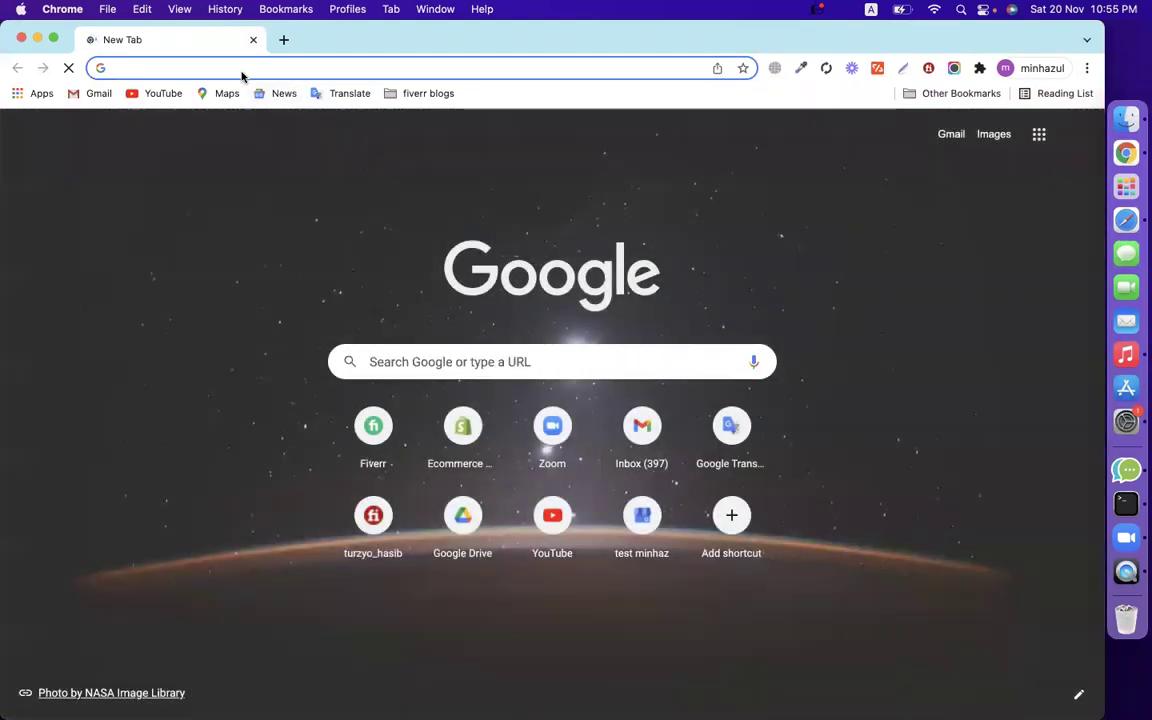
Search Google for 'calendly', correcting the misspelled 'calenly'.
left_click(243, 75)
type("e")
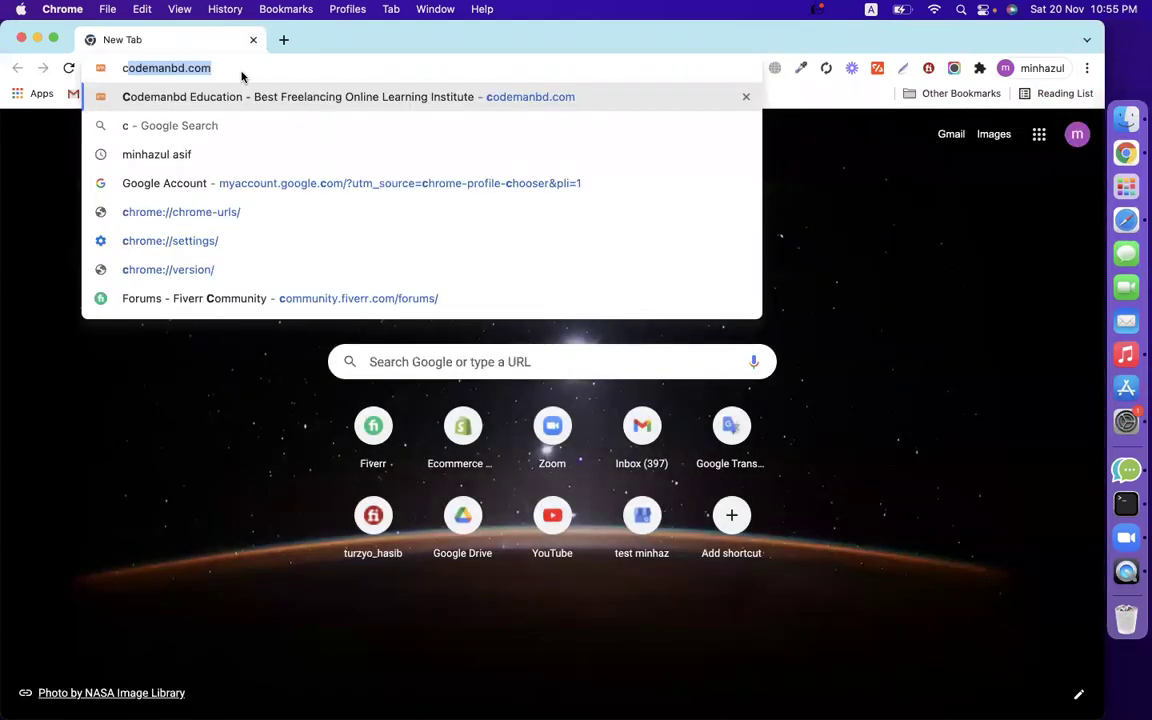
key("BackSpace")
key("BackSpace")
type("calenly")
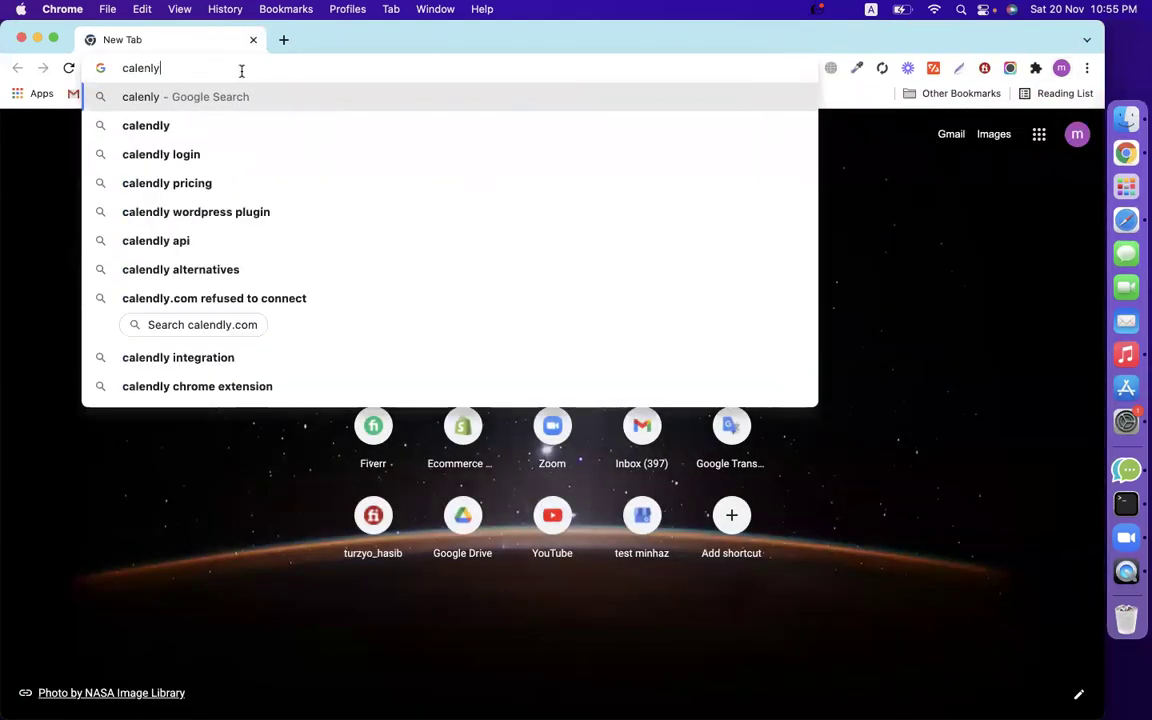
key("Return")
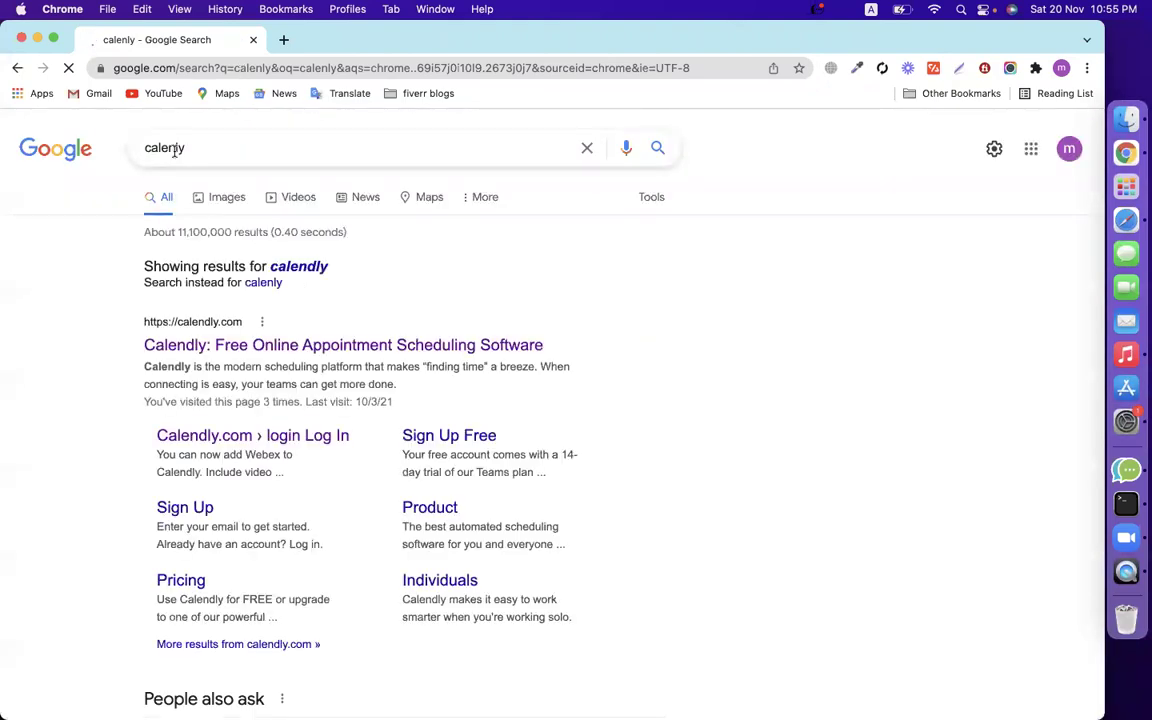
left_click(163, 147)
type("d")
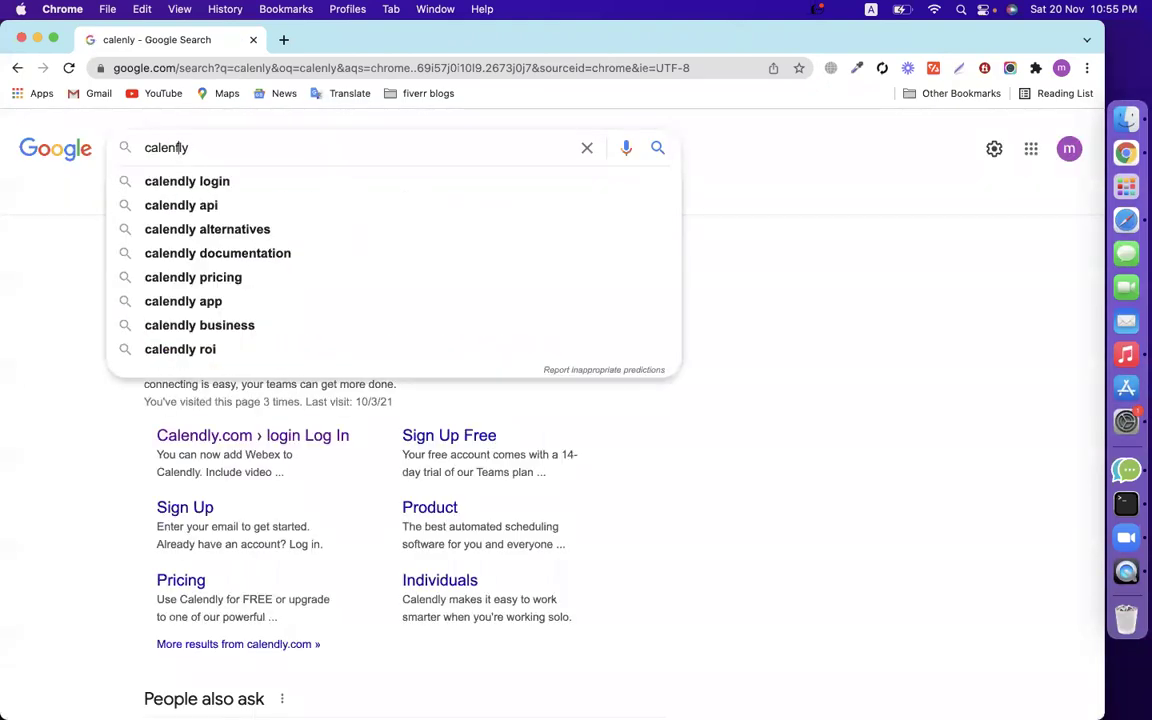
key("Return")
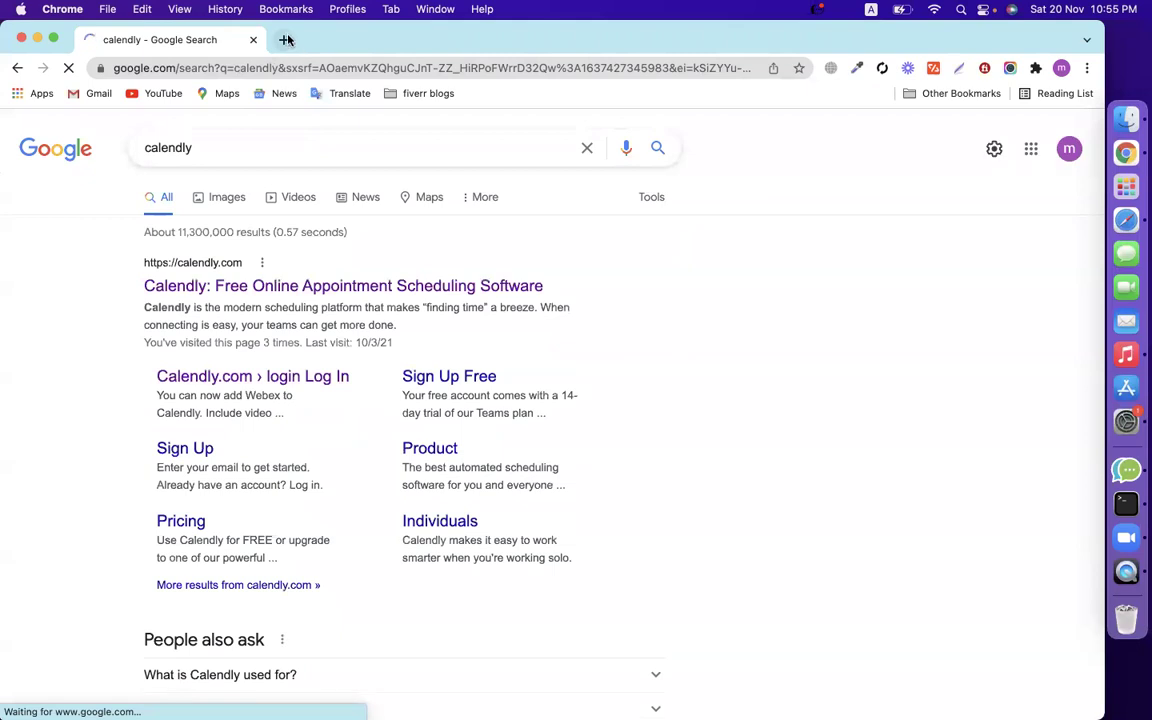
In a new tab, search 'codemanbd' and follow its calendly.com Appointments link.
left_click(284, 39)
type("codemanbd")
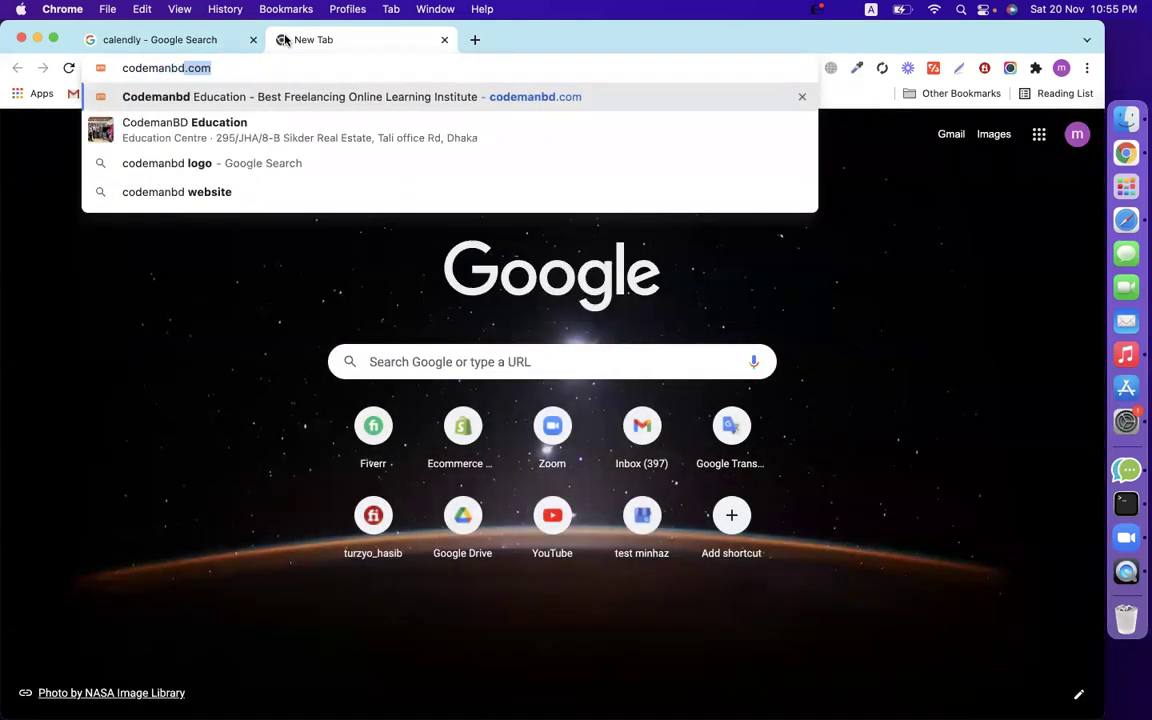
key("Return")
scroll(805, 450, "down", 5)
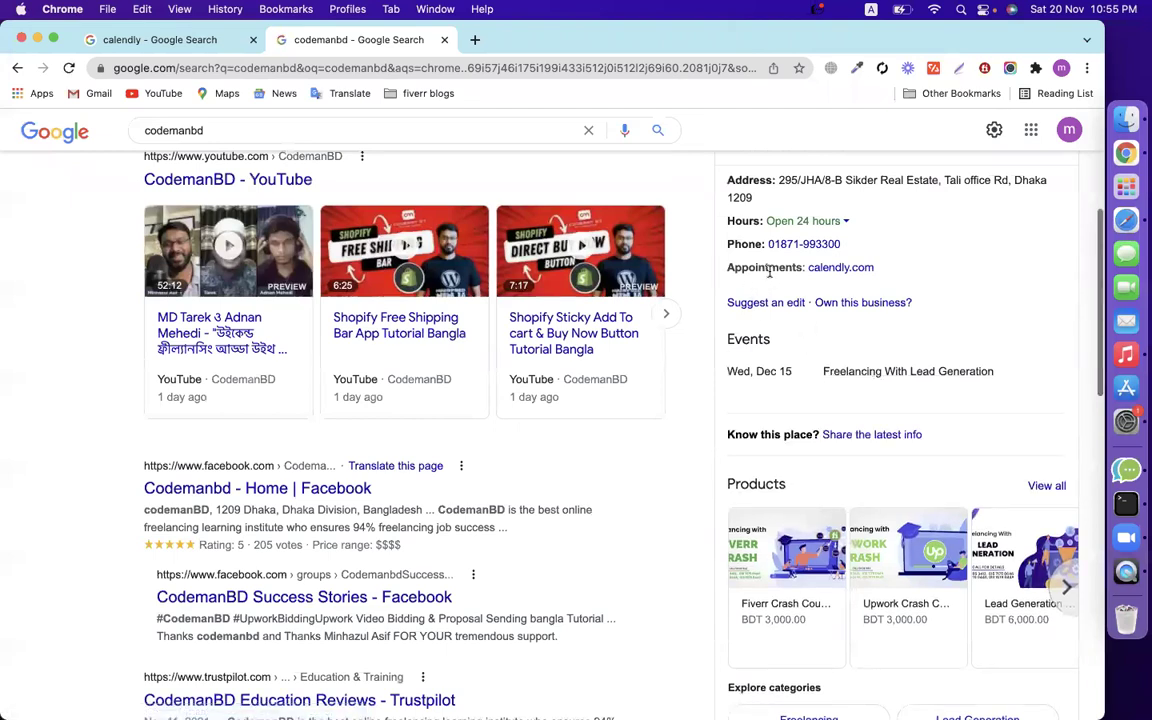
double_click(766, 267)
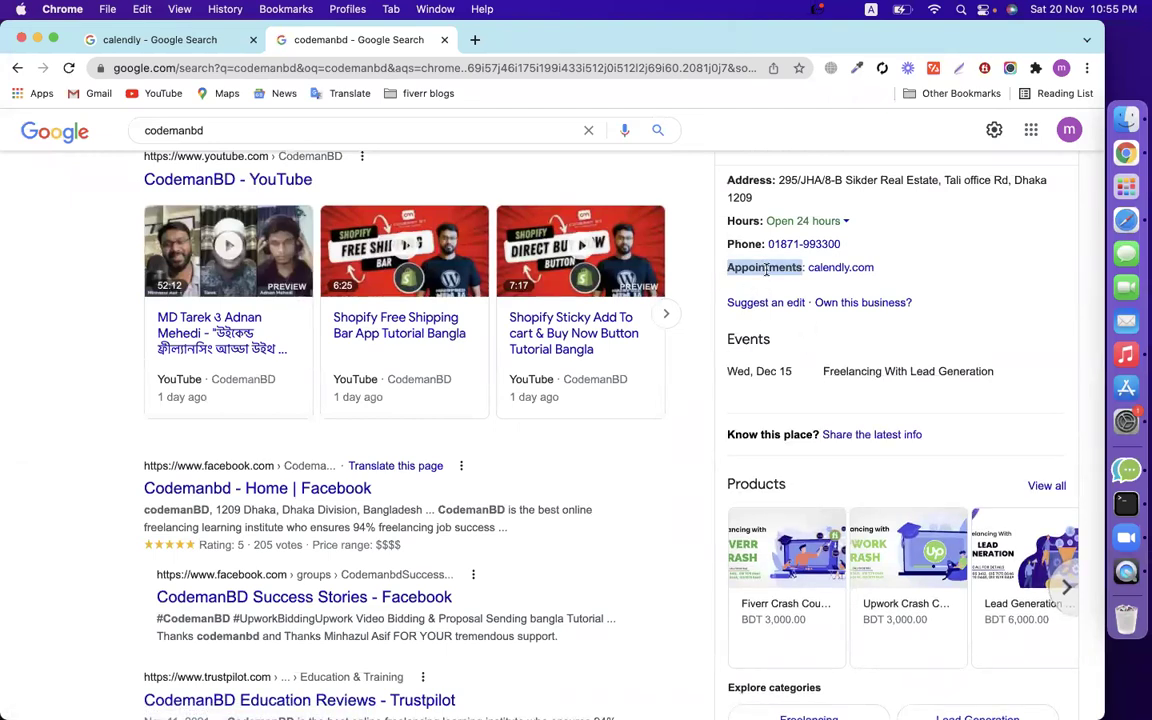
left_click(844, 271)
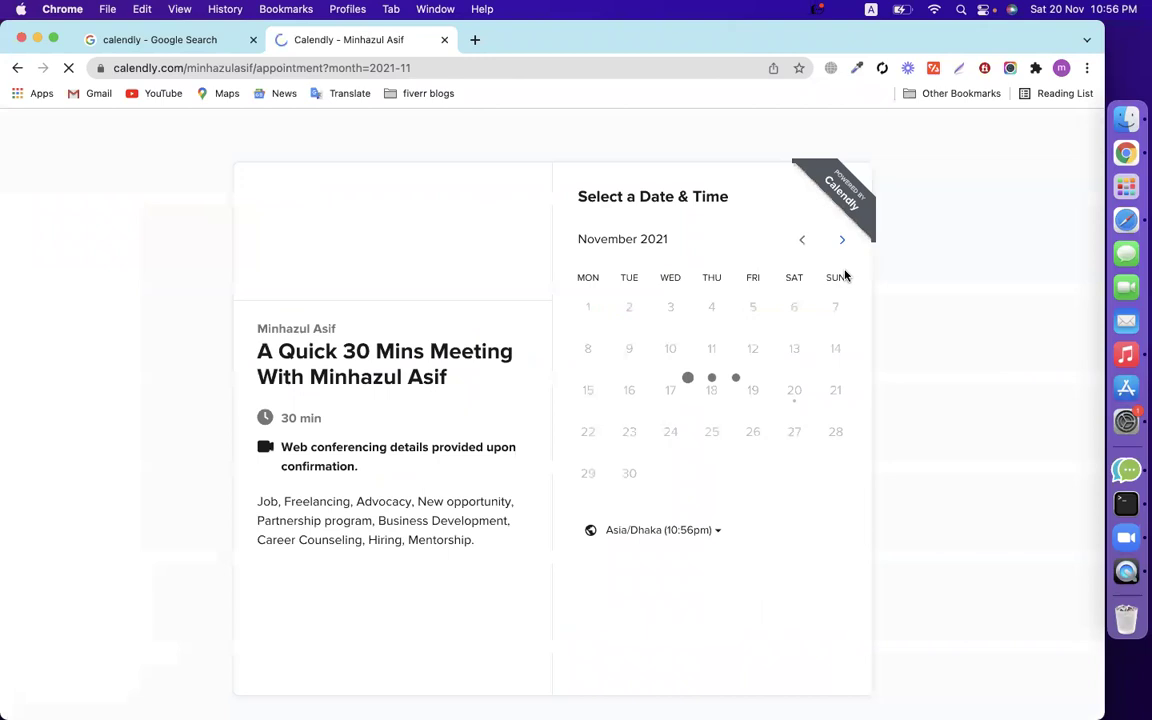
Pick Sunday, November 21, 2021 and the 7:00pm time slot.
left_click_drag(344, 351, 512, 352)
left_click(362, 369)
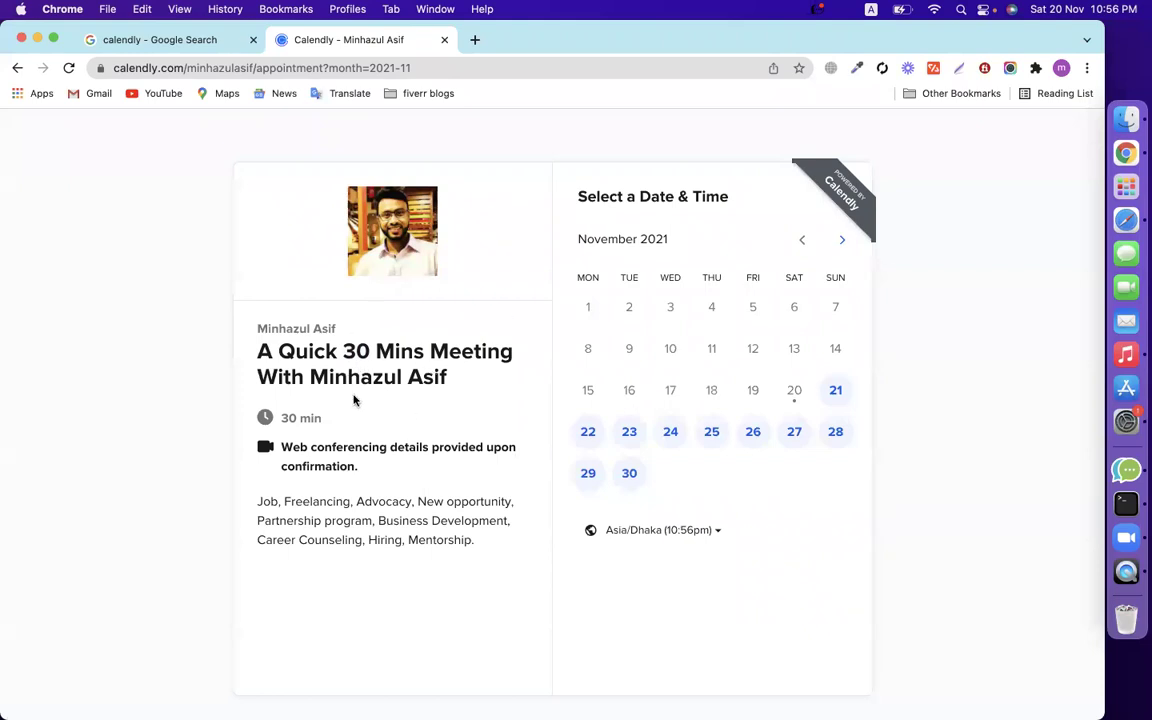
left_click_drag(462, 376, 256, 352)
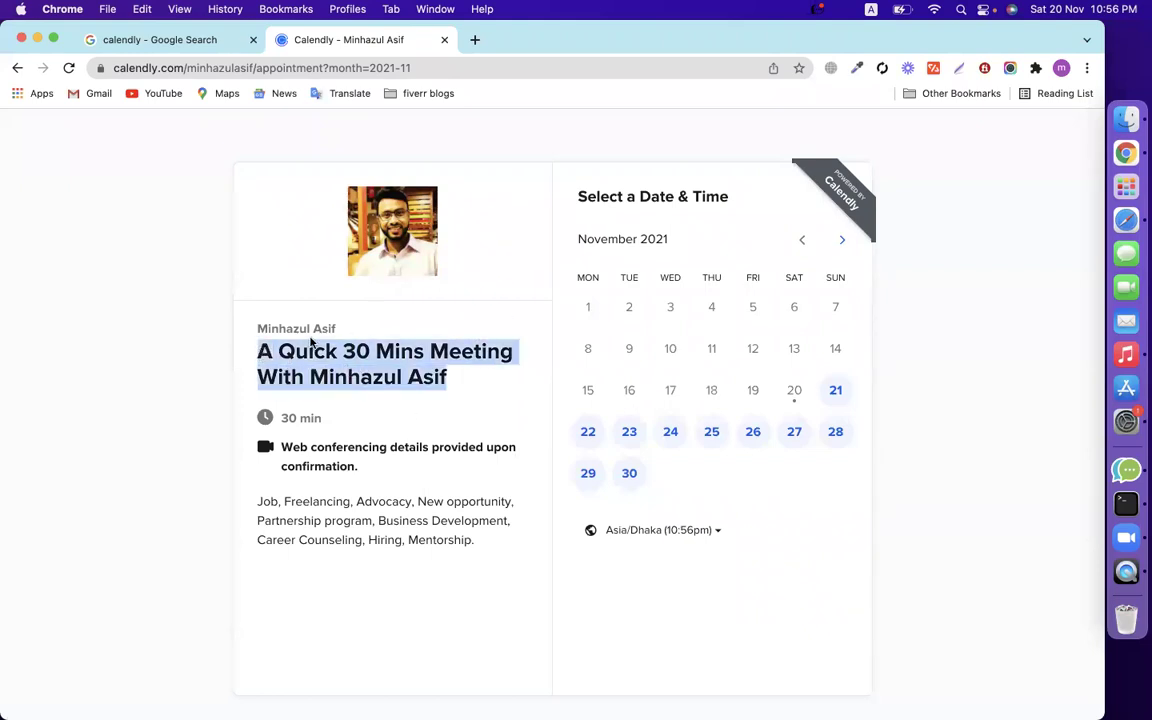
left_click_drag(328, 329, 247, 333)
left_click(306, 306)
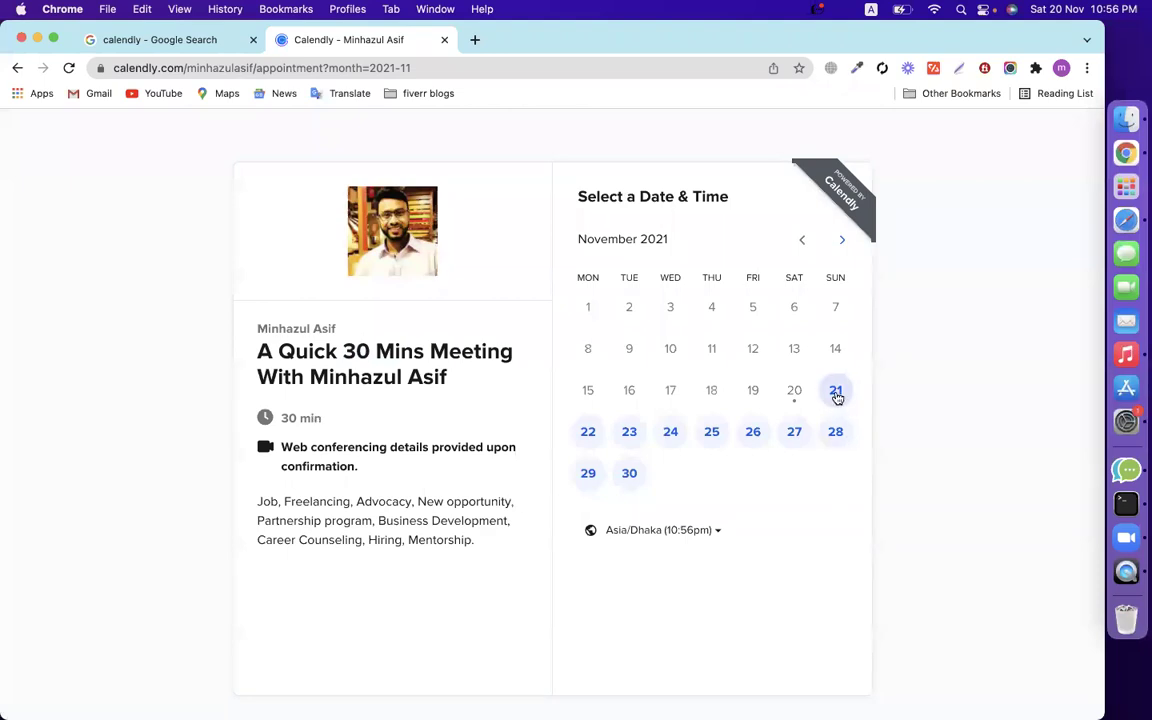
left_click(836, 397)
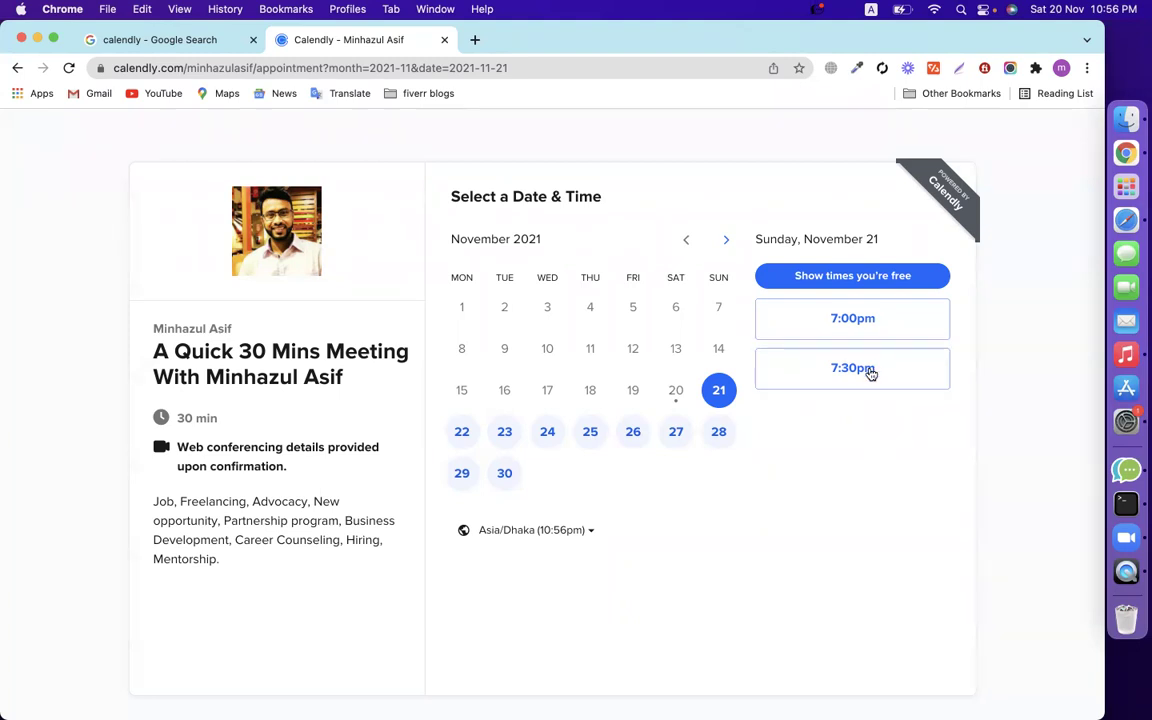
left_click(836, 319)
Confirm the 7:00pm slot and enter the name 'test', an e-mail and a phone number.
left_click(877, 324)
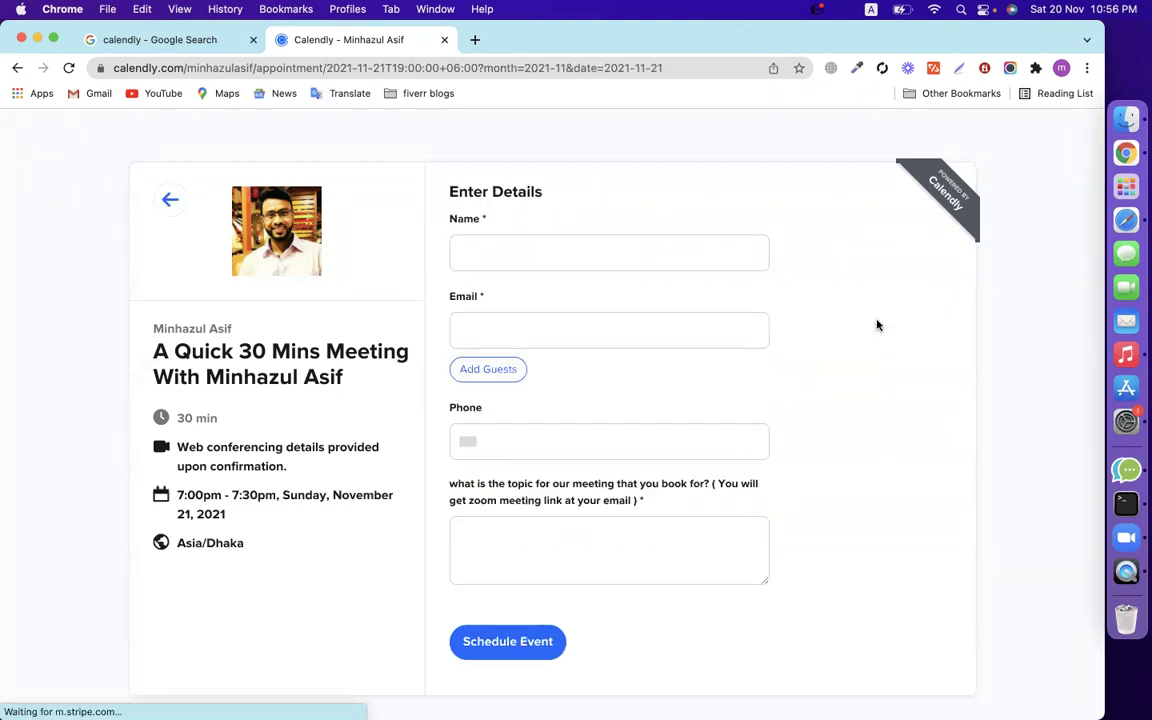
left_click(508, 252)
type("test")
left_click(524, 341)
type("minhaz")
left_click(700, 364)
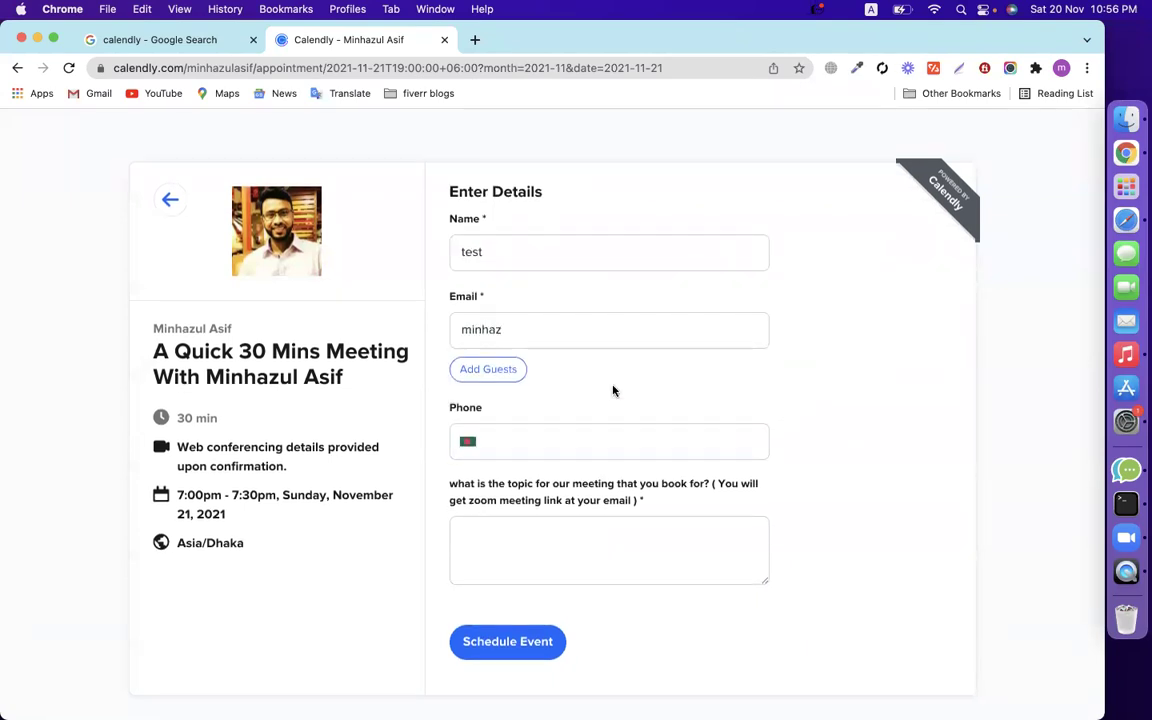
left_click(568, 444)
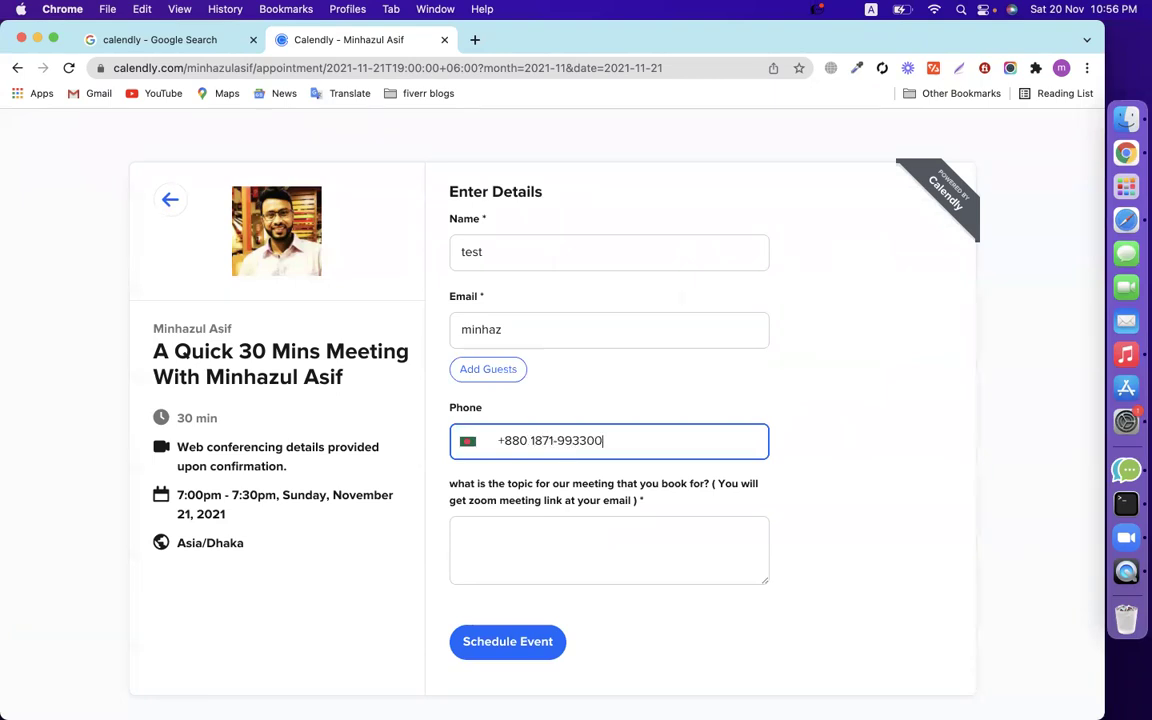
Enter the topic 'i want to know about freelancing' and submit the booking.
left_click(565, 557)
type("i want to kmnow ")
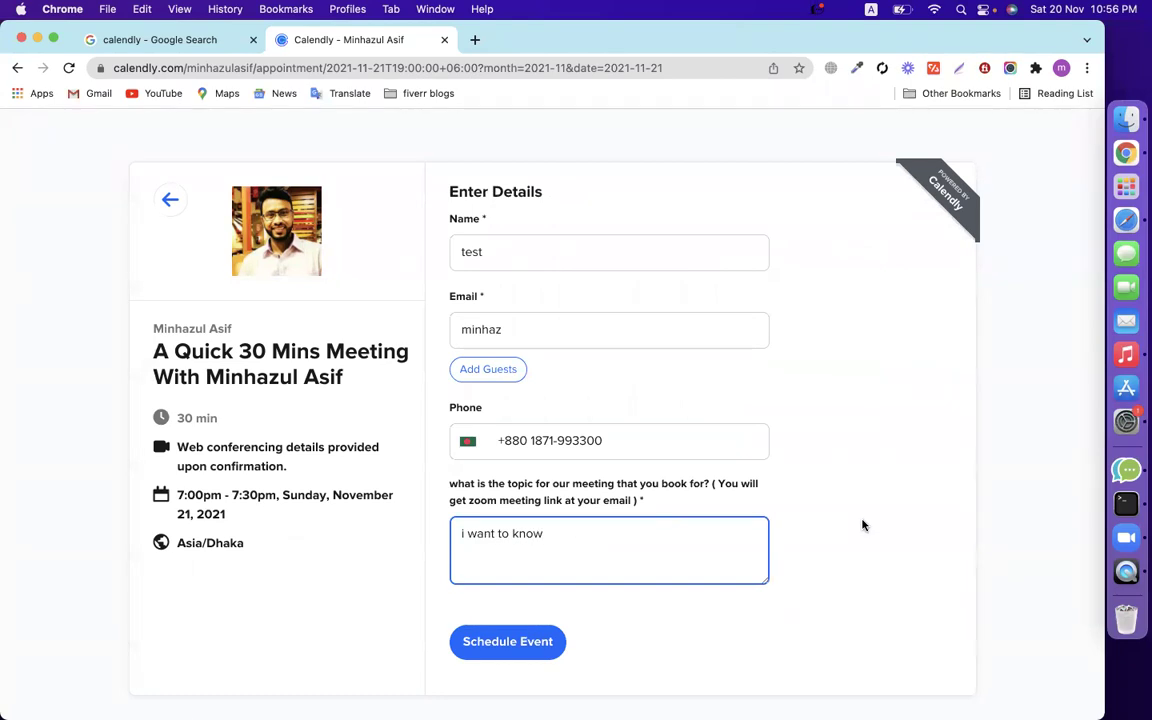
type("about freelancing")
left_click(765, 425)
left_click(736, 511)
left_click(694, 540)
left_click(813, 470)
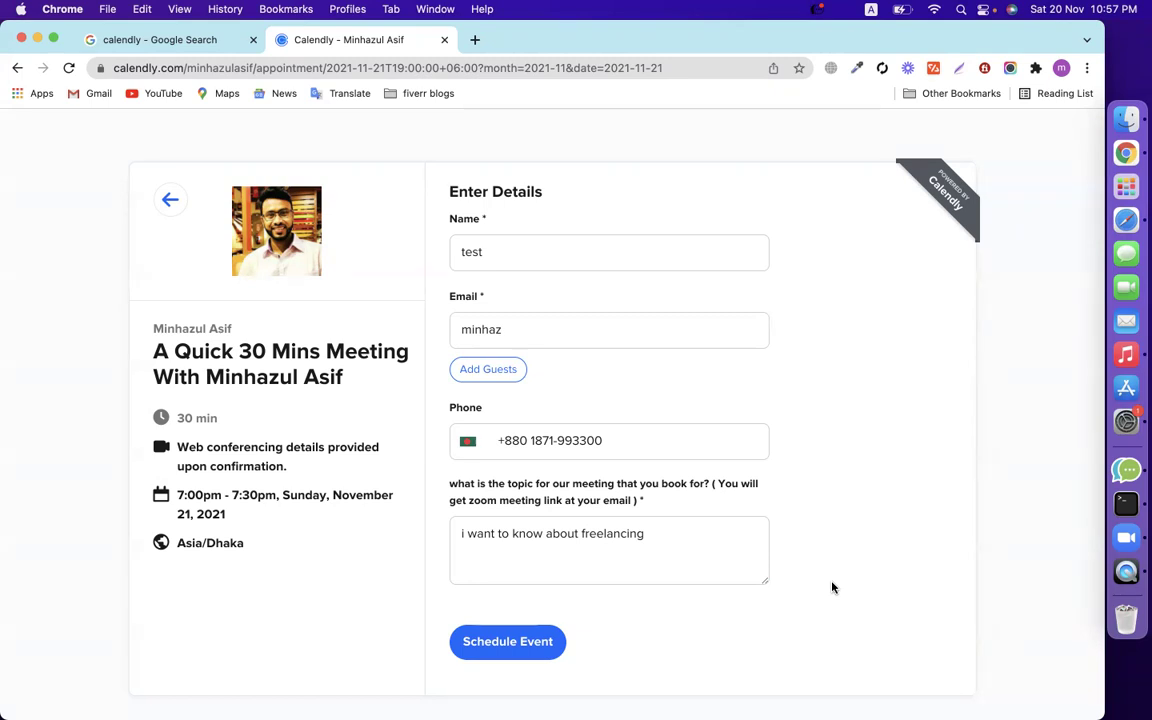
left_click(510, 644)
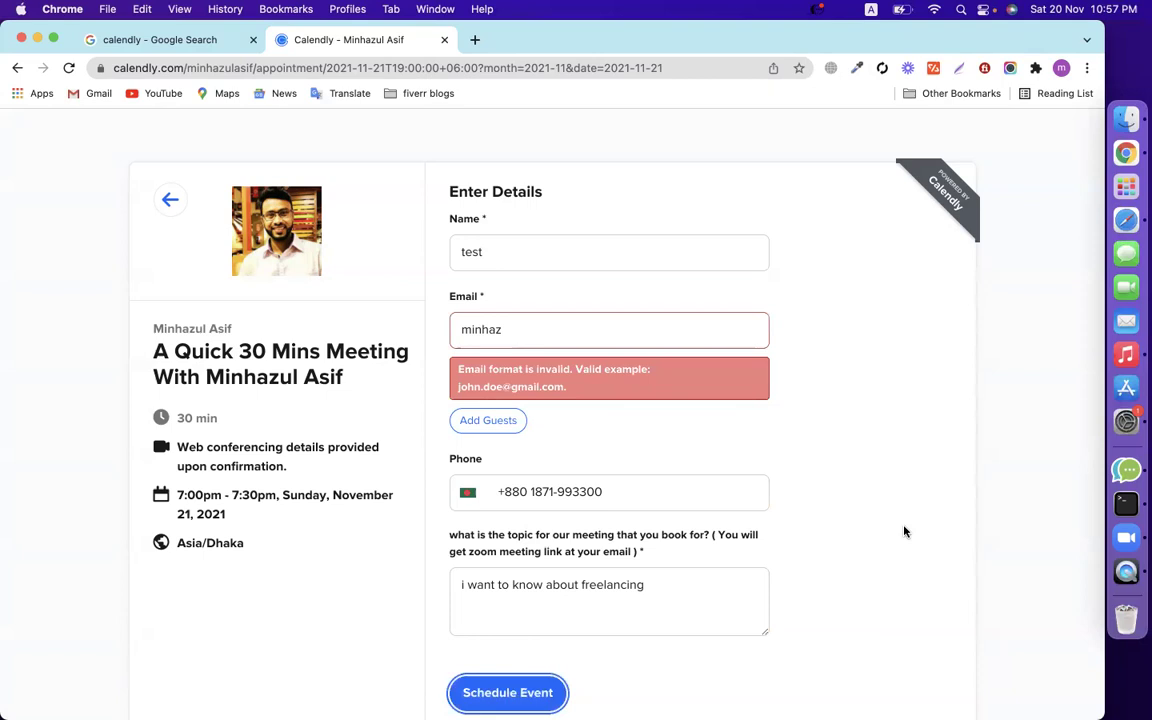
Replace the invalid e-mail with the suggested full address and submit the booking again.
double_click(568, 333)
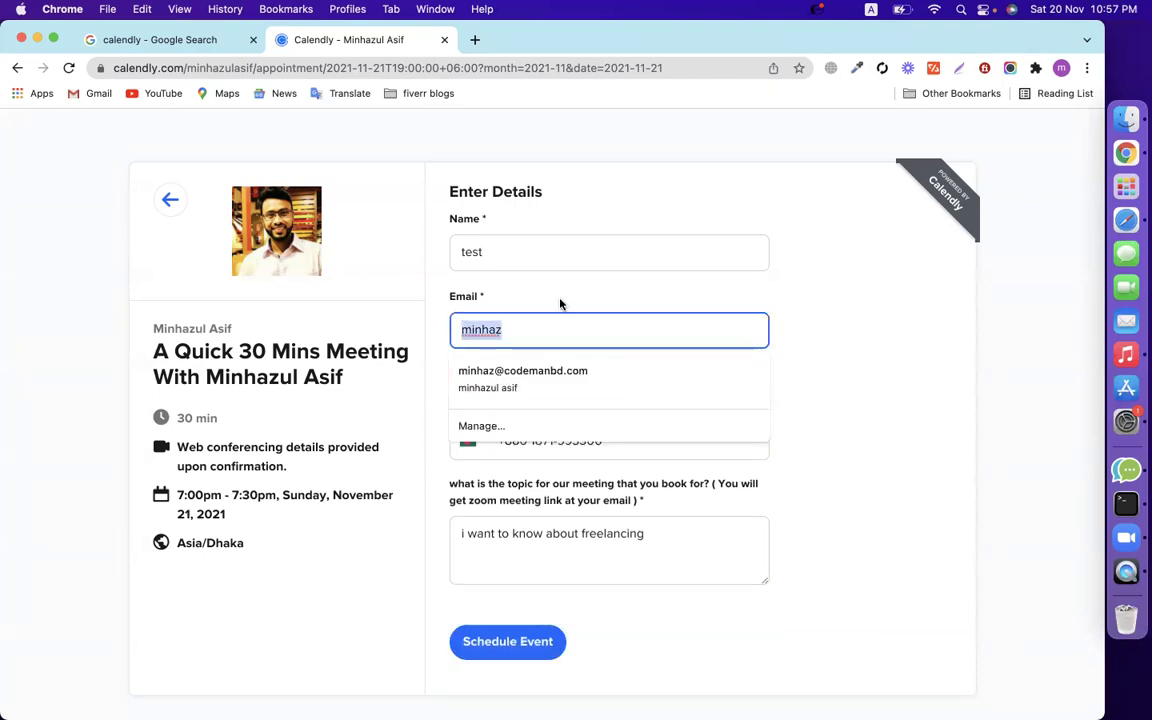
left_click(540, 252)
left_click(540, 328)
double_click(537, 326)
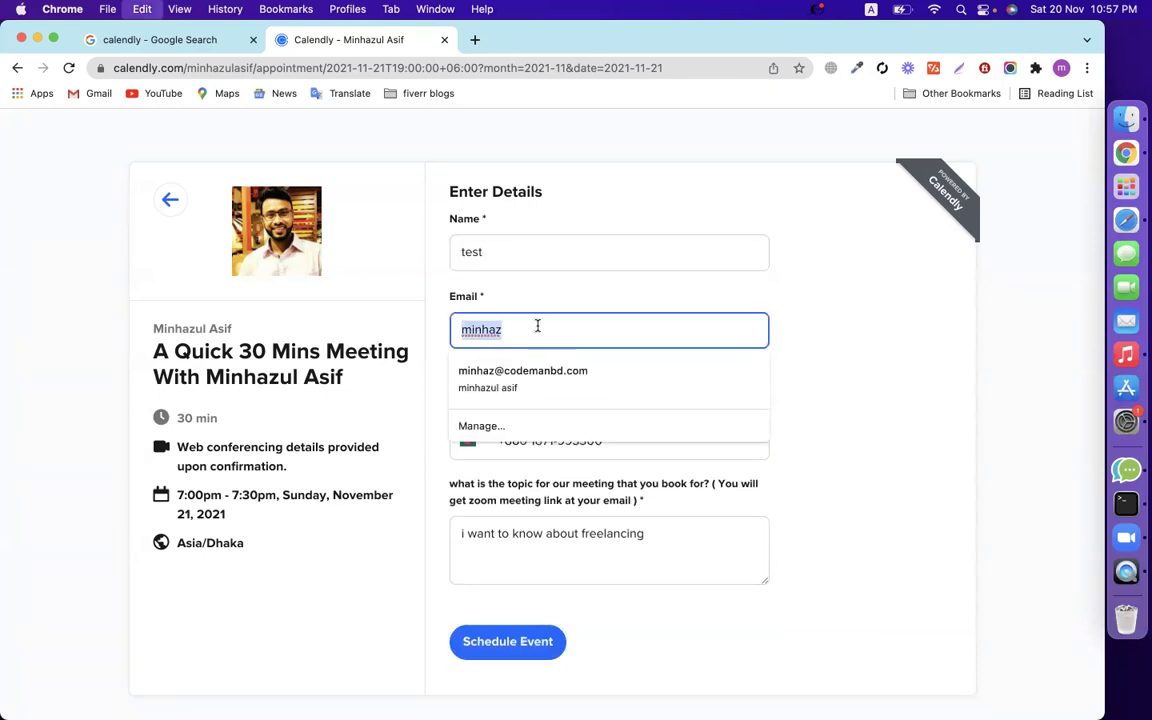
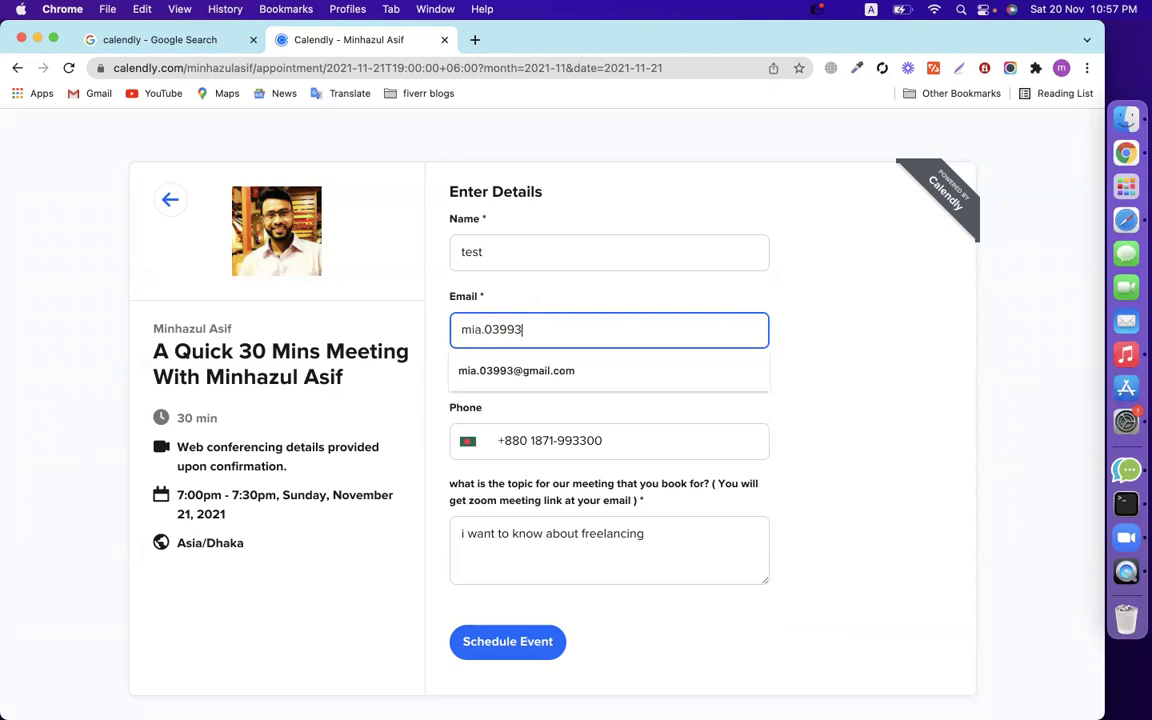
left_click(504, 370)
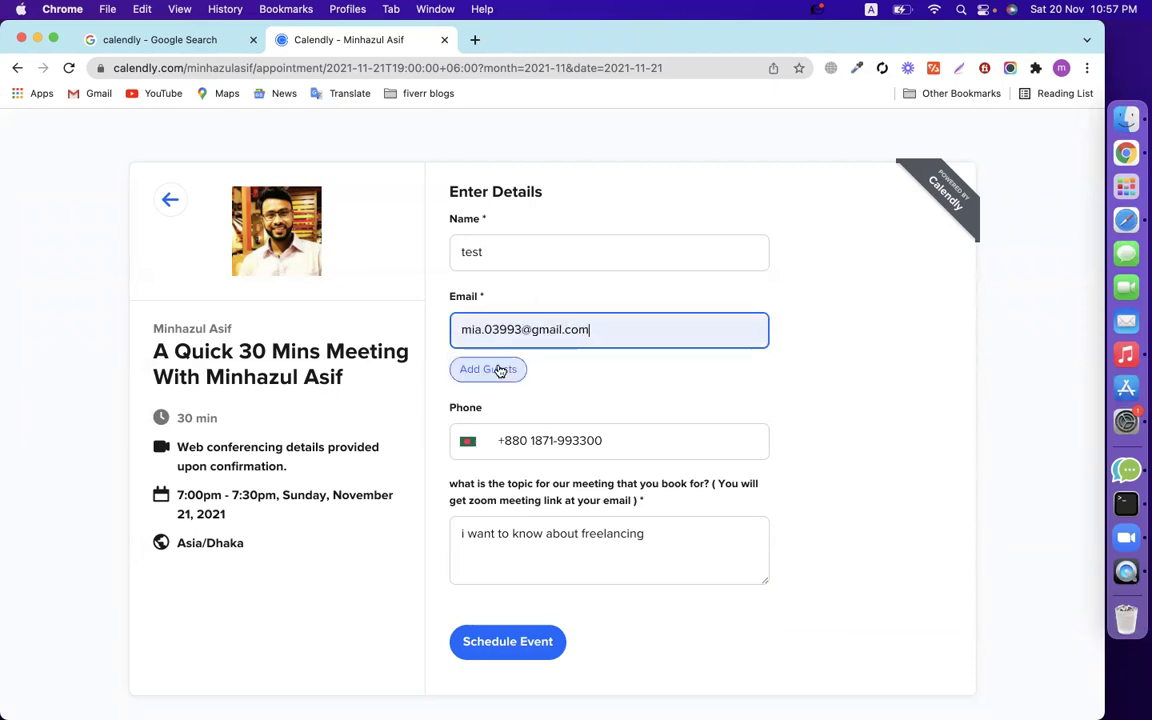
left_click(499, 645)
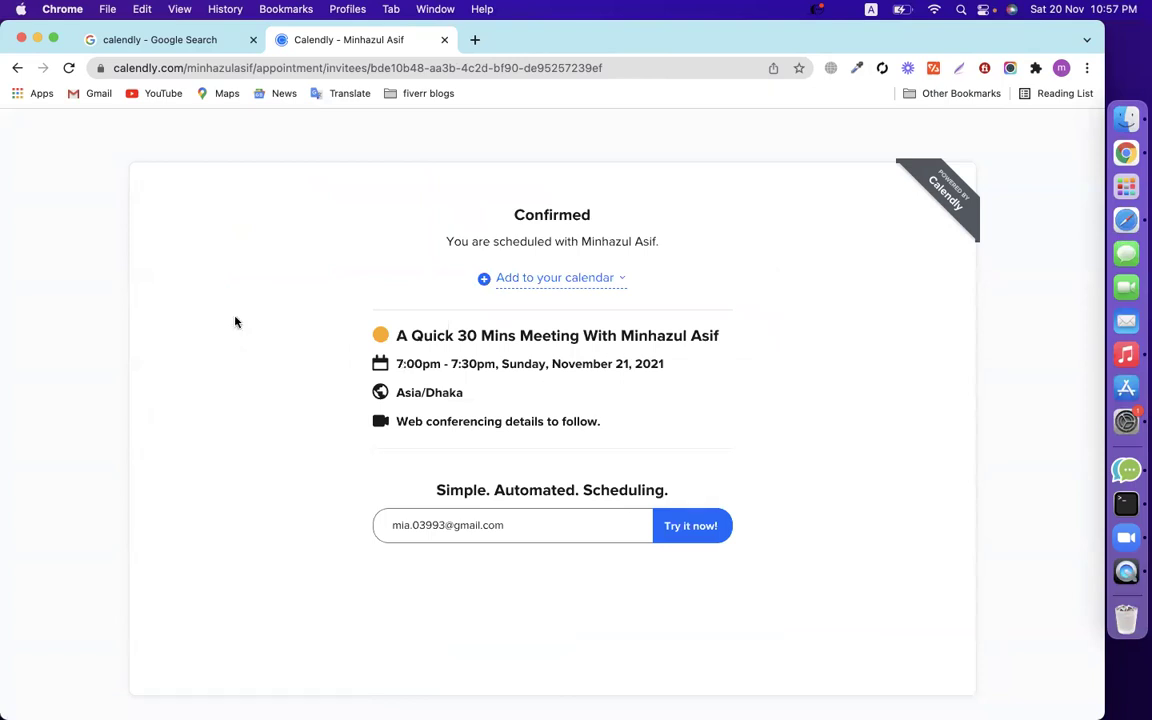
Add the confirmed meeting to Google Calendar, retrying after closing a blank tab.
left_click(485, 278)
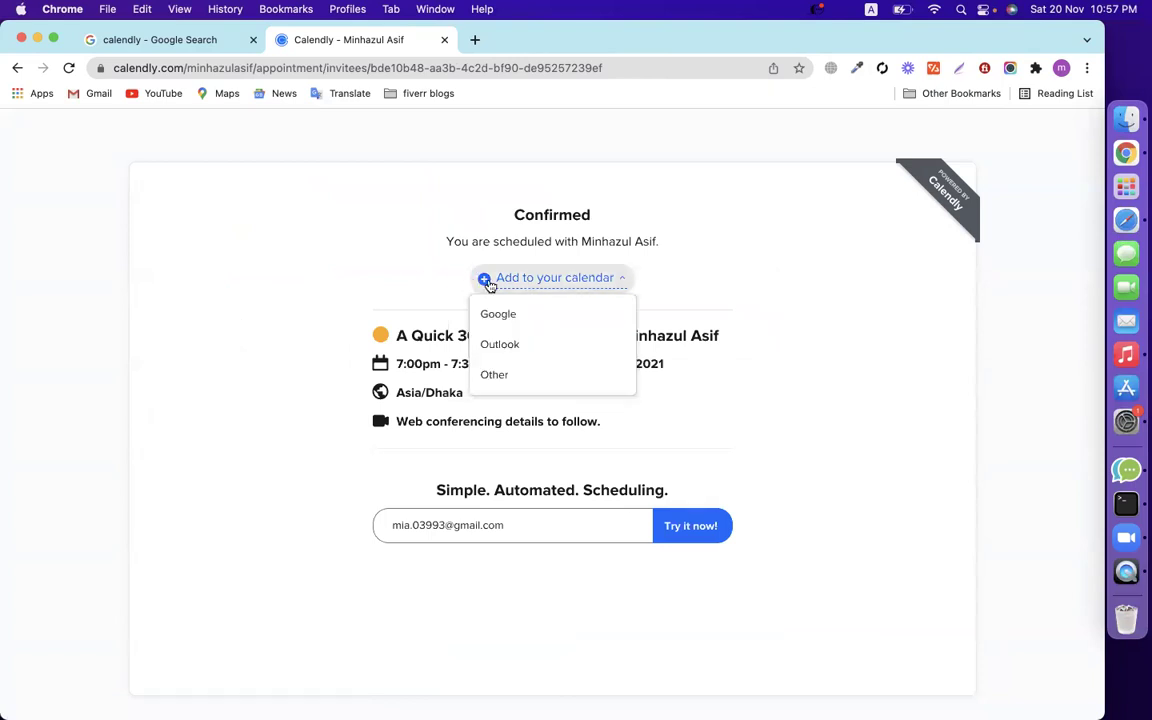
left_click(517, 316)
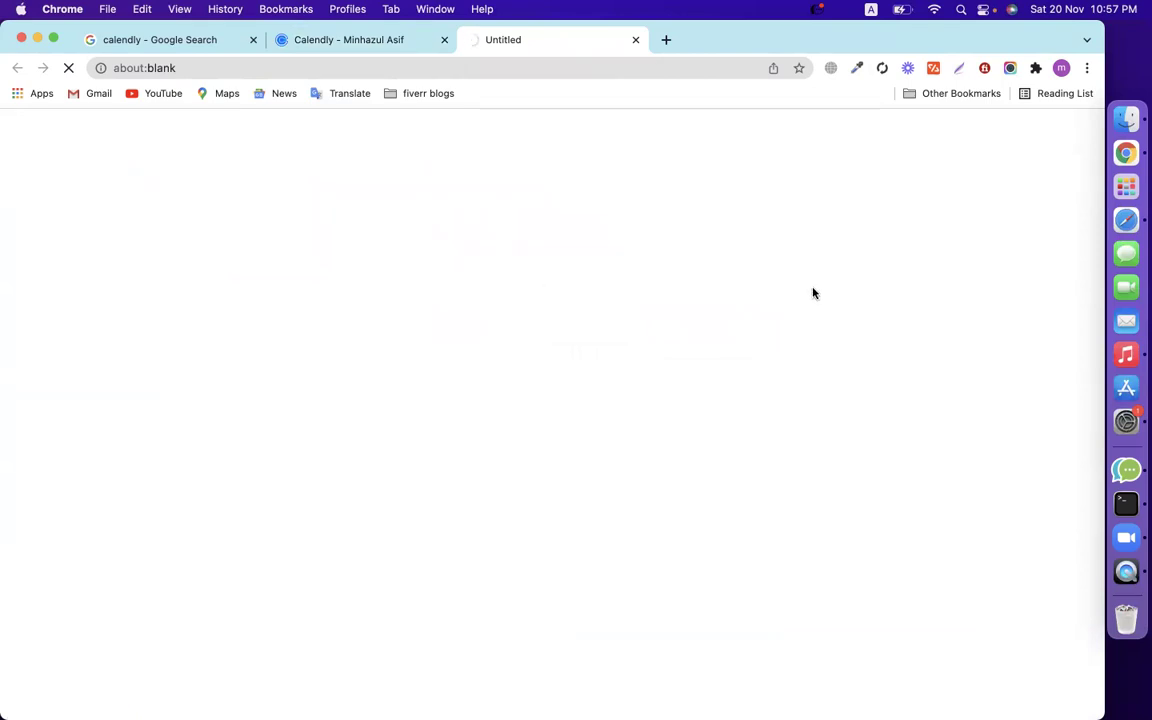
left_click(635, 40)
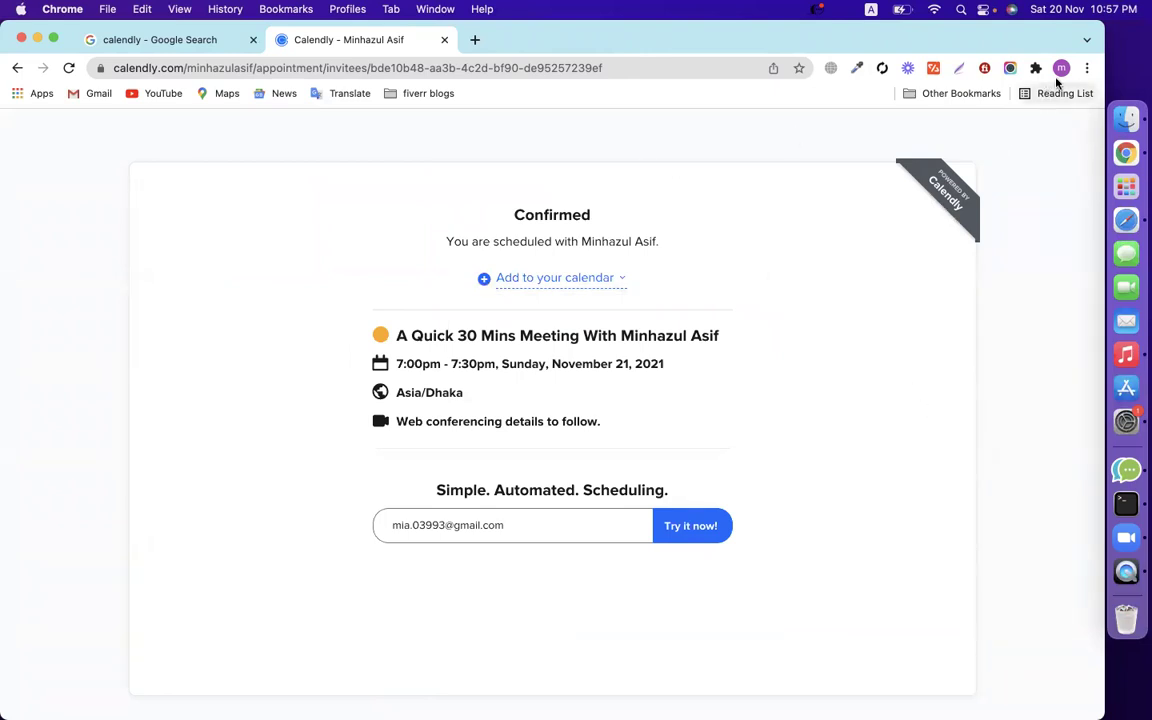
left_click(561, 277)
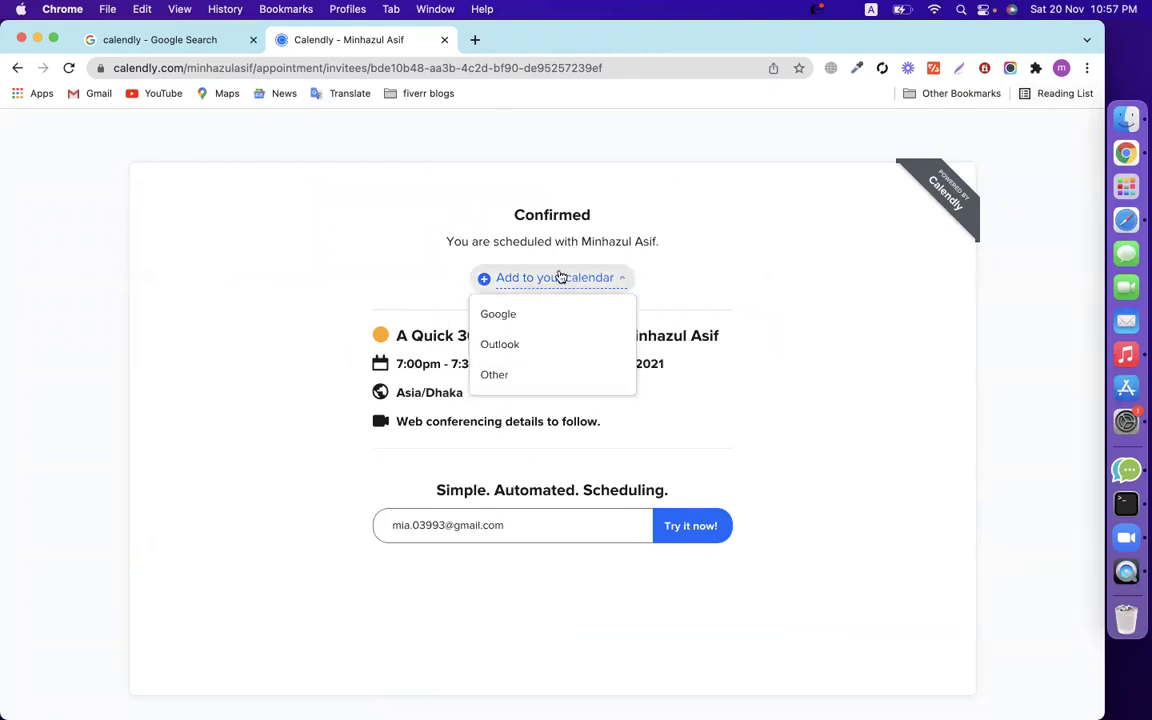
left_click(506, 316)
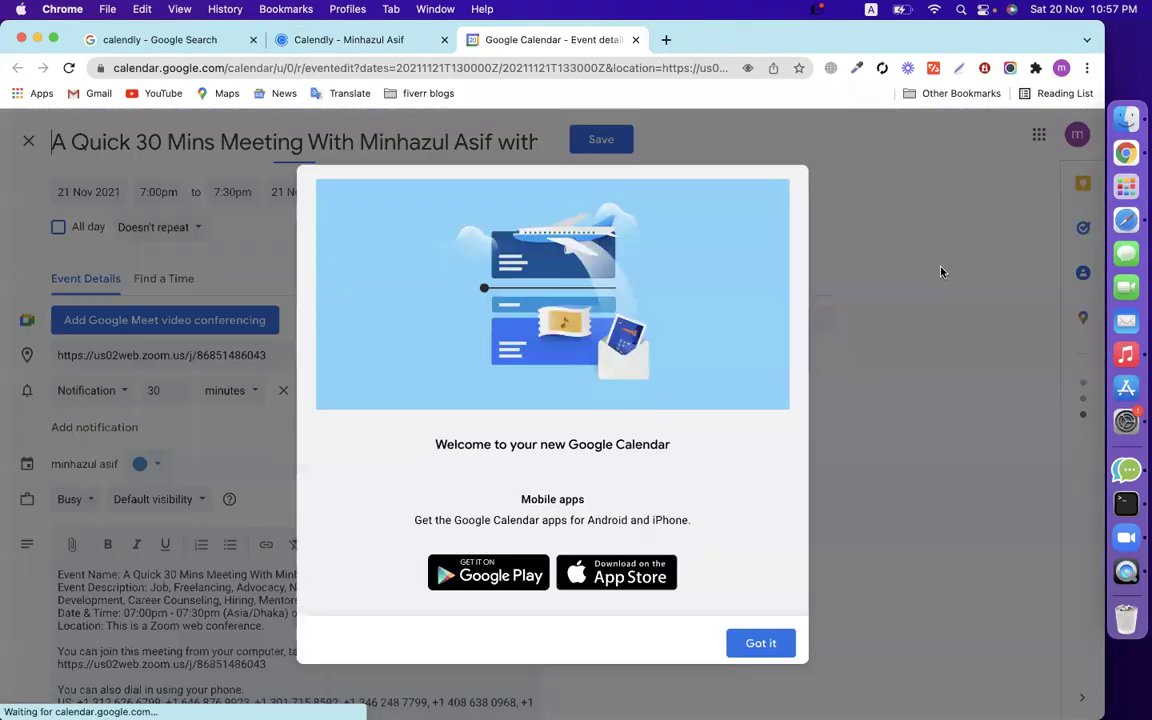
Dismiss the welcome message, cancel the reload to keep the event draft, then switch to Safari.
left_click(760, 643)
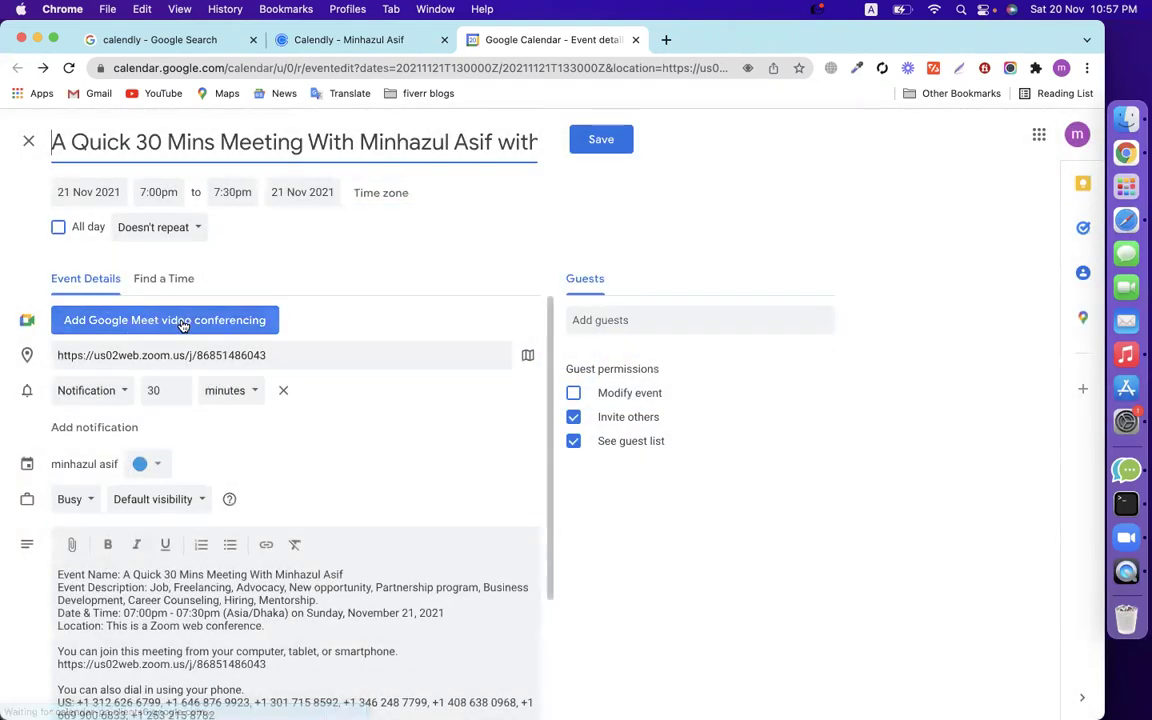
key("super+r")
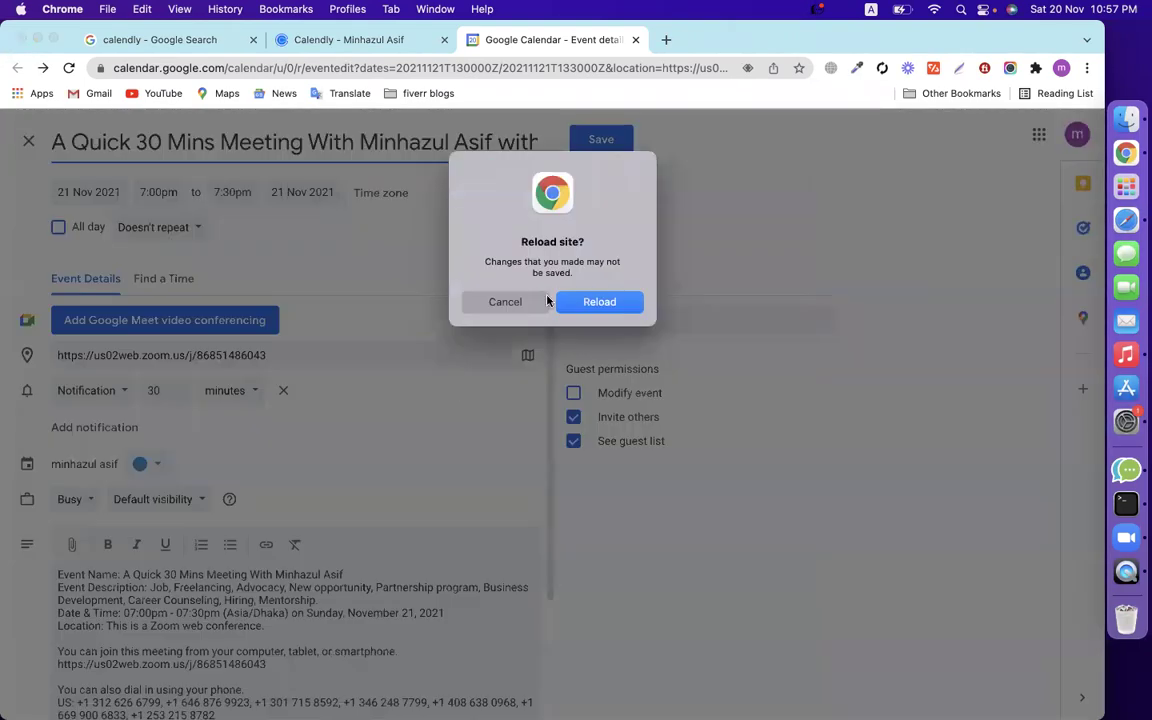
left_click(518, 301)
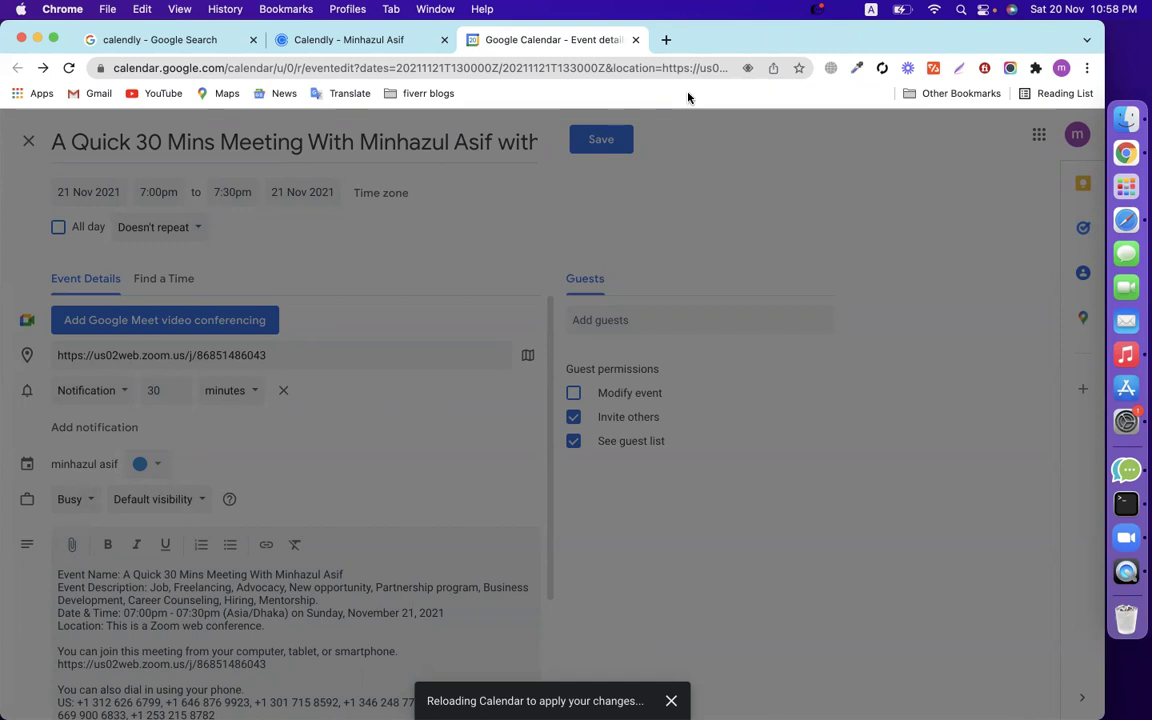
left_click(1122, 219)
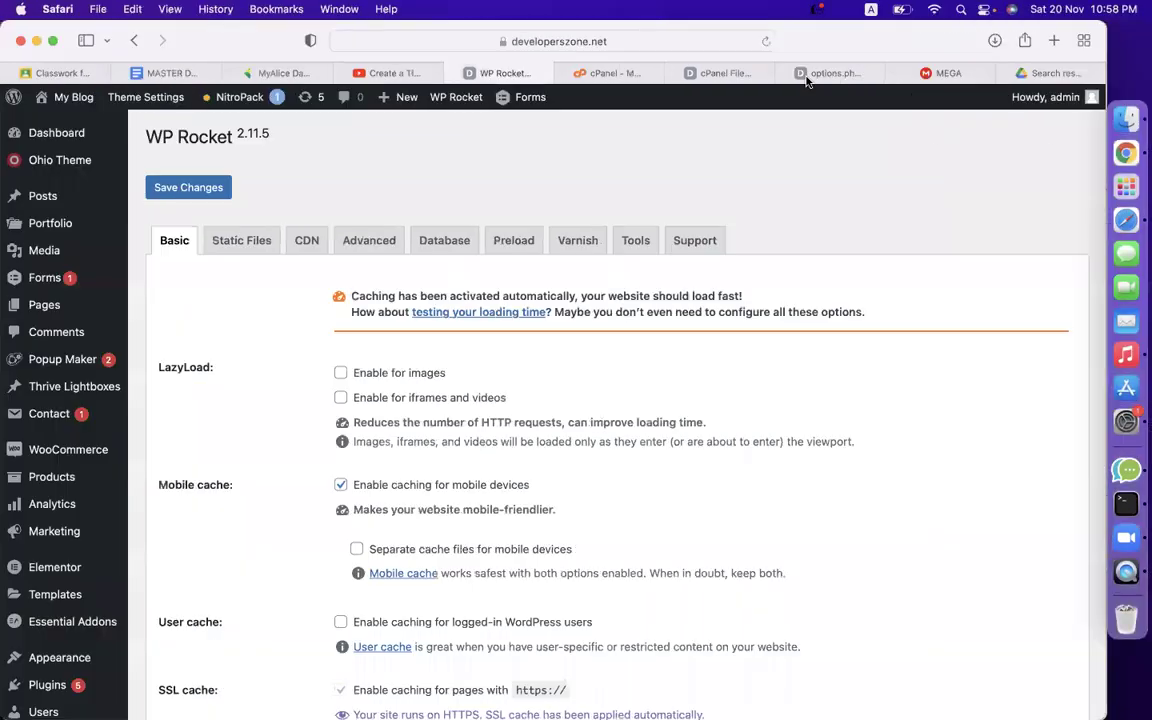
Go to zoom.us in a new tab and sign in with the saved login.
left_click(1053, 40)
type("zooom")
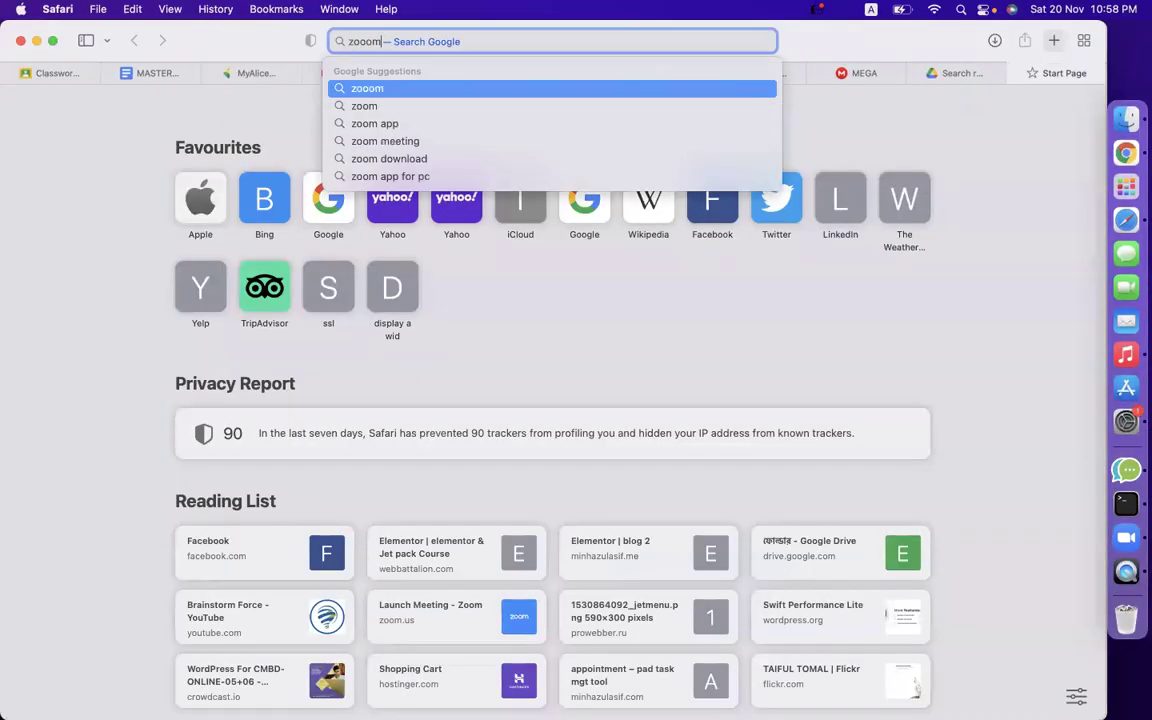
key("BackSpace")
key("BackSpace")
type("m.")
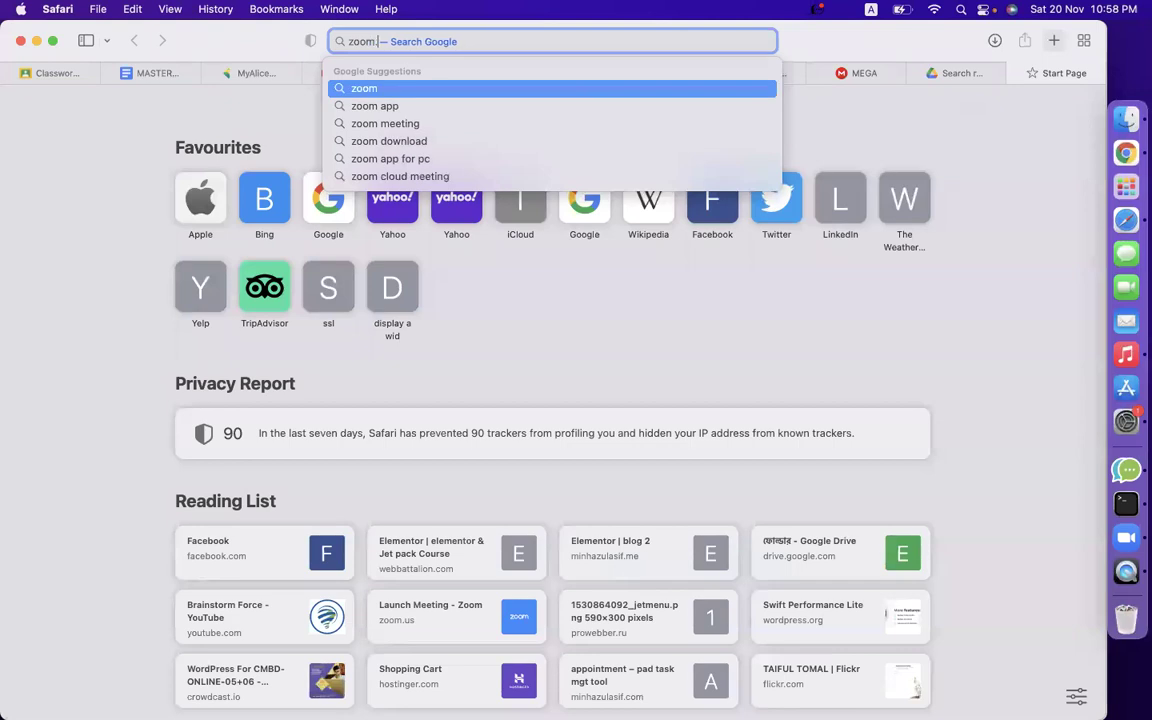
type("us")
key("Return")
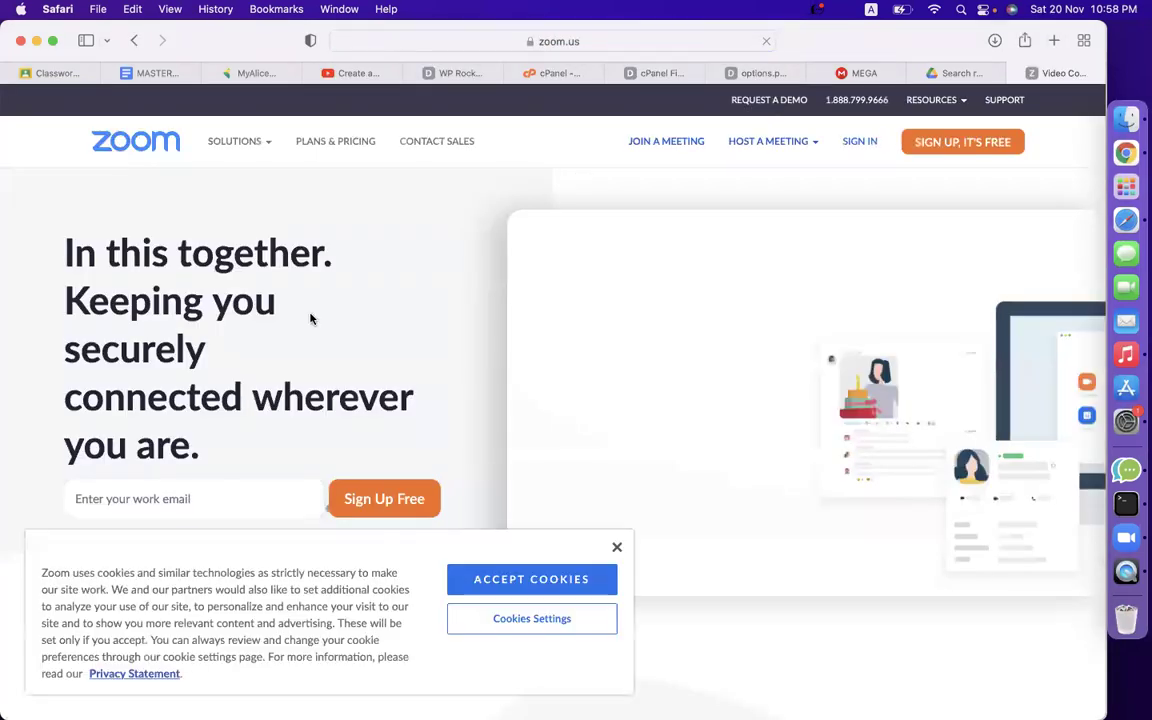
left_click(857, 144)
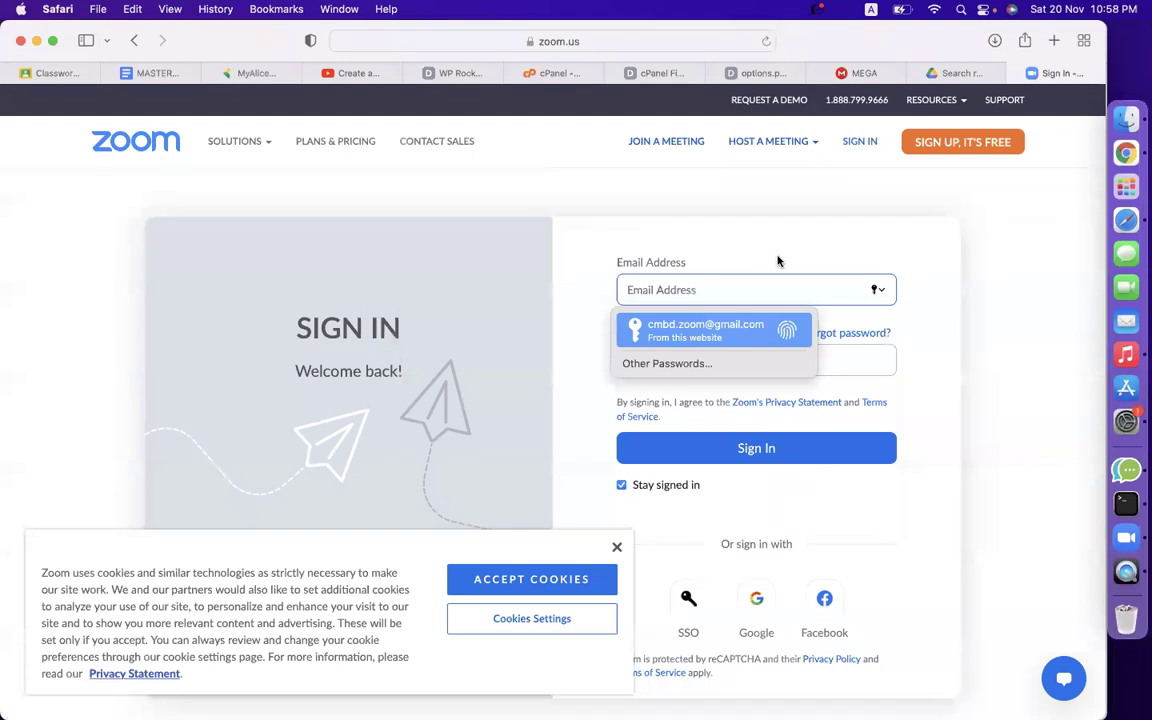
key("Return")
key("Return")
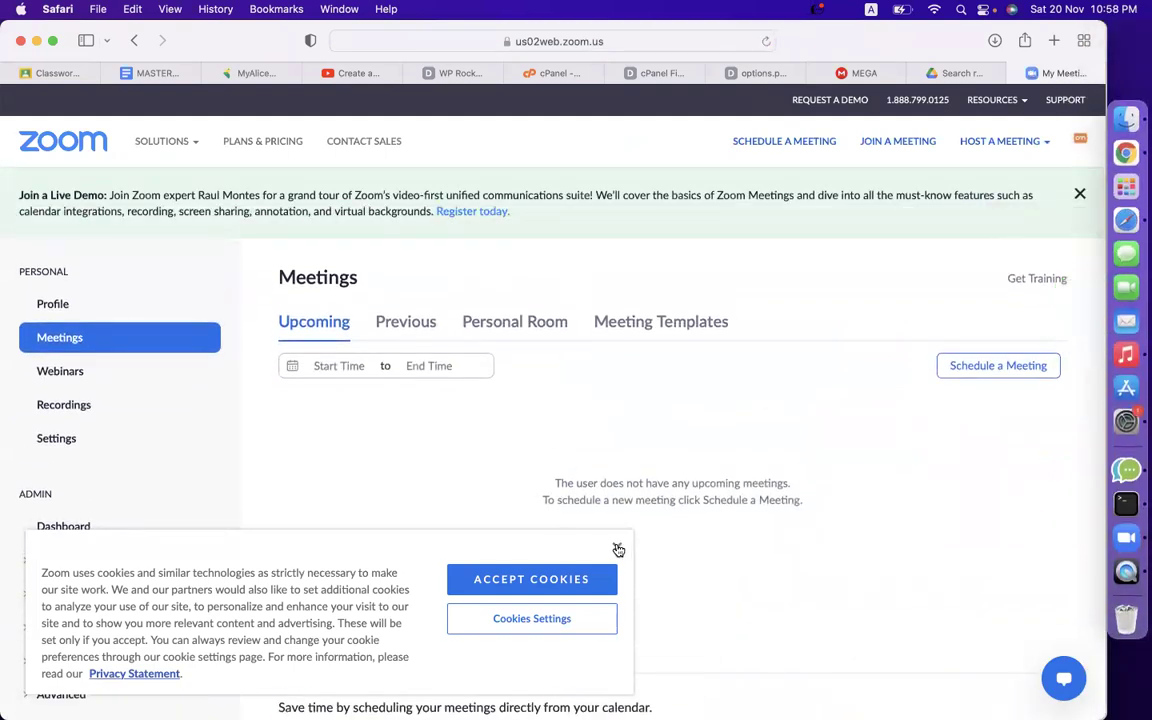
Sign out of the current Zoom account and start signing in with a different e-mail.
left_click(618, 549)
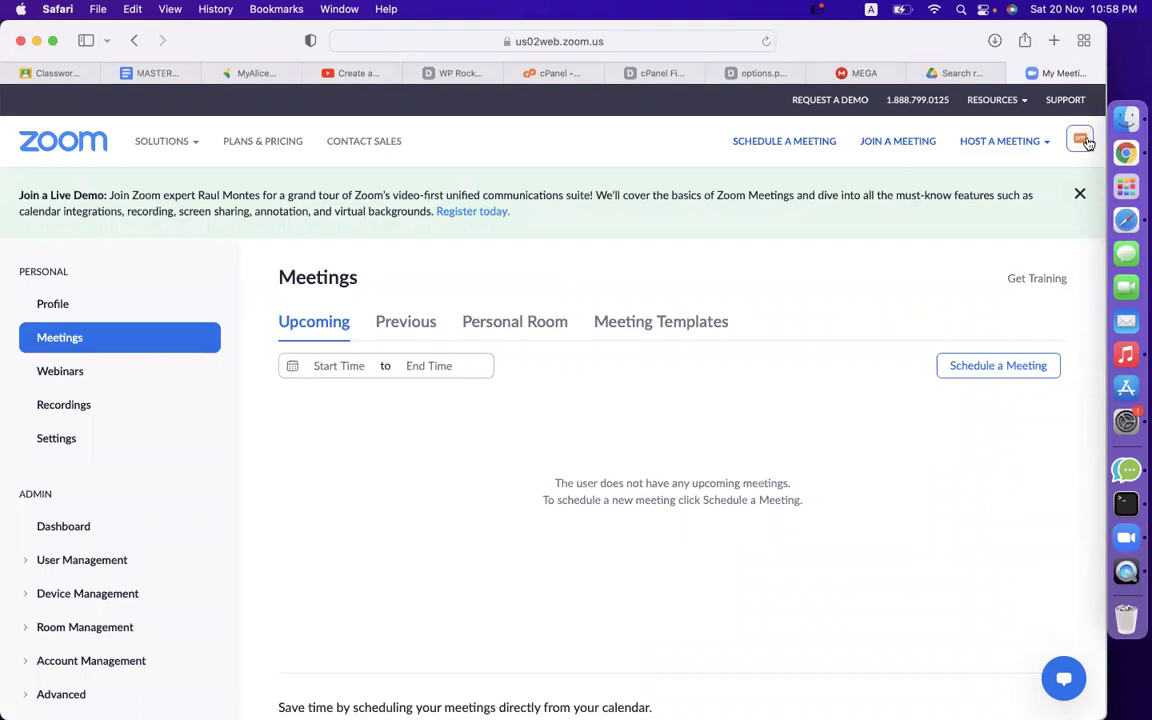
left_click(1080, 139)
left_click(940, 246)
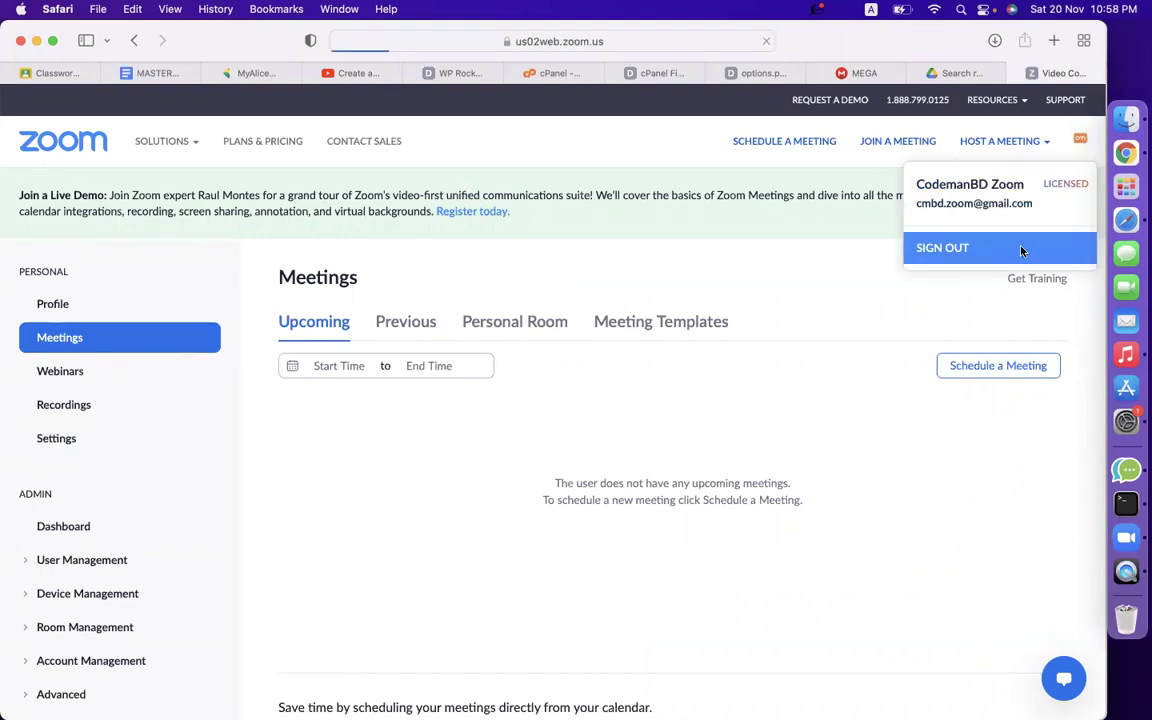
left_click(857, 142)
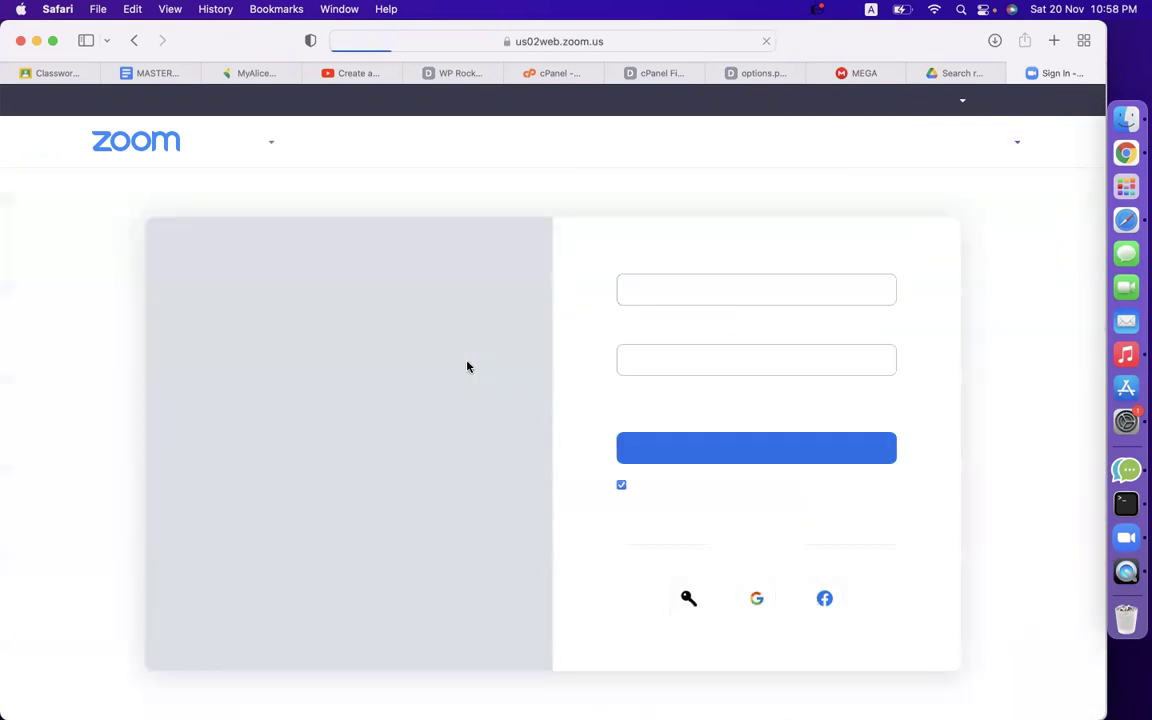
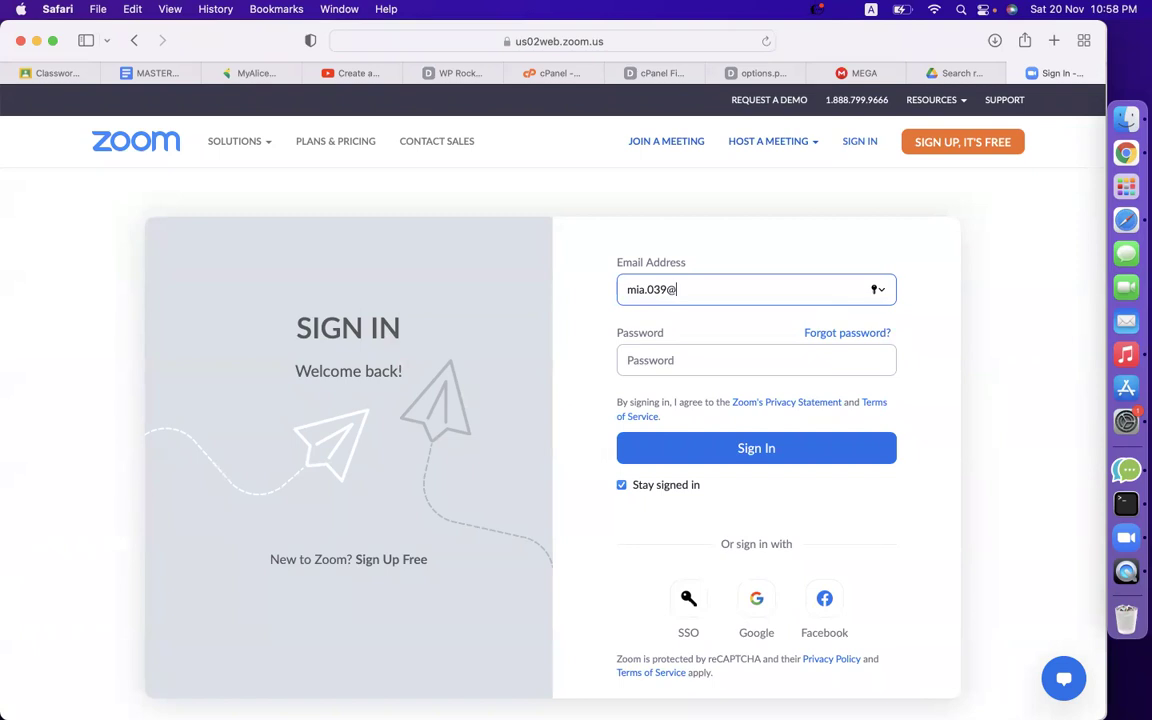
Sign in to Zoom with Facebook to reach the Meetings page.
left_click(826, 604)
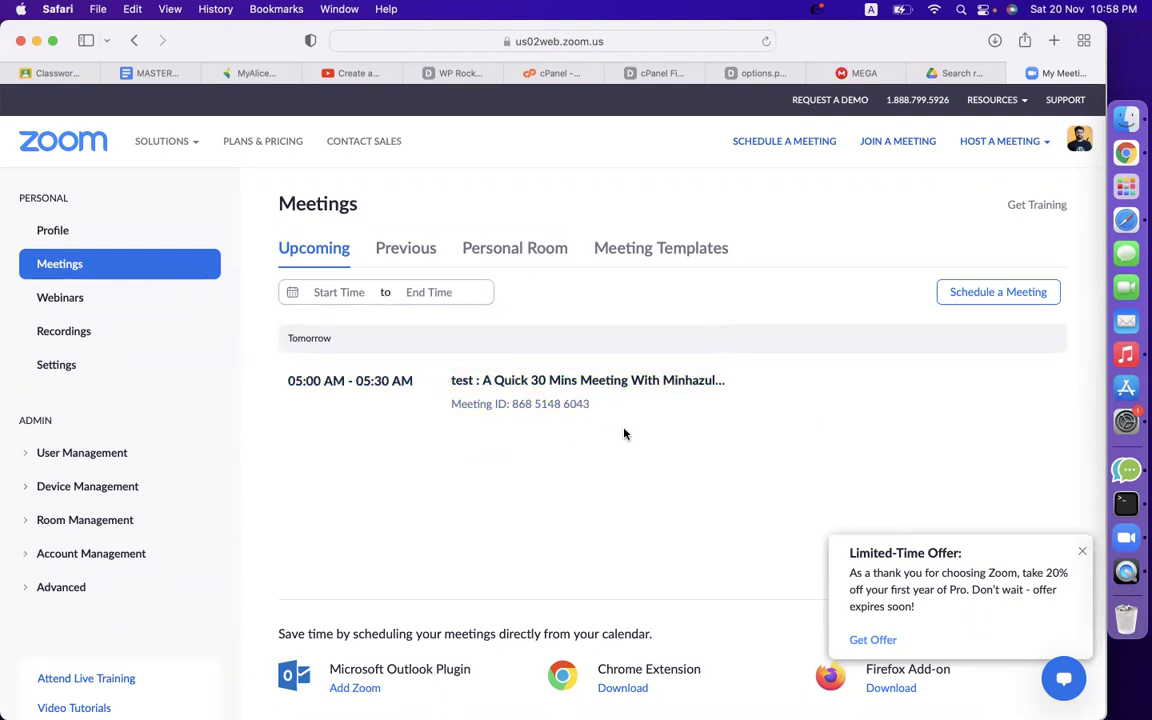
mouse_move(532, 391)
Return to Chrome and view the Calendly booking confirmation tab.
left_click(1090, 148)
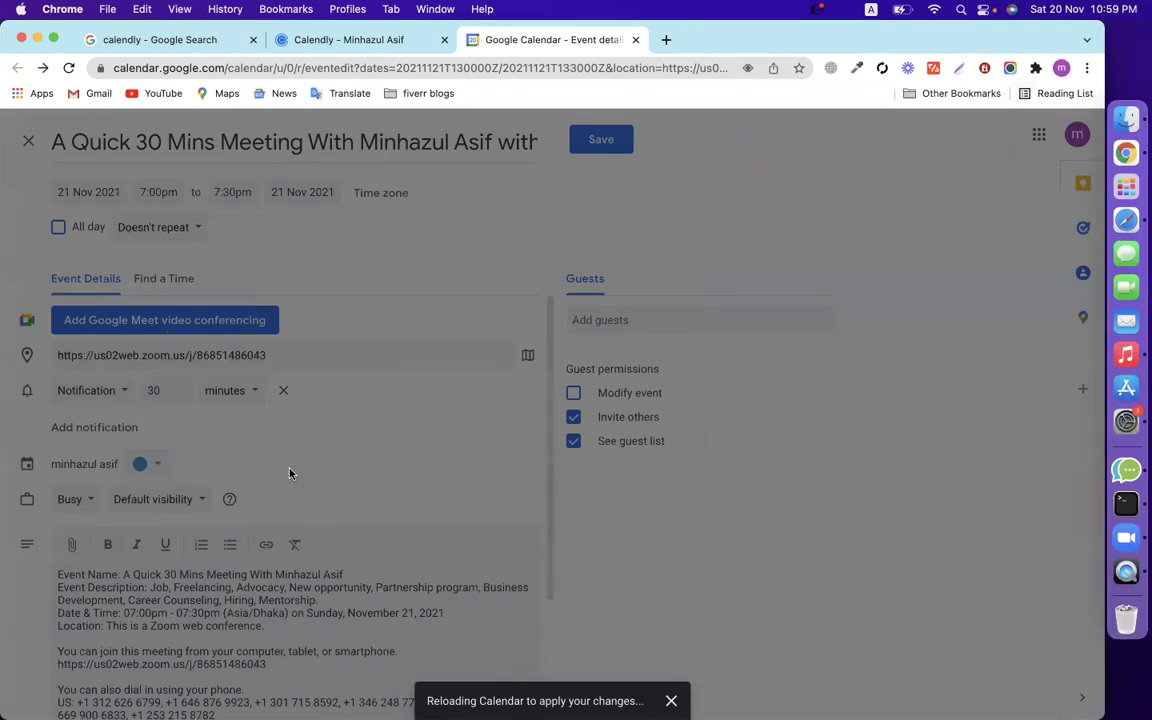
left_click(327, 48)
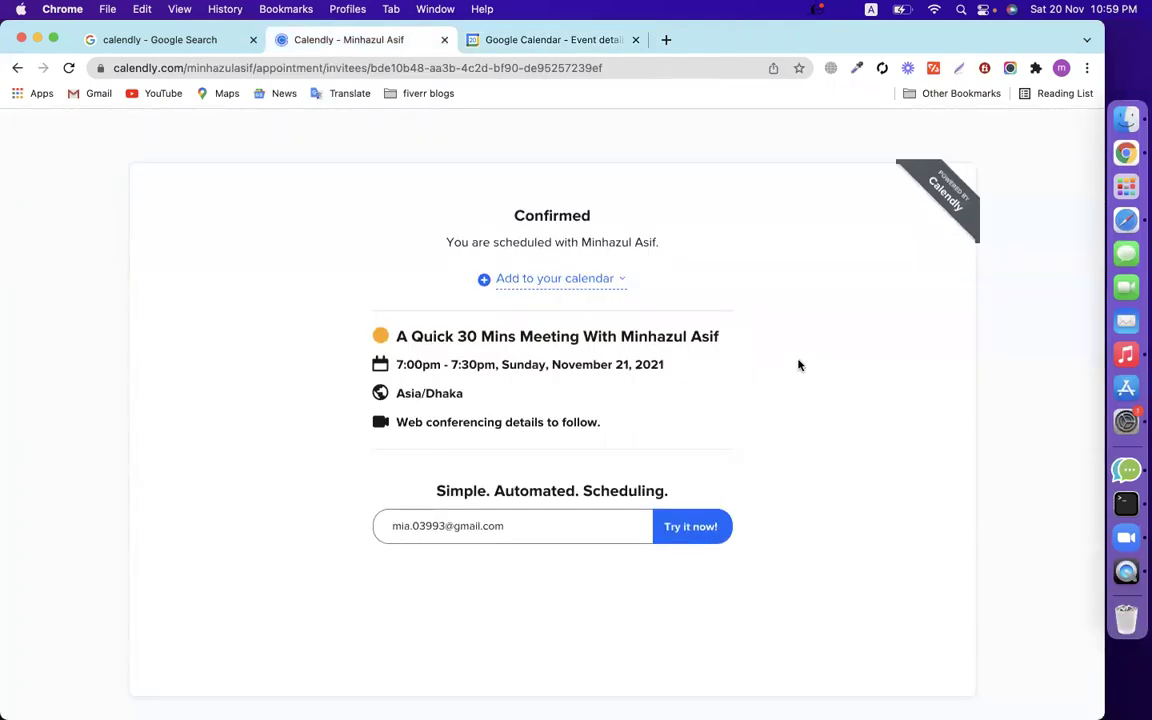
Compare the Google Calendar event draft, then return to Safari's Zoom meetings list.
left_click(555, 44)
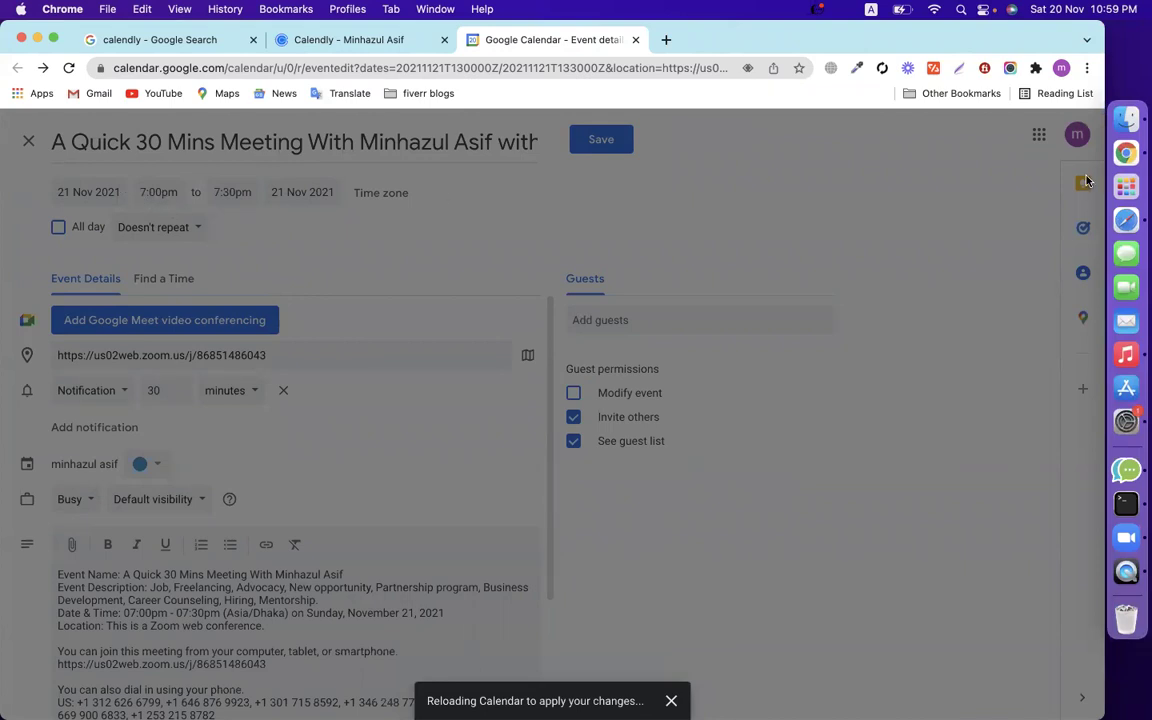
left_click(1126, 220)
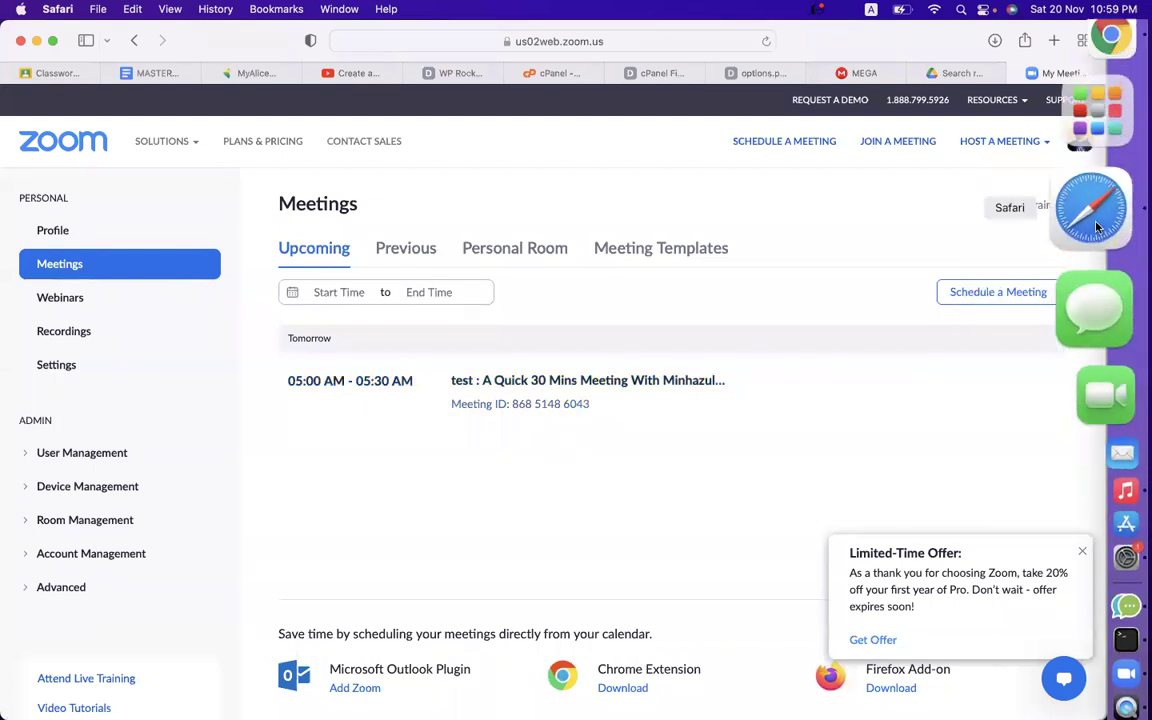
Close the unsaved Google Calendar draft without saving, then close the Calendly confirmation tab.
left_click(1110, 158)
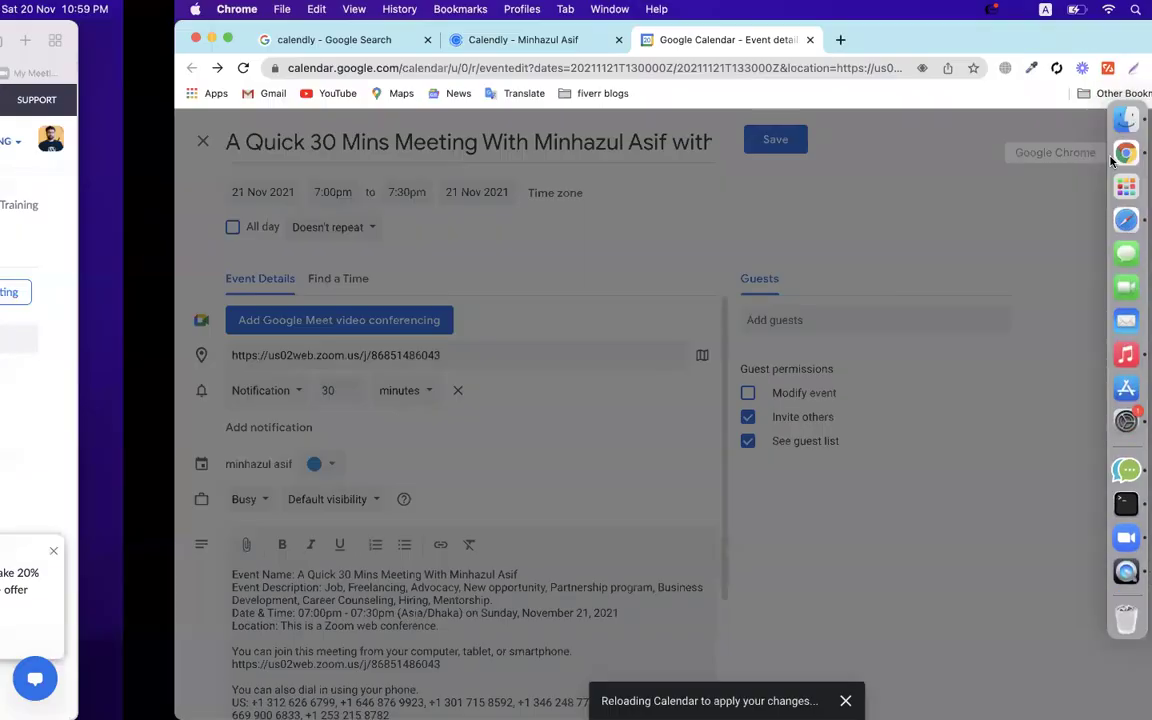
left_click(635, 40)
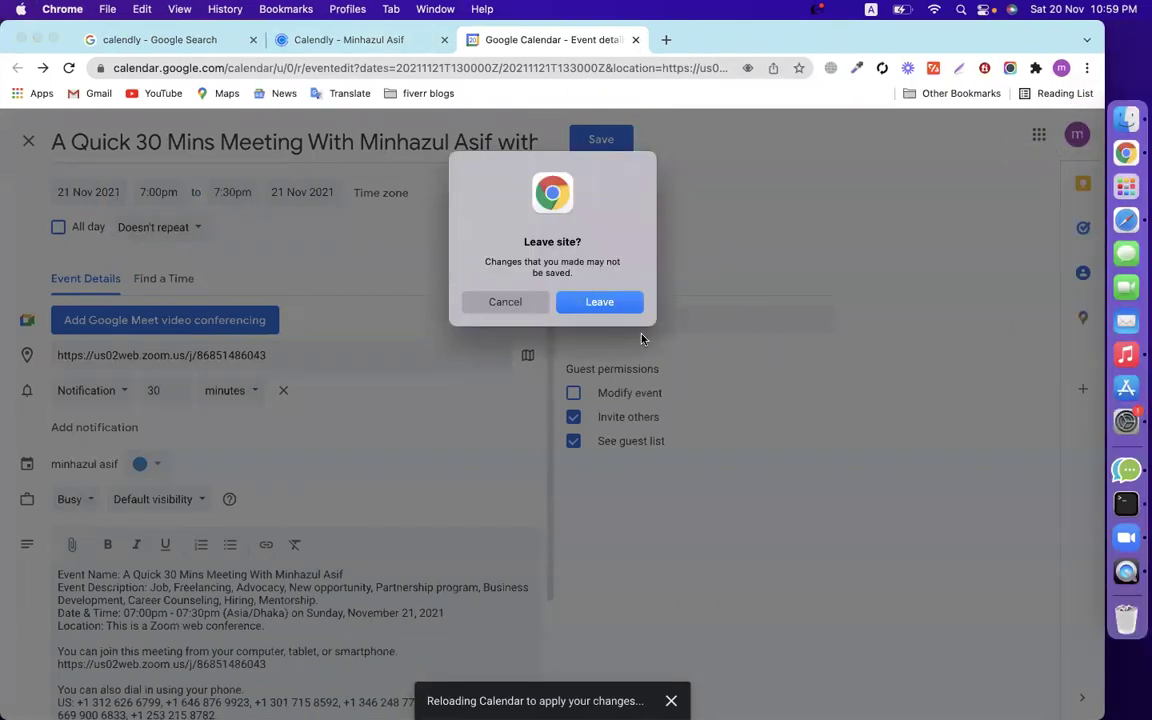
left_click(600, 302)
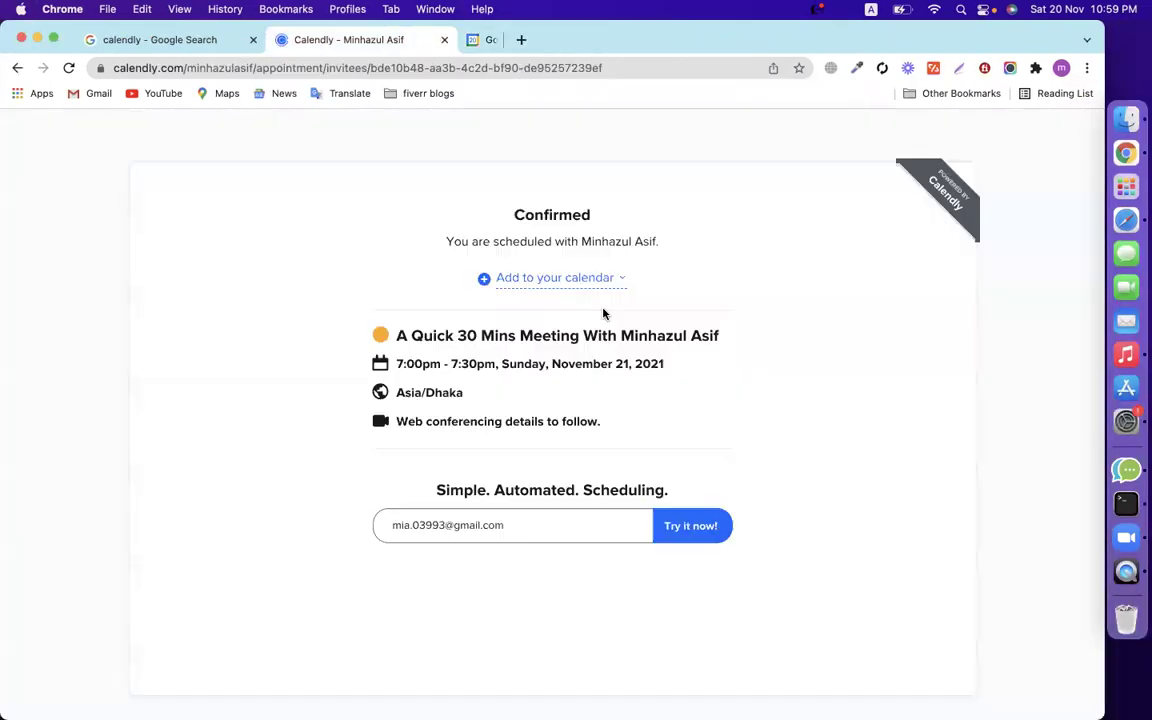
left_click(444, 40)
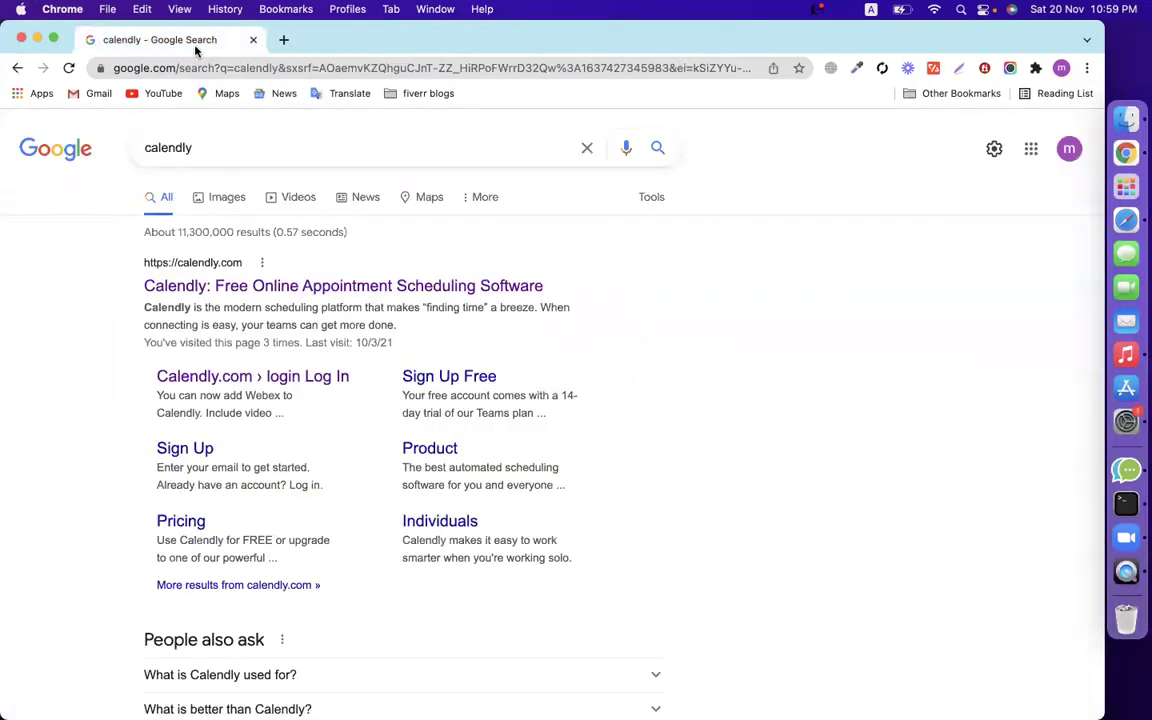
Open calendly.com from the search results and browse its Resources menu and free sign-up.
left_click(240, 288)
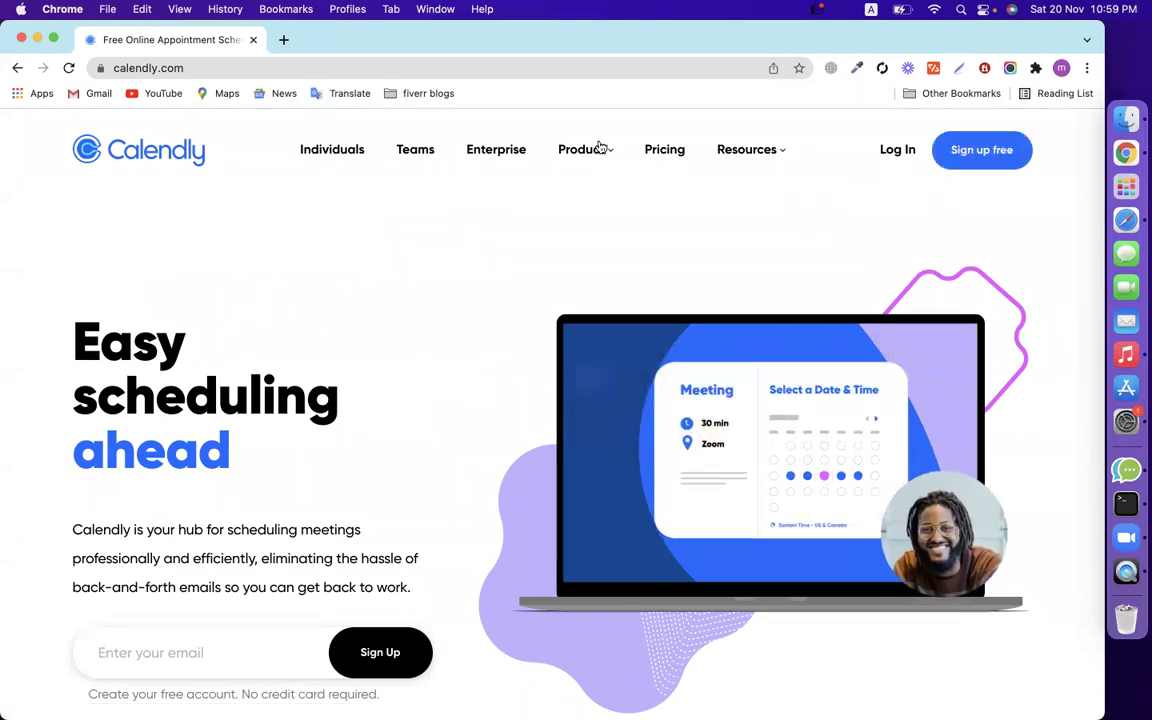
left_click(748, 149)
left_click(984, 152)
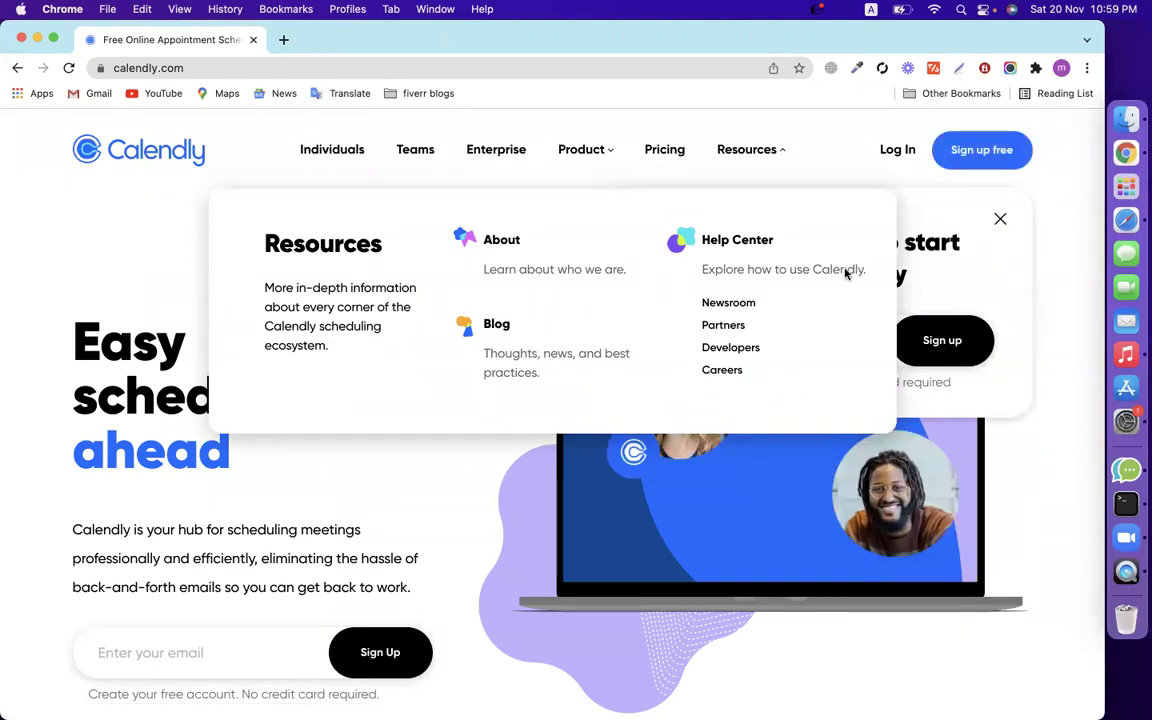
Start the sign-up email entry, then open Google Account management from the Chrome profile.
left_click(429, 541)
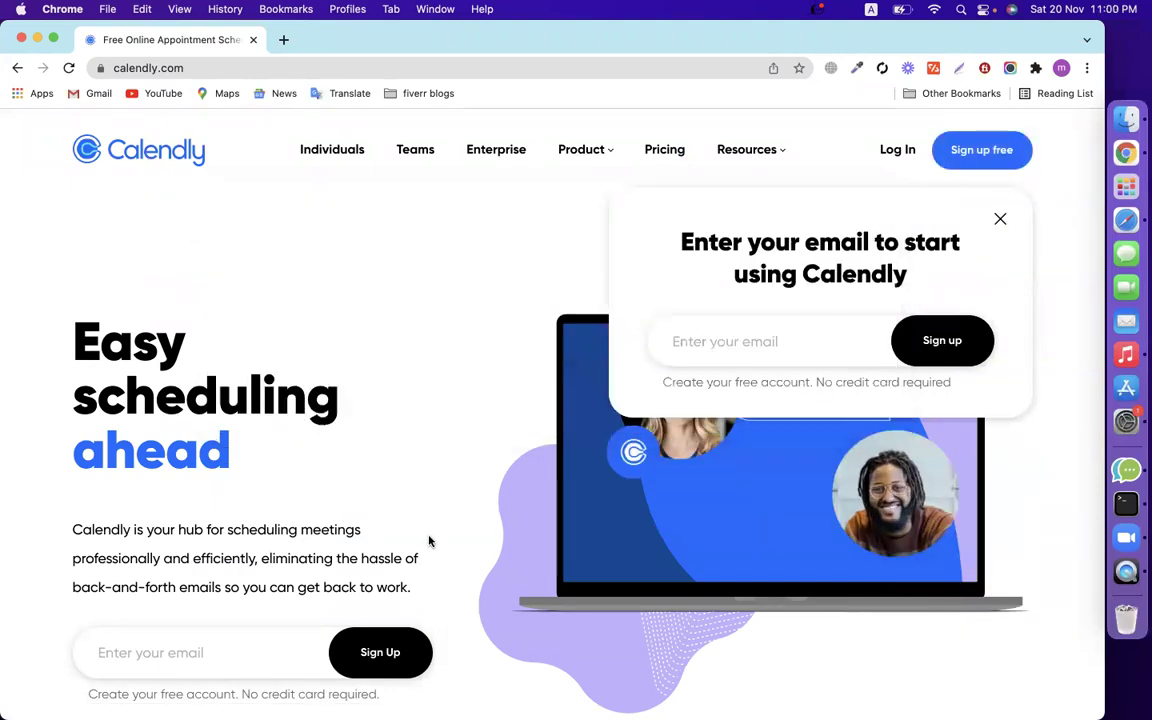
left_click(704, 340)
left_click(1061, 68)
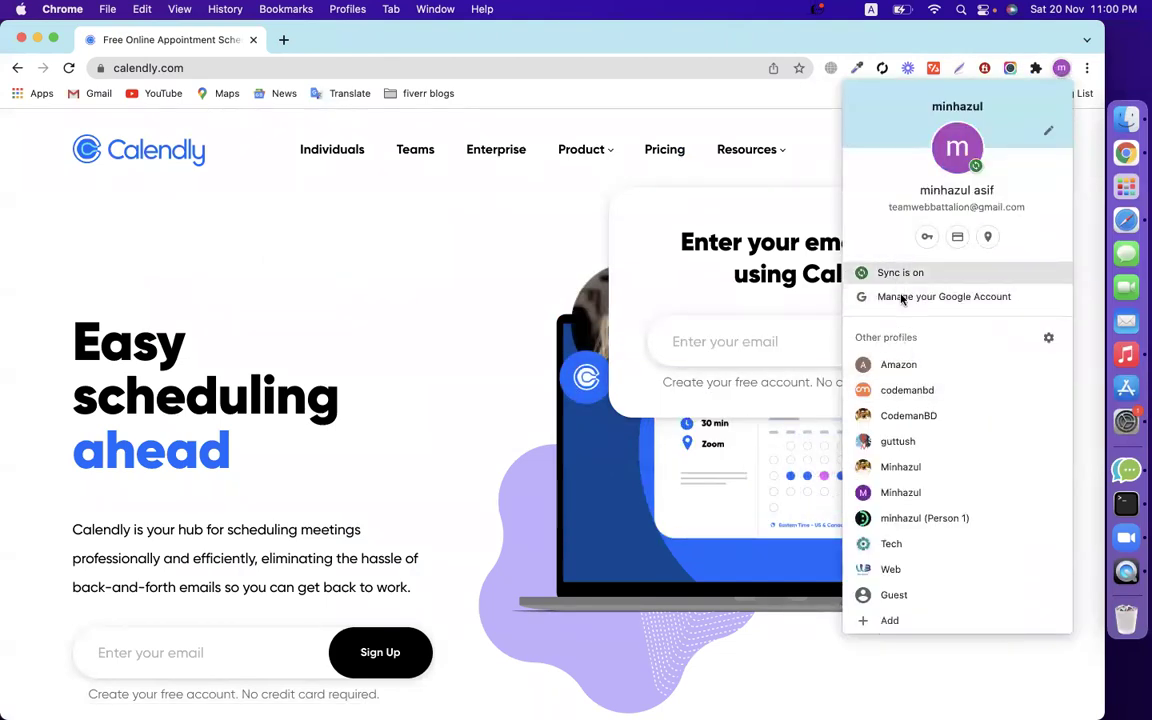
left_click(868, 298)
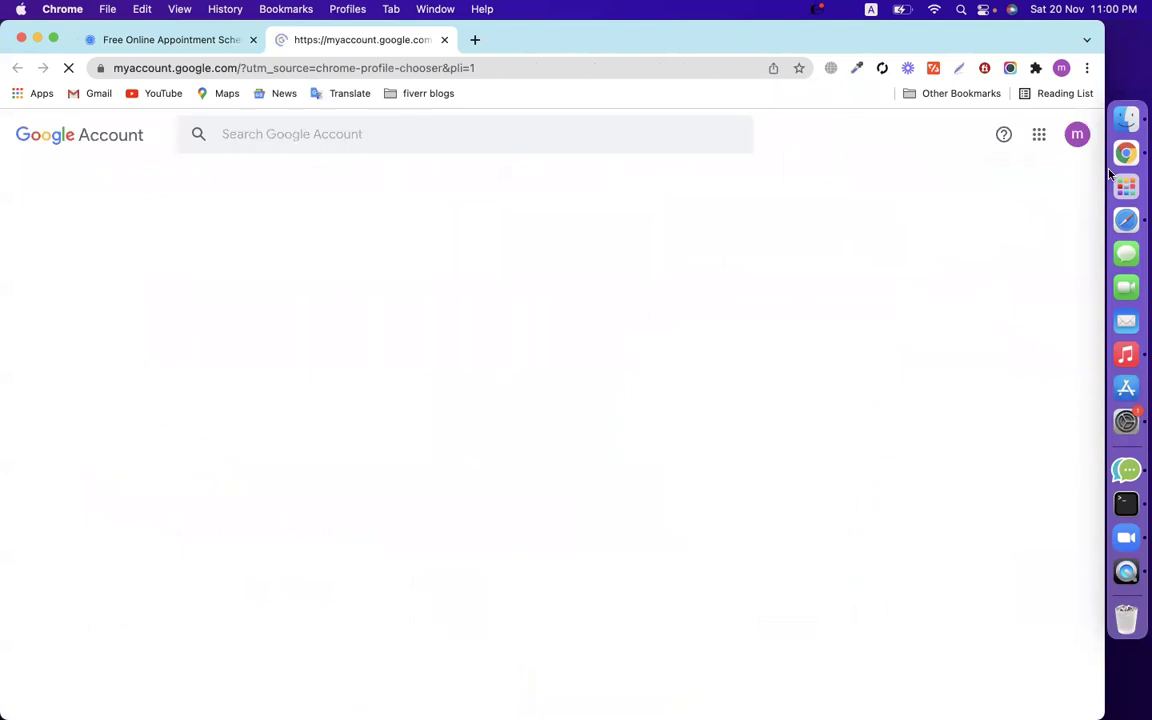
Select the signed-in account's e-mail and open Google Account management in another tab.
left_click(1077, 134)
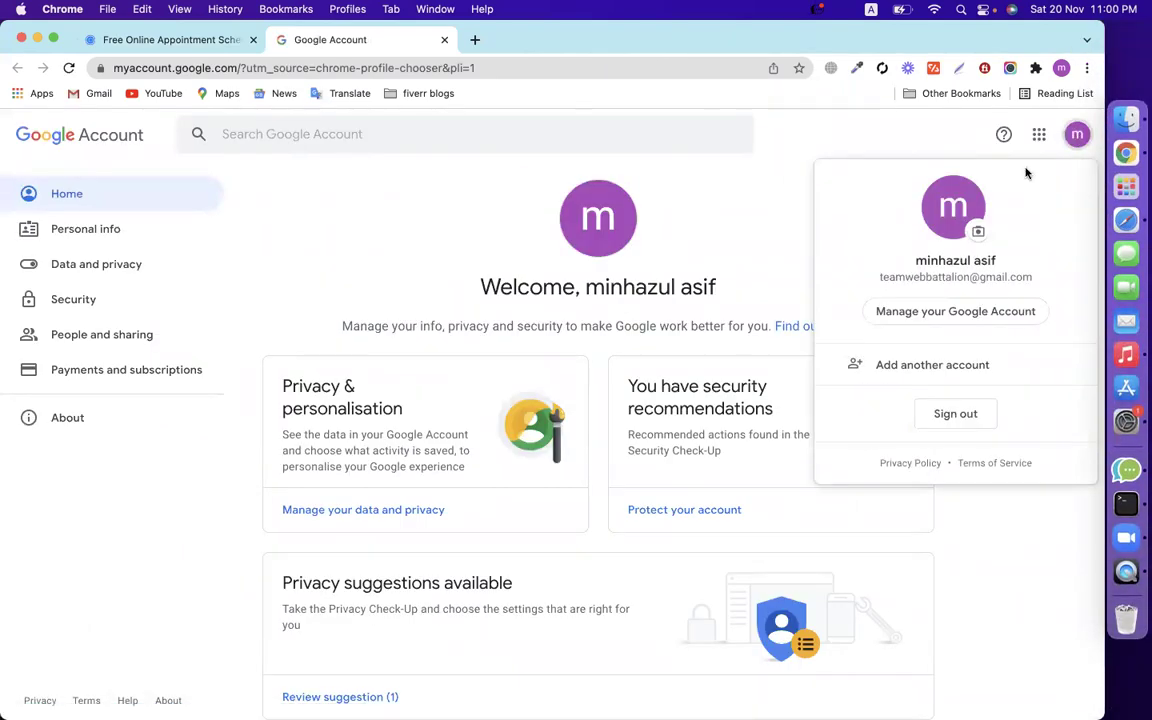
triple_click(969, 277)
key("Escape")
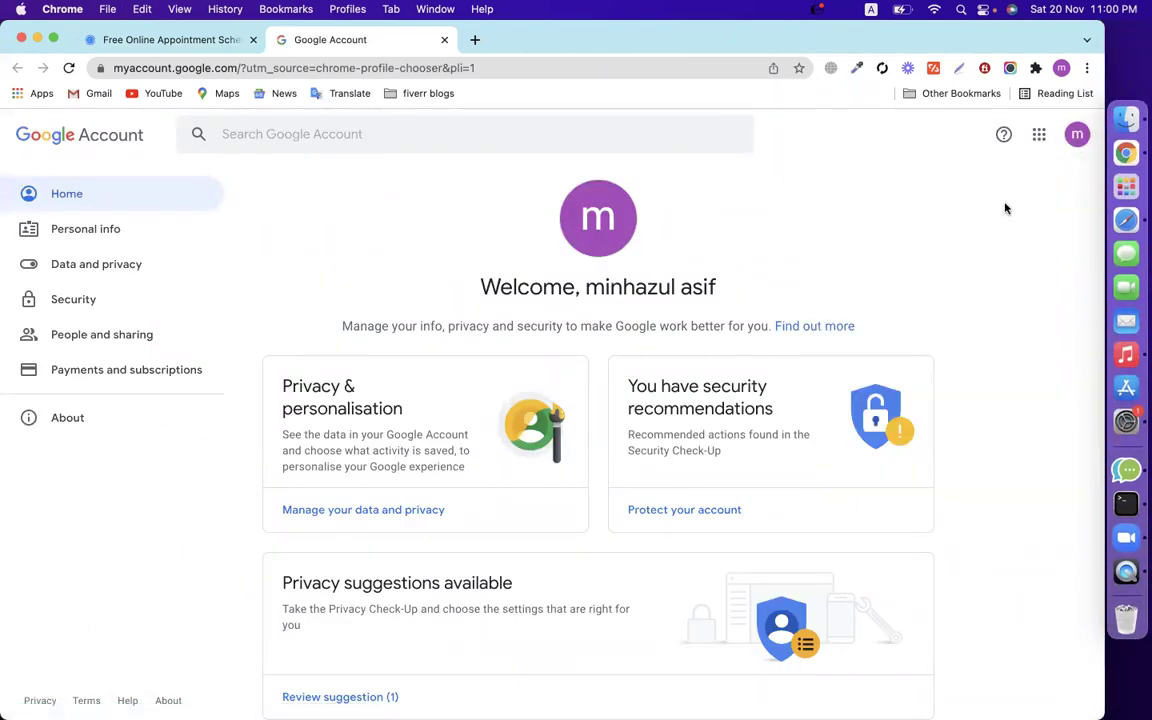
left_click(1077, 134)
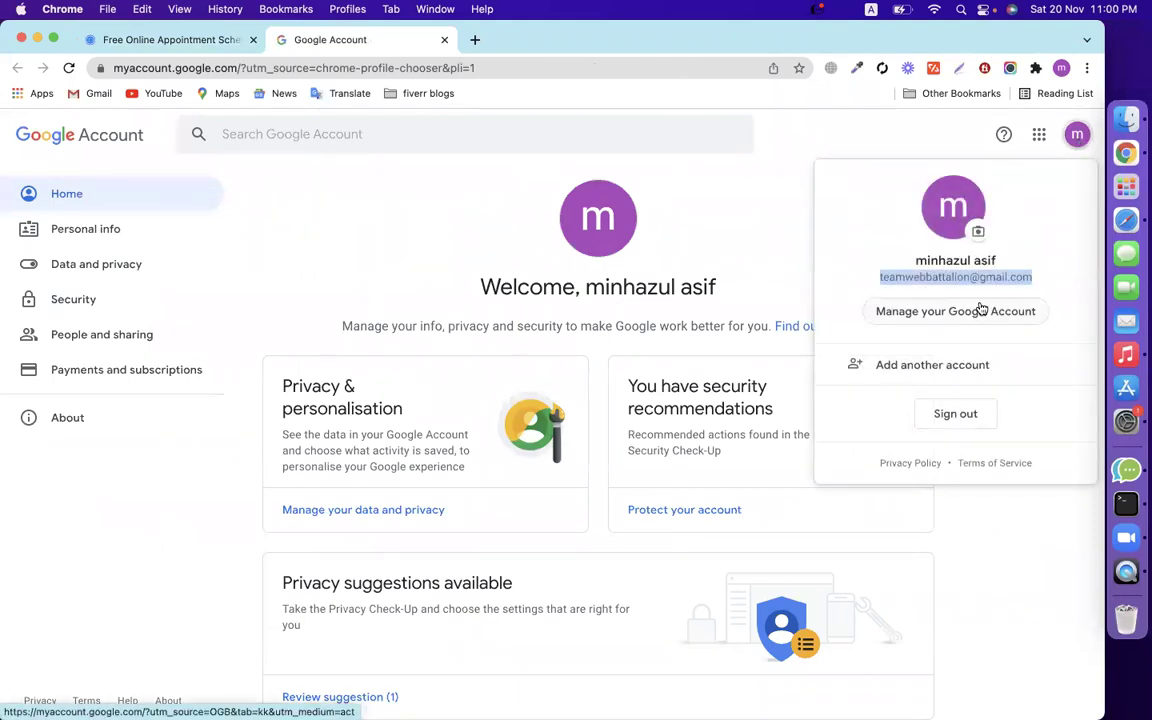
left_click(975, 309)
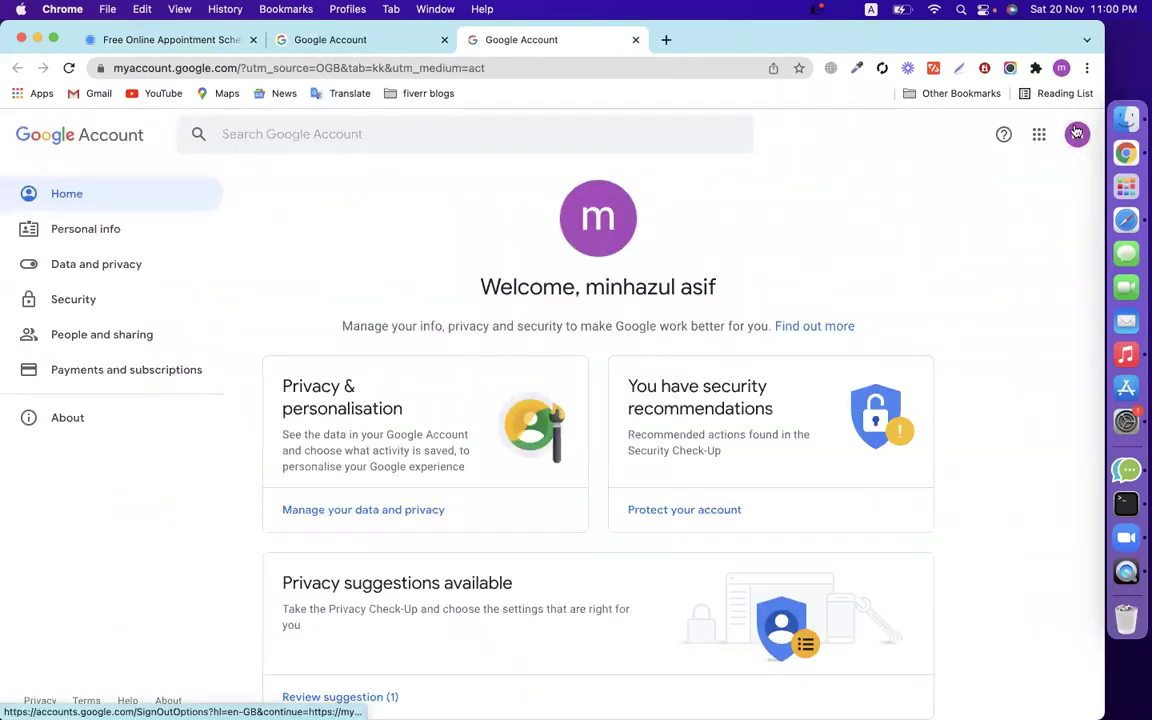
Copy the signed-in Google account's e-mail address.
left_click(1078, 134)
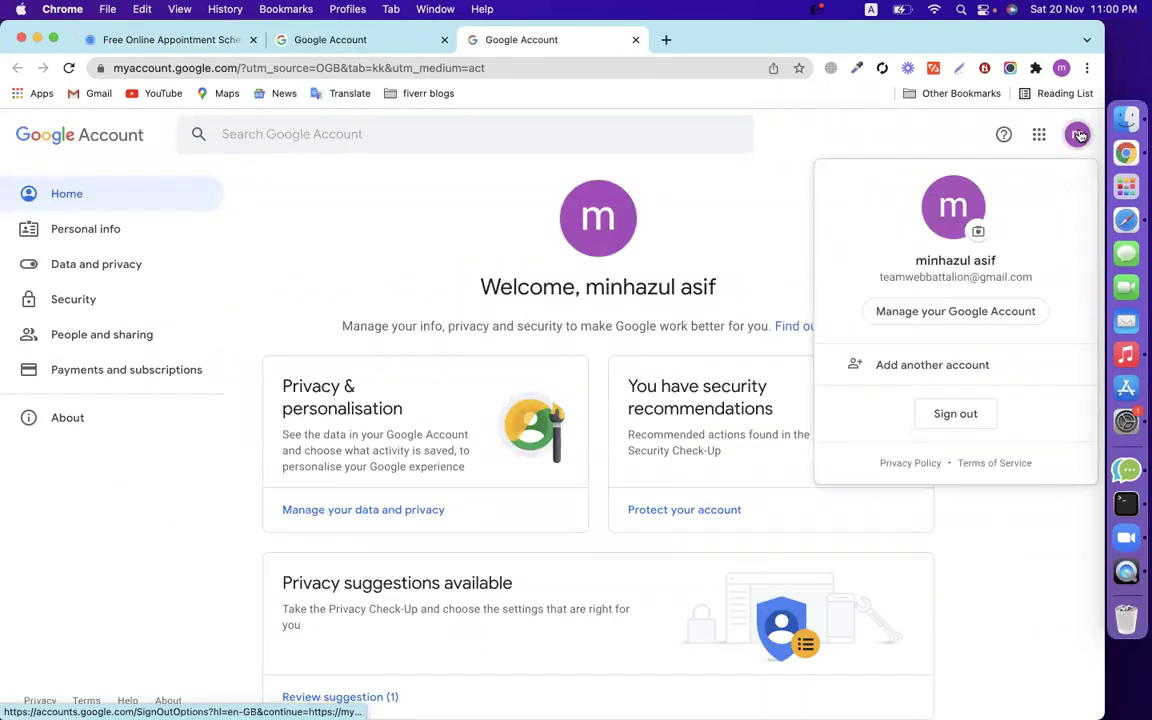
triple_click(993, 278)
right_click(995, 283)
left_click(885, 313)
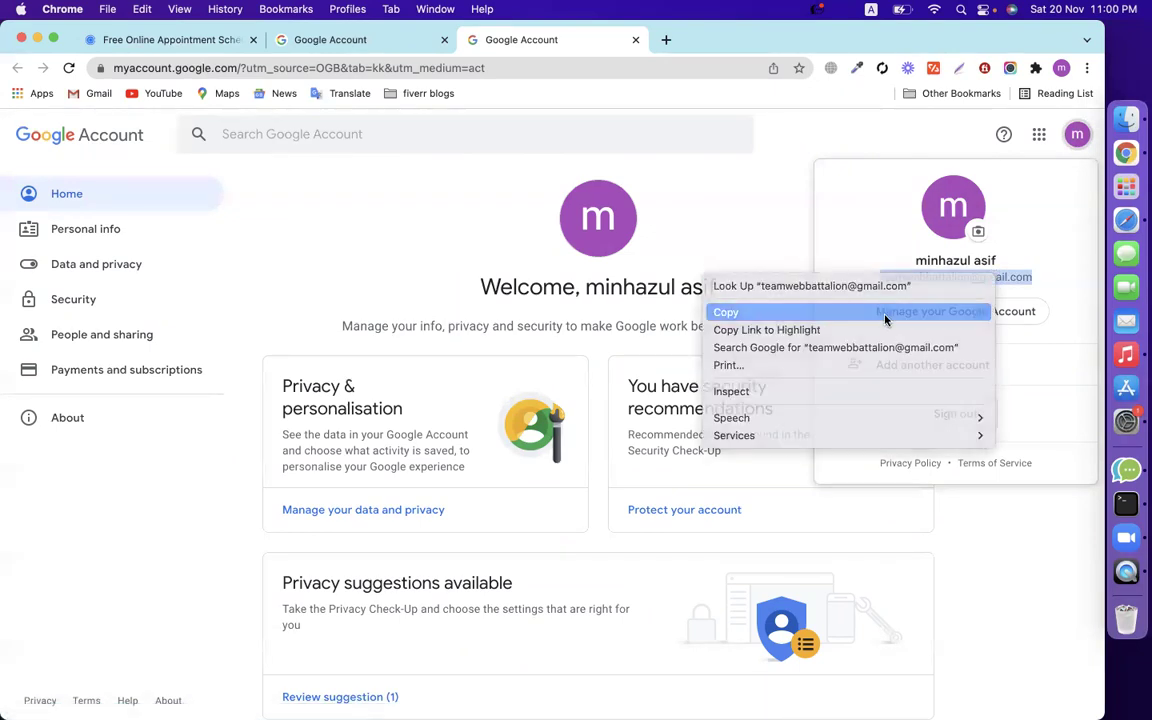
Paste the copied e-mail into Calendly's sign-up email field.
left_click(315, 45)
left_click(216, 42)
left_click(782, 342)
key("super+v")
Submit the pasted e-mail to Calendly's Get Started sign-up.
key("Return")
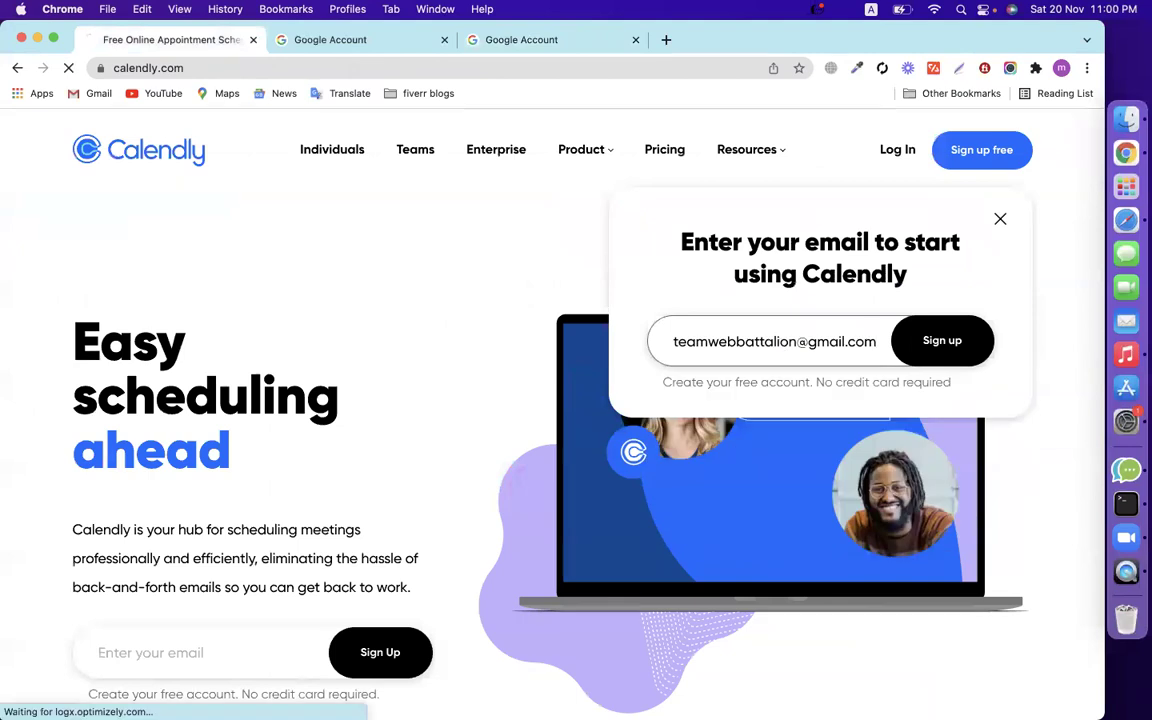
left_click(520, 44)
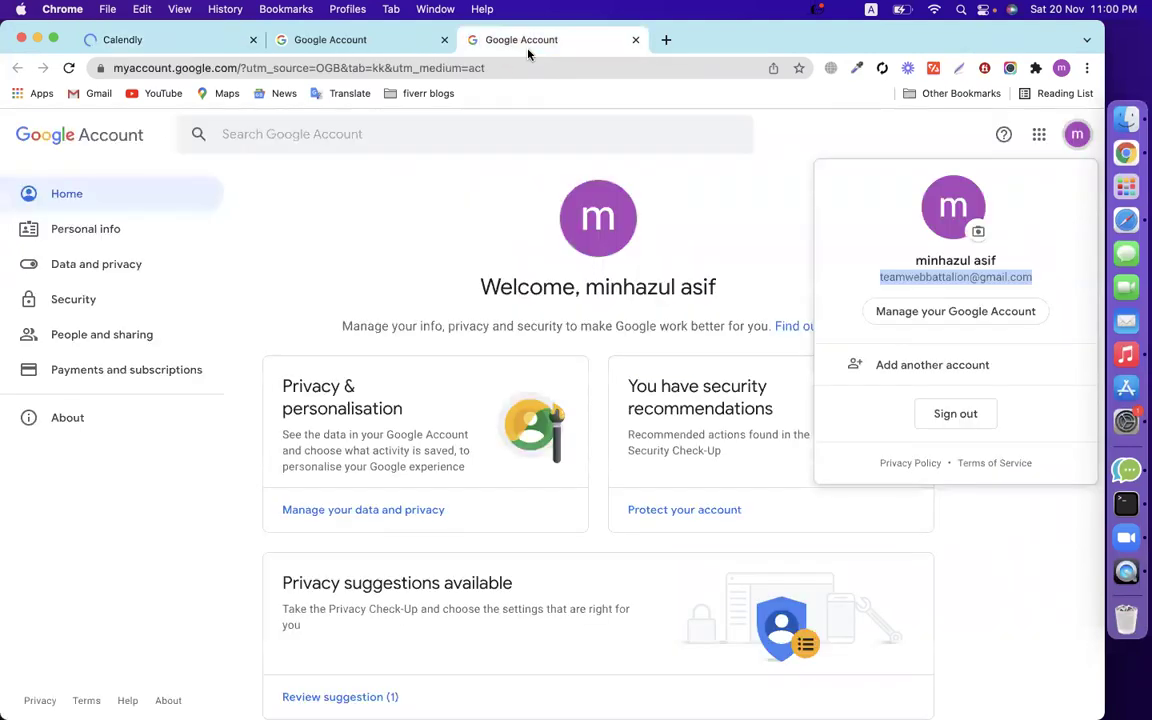
left_click(195, 45)
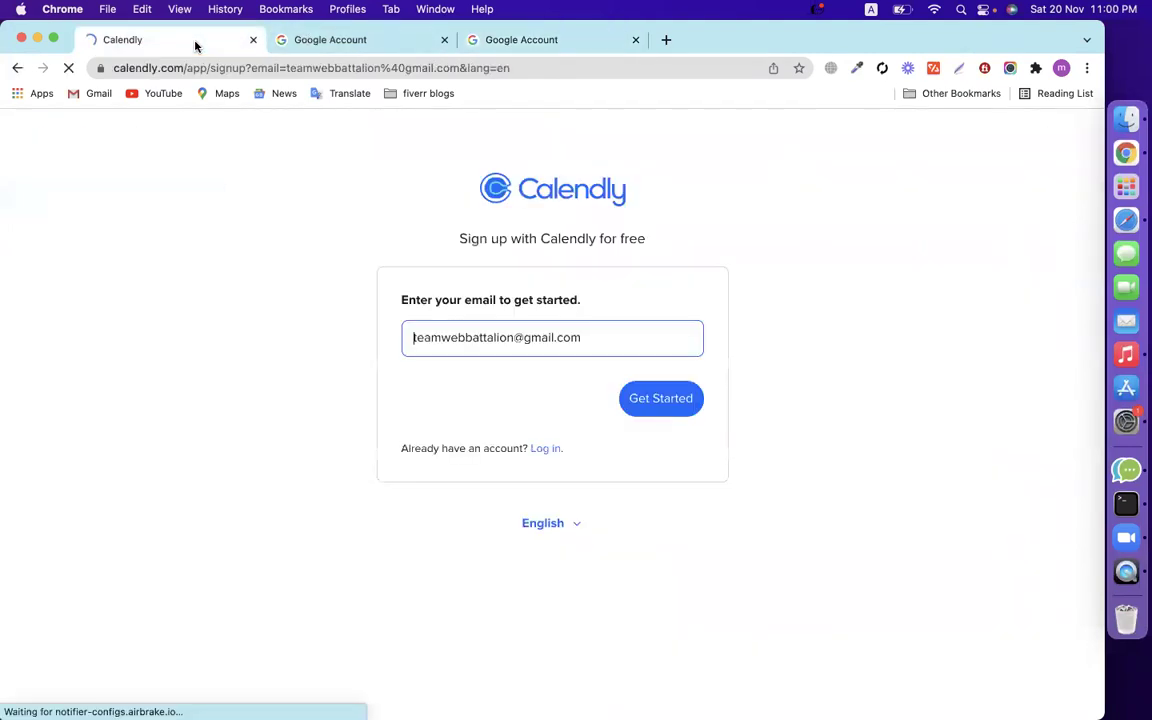
left_click(684, 399)
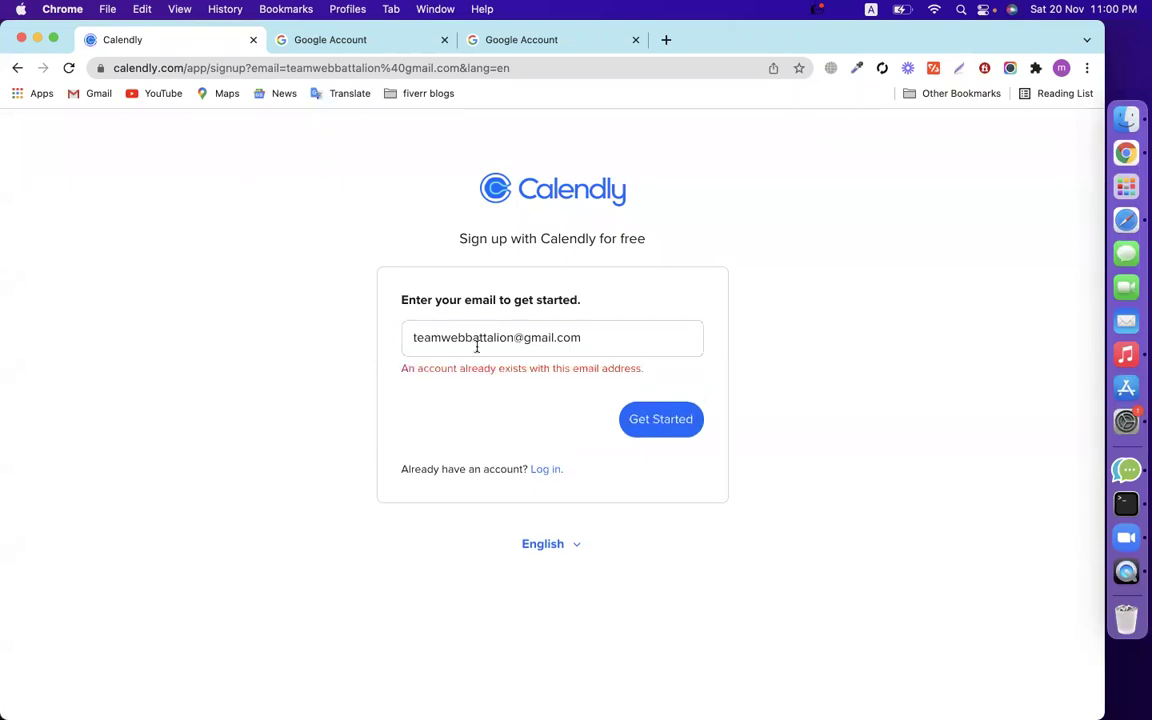
Log in to Calendly with Google instead, choosing the existing account.
left_click(547, 470)
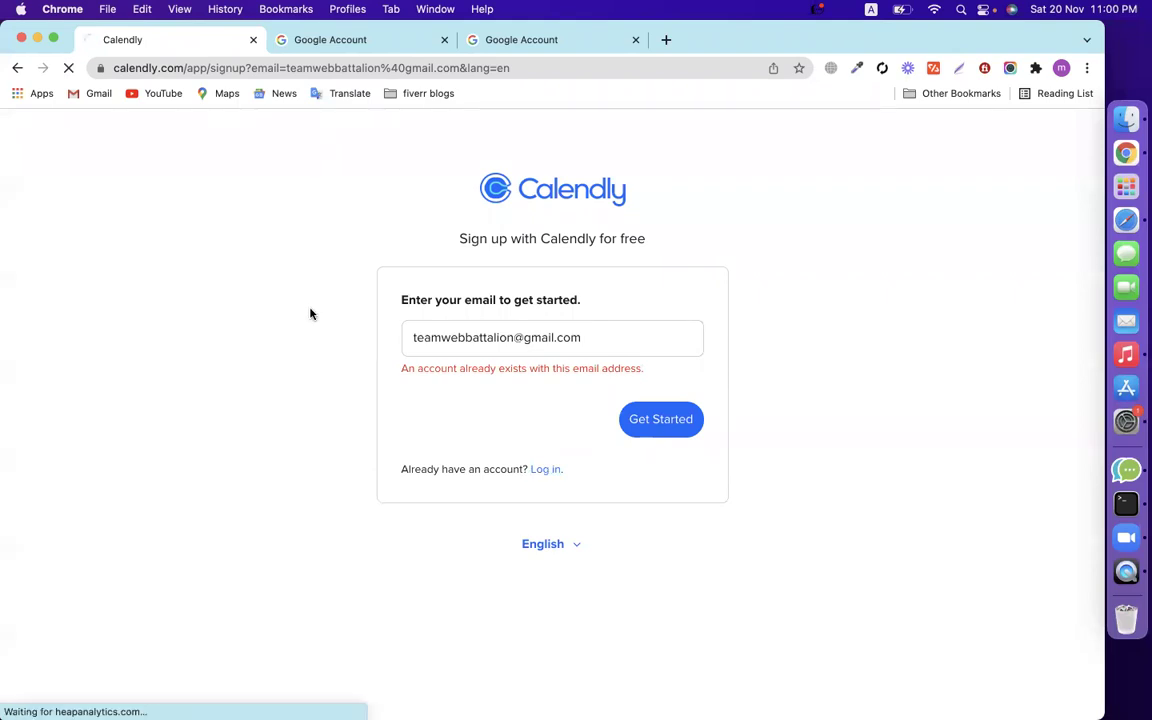
left_click(534, 343)
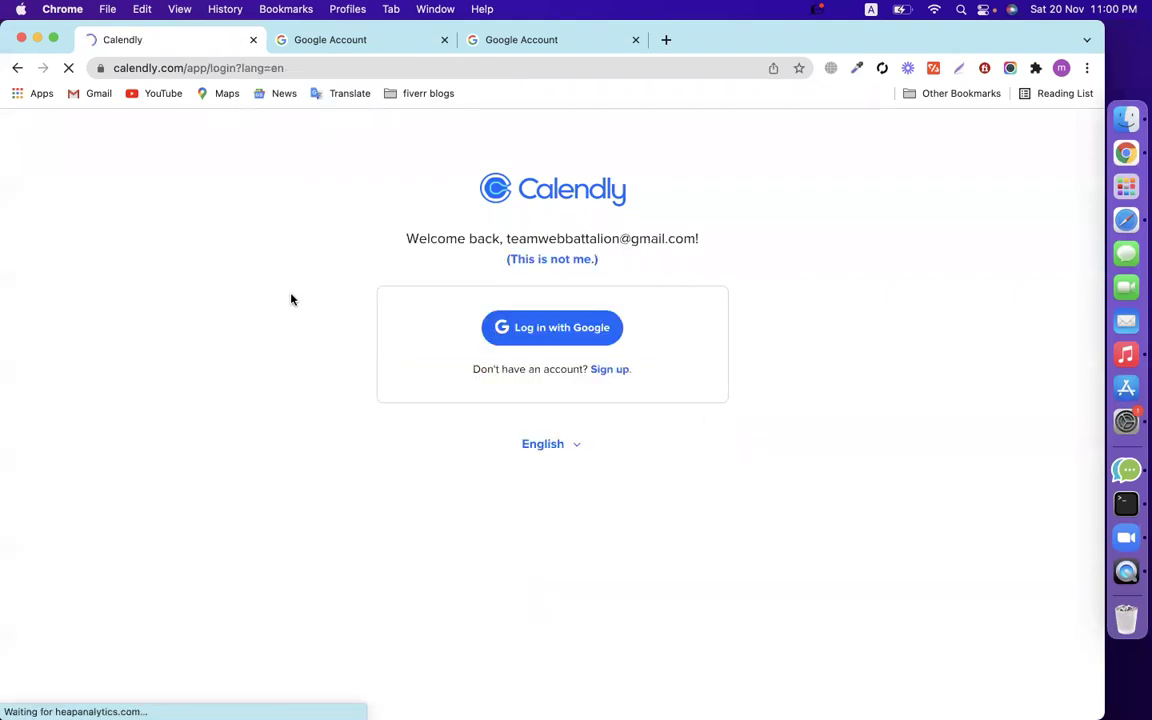
left_click(444, 40)
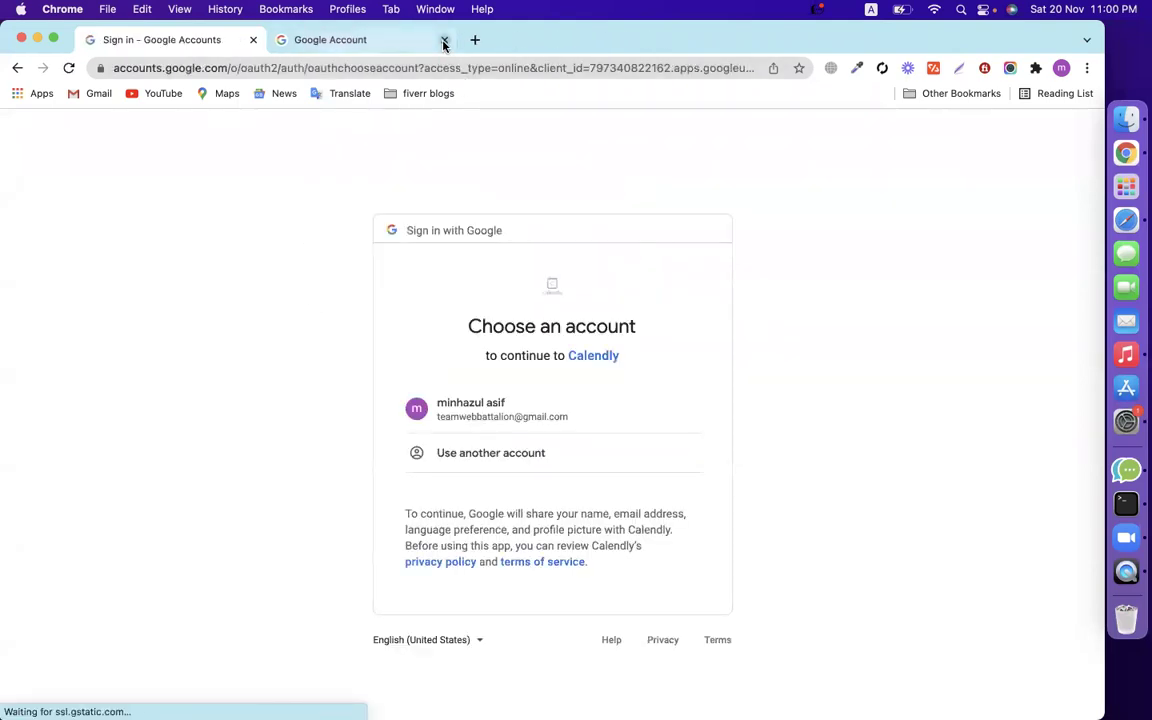
left_click(535, 400)
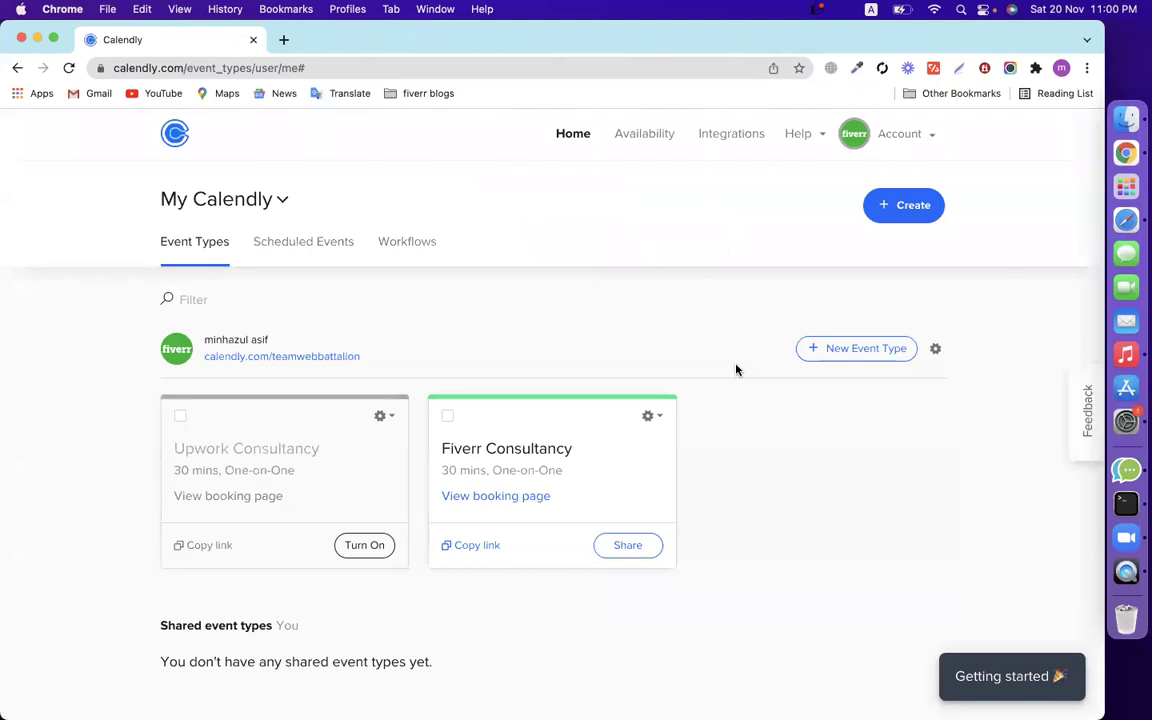
Delete the old Fiverr Consultancy and Upwork Consultancy event types.
left_click(653, 416)
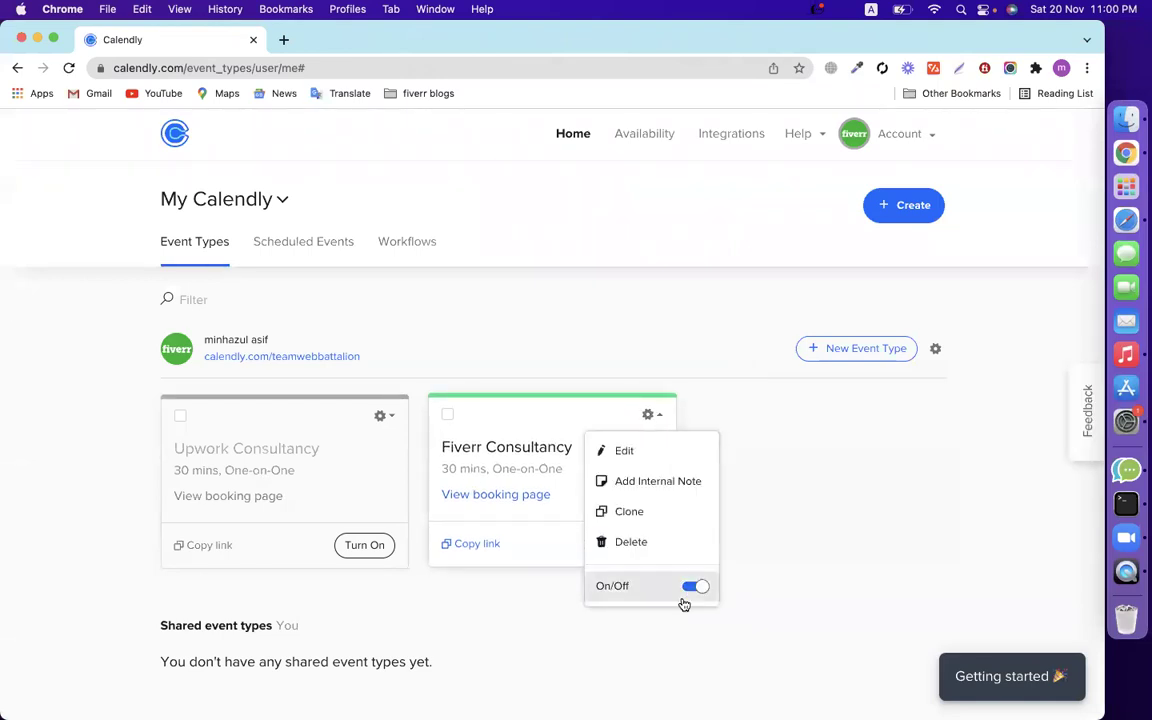
left_click(635, 542)
left_click(624, 323)
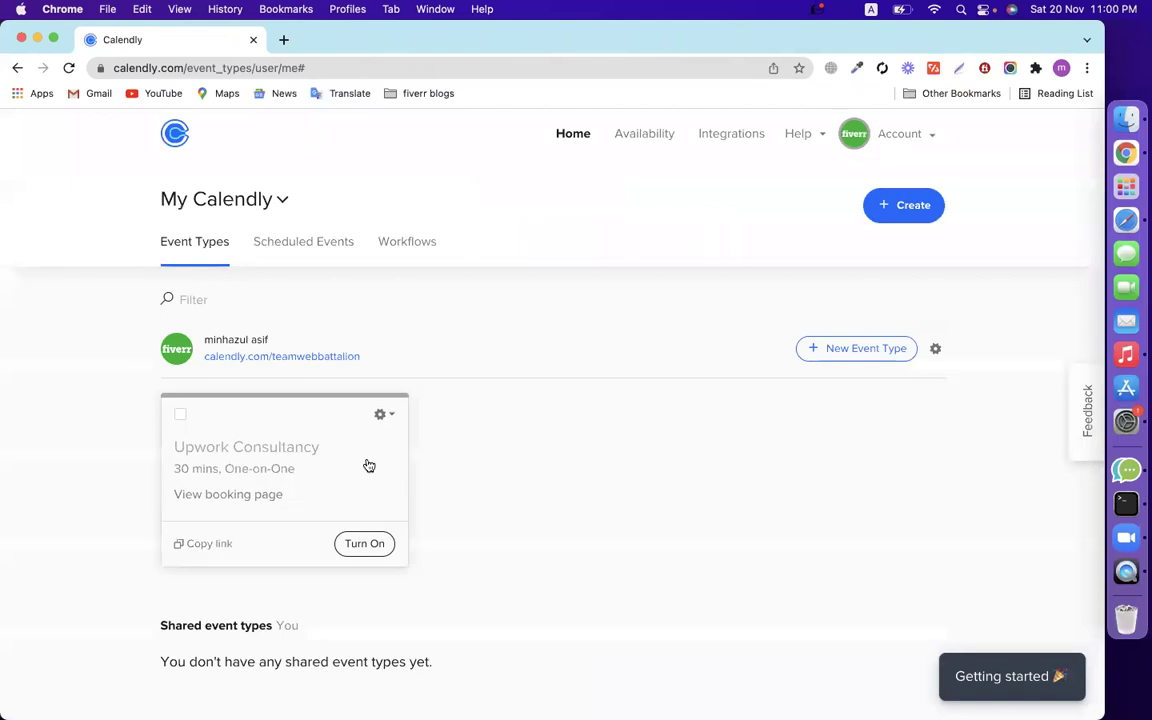
left_click(383, 418)
left_click(388, 536)
left_click(637, 337)
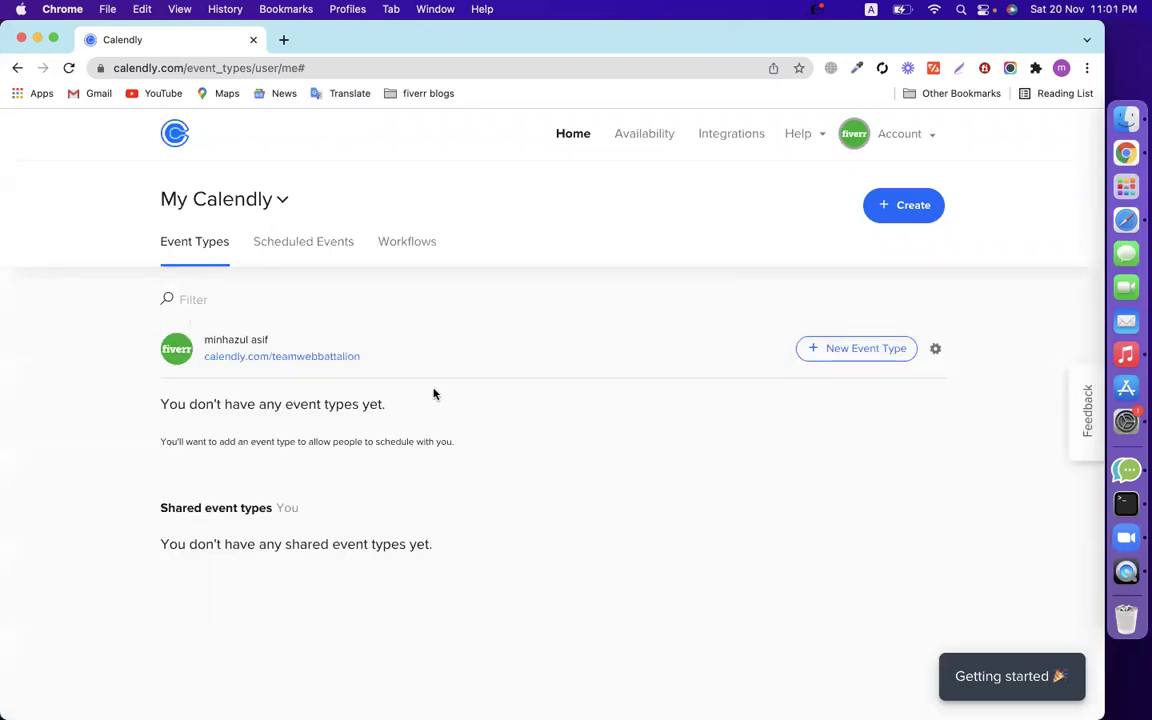
Preview the public booking page in a new tab, then start a new event type.
left_click_drag(203, 338, 244, 357)
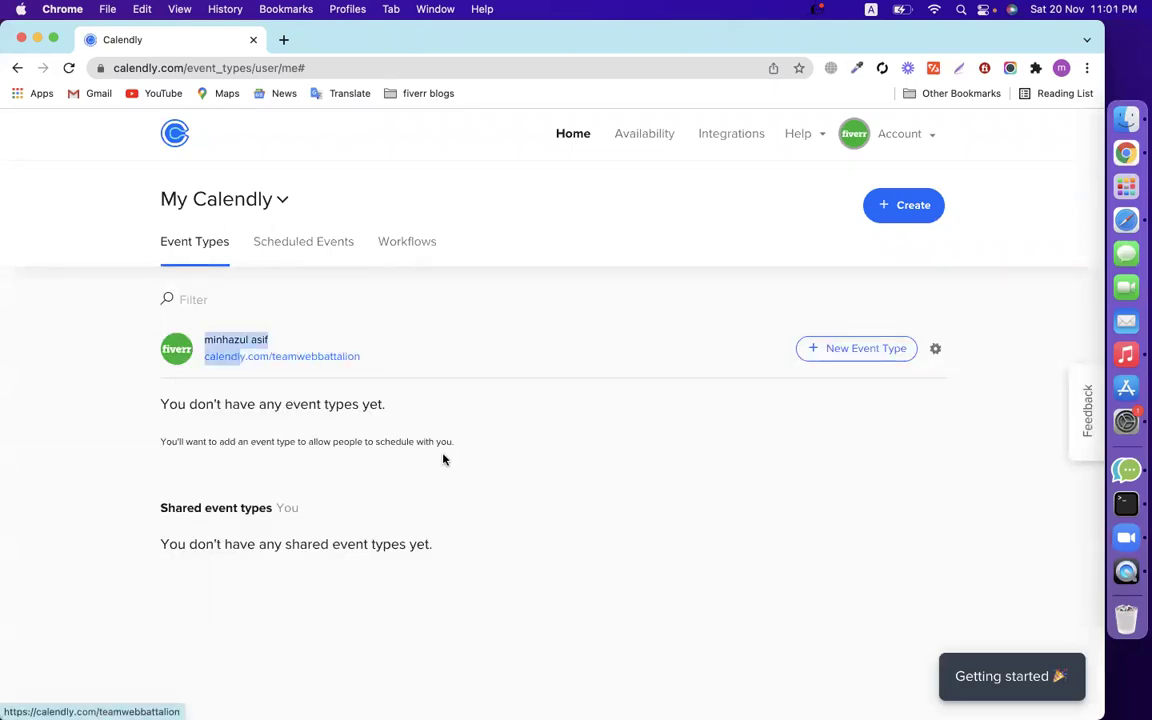
right_click(314, 361)
left_click(334, 368)
left_click(352, 40)
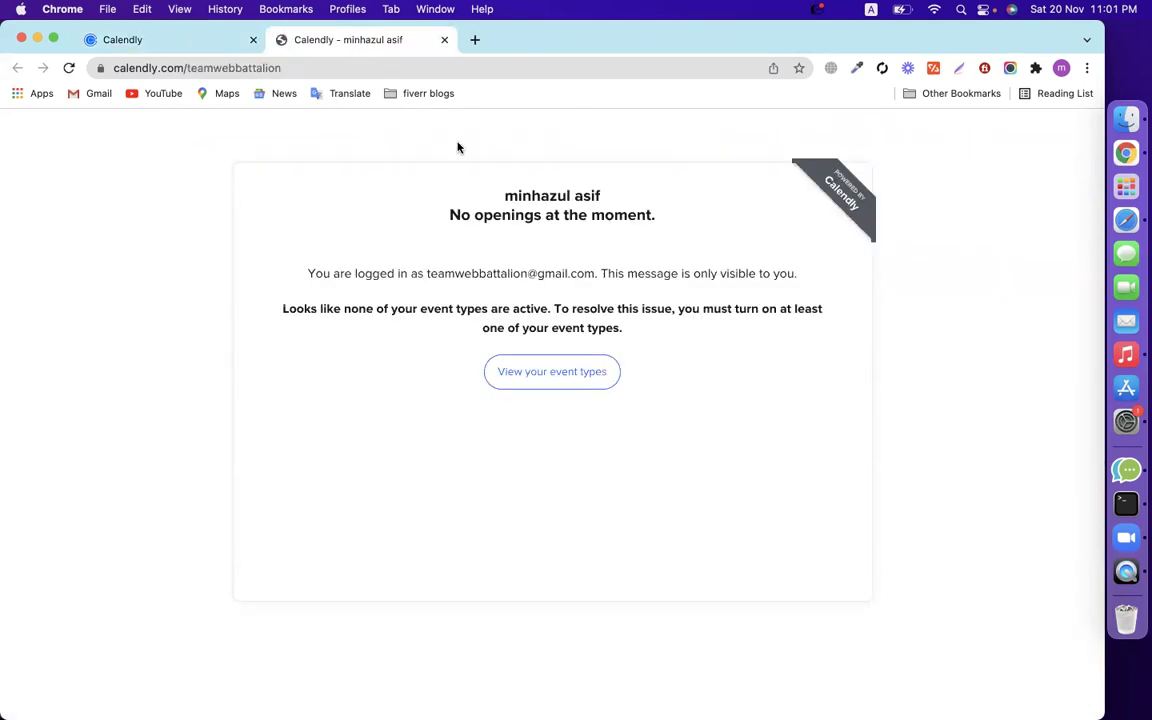
left_click(443, 40)
left_click(860, 355)
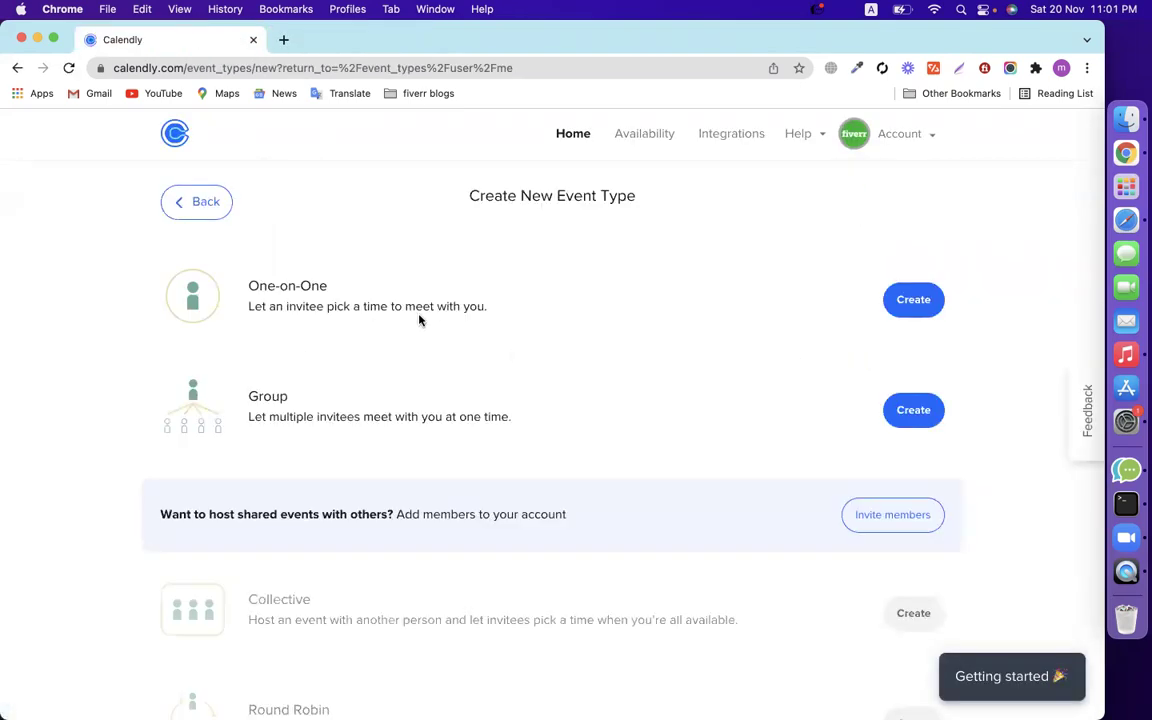
Create a One-on-One event type and name it Fiverr Consultancy.
left_click(914, 300)
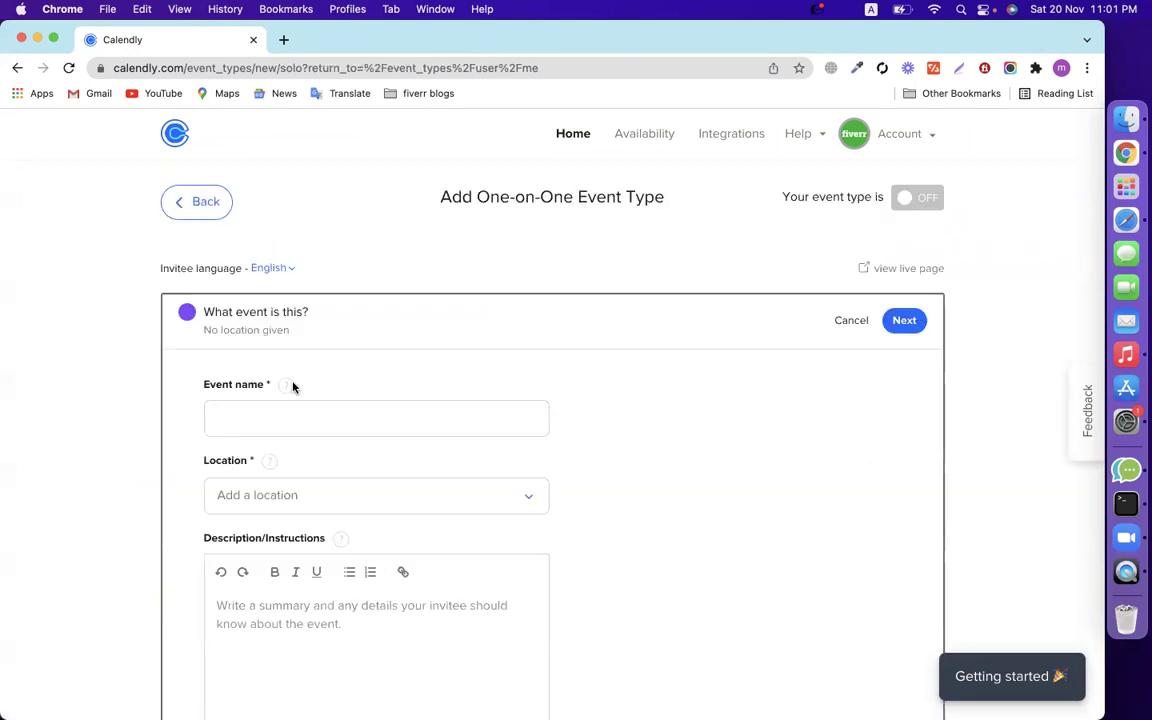
scroll(285, 382, "down", 2)
left_click(249, 306)
type("F")
key("BackSpace")
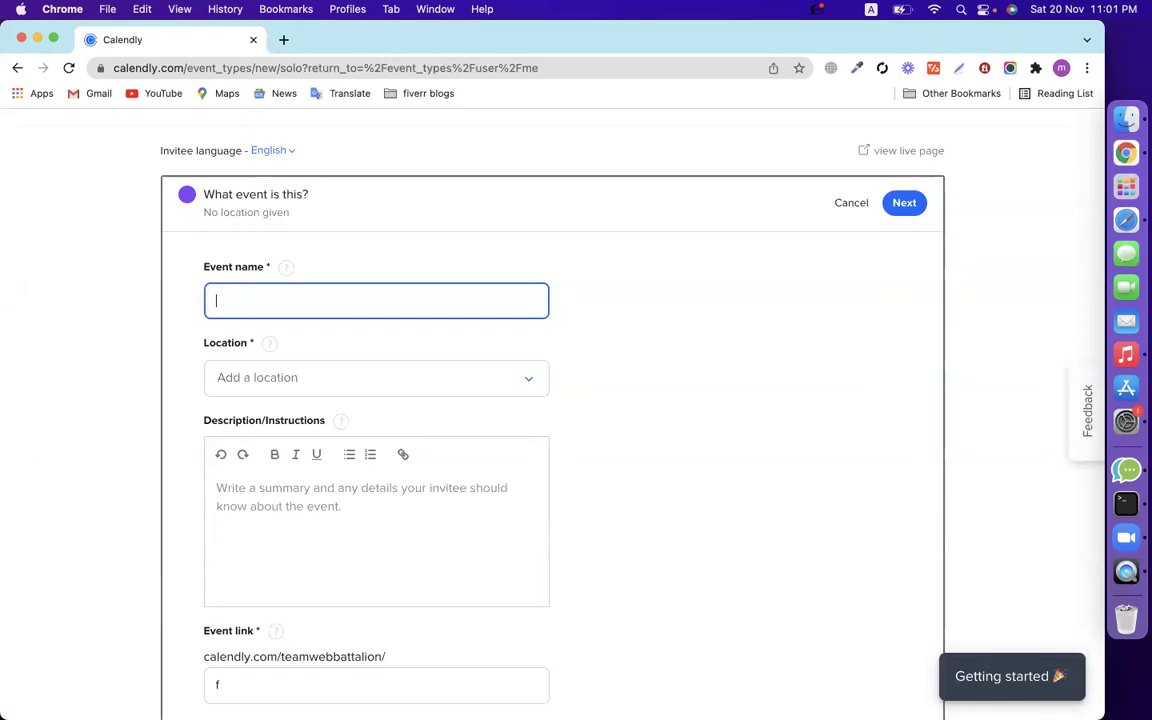
type("Law")
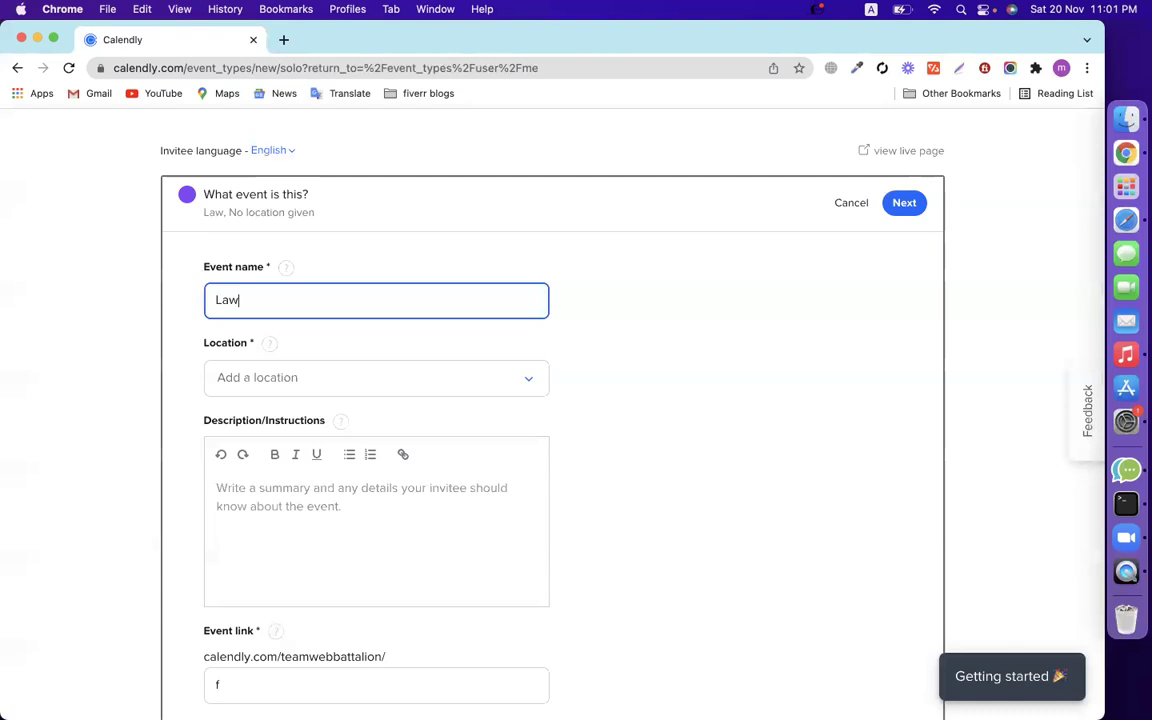
key("super+s")
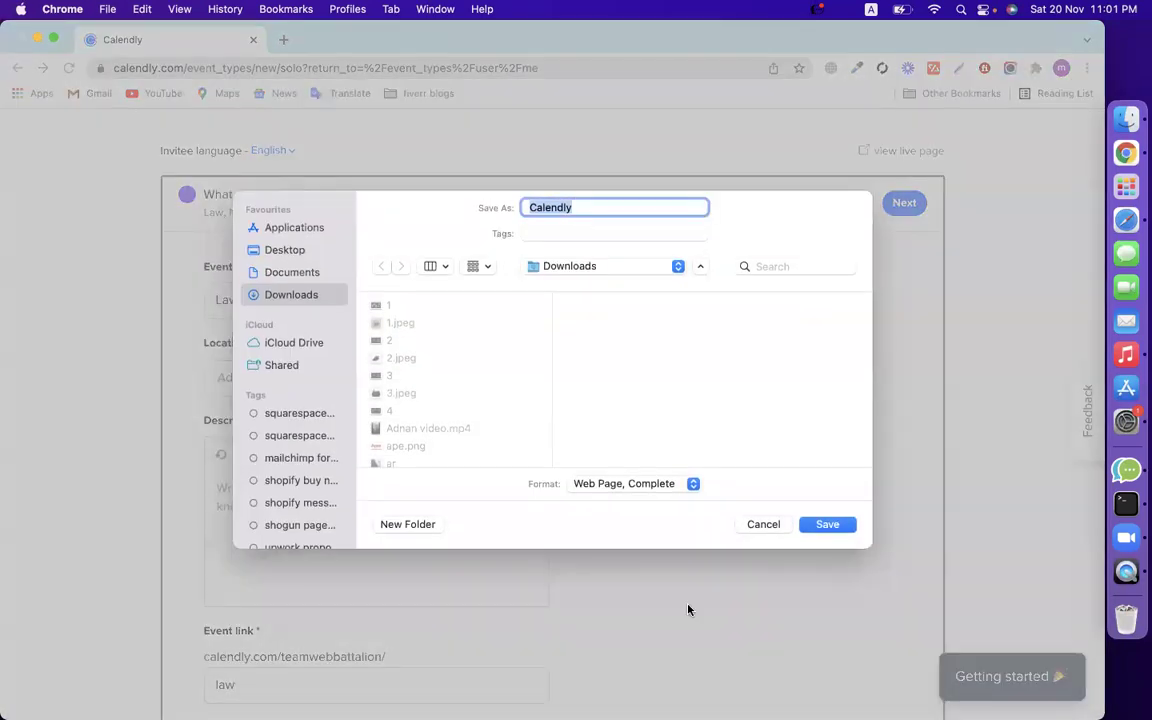
left_click(763, 525)
key("super+a")
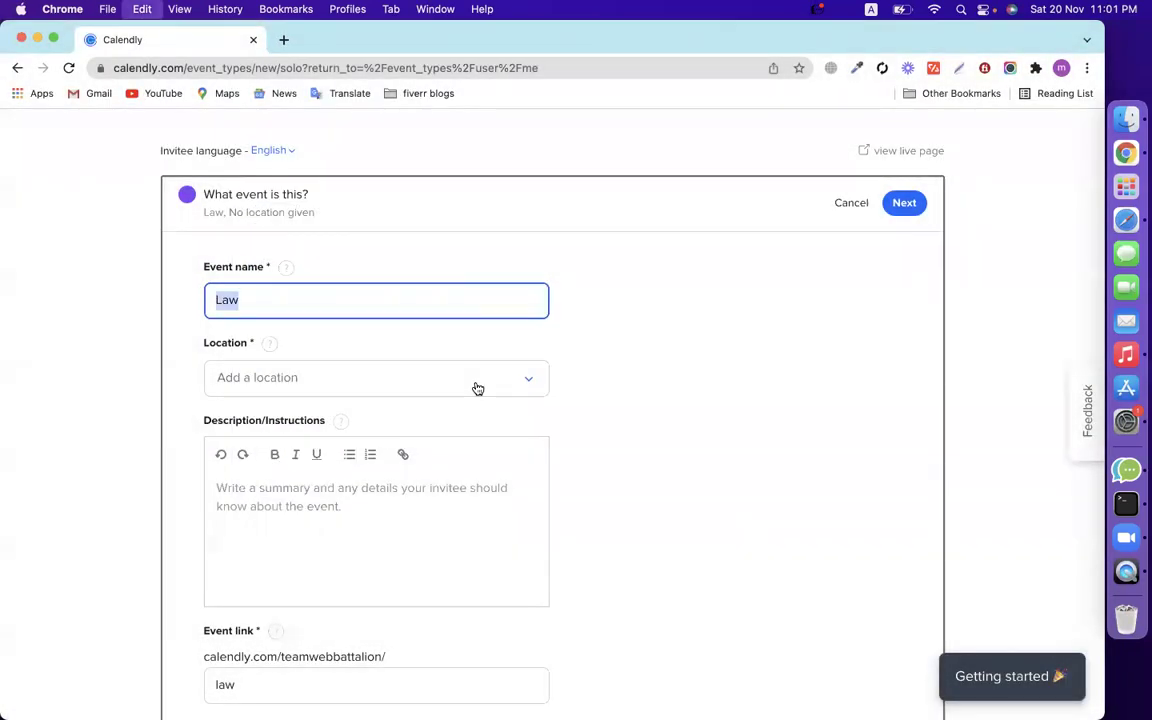
type("Fiverr ")
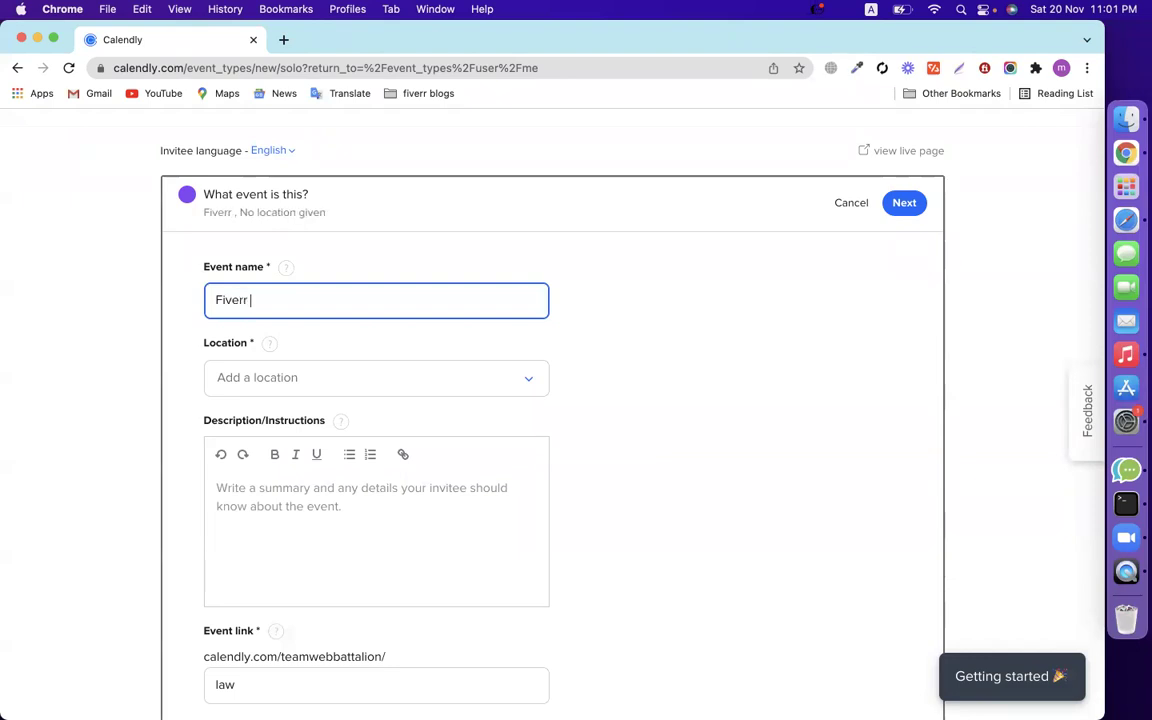
type("Consul")
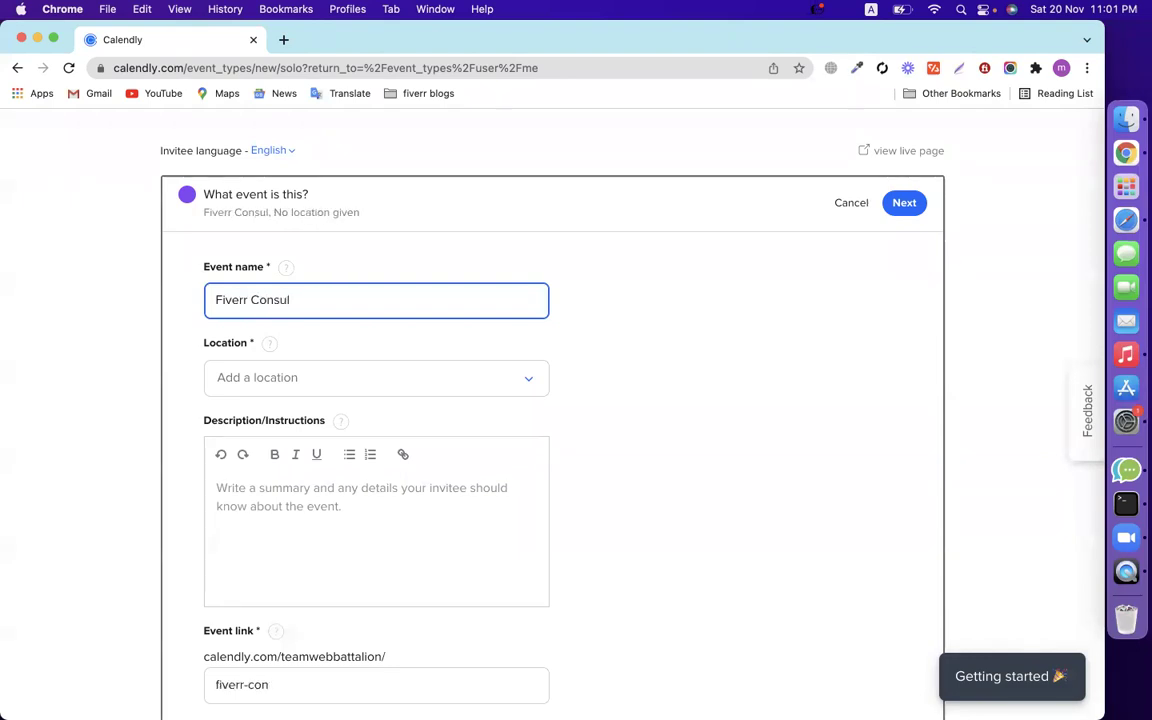
type("tancy")
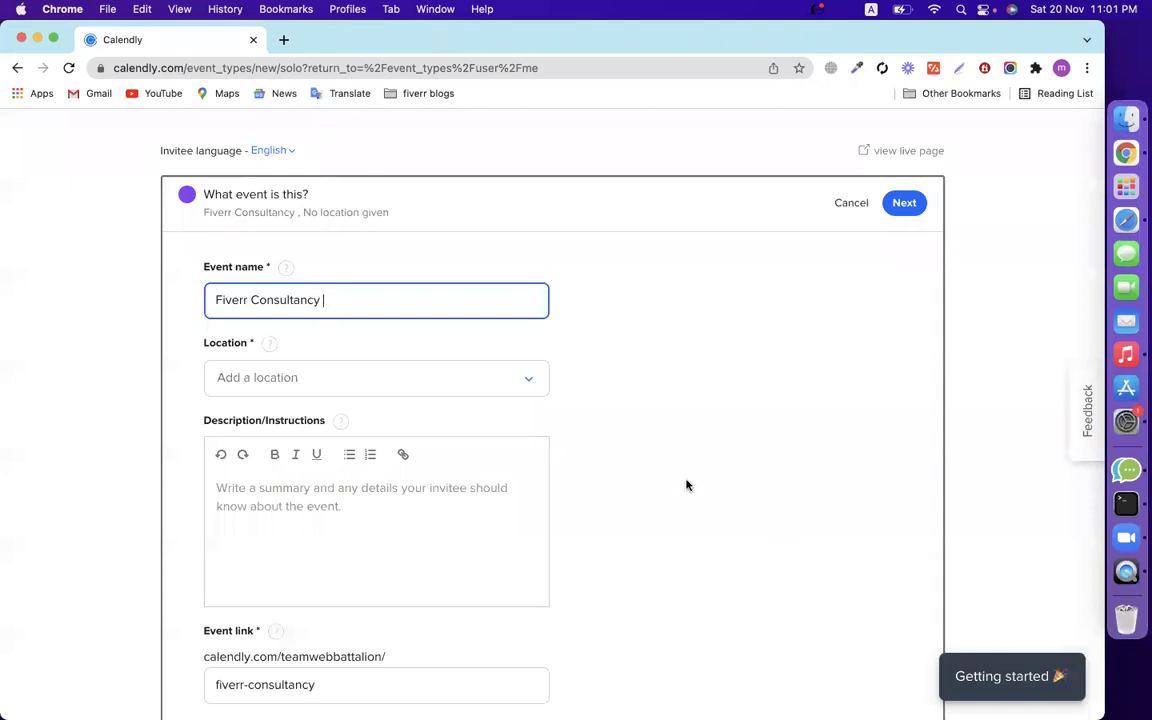
Set Zoom as the event's meeting location.
scroll(686, 485, "down", 2)
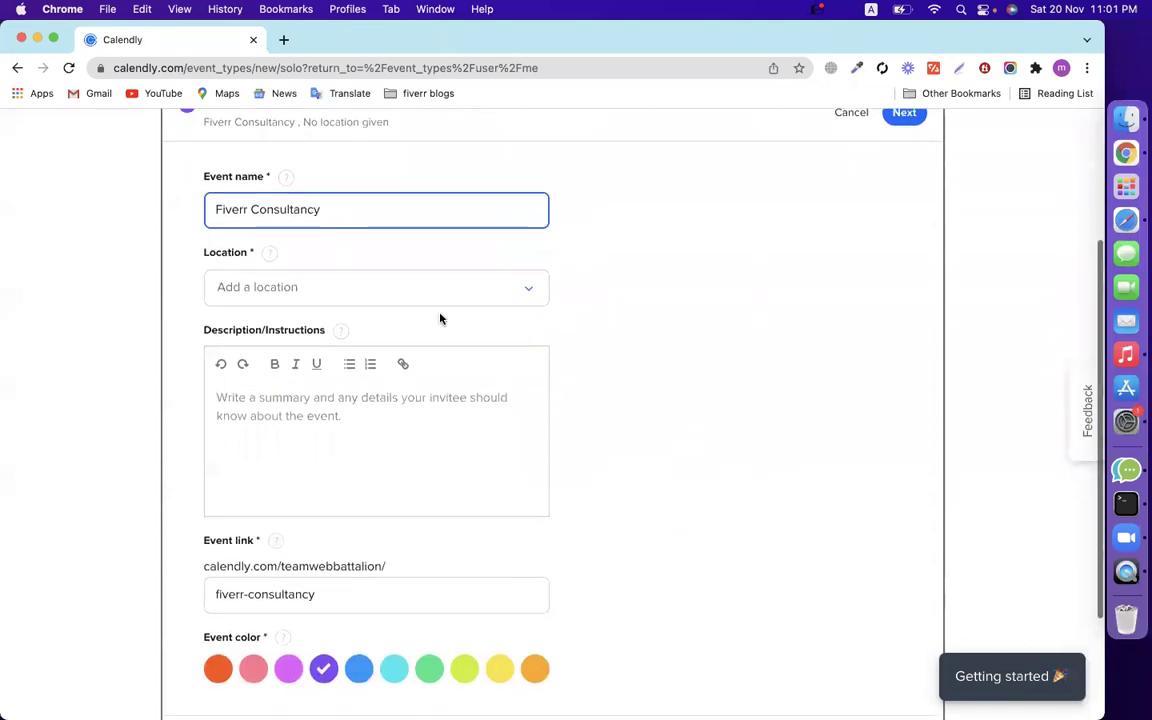
left_click(378, 286)
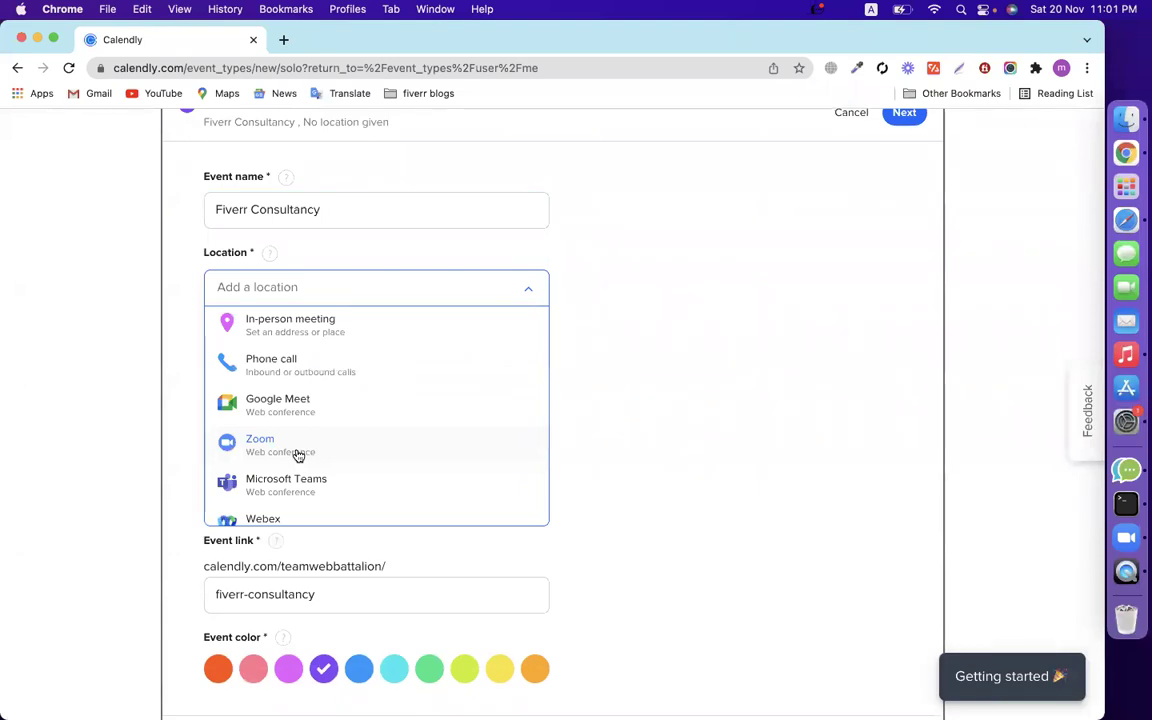
left_click(298, 455)
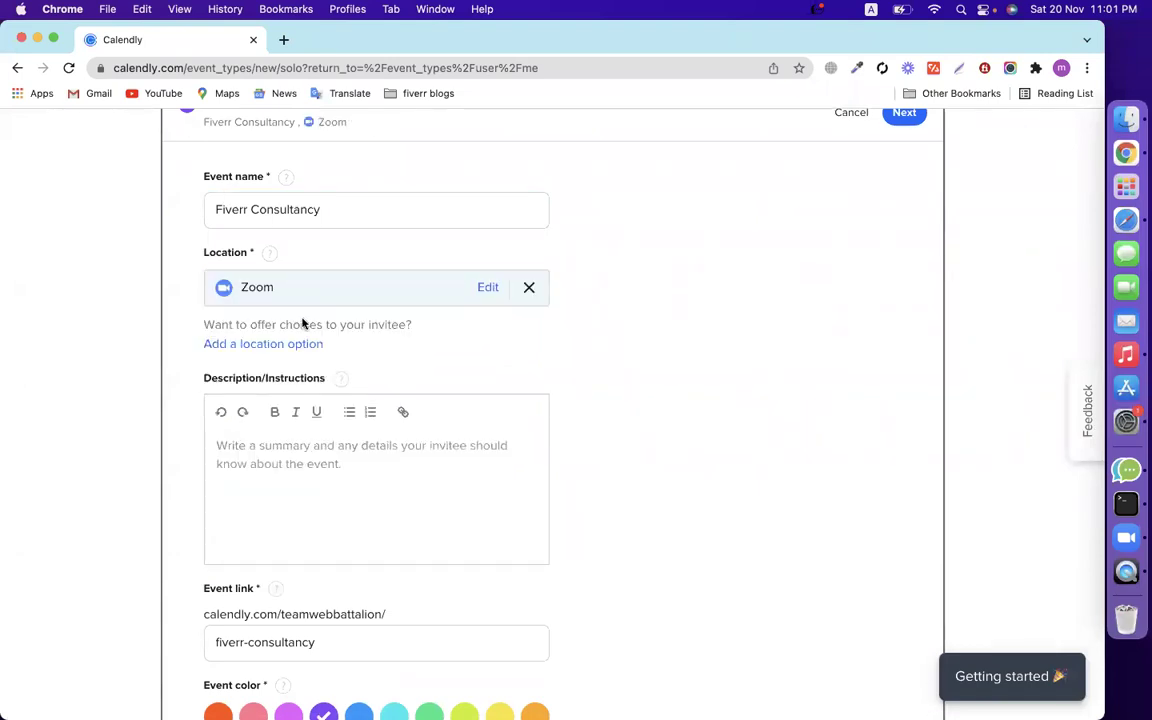
scroll(644, 390, "down", 1)
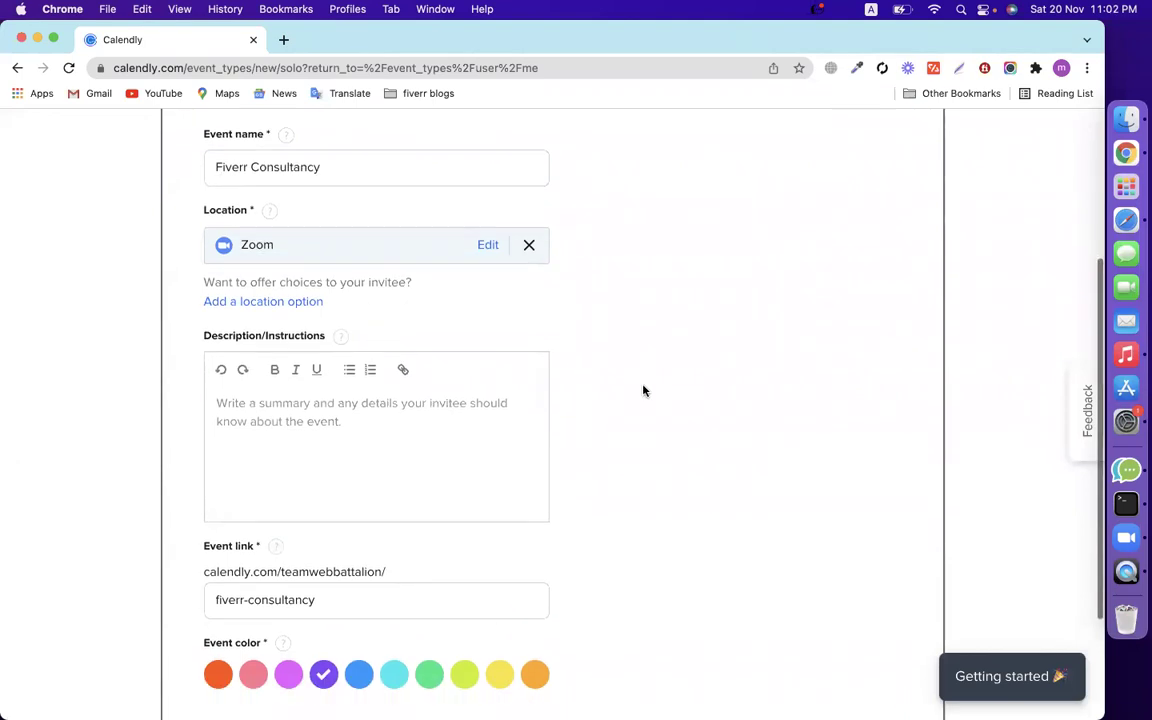
left_click(301, 303)
left_click(340, 303)
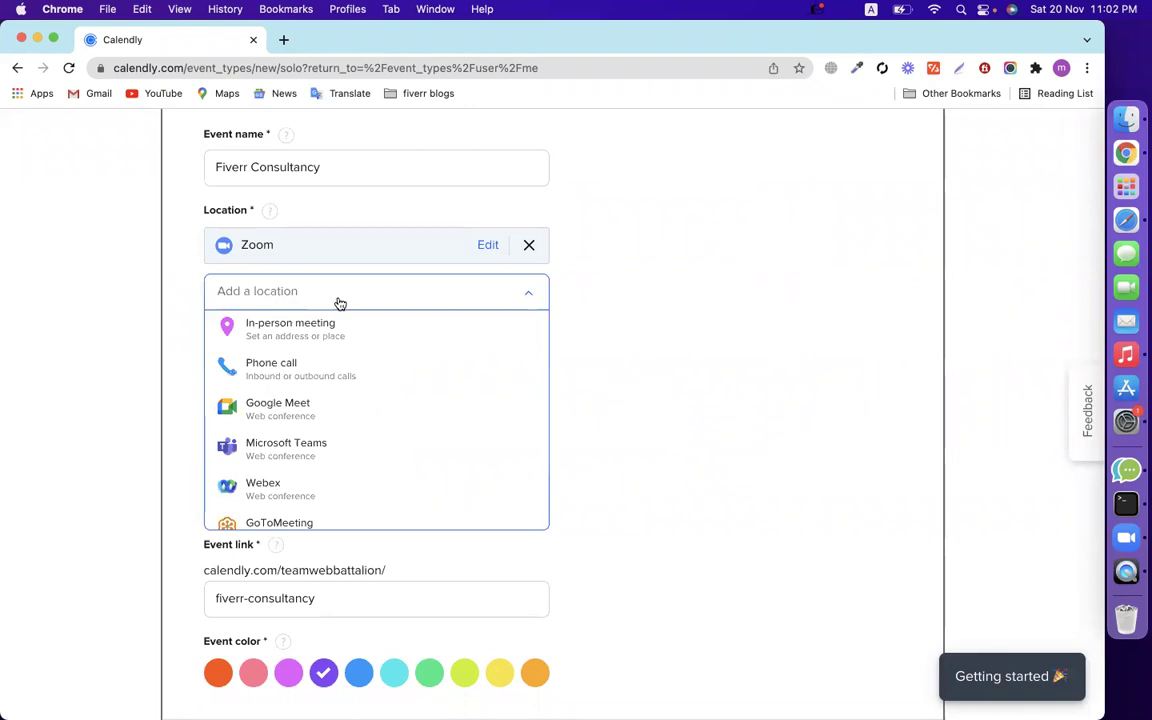
left_click(694, 347)
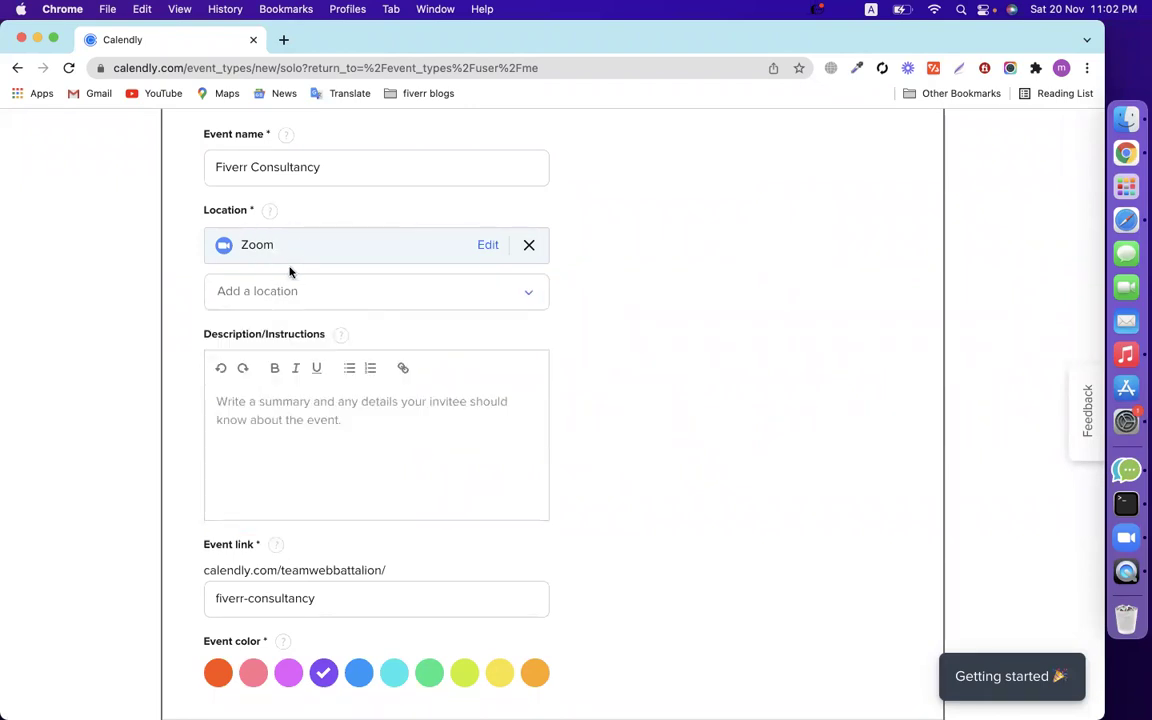
Load the Zoom homepage at zoom.us in a second tab, then return to the Fiverr Consultancy form.
left_click(284, 40)
type("zoo")
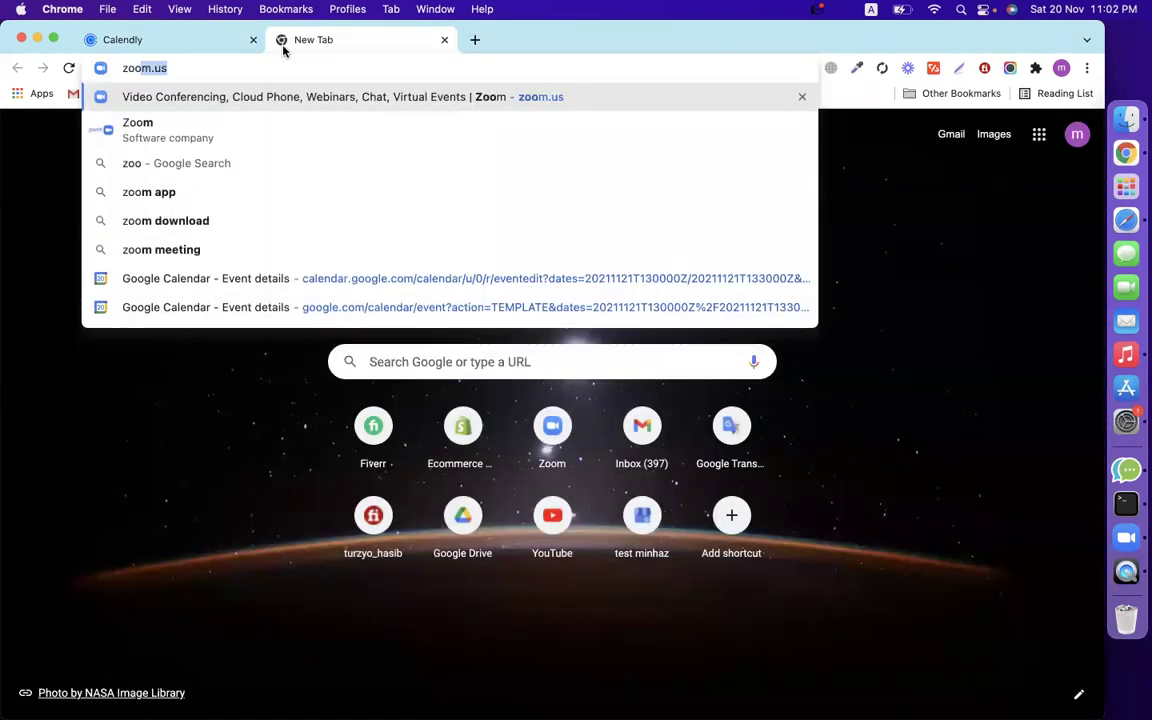
key("Return")
left_click(222, 38)
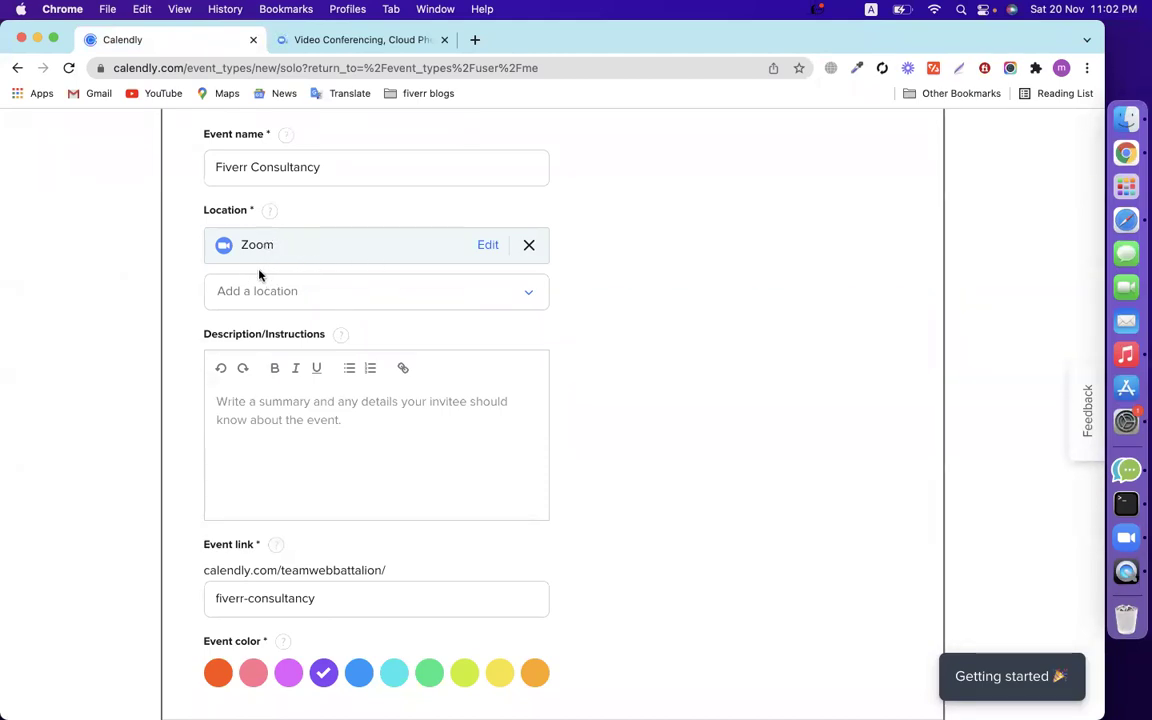
left_click(384, 45)
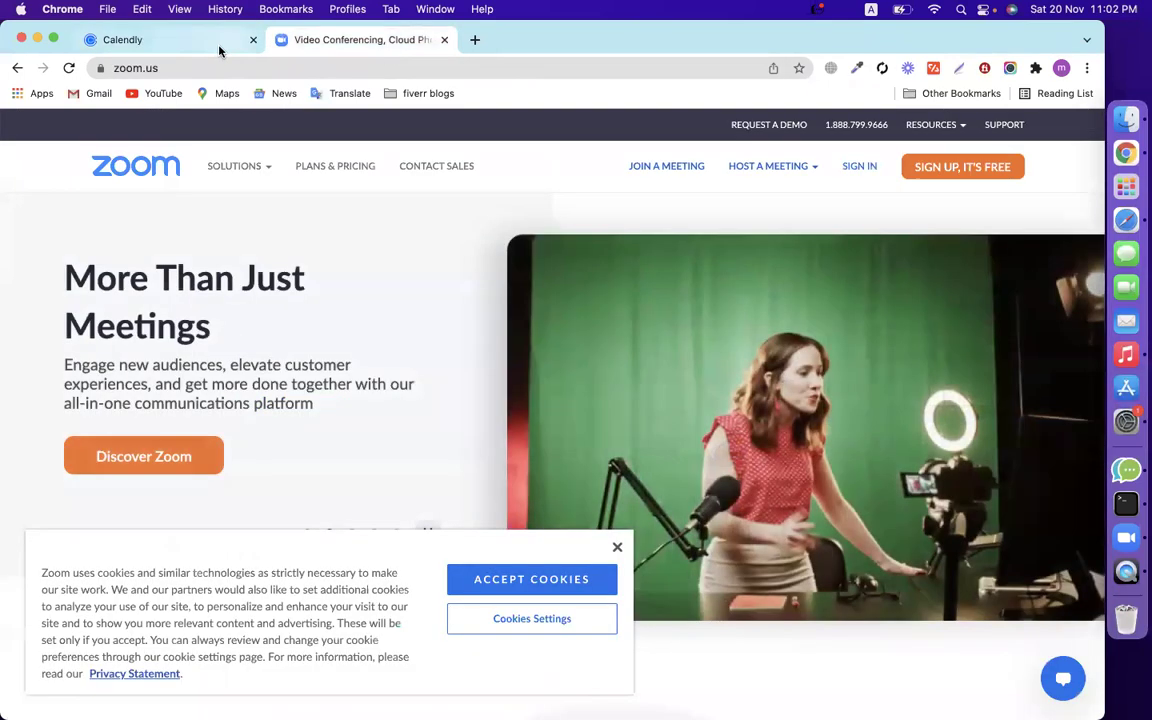
left_click(219, 45)
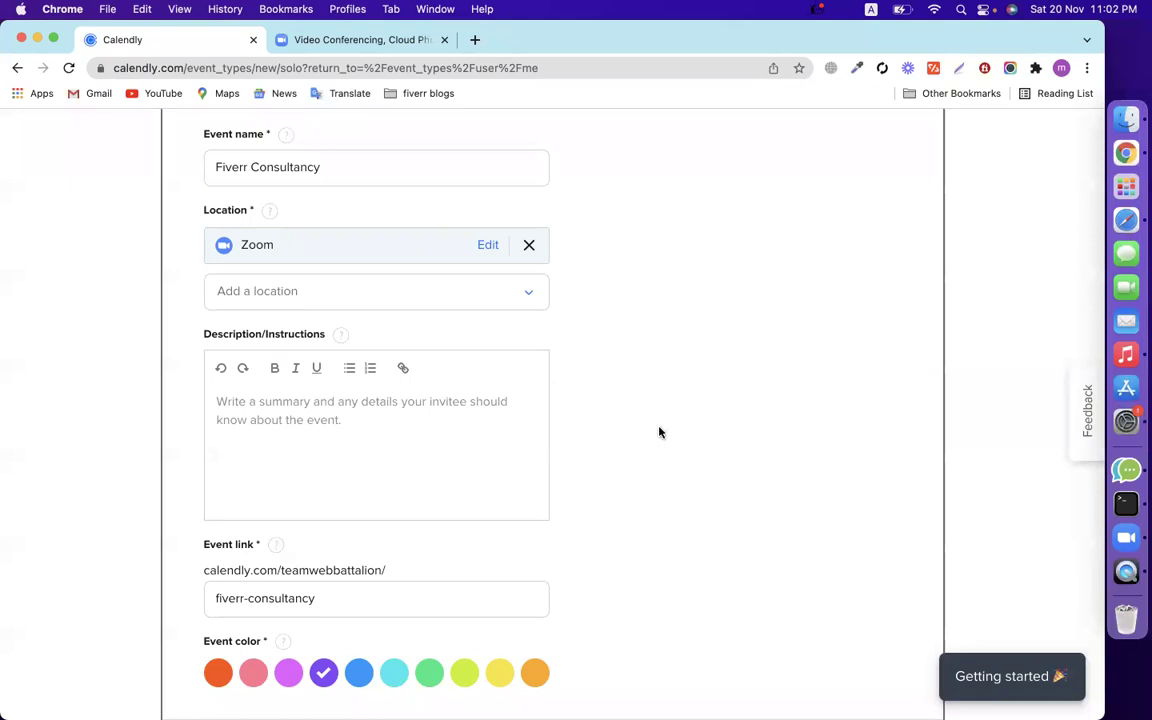
Write the event description 'Fiverr Account Issues & GIG Issues'.
scroll(704, 440, "down", 2)
left_click(455, 340)
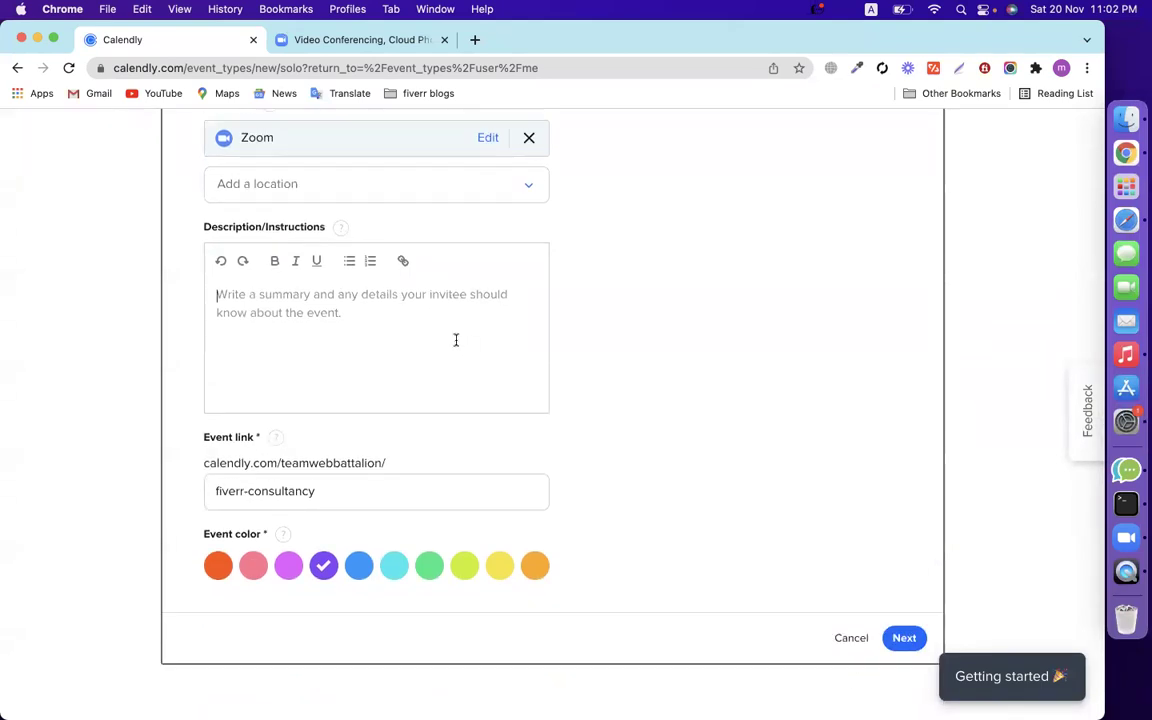
scroll(455, 340, "up", 5)
left_click(324, 369)
key("super+a")
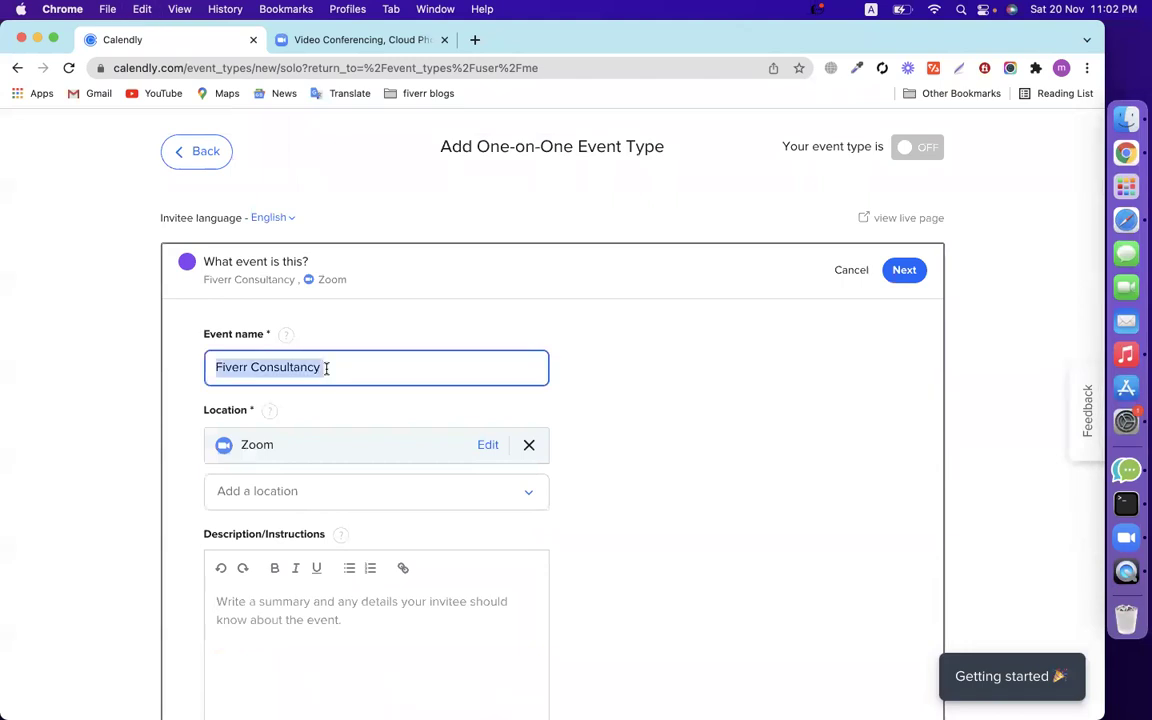
scroll(326, 375, "down", 3)
left_click(326, 437)
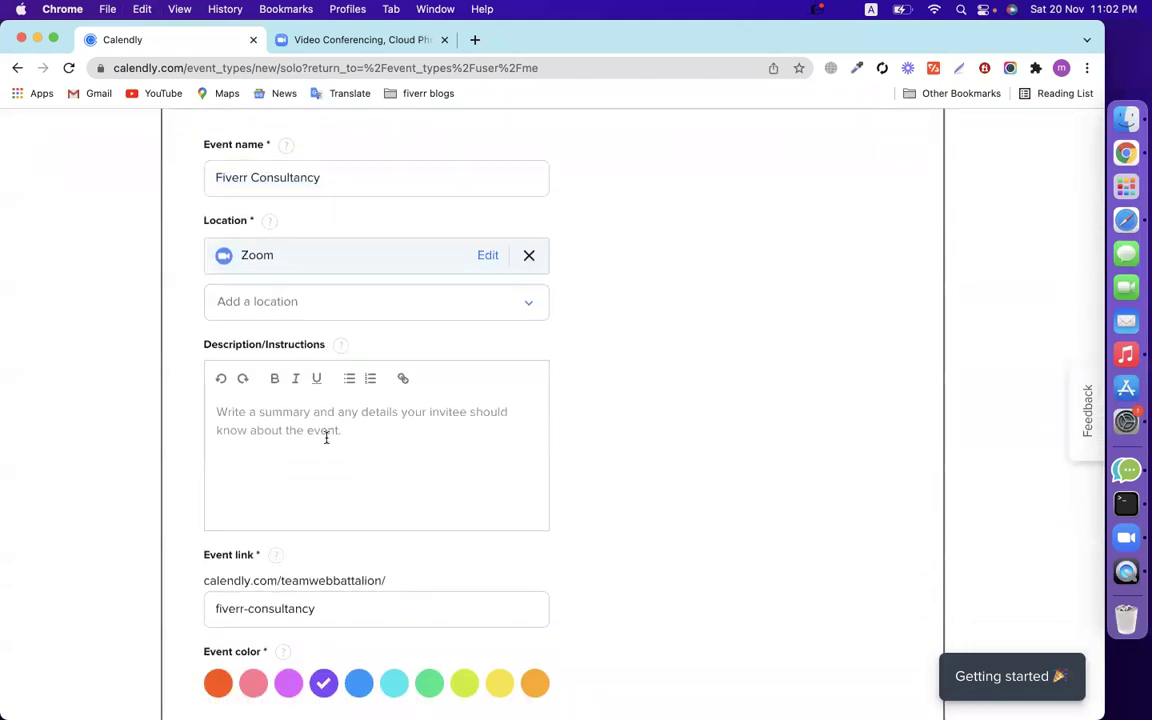
type("Fiverr Acc")
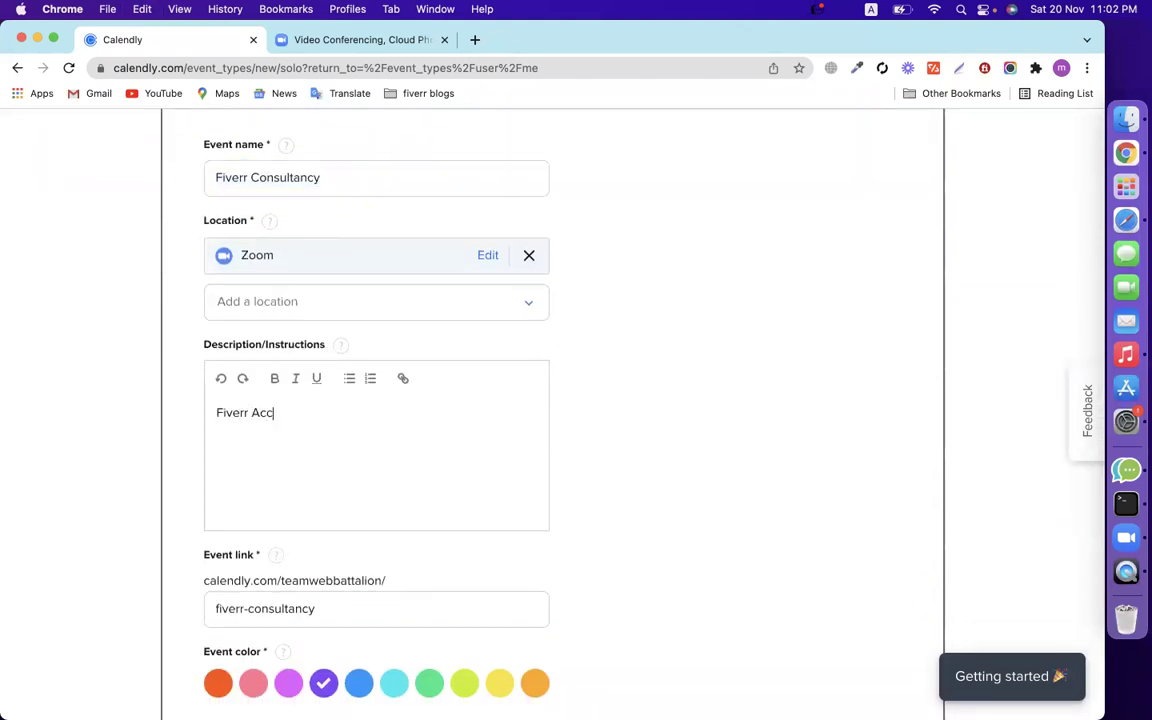
type("ount Issues & GIG Issues")
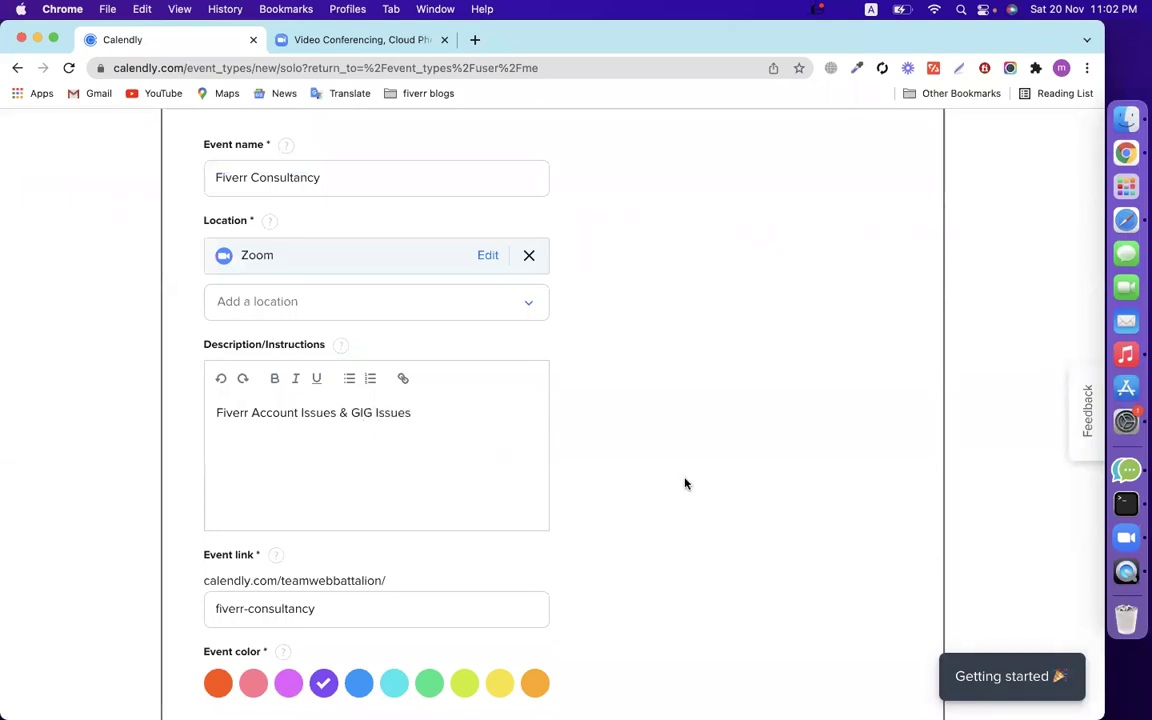
Shorten the event link slug from fiverr-consultancy to fiverr.
scroll(686, 477, "down", 5)
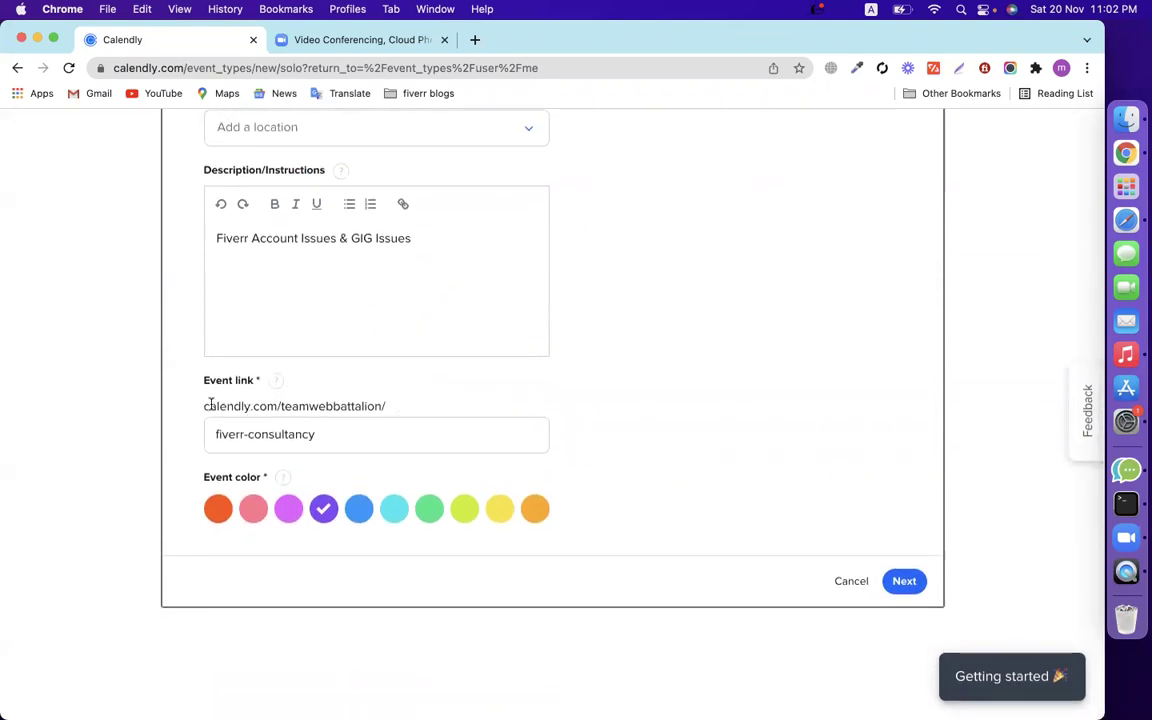
left_click_drag(203, 406, 398, 411)
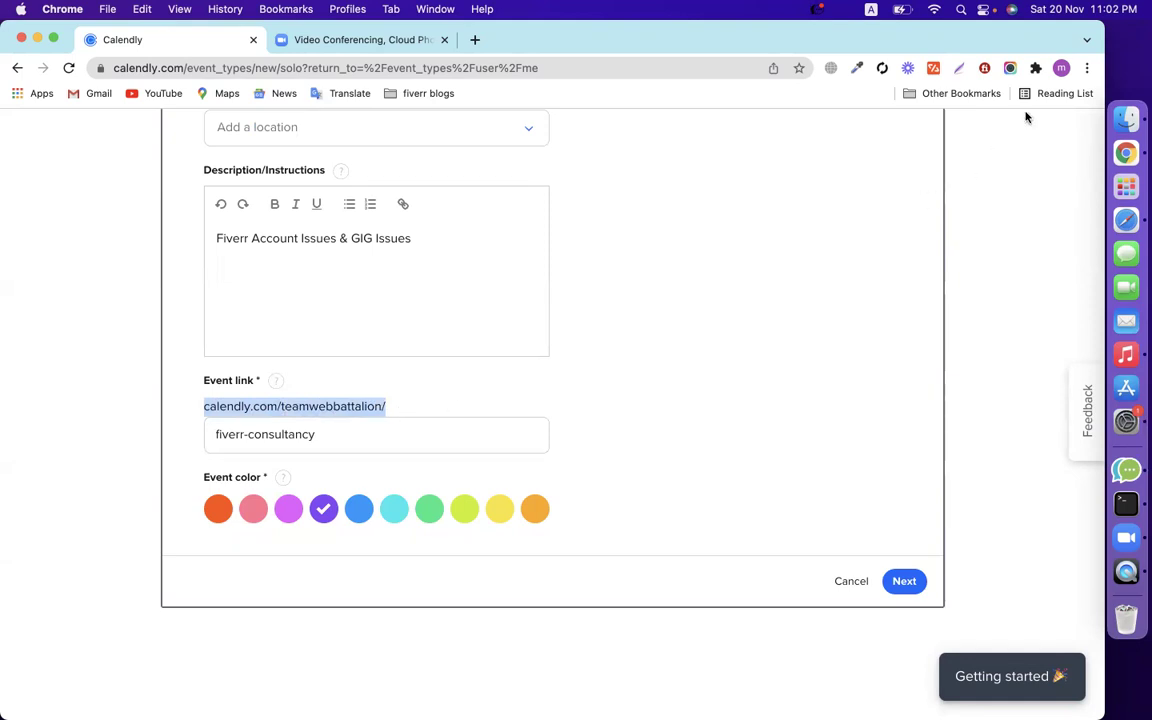
double_click(347, 406)
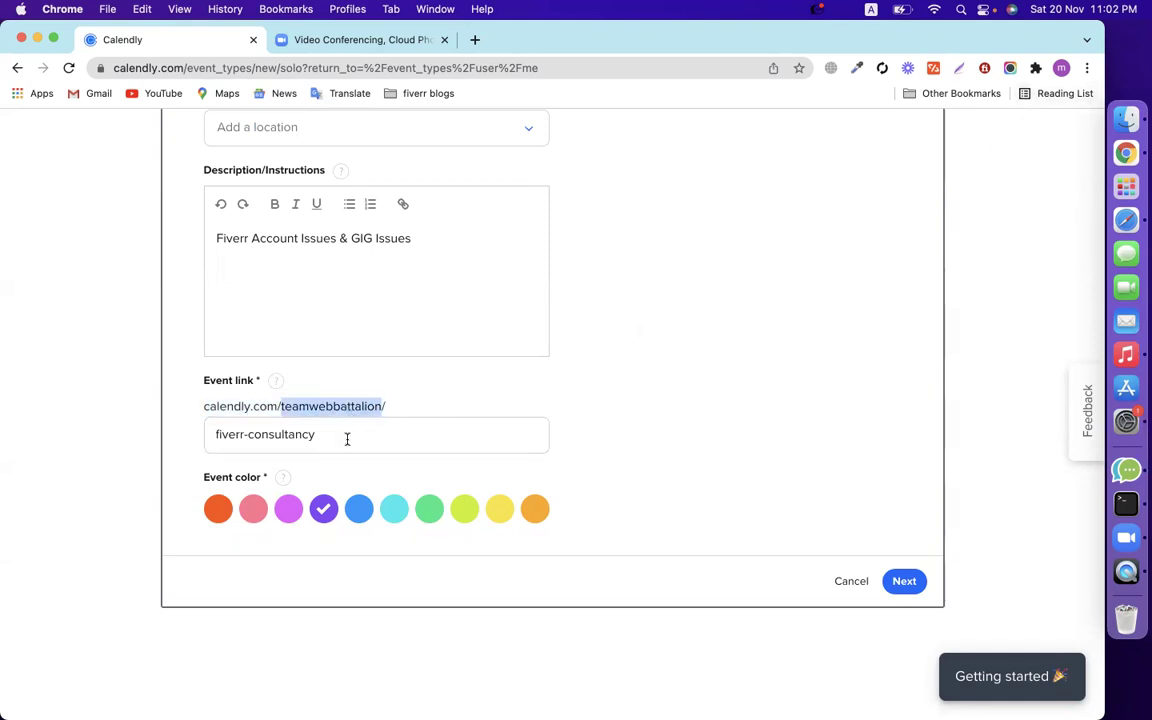
left_click_drag(247, 436, 373, 437)
key("BackSpace")
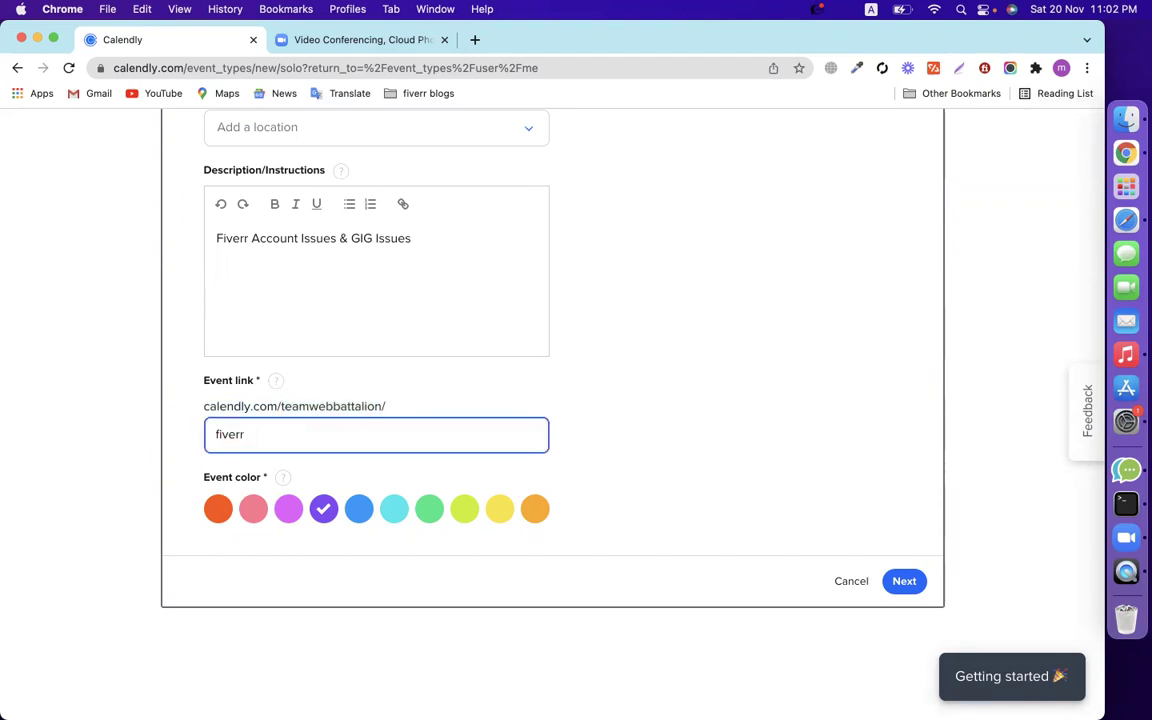
left_click(675, 399)
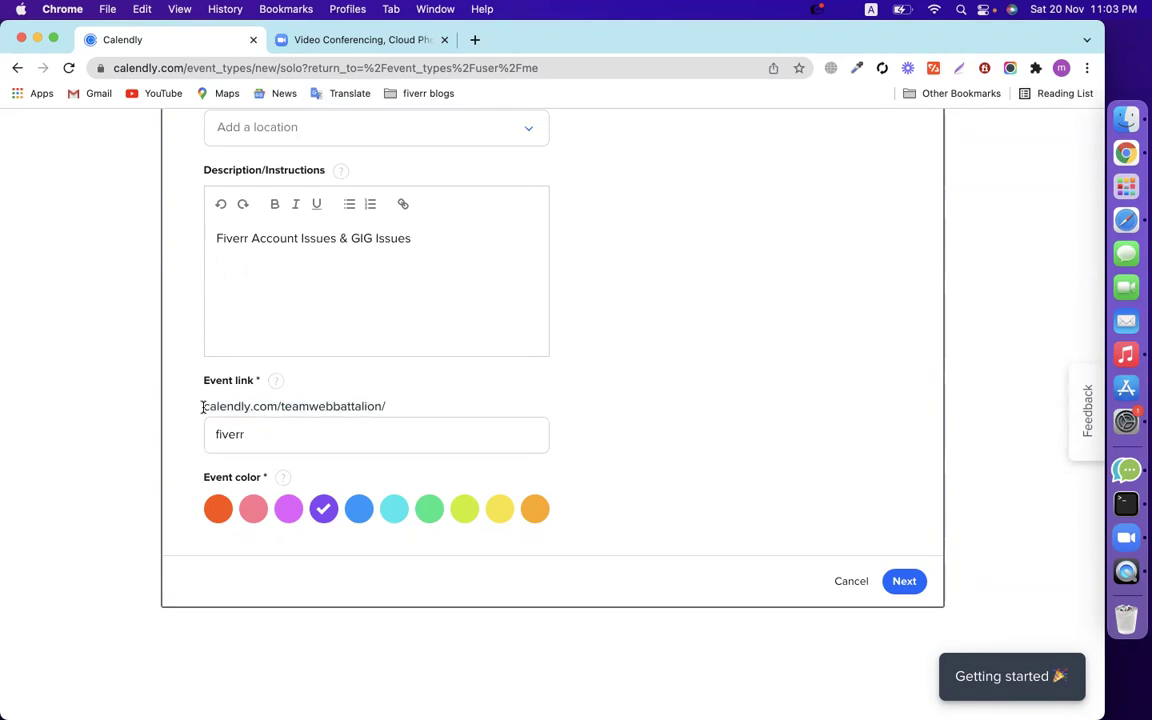
left_click_drag(202, 406, 429, 406)
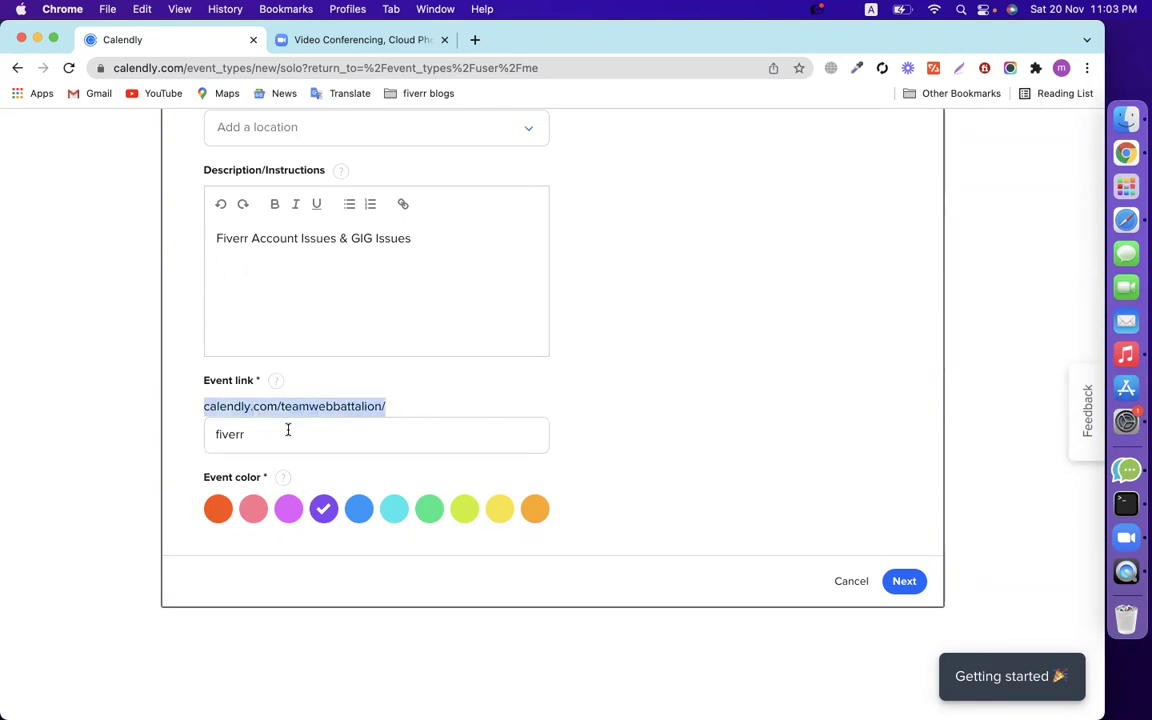
left_click(585, 398)
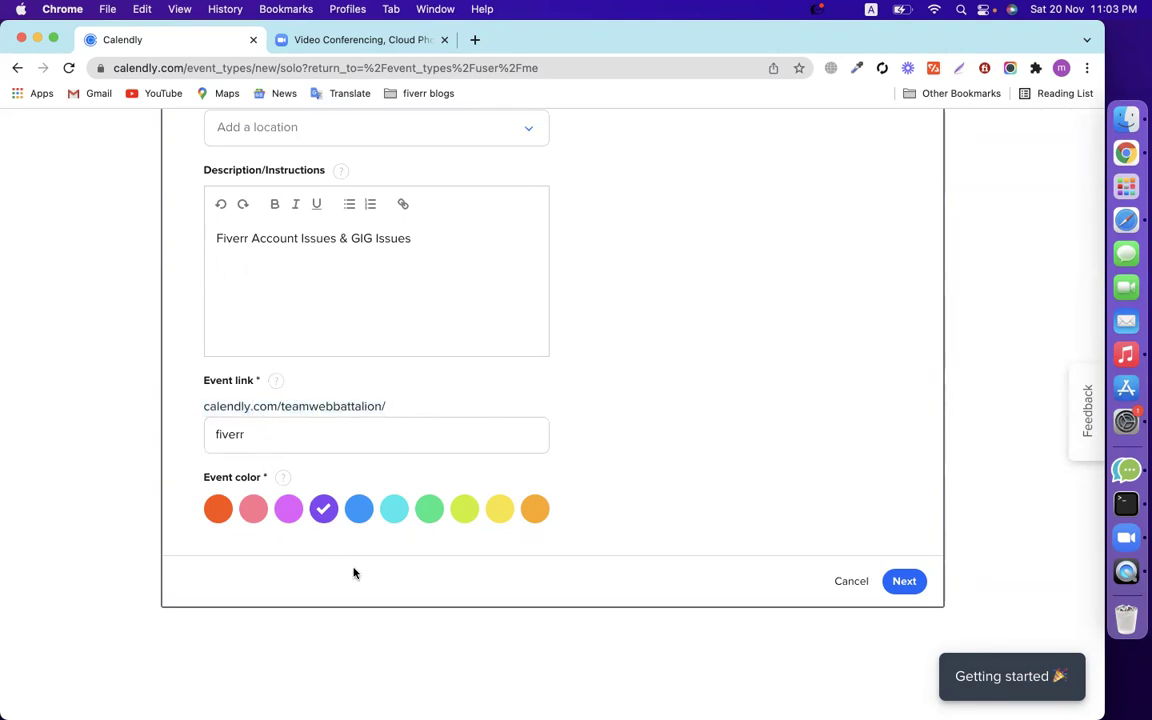
Make the event colour green and continue to the scheduling settings.
left_click(430, 518)
scroll(616, 461, "up", 10)
scroll(616, 461, "down", 10)
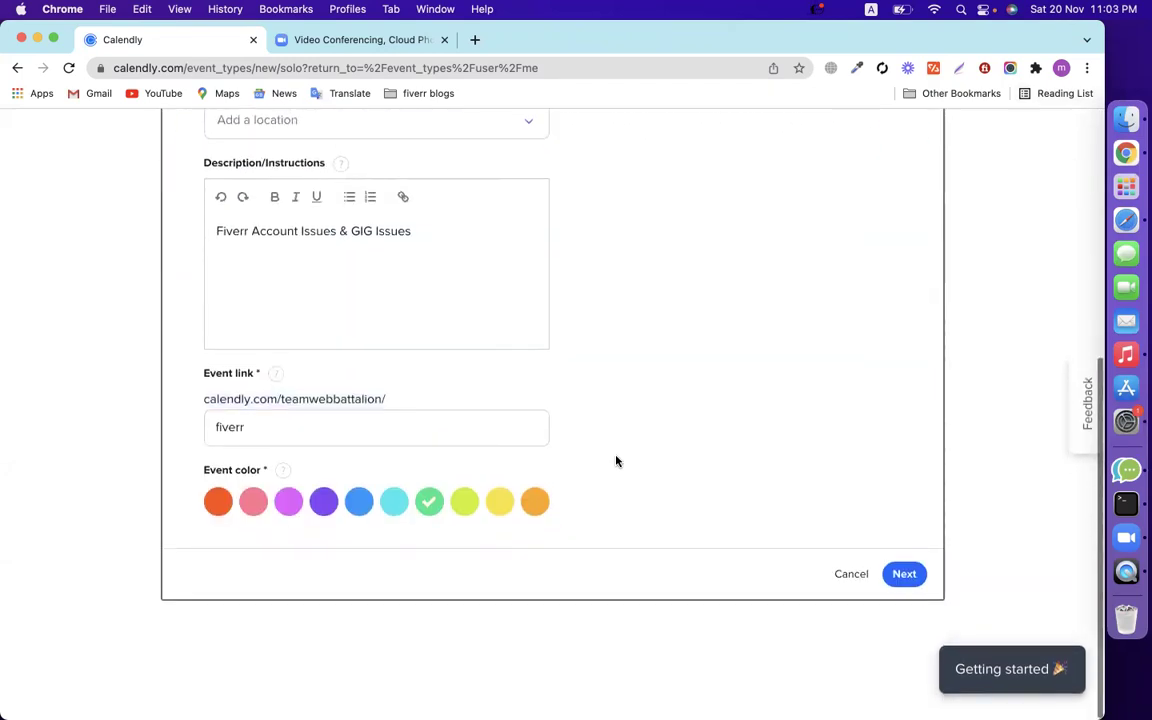
left_click(908, 582)
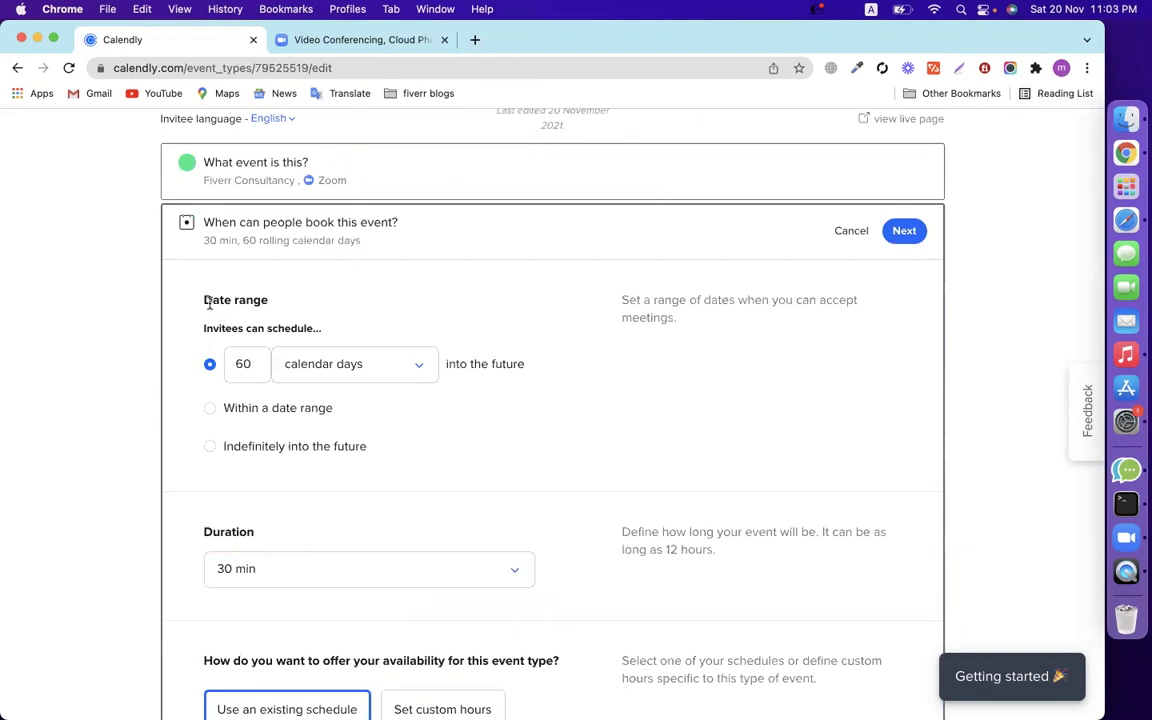
Set the booking date range to Indefinitely into the future, after trying a 20 Nov–20 Jan range.
left_click_drag(208, 303, 270, 302)
left_click(78, 393)
left_click(211, 448)
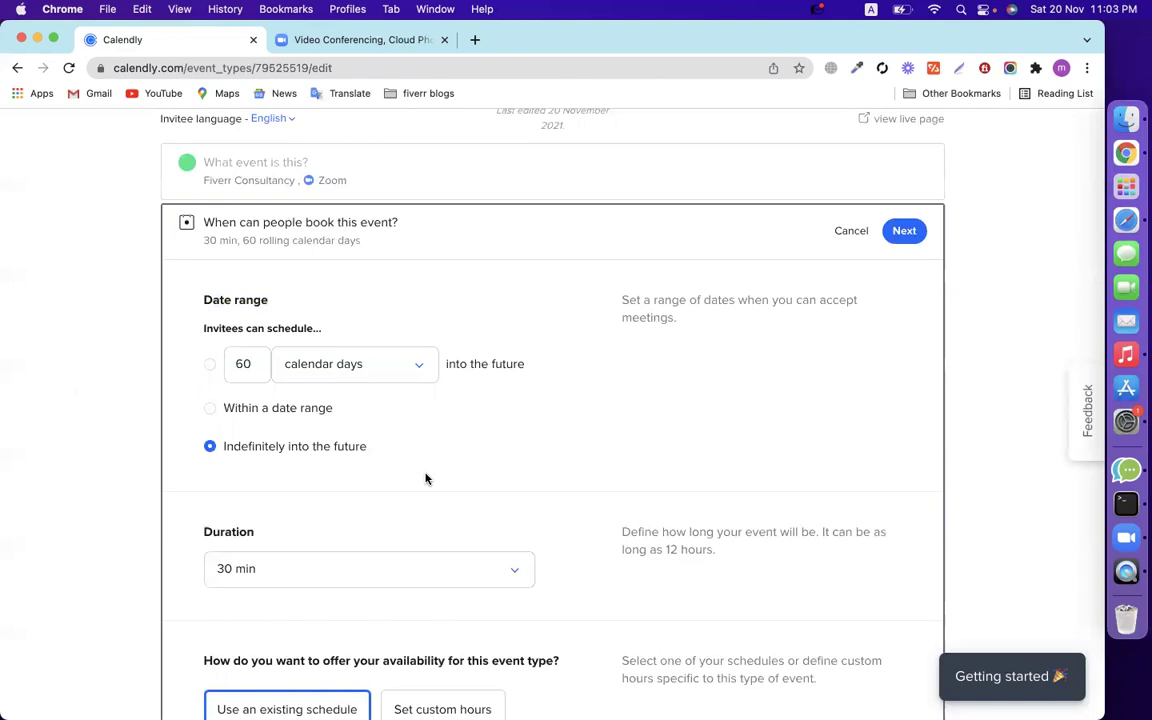
left_click(210, 408)
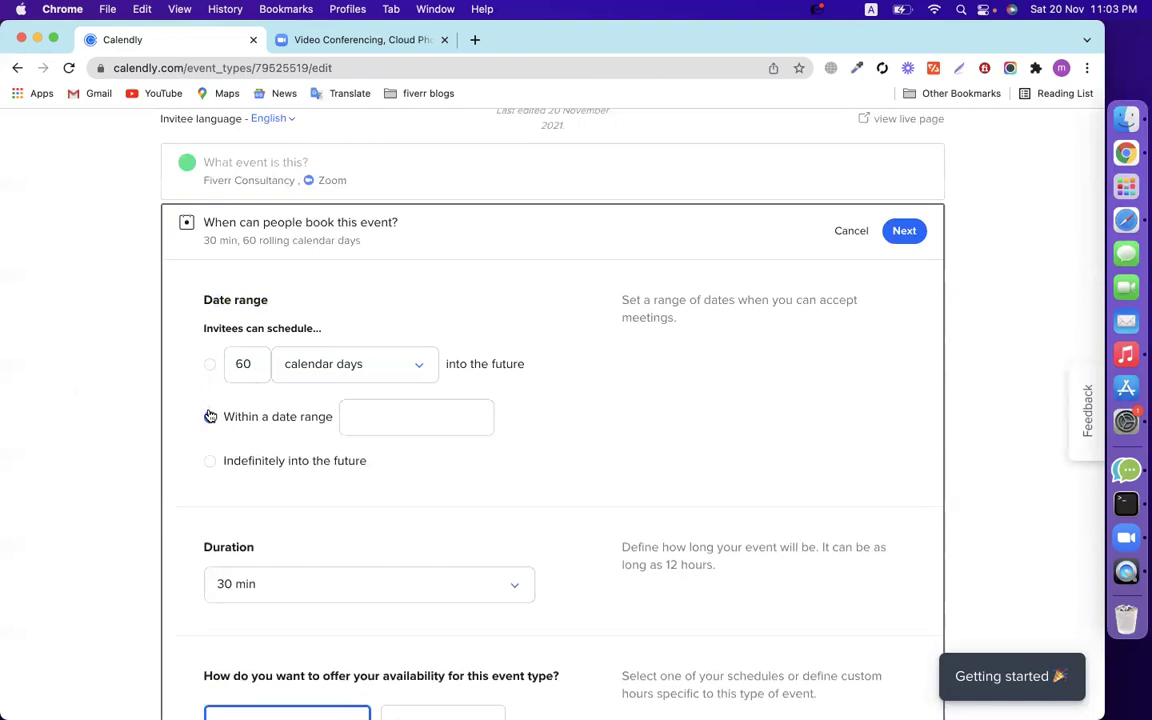
left_click(435, 426)
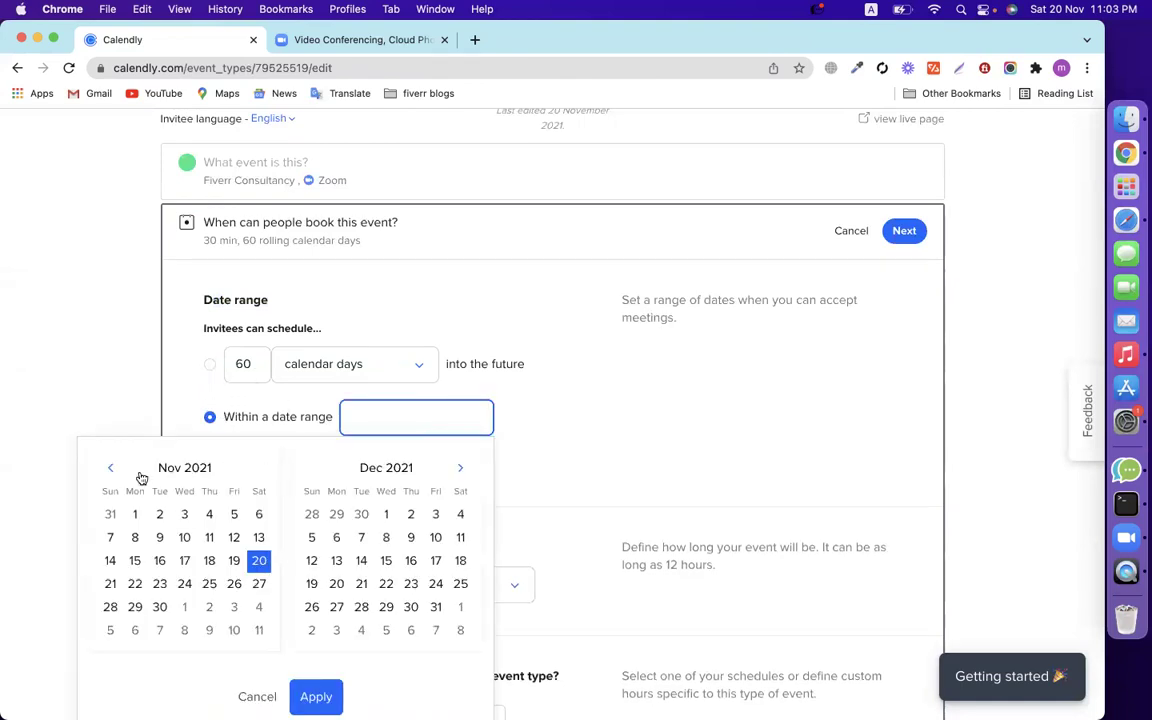
left_click(257, 560)
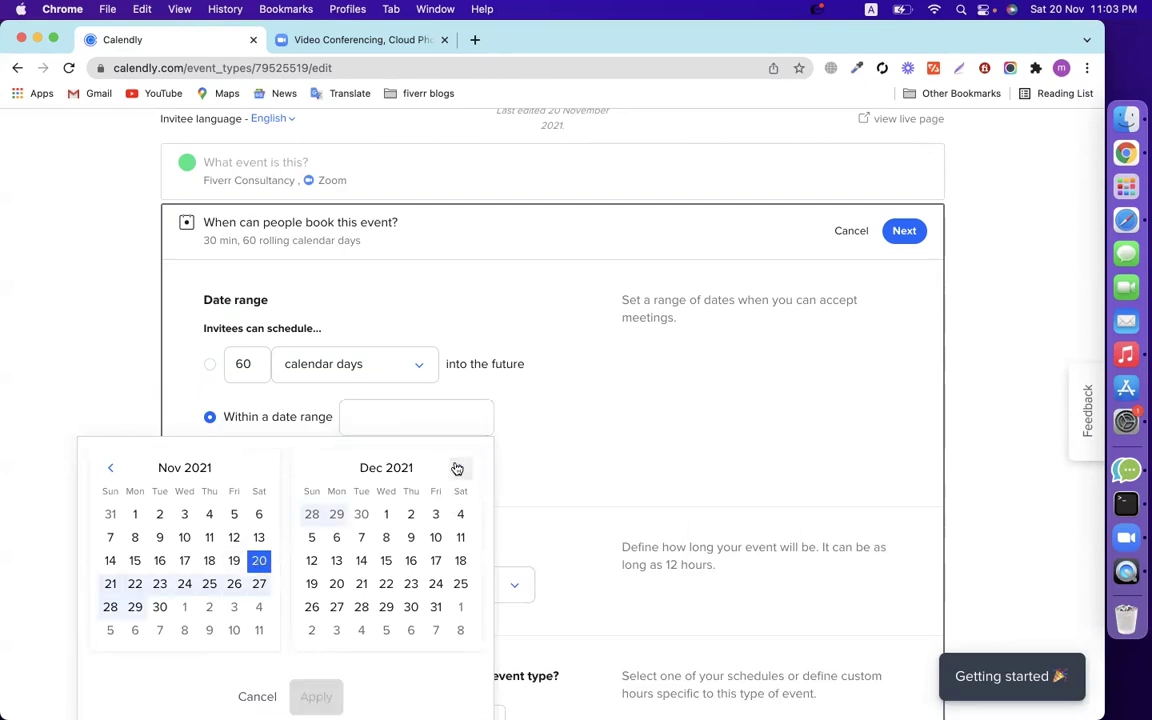
left_click(458, 468)
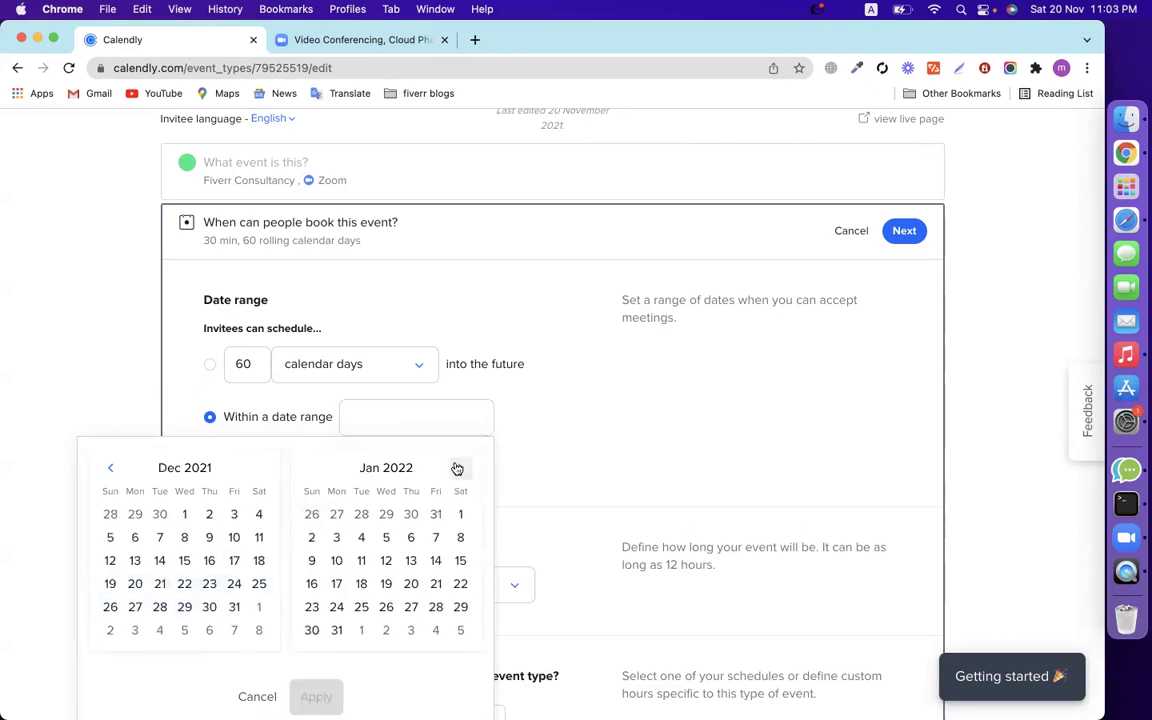
left_click(411, 583)
left_click(624, 410)
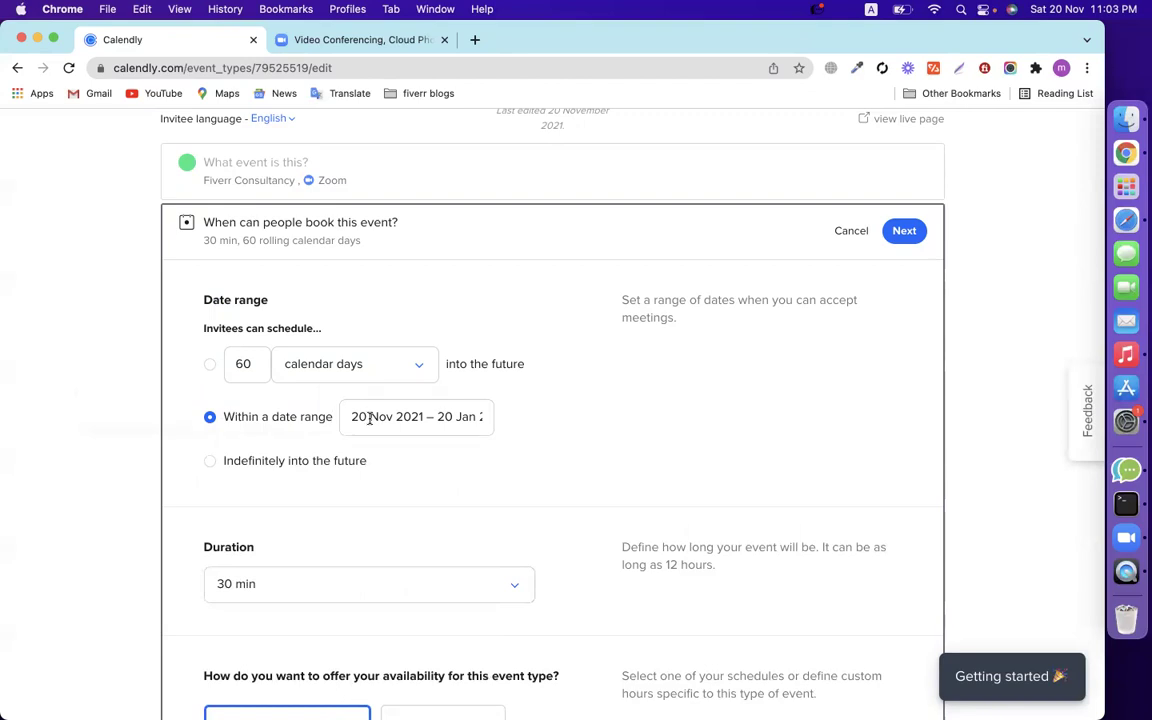
left_click(214, 367)
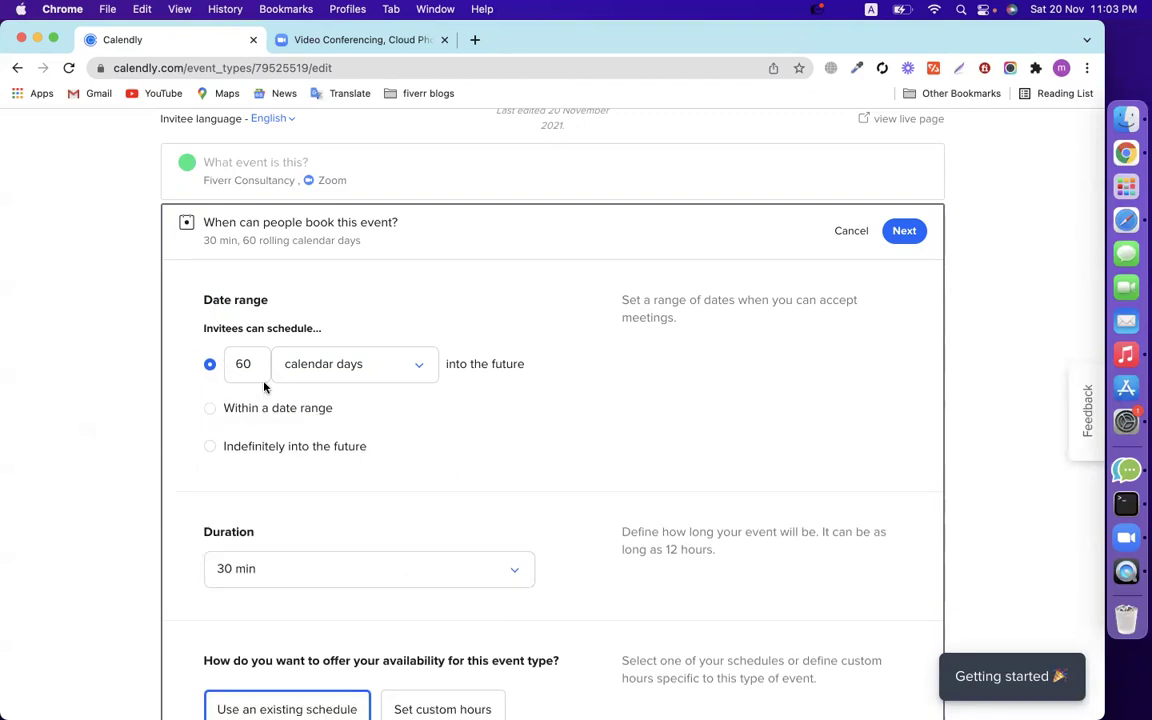
left_click(210, 446)
Set the meeting duration to 15 min and switch to custom hours.
scroll(513, 436, "down", 3)
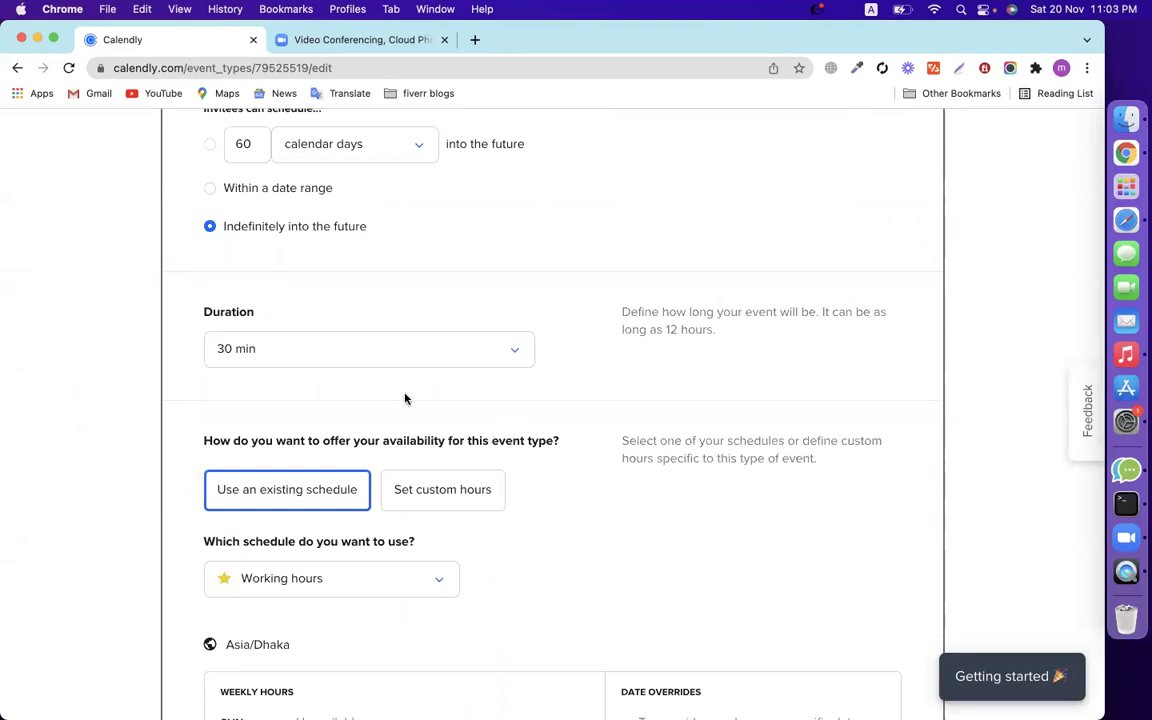
left_click(383, 337)
left_click(311, 389)
scroll(211, 416, "down", 3)
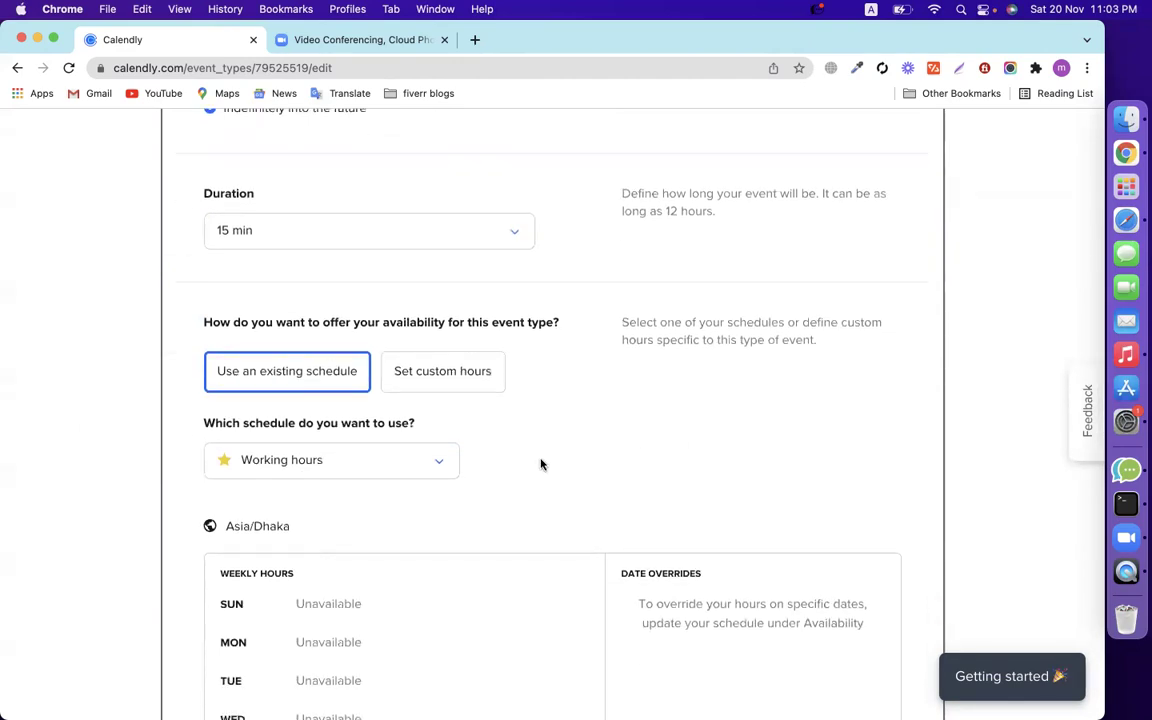
scroll(540, 463, "up", 1)
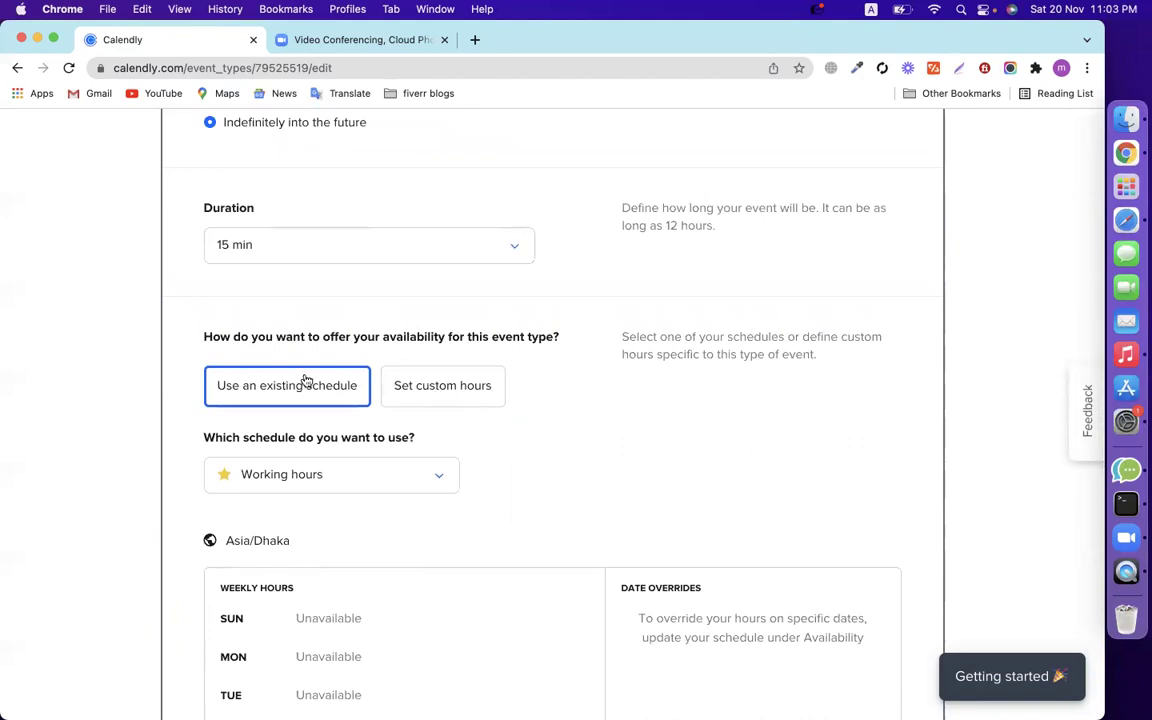
scroll(480, 415, "down", 6)
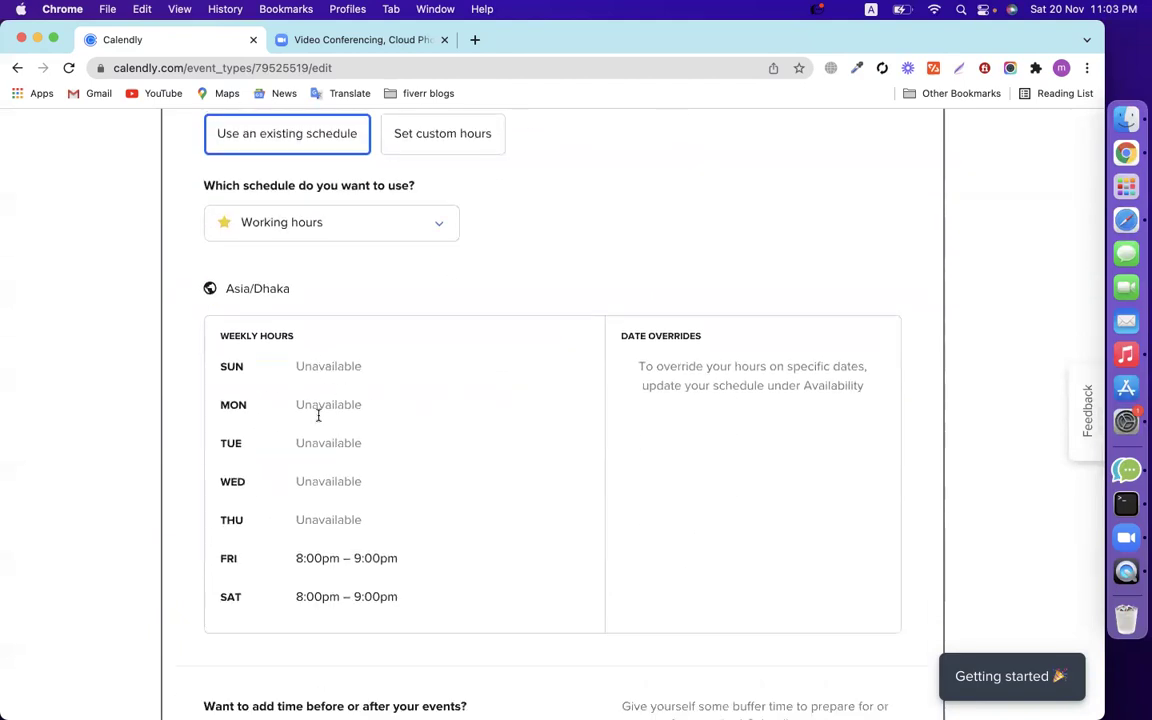
scroll(320, 411, "up", 6)
scroll(490, 466, "down", 8)
scroll(500, 471, "up", 8)
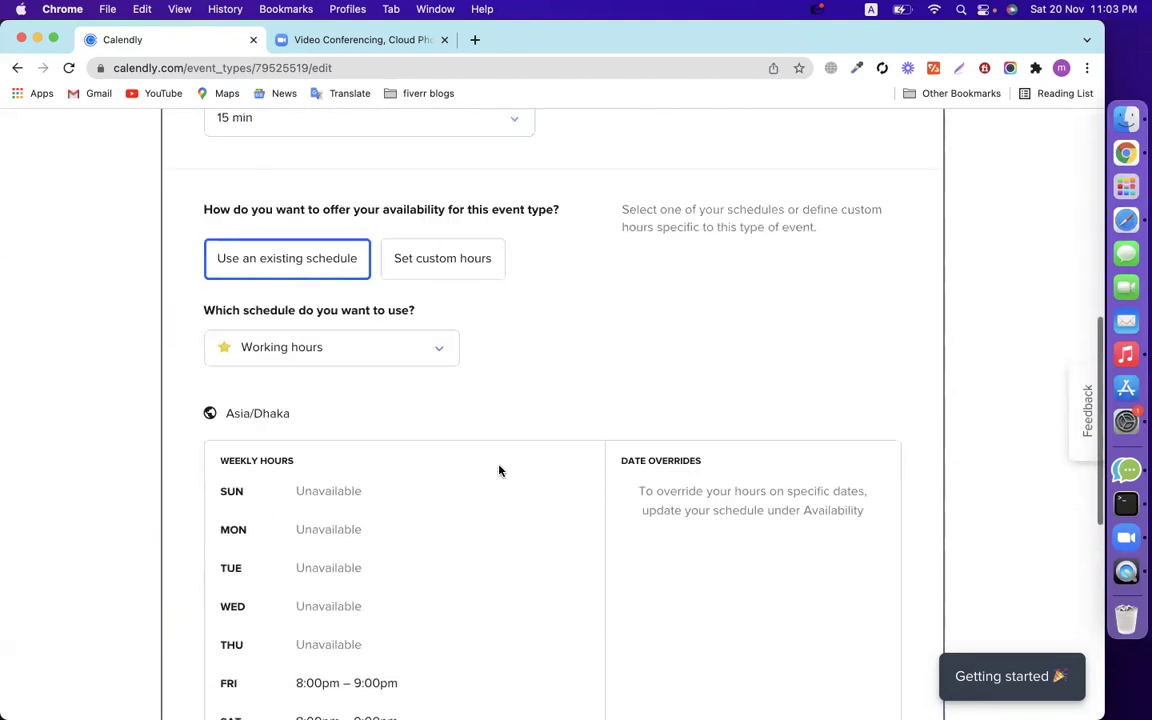
left_click(453, 390)
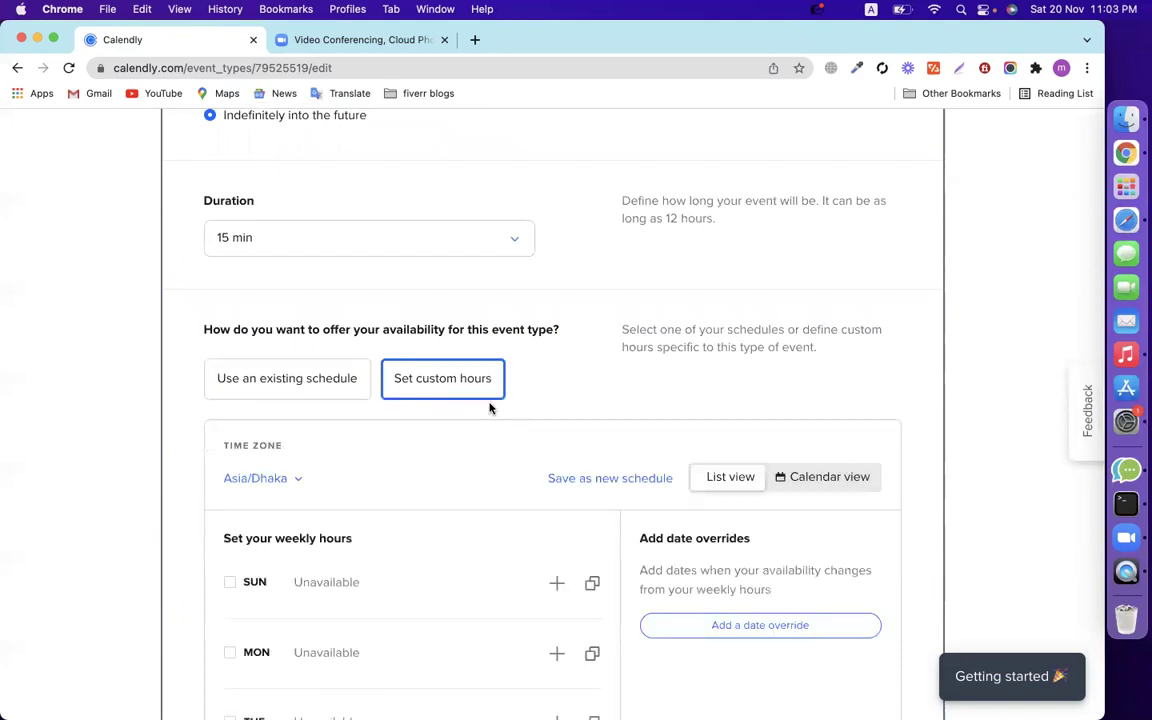
Make Friday unavailable and turn on Sunday through Thursday, keeping Saturday available.
scroll(488, 406, "down", 6)
scroll(272, 450, "down", 5)
scroll(276, 458, "up", 3)
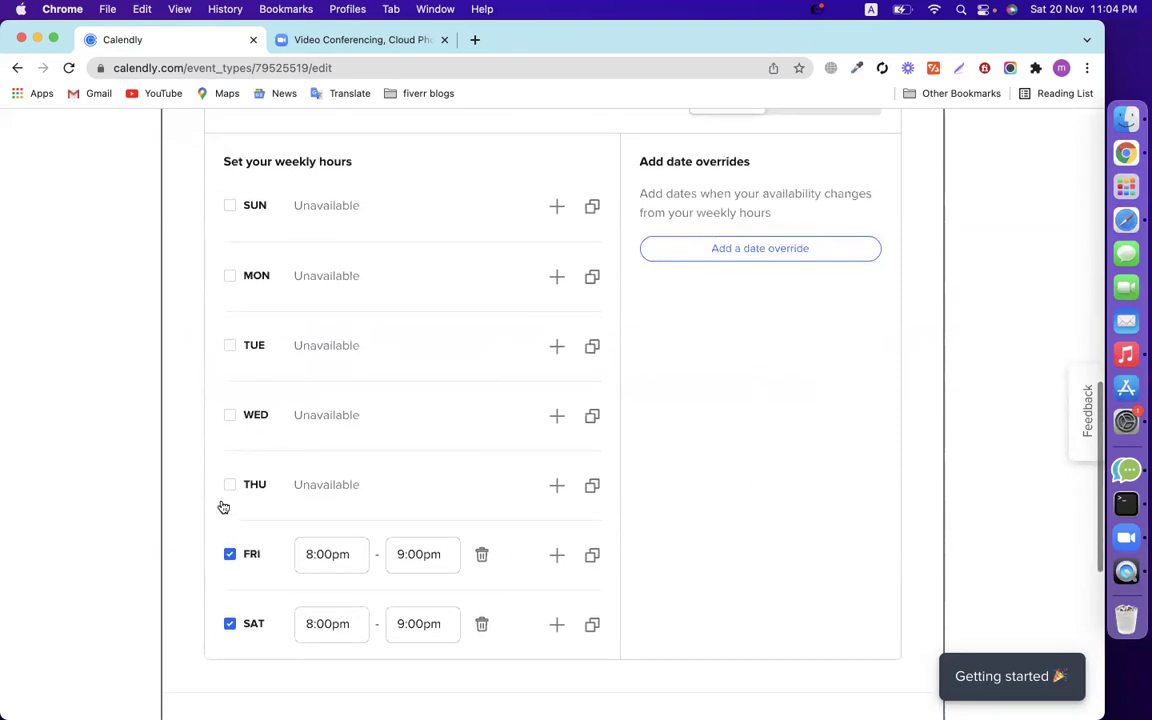
scroll(223, 505, "down", 2)
left_click(229, 488)
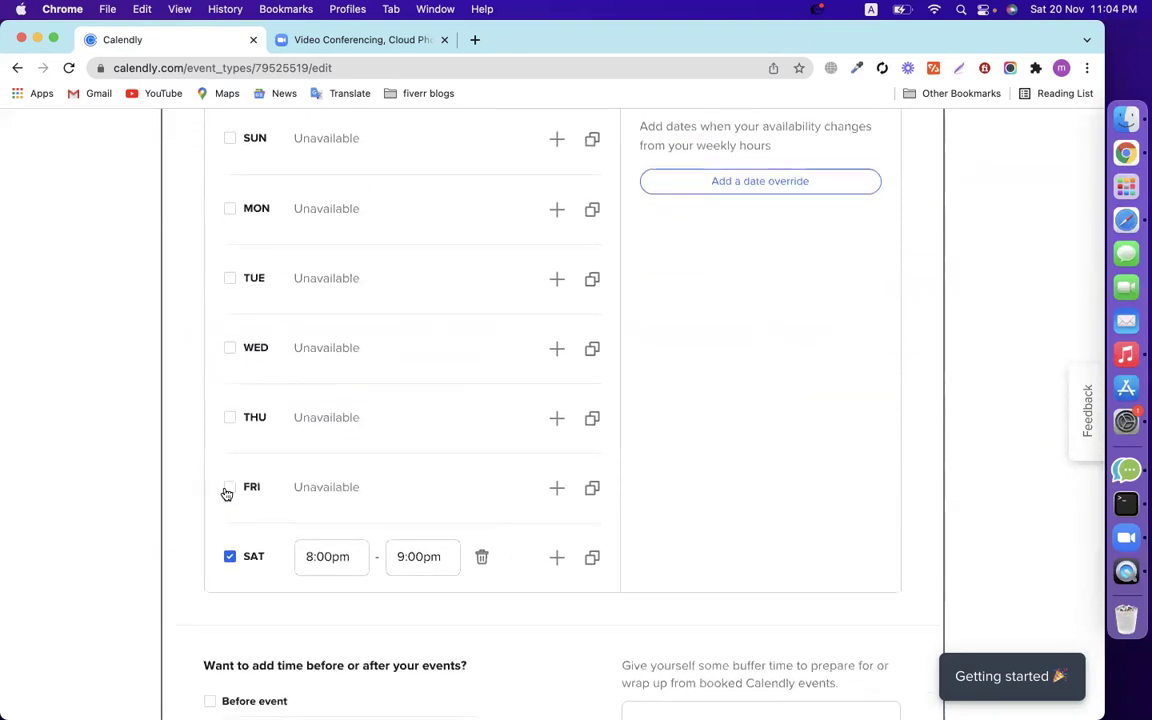
left_click(230, 557)
left_click(230, 566)
left_click(229, 425)
scroll(230, 430, "up", 2)
left_click(231, 428)
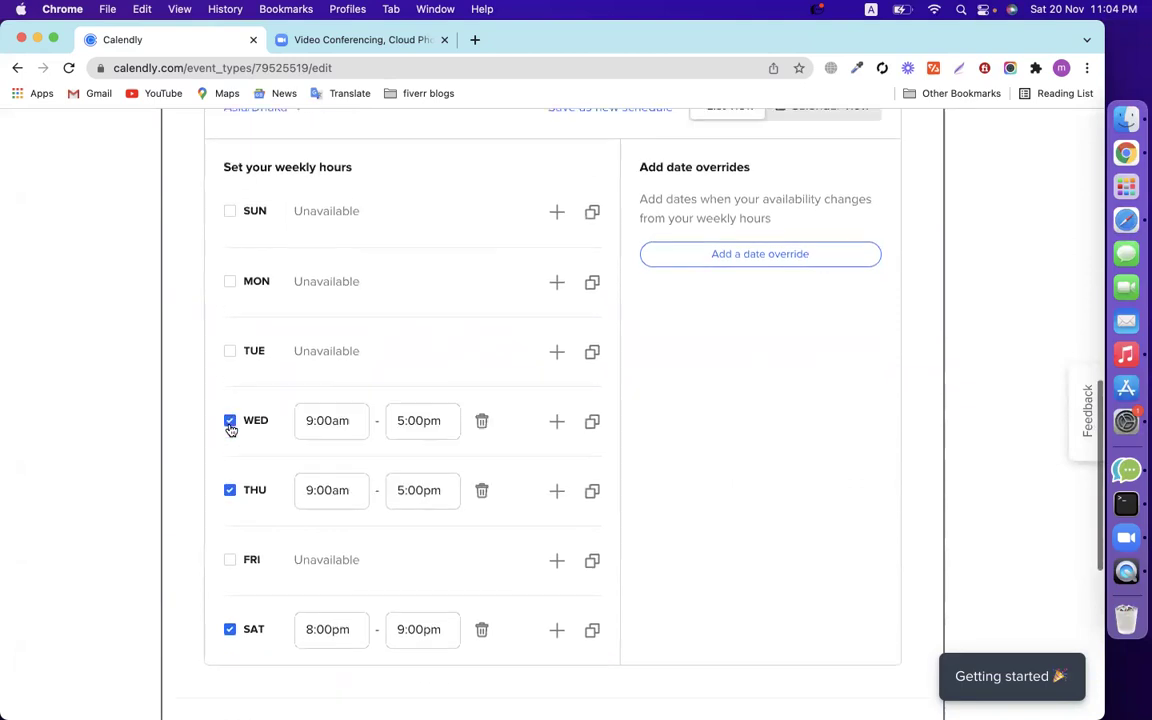
left_click(232, 350)
left_click(232, 285)
left_click(230, 212)
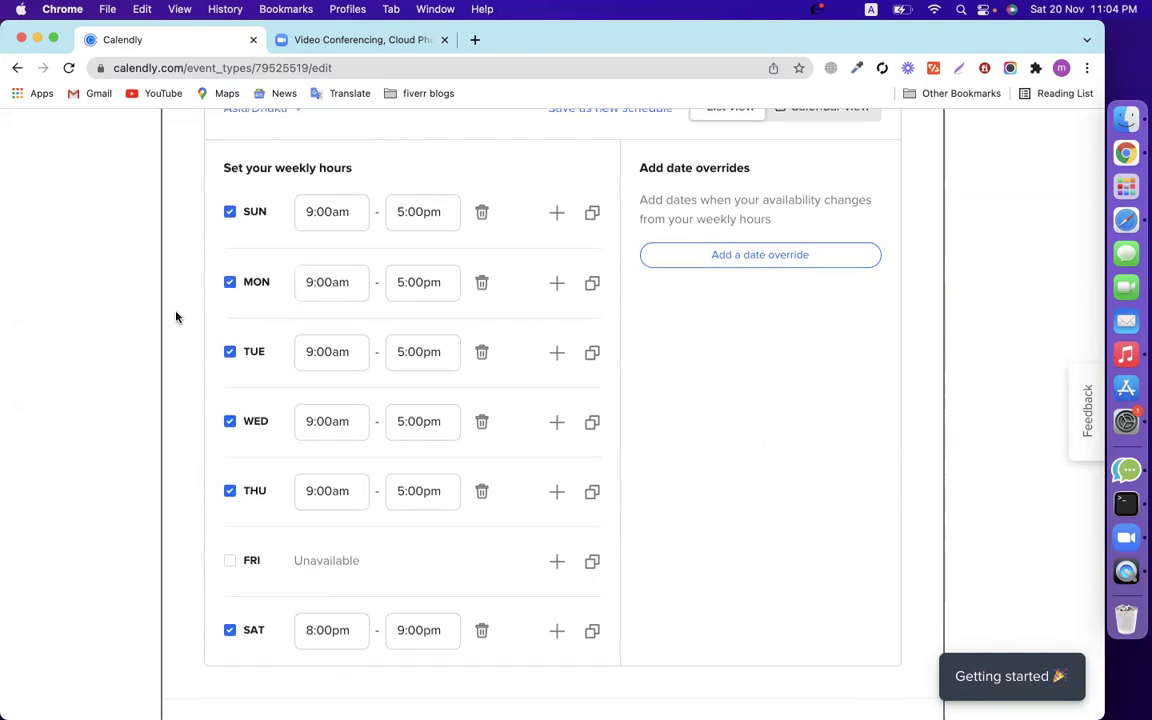
scroll(176, 317, "up", 3)
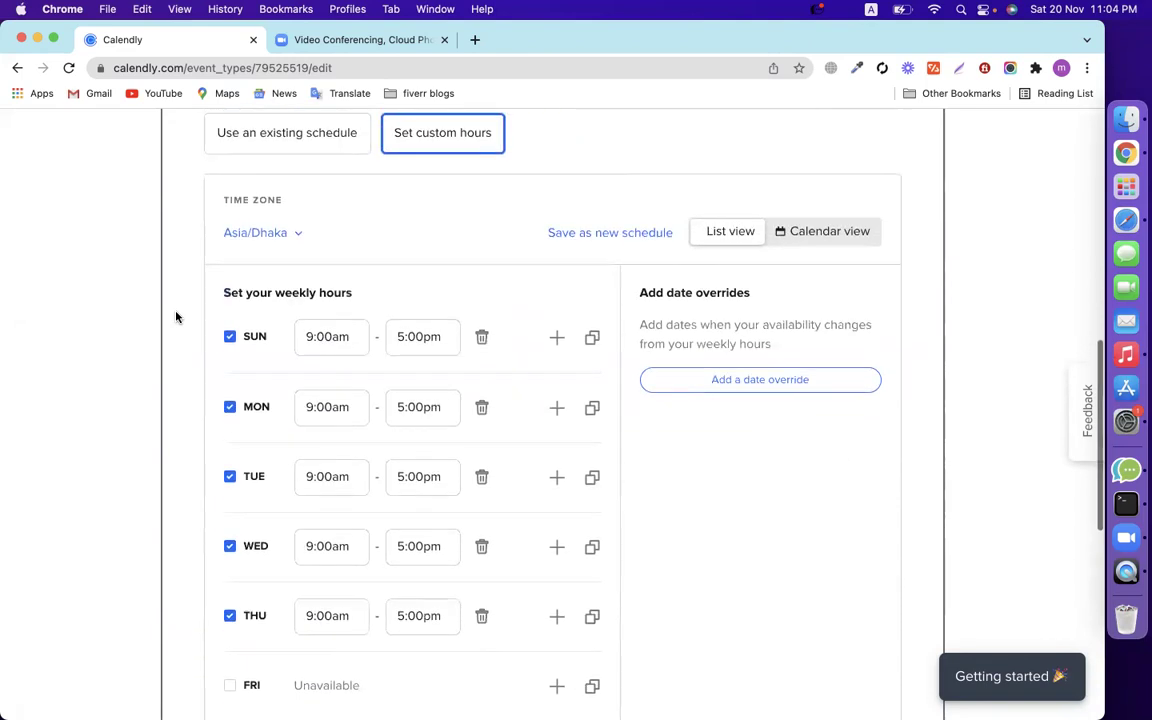
Set Sunday's hours to 8:00pm–9:00pm.
left_click(319, 321)
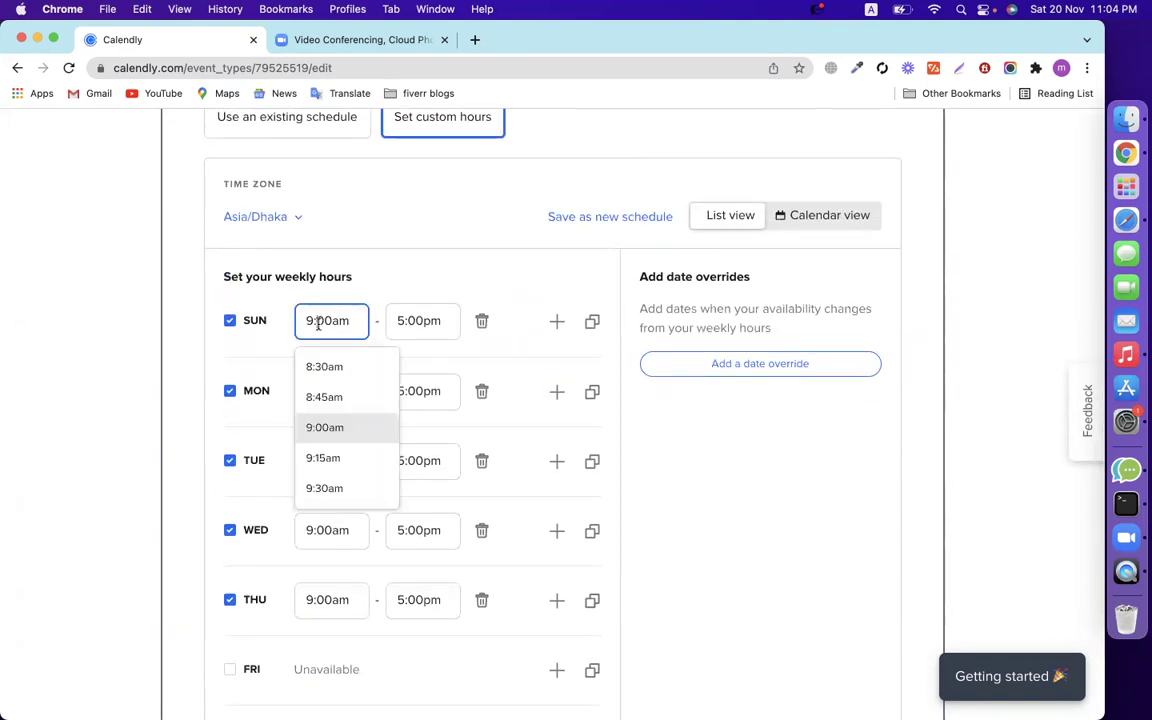
scroll(355, 405, "down", 5)
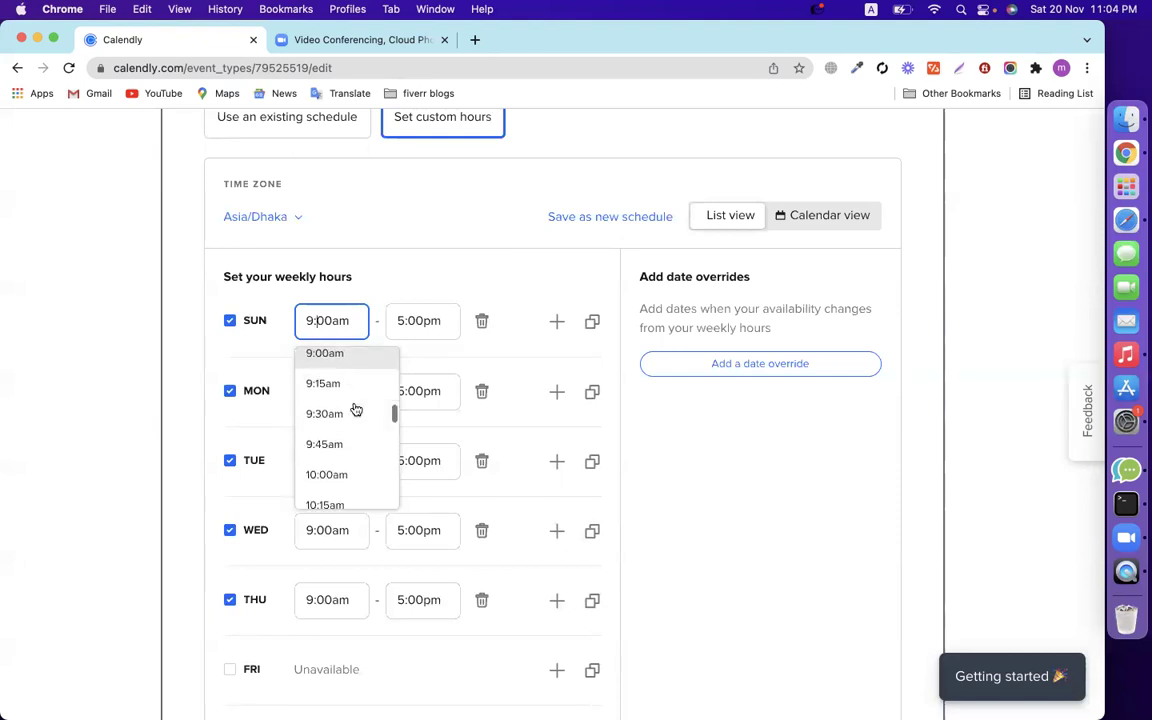
scroll(355, 409, "down", 5)
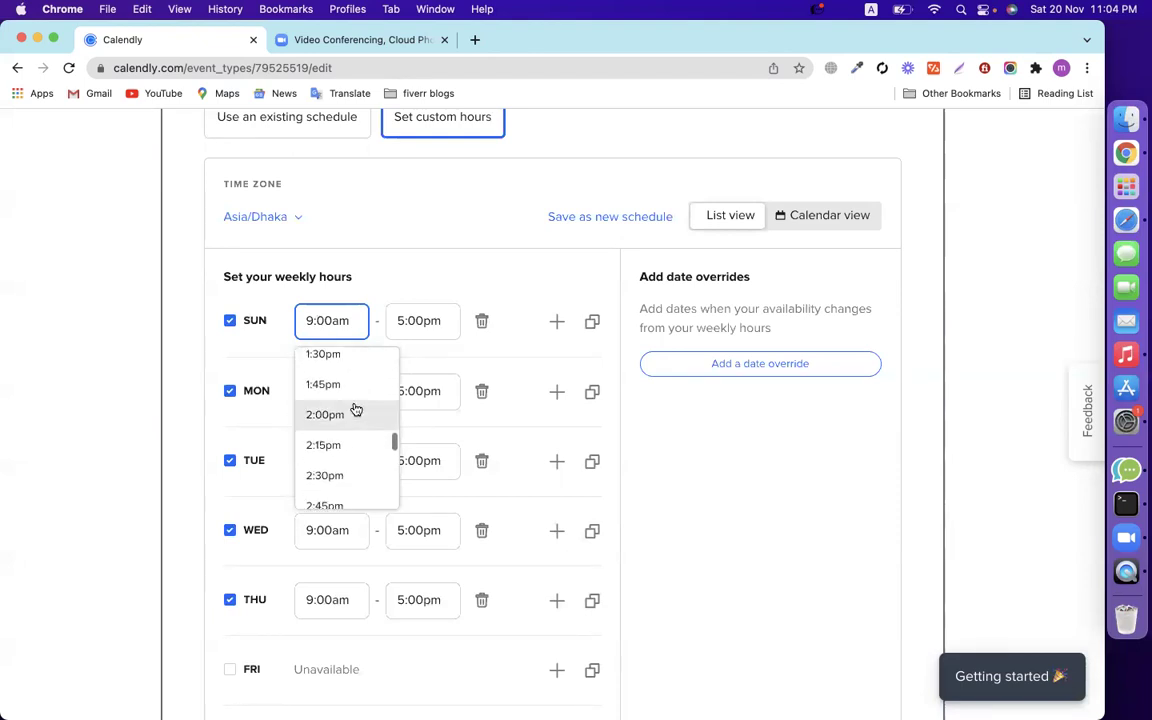
scroll(355, 409, "down", 5)
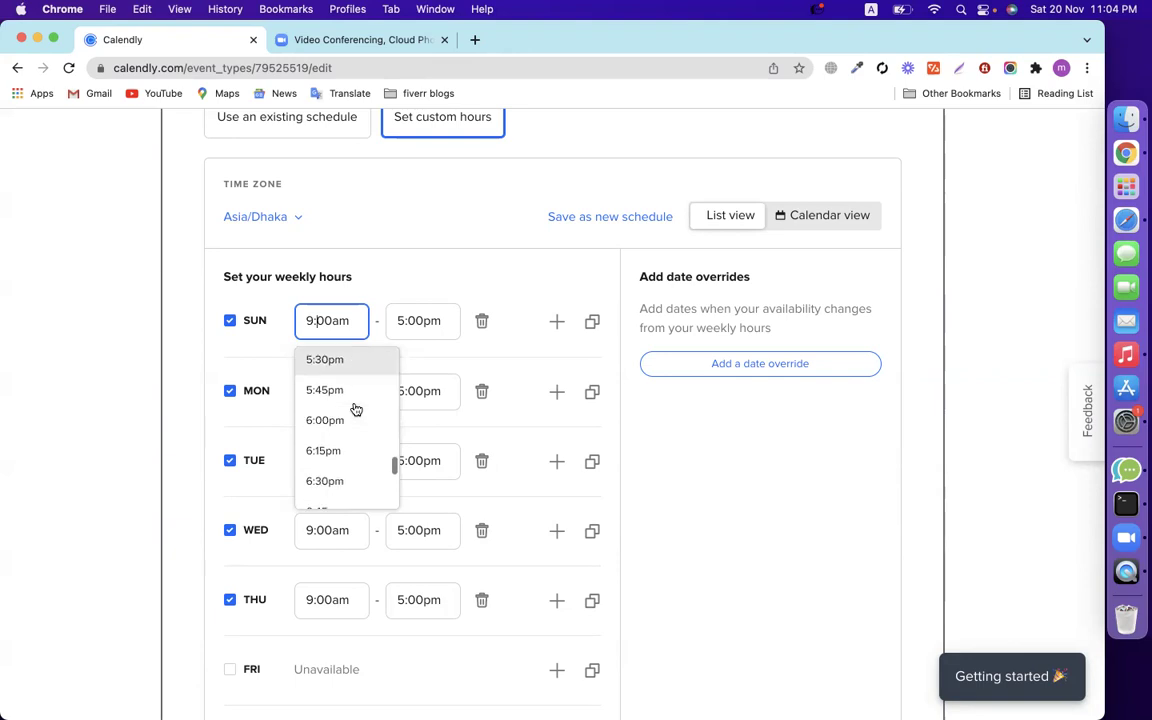
scroll(354, 407, "down", 3)
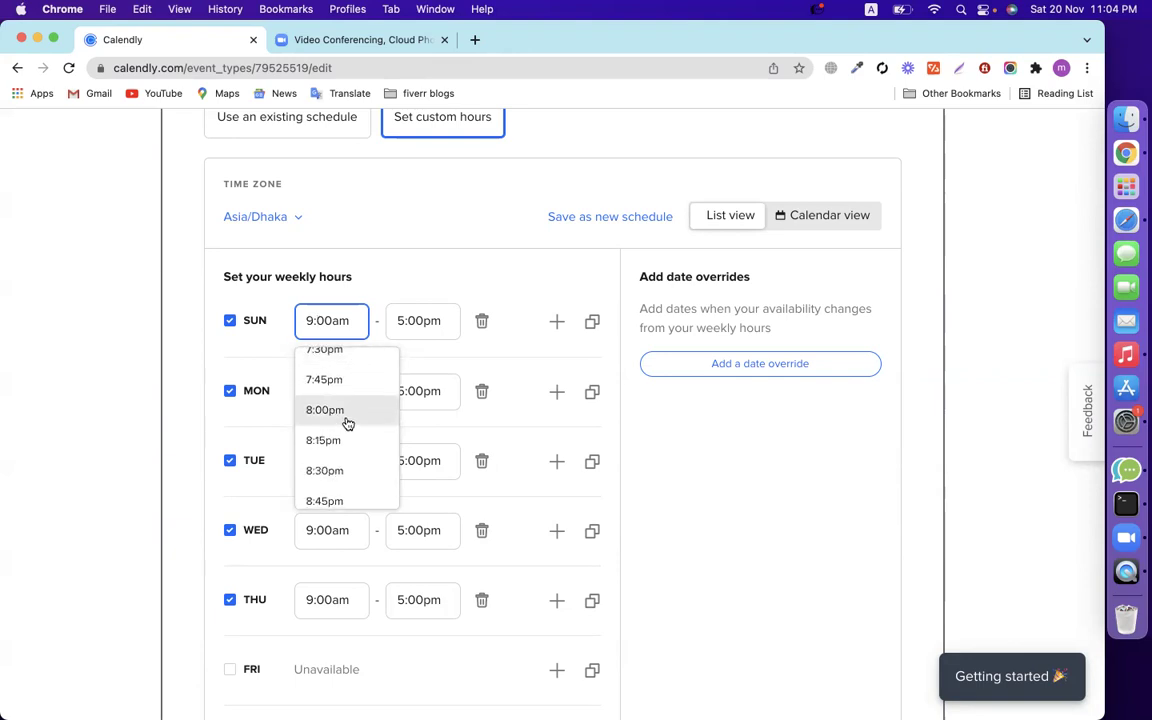
left_click(346, 418)
left_click(406, 321)
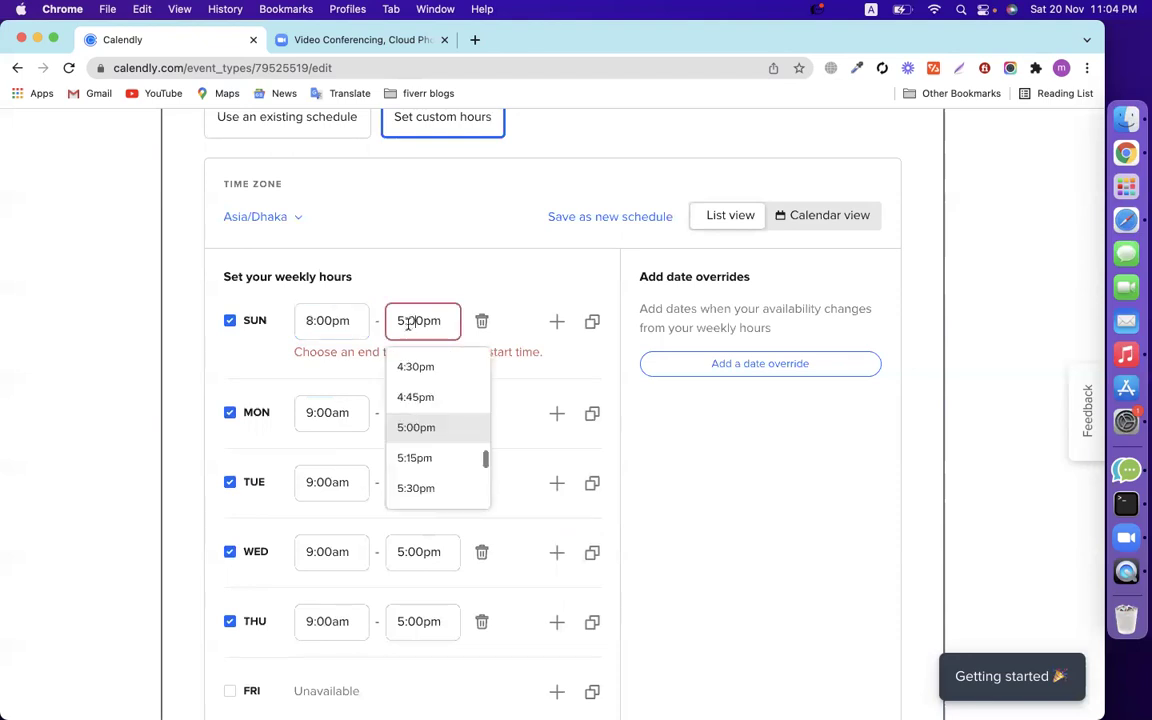
type("9")
left_click(67, 481)
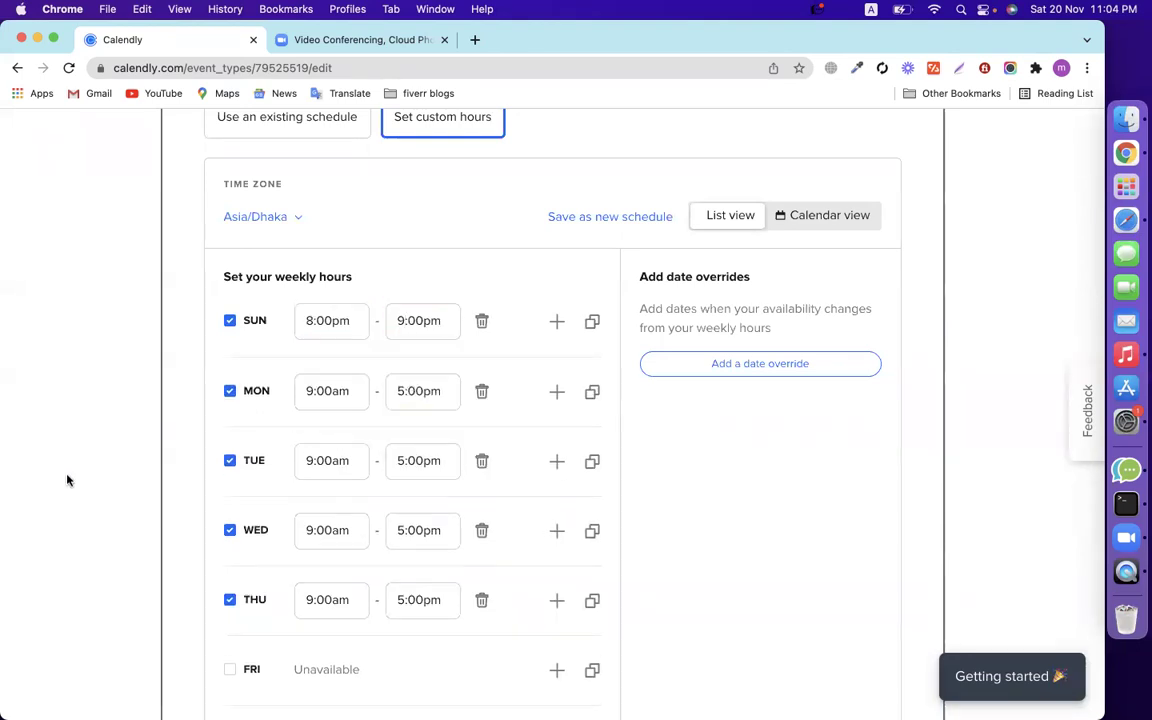
Set Monday's hours to 8:00pm–9:00pm.
left_click(309, 390)
type("pms")
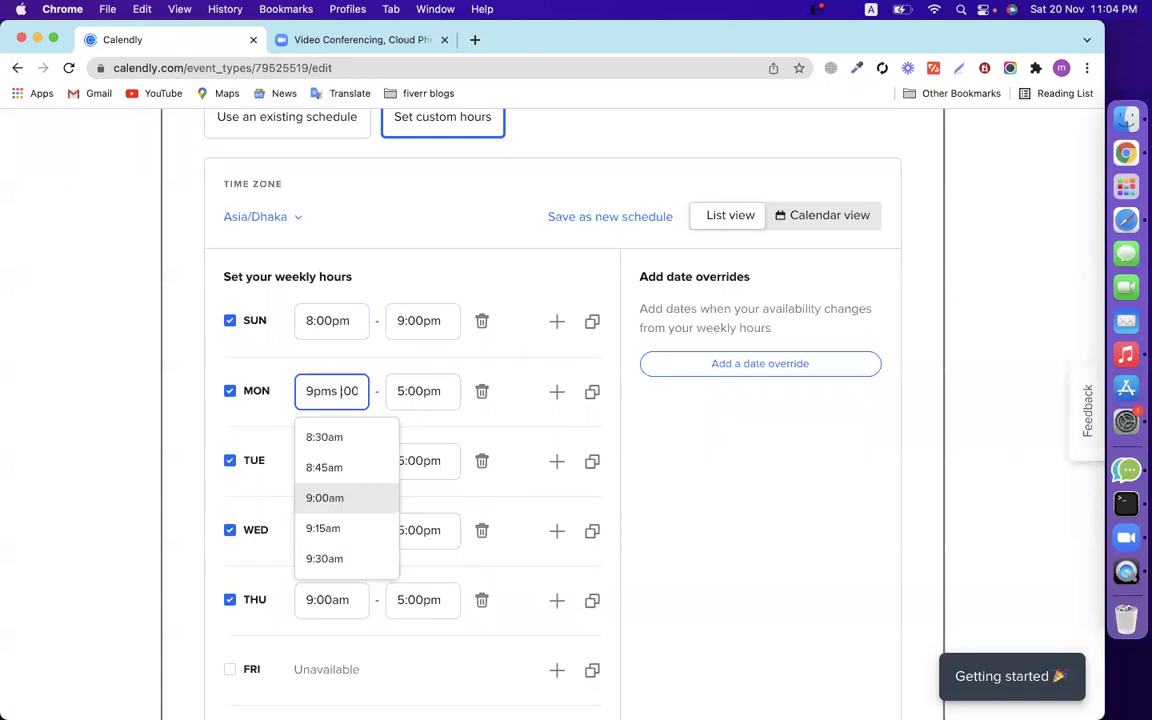
triple_click(341, 390)
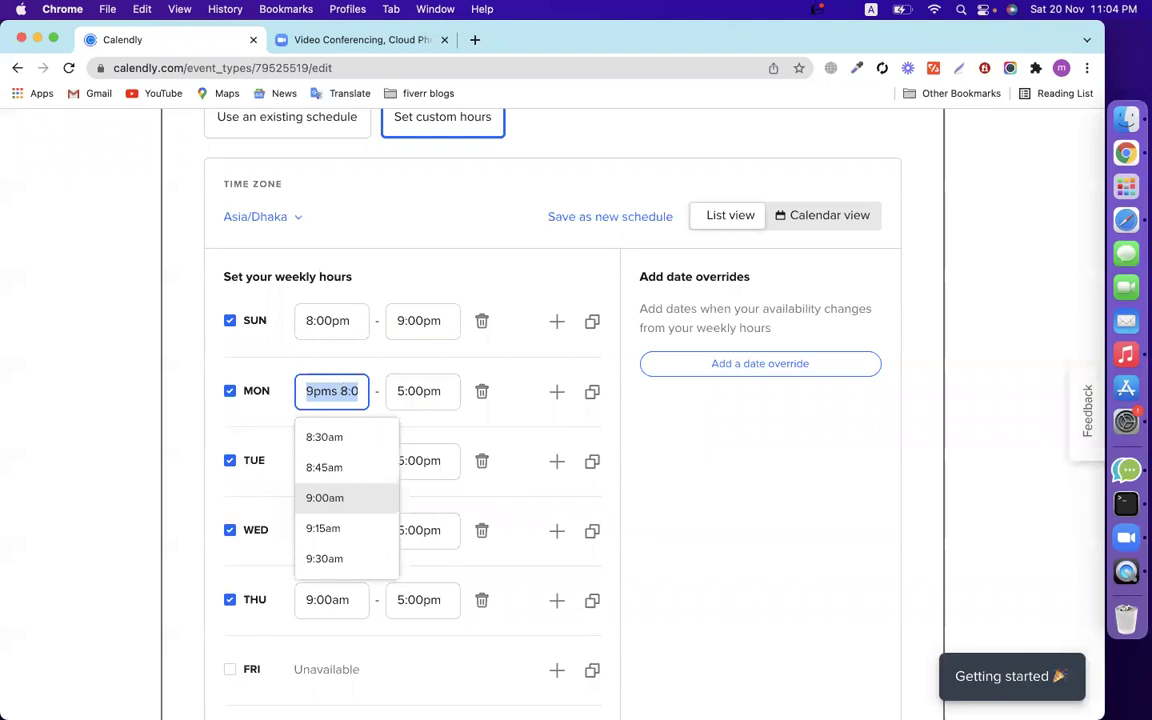
type("8")
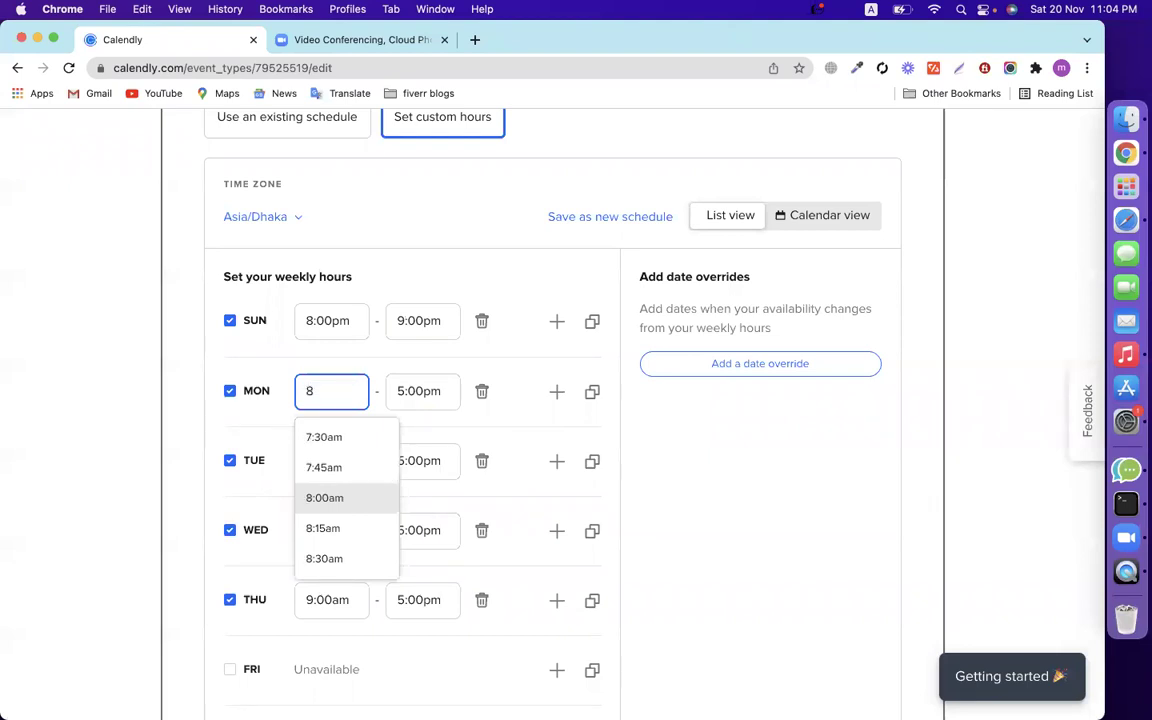
type(":00 pm")
key("Return")
left_click(400, 389)
type("9")
left_click(180, 458)
Change the start time to 8:00pm for Tuesday, Wednesday, Thursday and Saturday.
scroll(181, 461, "down", 1)
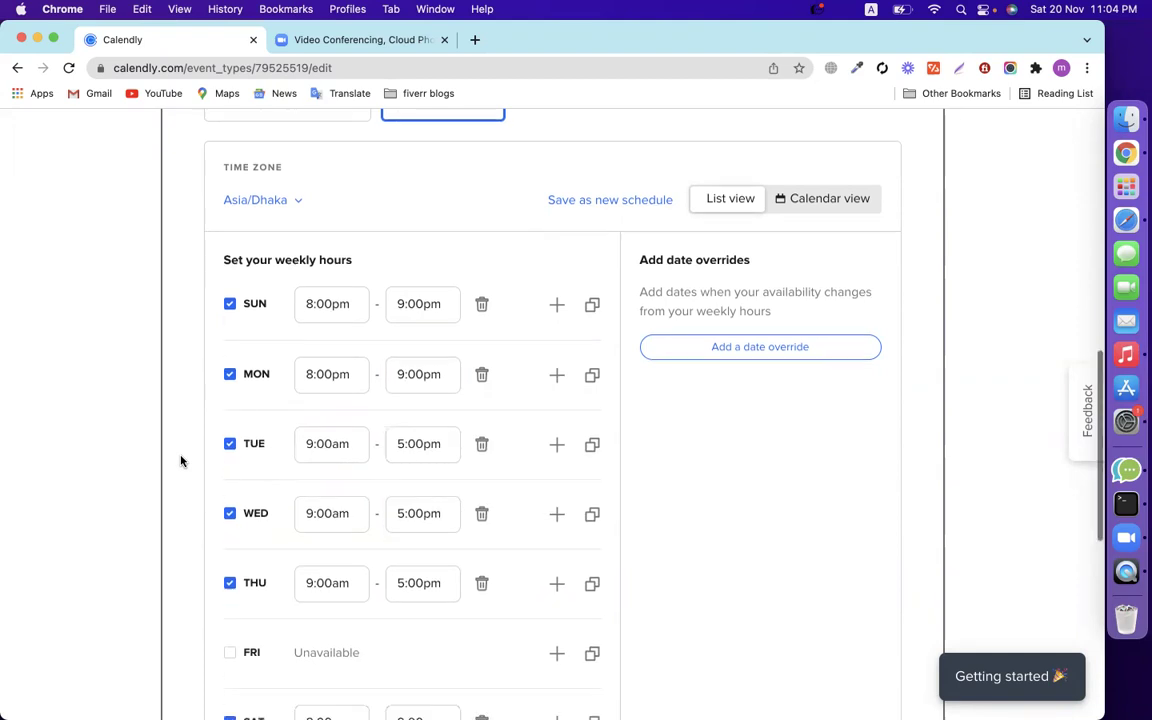
scroll(181, 461, "down", 3)
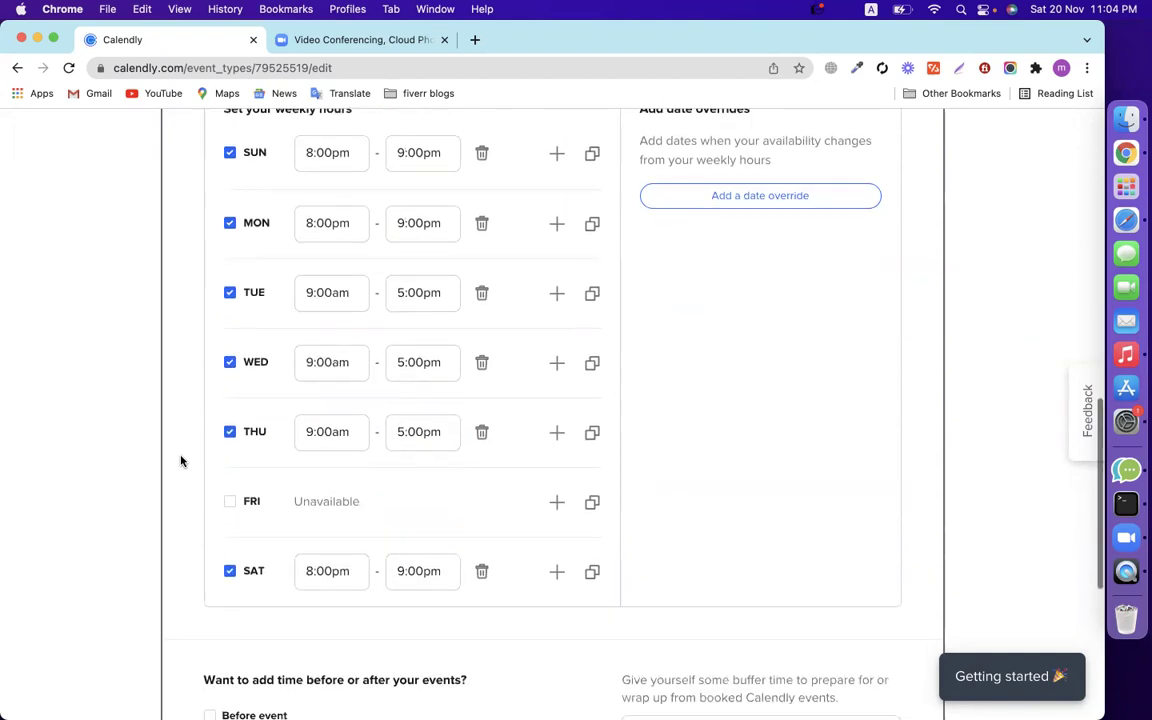
left_click(333, 230)
left_click(102, 370)
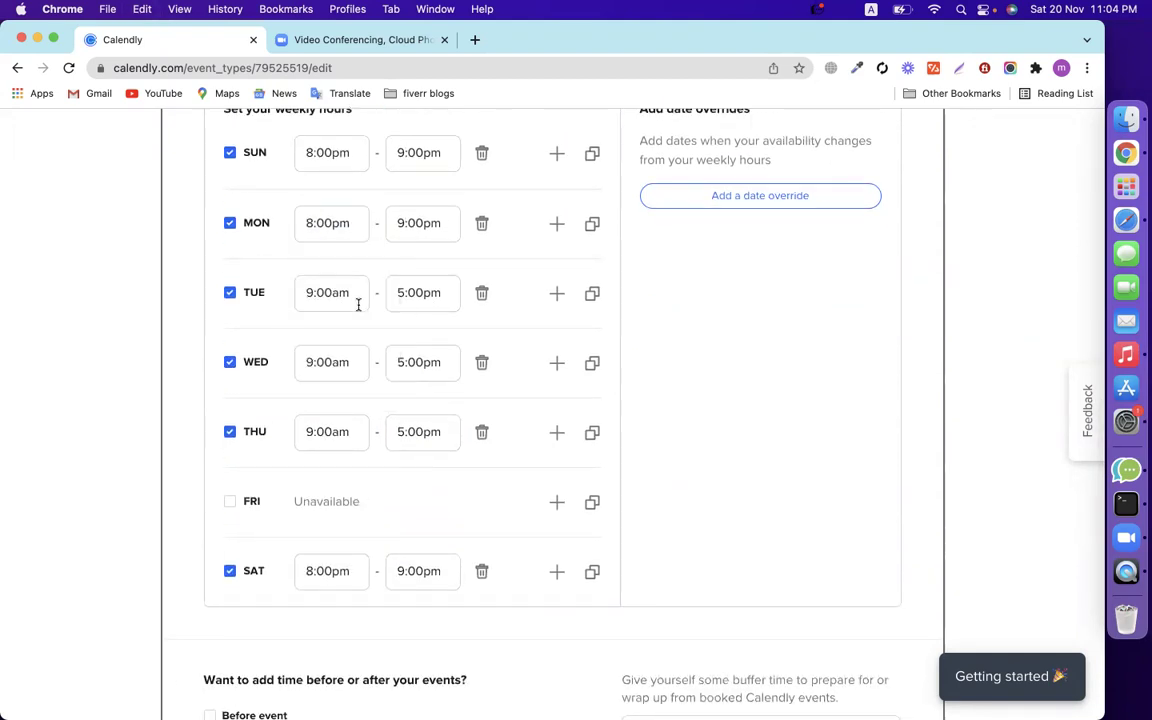
left_click(358, 304)
key("super+a")
type("8")
left_click(164, 406)
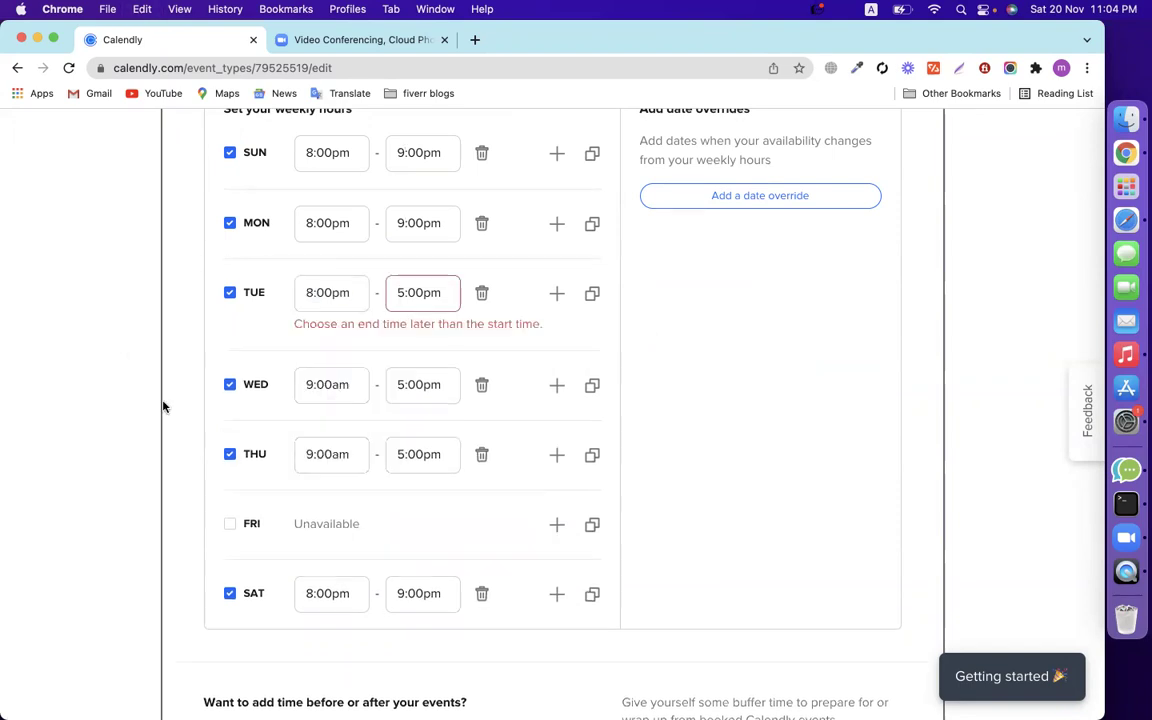
left_click(322, 385)
key("super+a")
type("8")
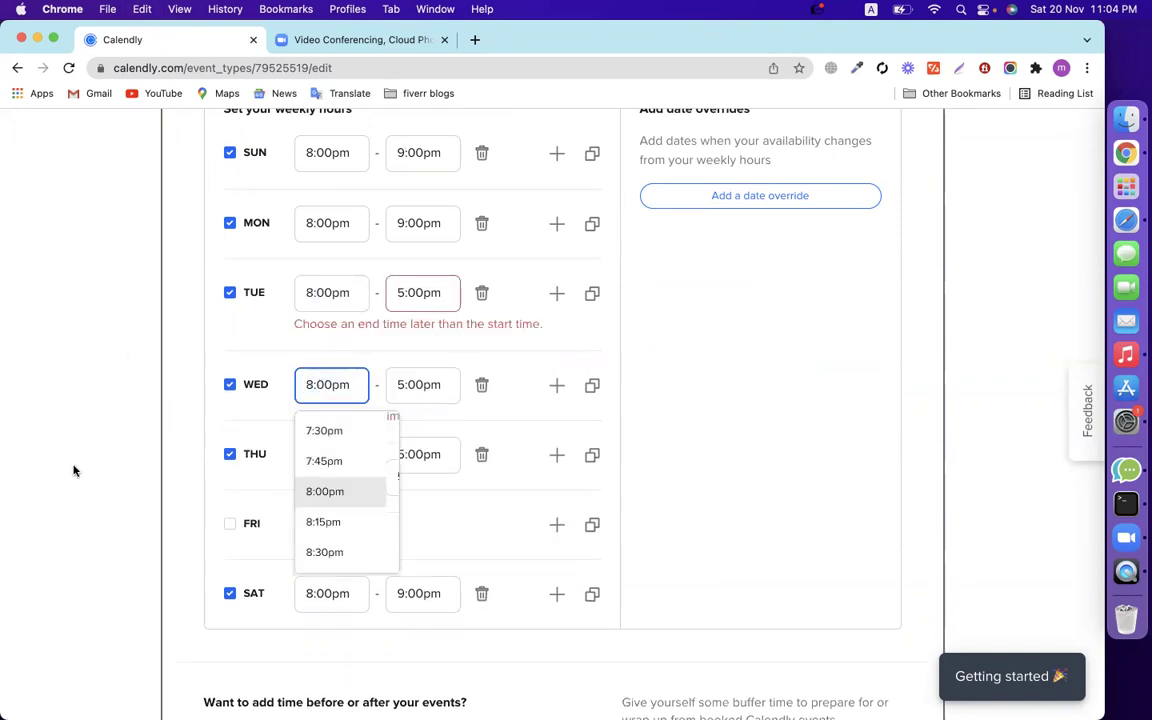
left_click(73, 470)
left_click(320, 476)
key("super+a")
type("8")
left_click(87, 547)
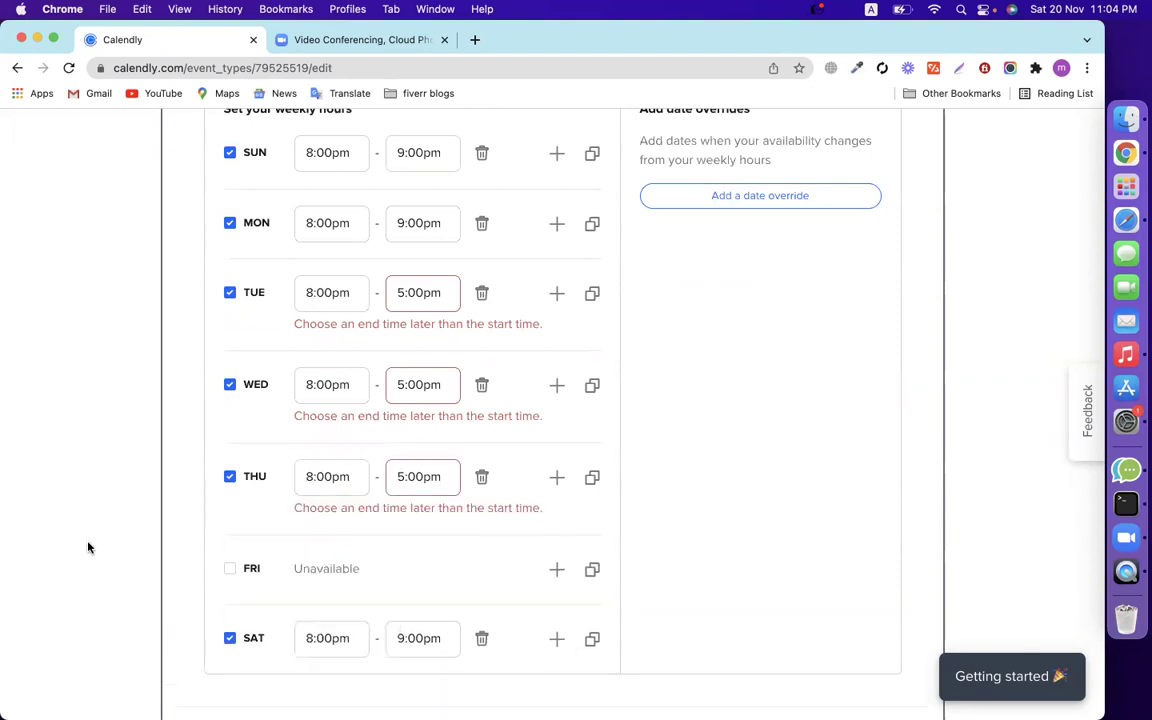
scroll(87, 547, "down", 5)
left_click(329, 406)
key("super+a")
type("8")
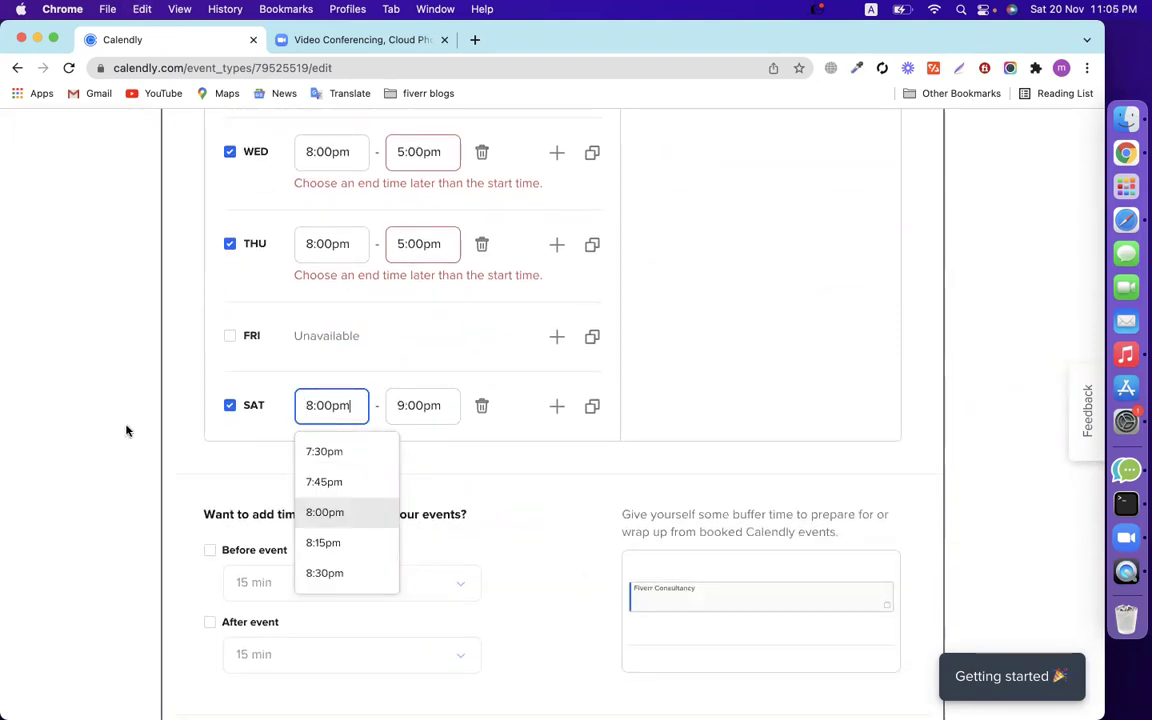
left_click(126, 431)
Set the end time to 9:00pm for Tuesday, Wednesday and Thursday, leaving Monday and Saturday at 9:00pm.
scroll(130, 430, "up", 10)
scroll(373, 478, "down", 4)
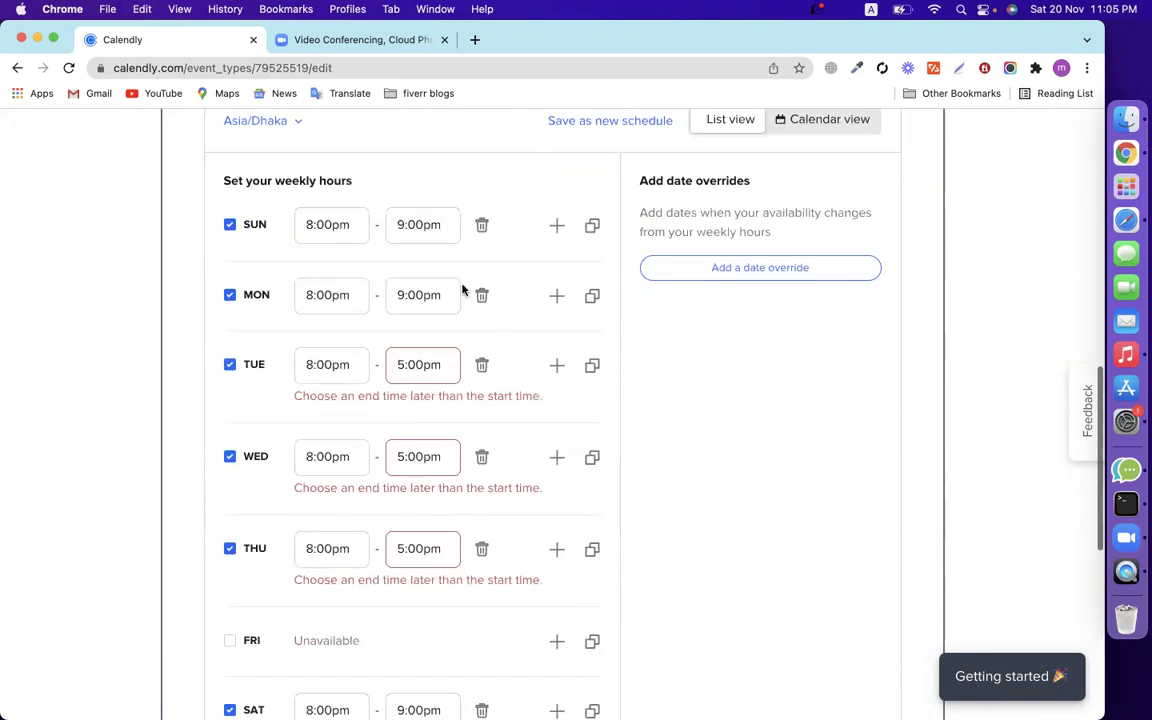
left_click(445, 294)
key("super+a")
left_click(548, 414)
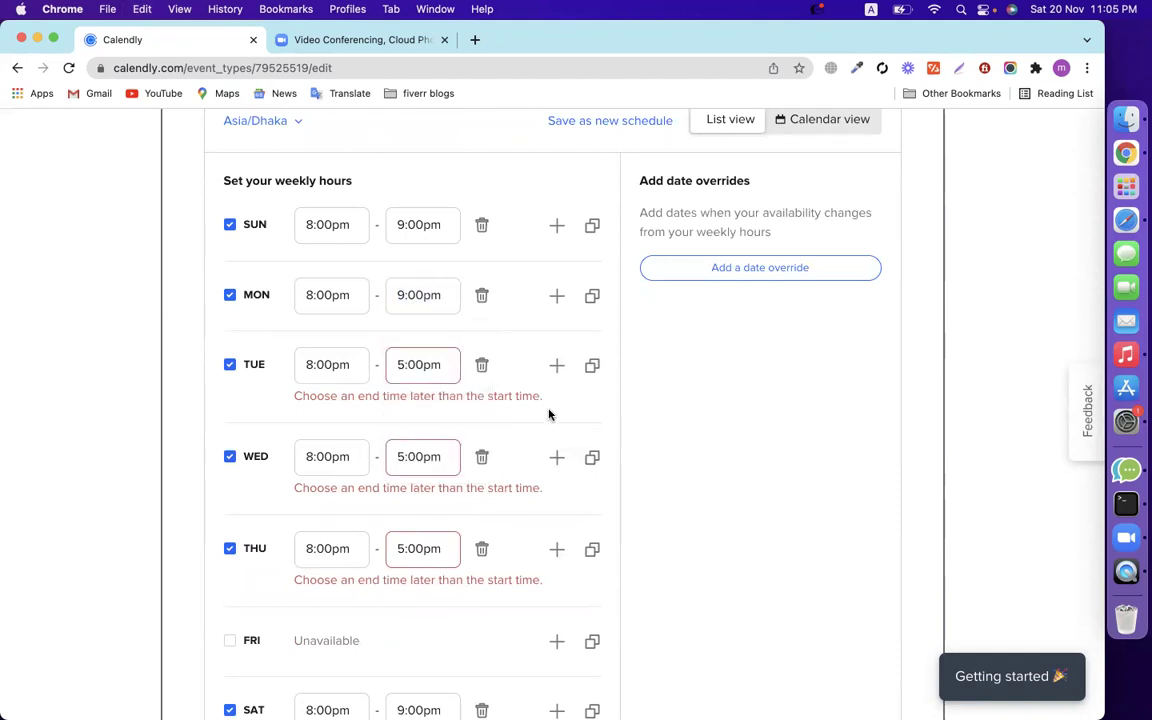
left_click(424, 364)
key("super+a")
type("9")
left_click(728, 442)
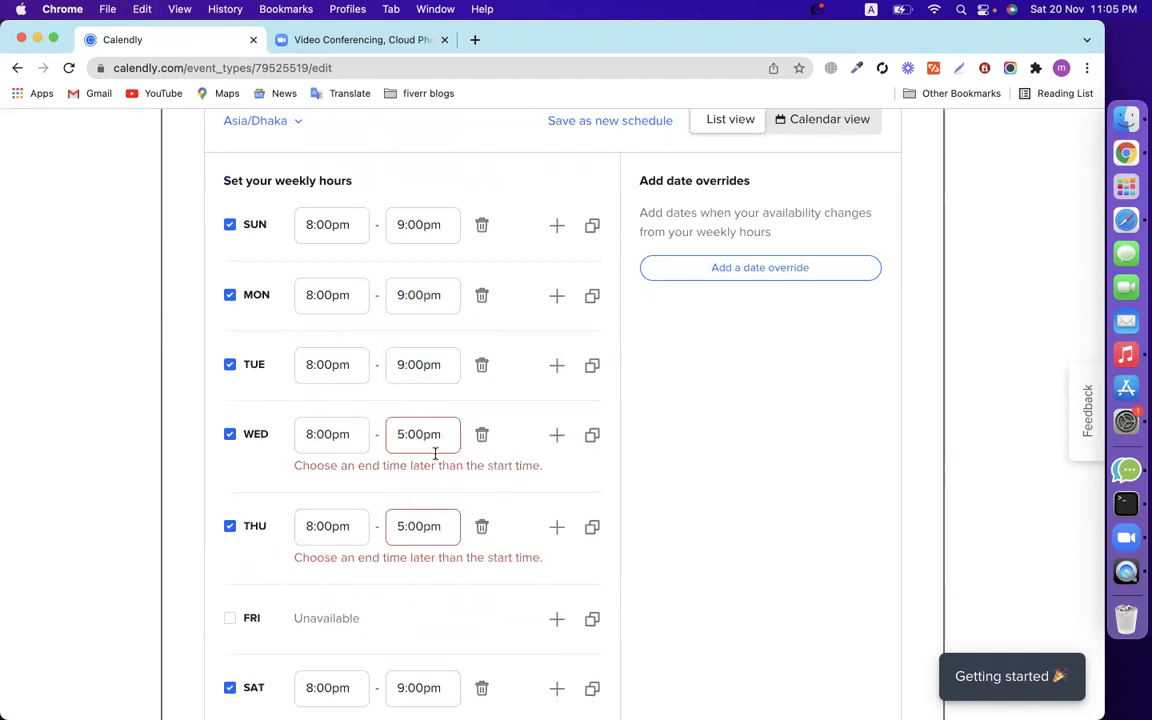
left_click(428, 436)
key("super+a")
type("9")
left_click(761, 470)
scroll(533, 339, "down", 3)
left_click(417, 334)
key("super+a")
type("9")
left_click(766, 386)
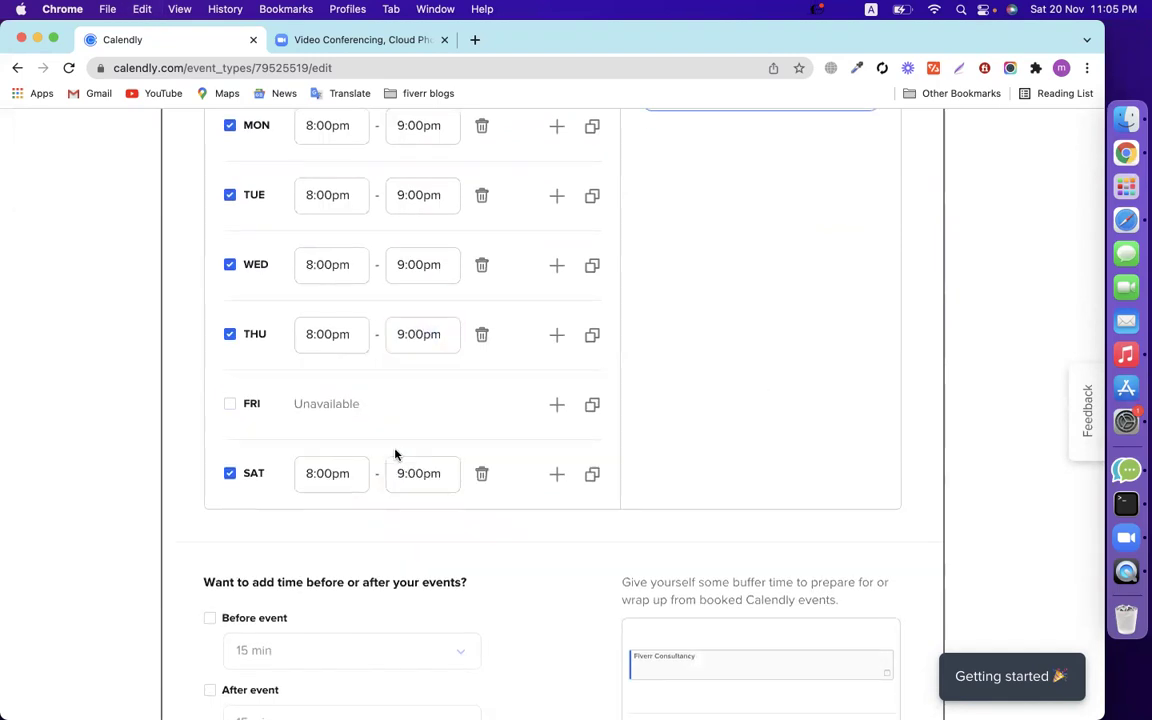
left_click(413, 473)
left_click(728, 413)
scroll(651, 432, "up", 3)
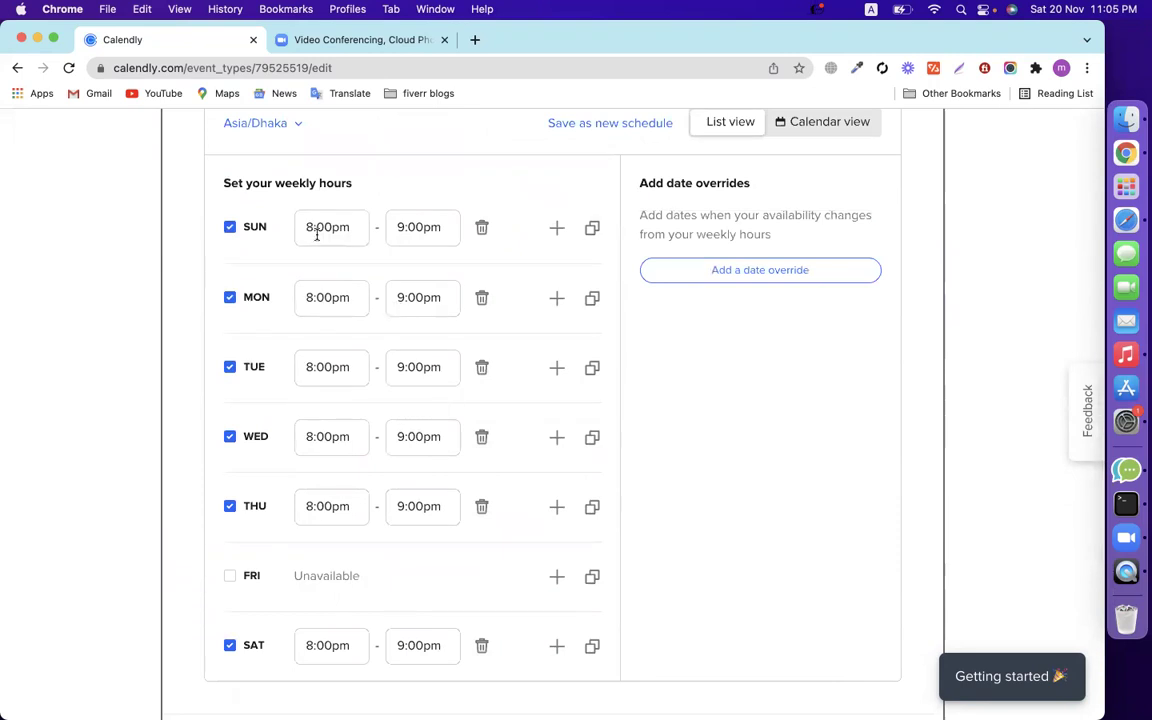
Change the event duration from 15 min to 30 min.
scroll(418, 251, "up", 5)
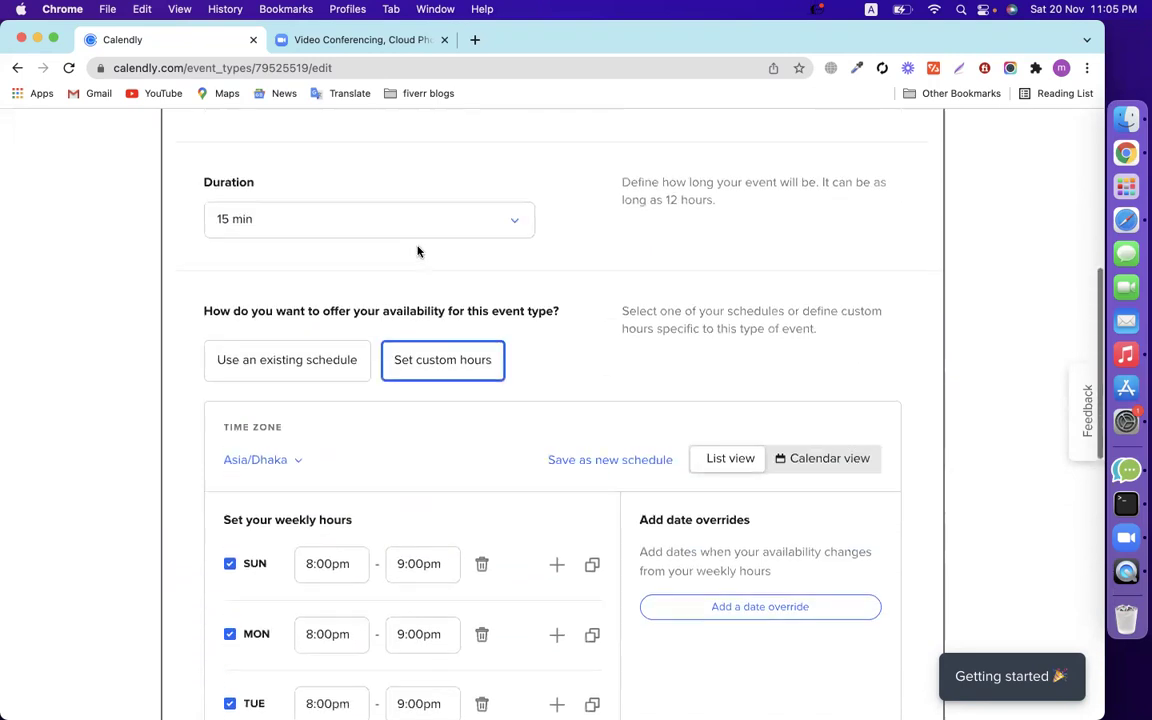
scroll(418, 251, "down", 1)
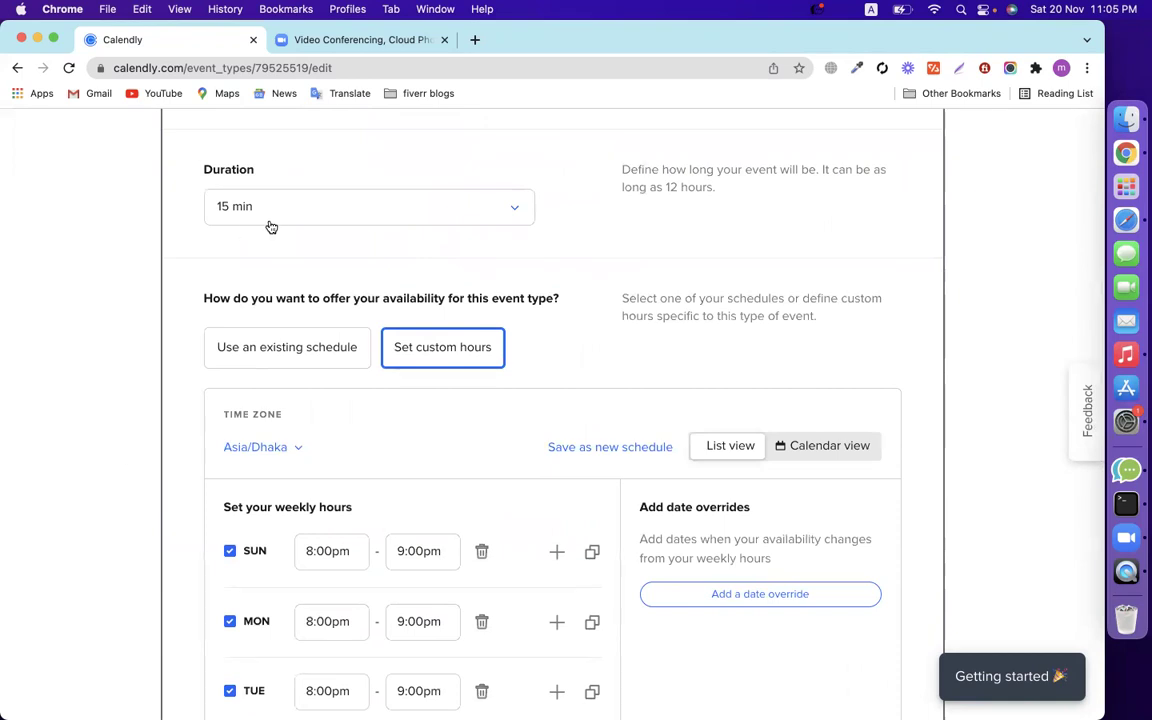
left_click(242, 204)
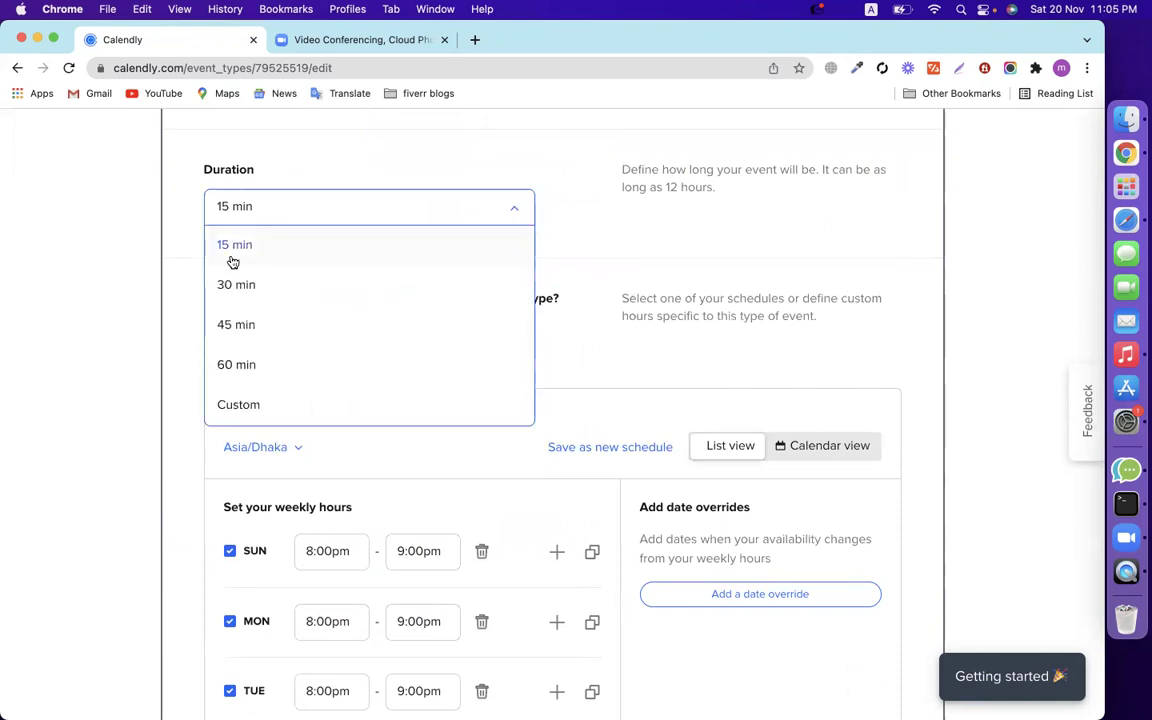
left_click(90, 299)
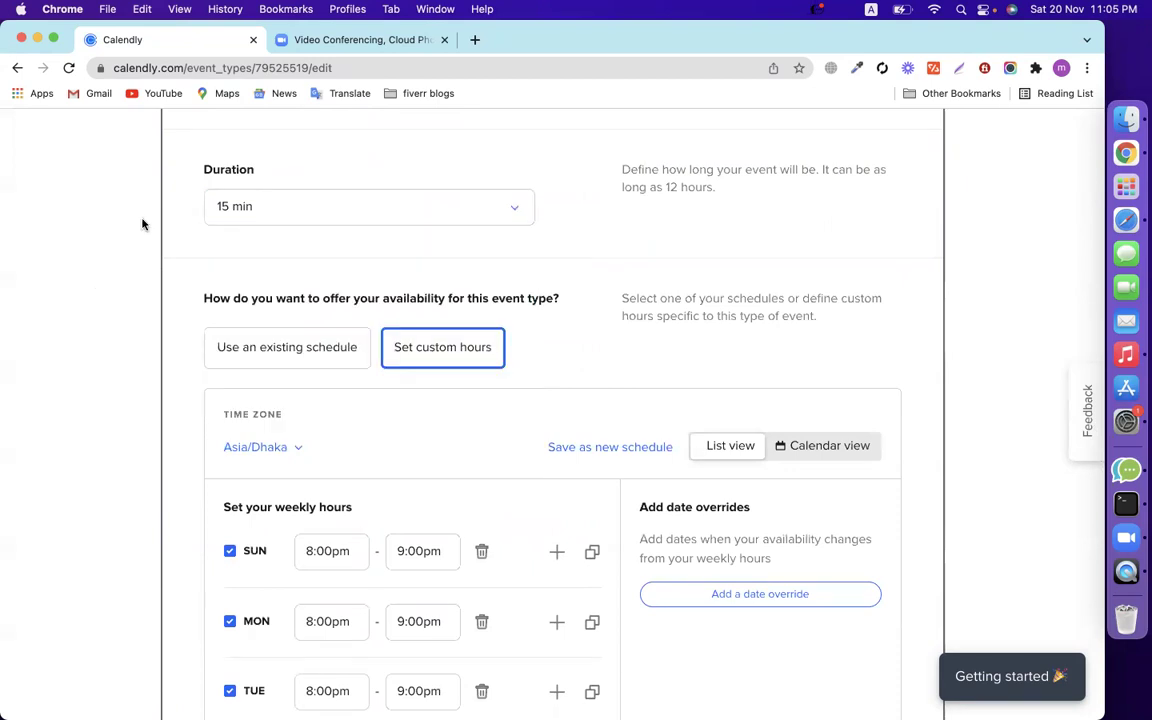
left_click(276, 211)
left_click(270, 287)
Switch the custom weekly hours to Calendar view.
scroll(300, 245, "down", 3)
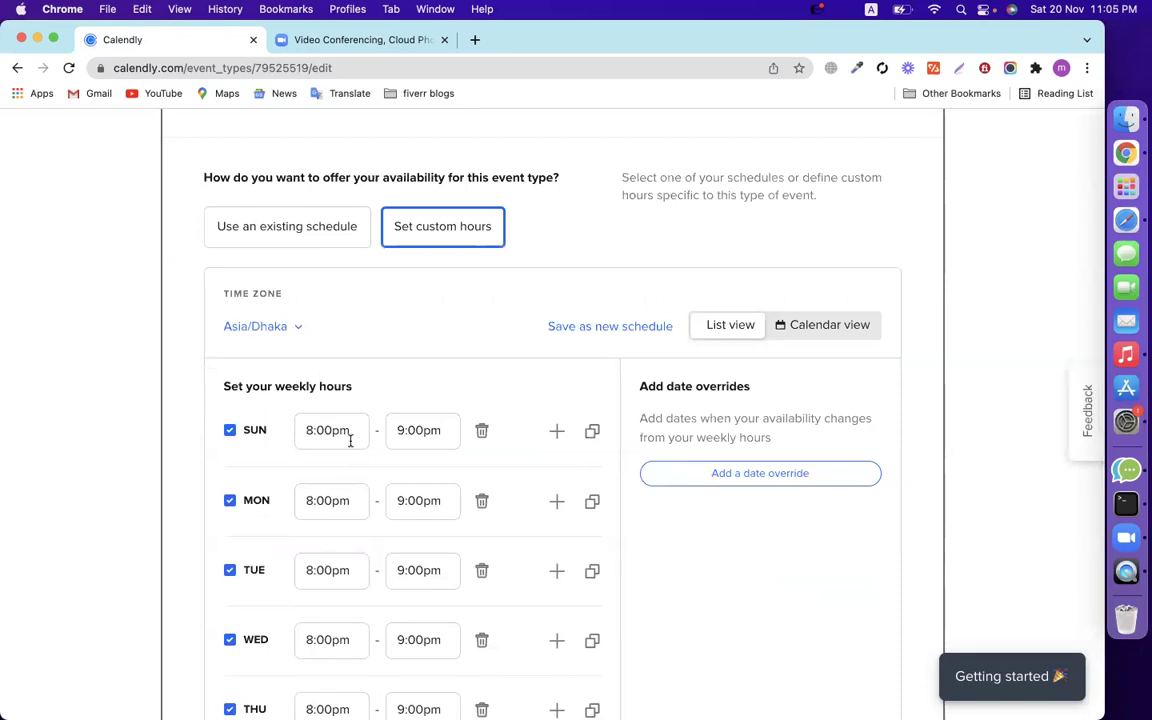
scroll(340, 400, "up", 5)
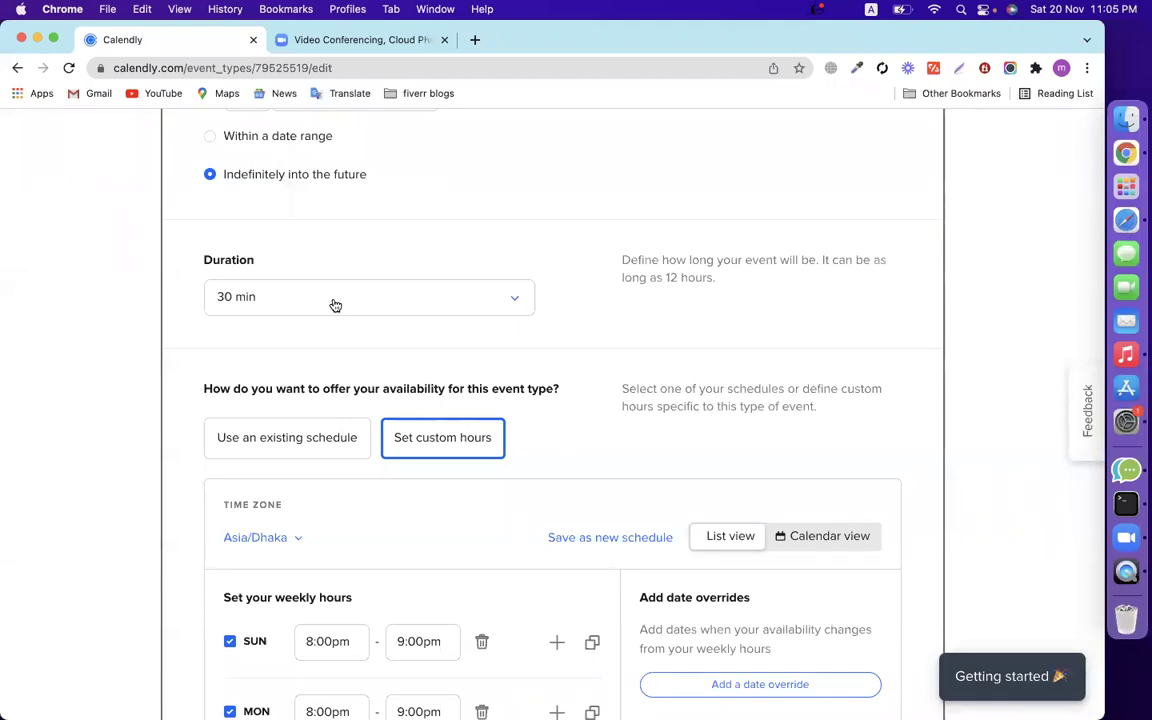
scroll(92, 318, "down", 3)
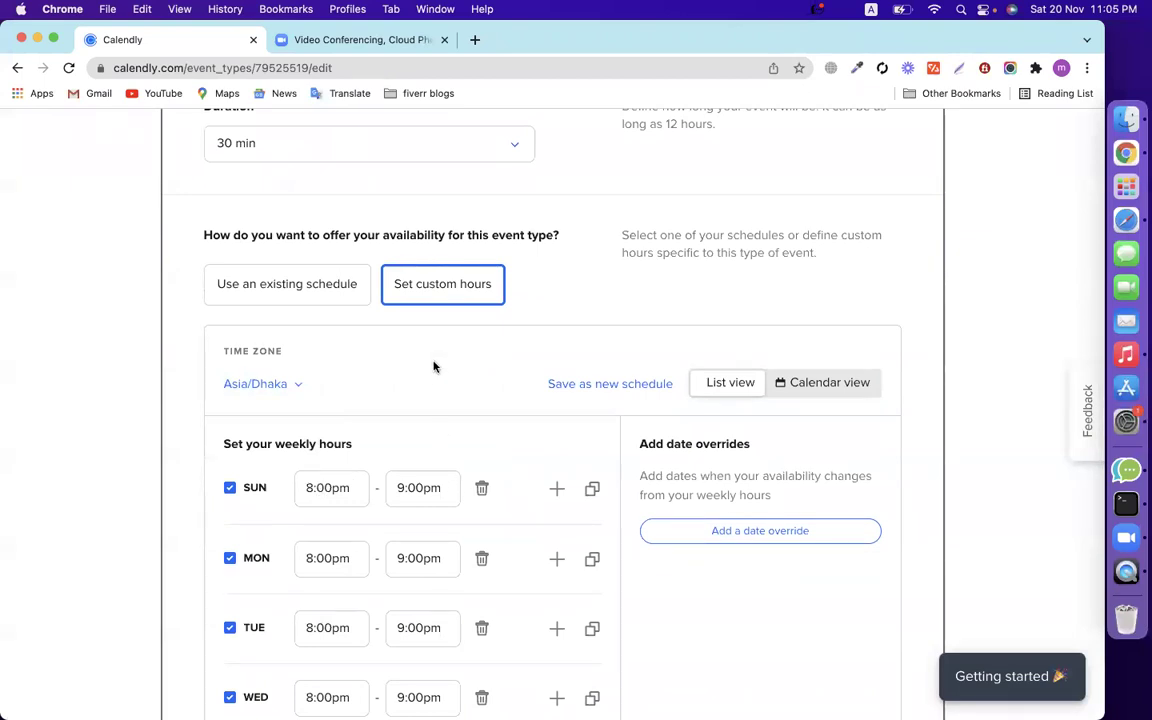
scroll(998, 378, "down", 3)
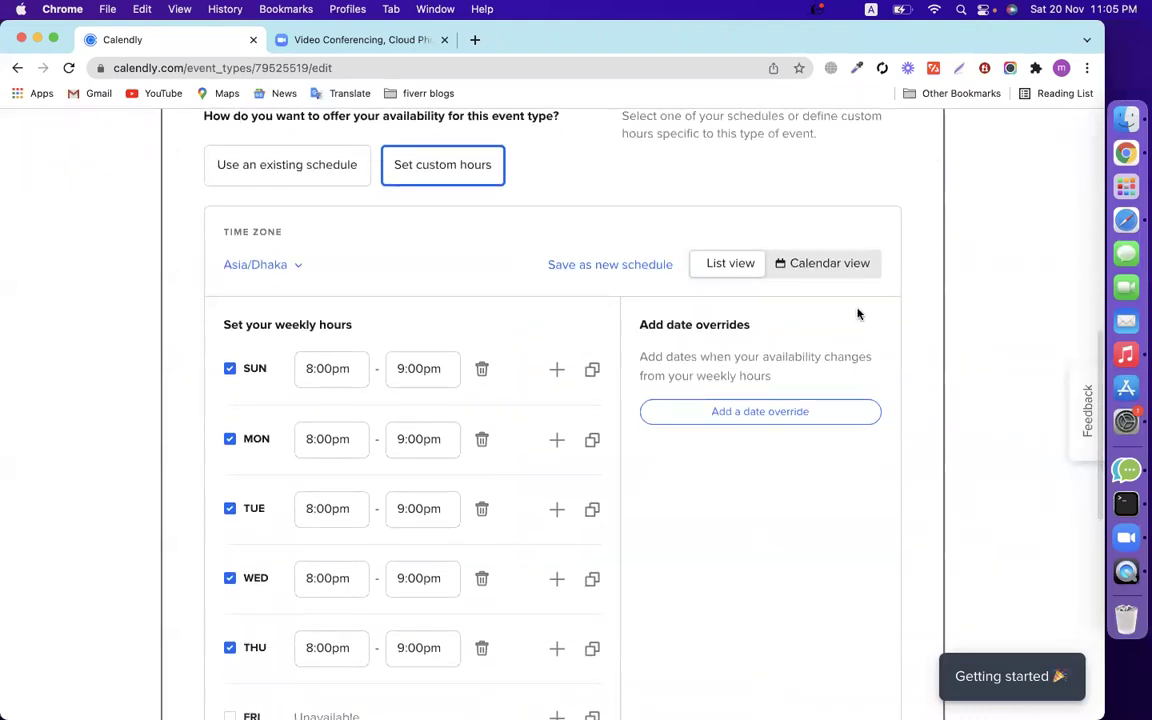
left_click(829, 268)
scroll(612, 476, "down", 10)
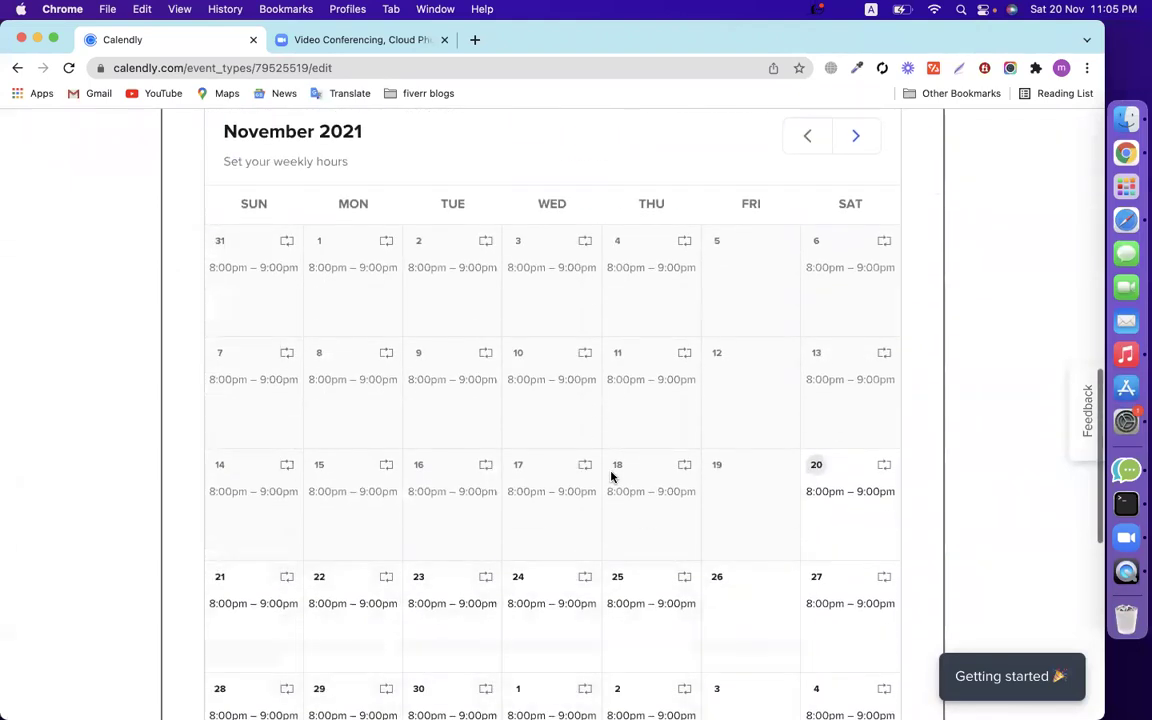
scroll(612, 477, "up", 6)
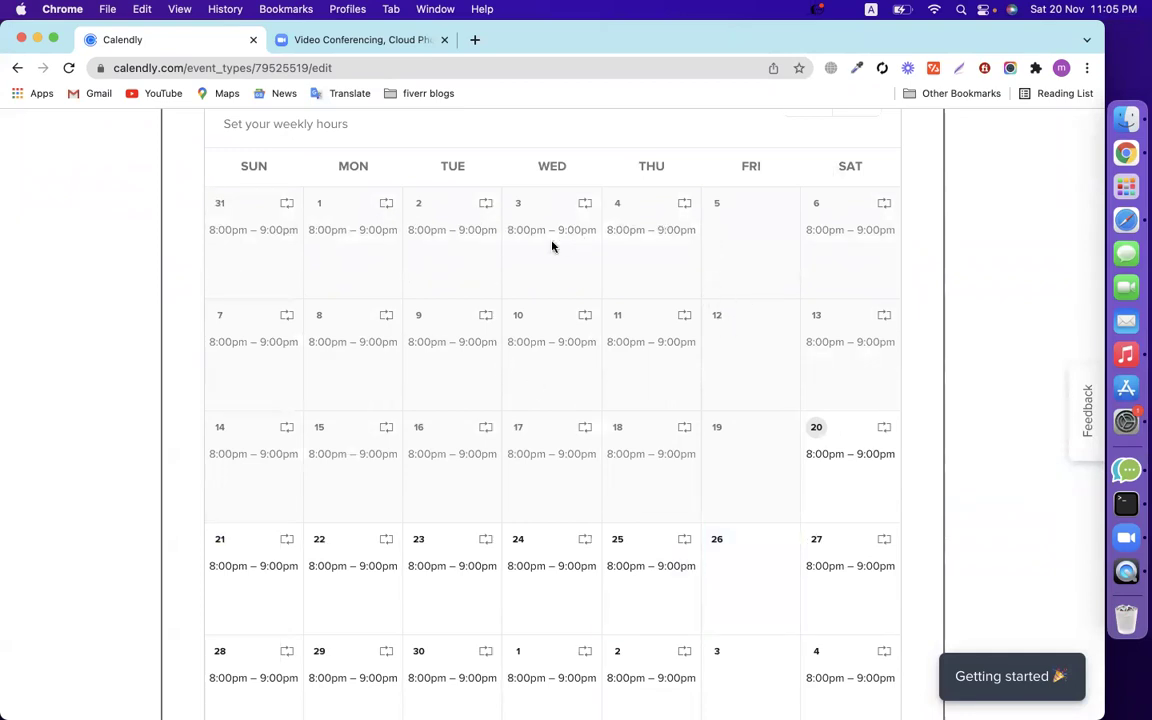
scroll(492, 477, "down", 10)
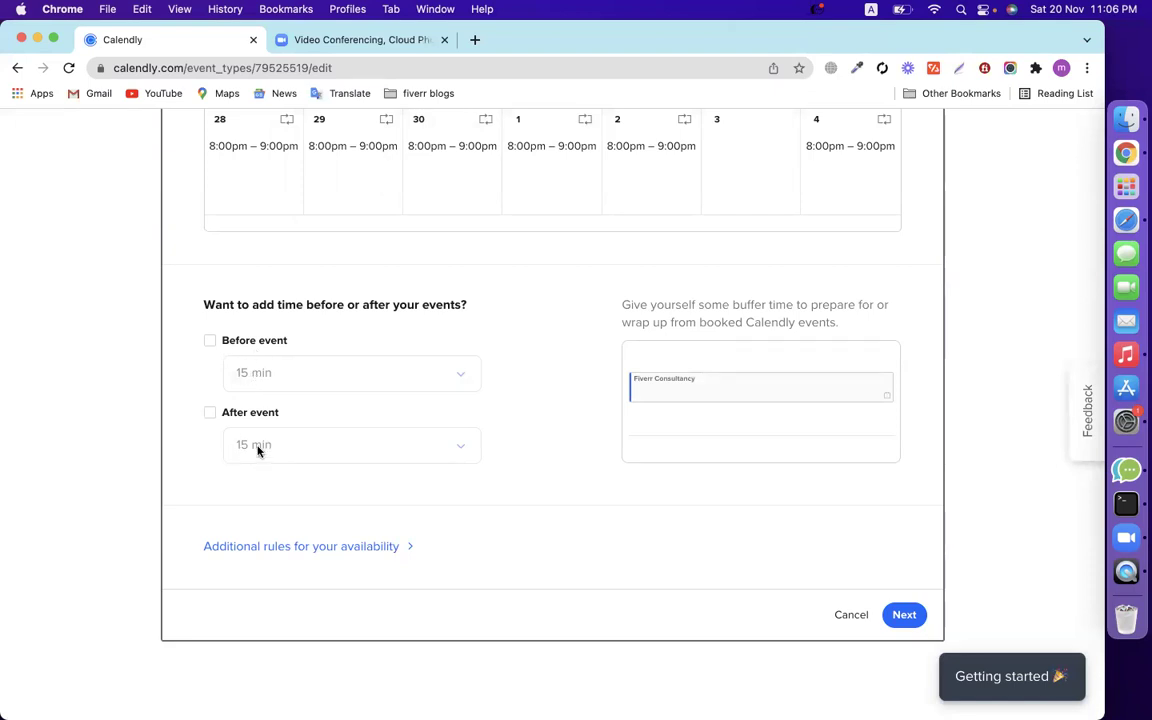
scroll(300, 425, "up", 3)
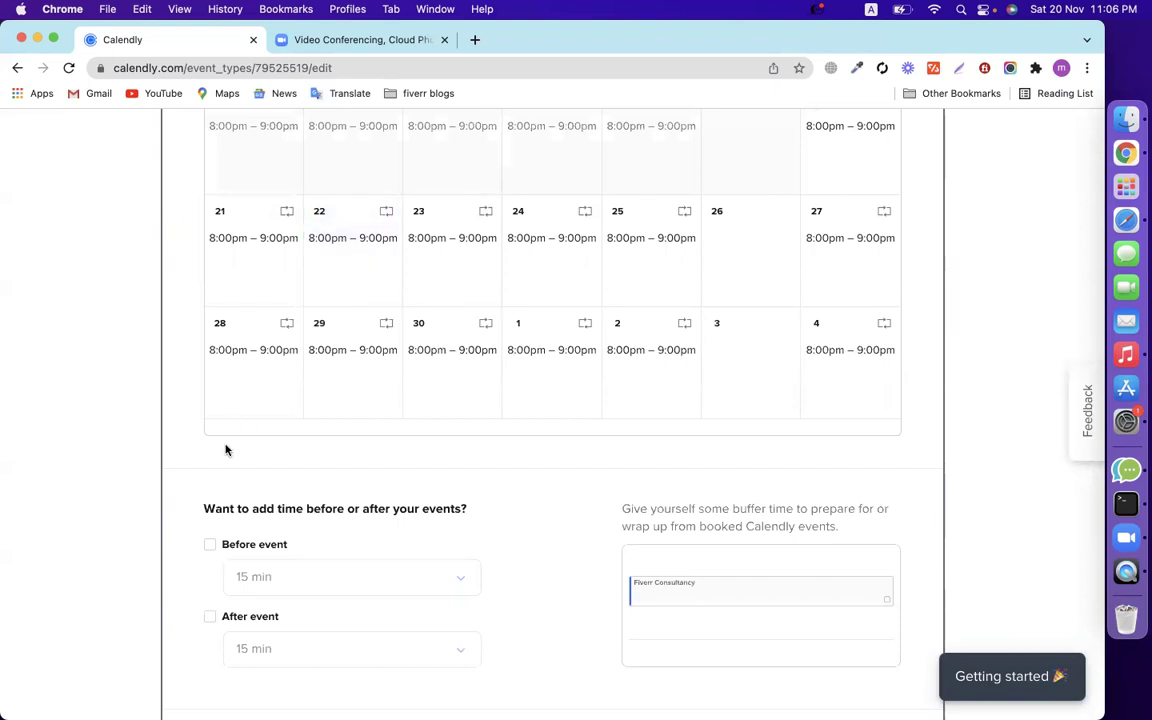
scroll(157, 537, "down", 3)
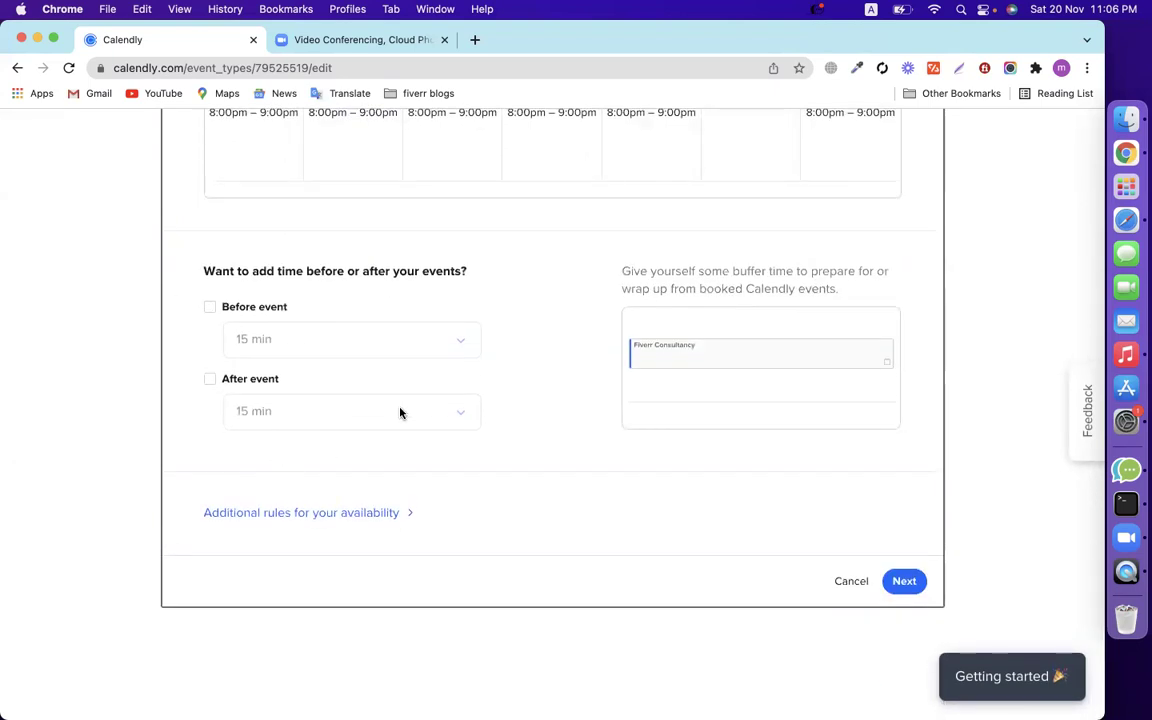
Try a 5 min after-event buffer, remove it, and save the availability settings.
left_click(211, 380)
left_click(257, 414)
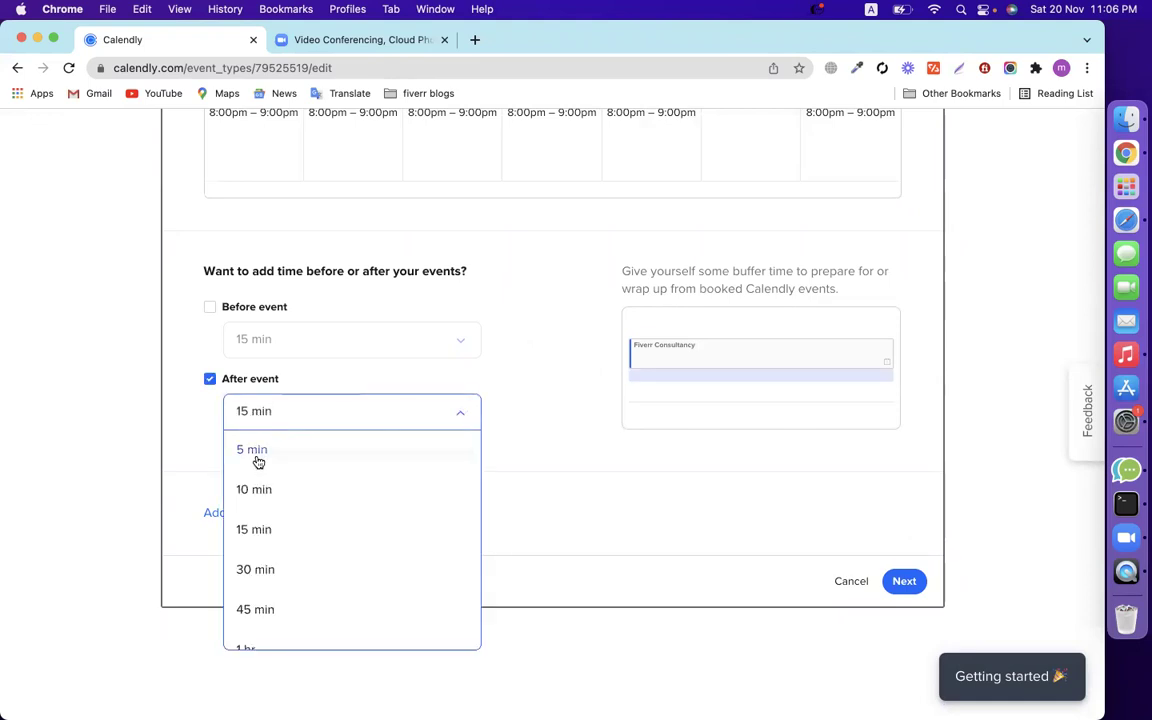
left_click(257, 455)
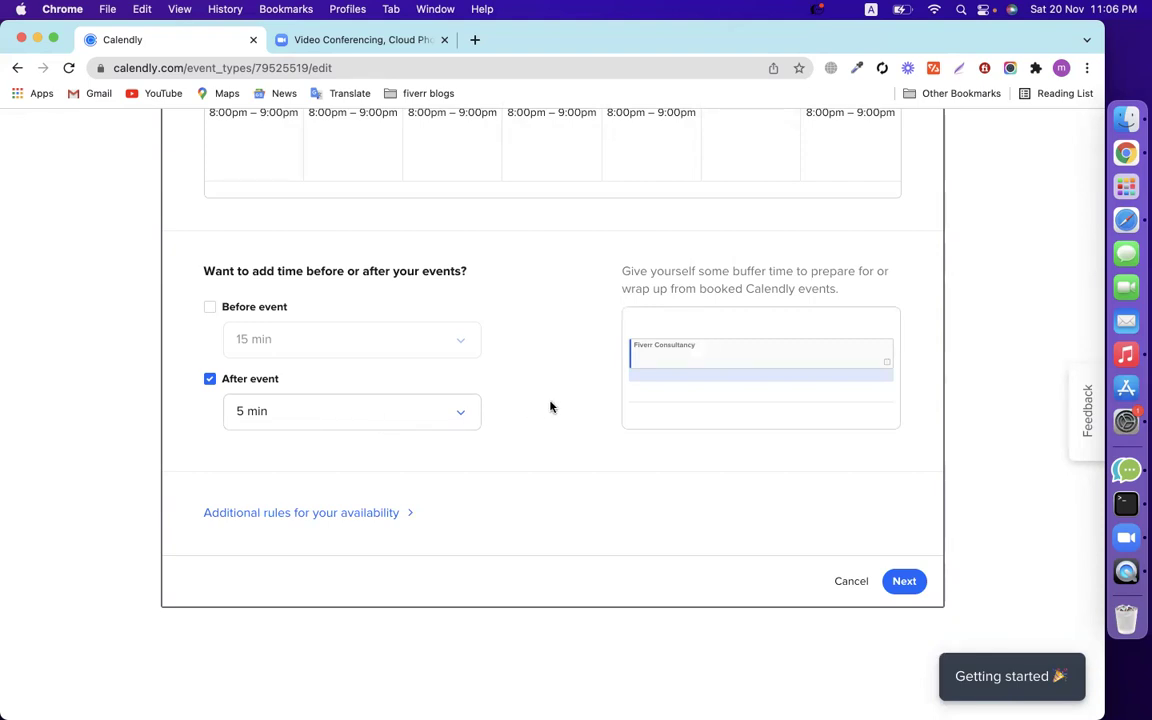
left_click(210, 380)
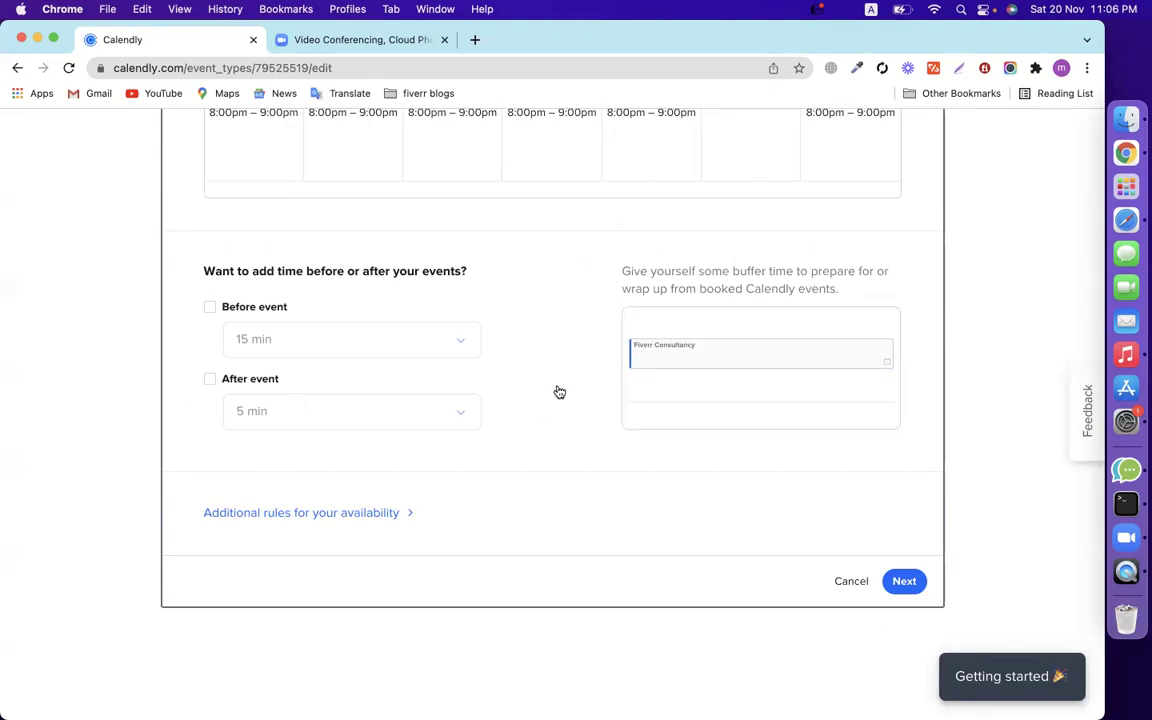
left_click(918, 580)
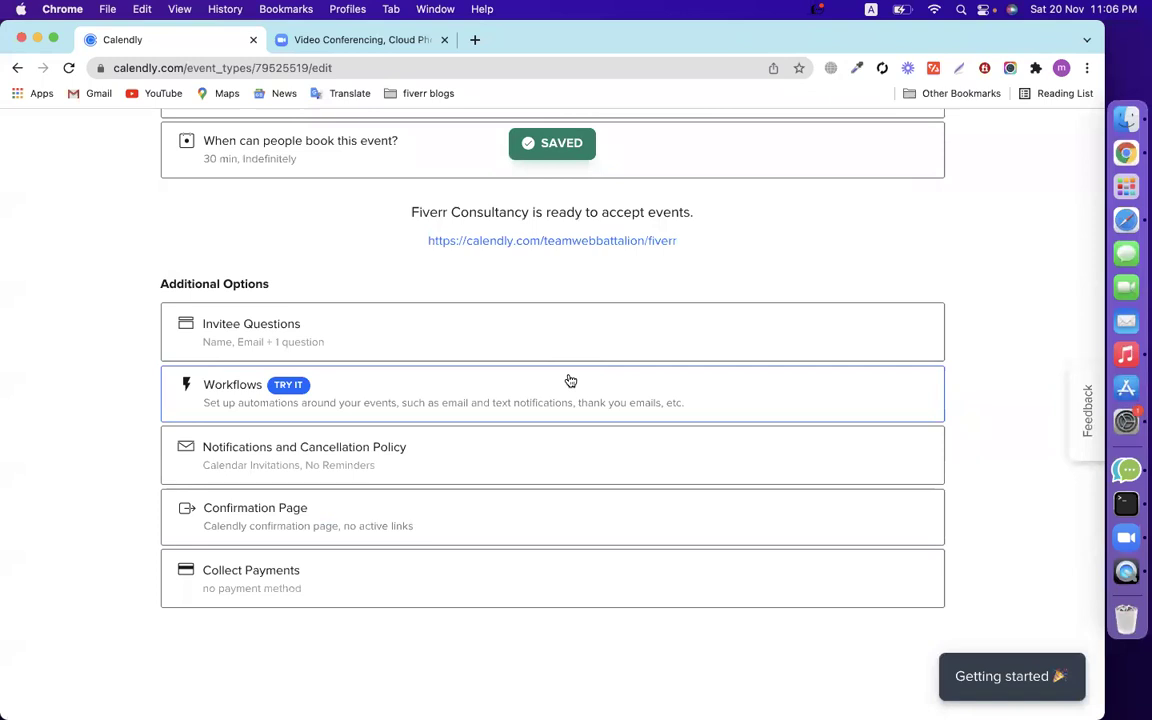
Expand the Invitee Questions settings.
scroll(714, 377, "up", 4)
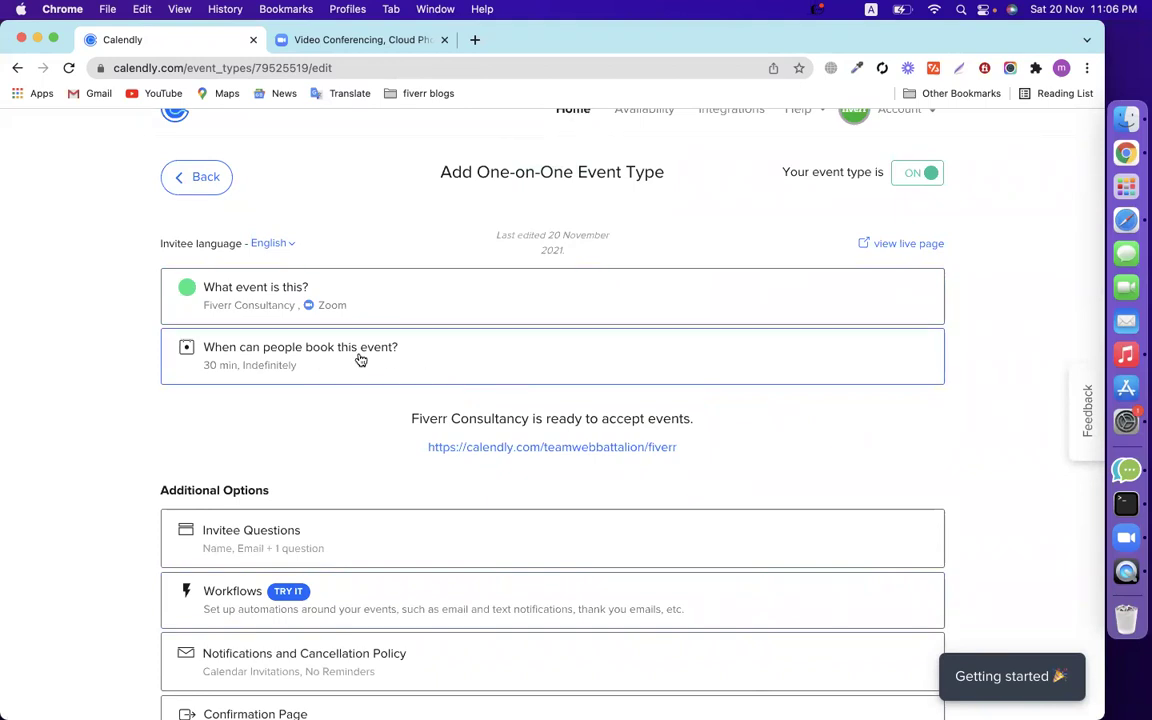
scroll(360, 362, "up", 1)
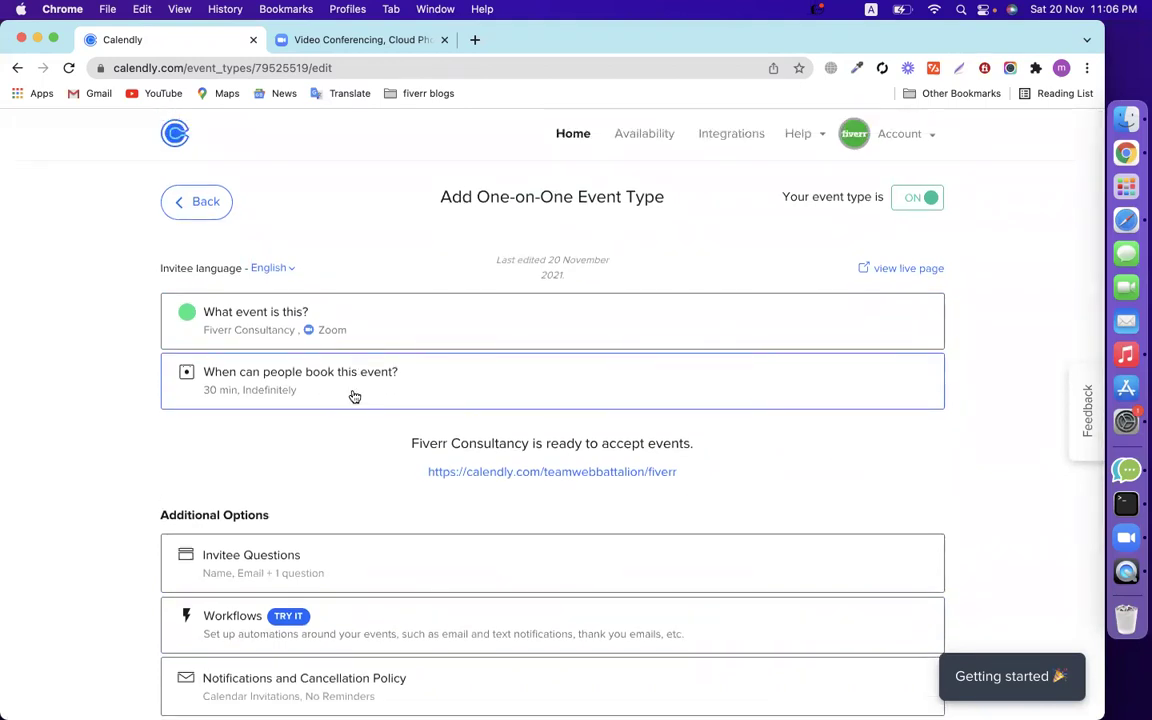
scroll(354, 397, "down", 5)
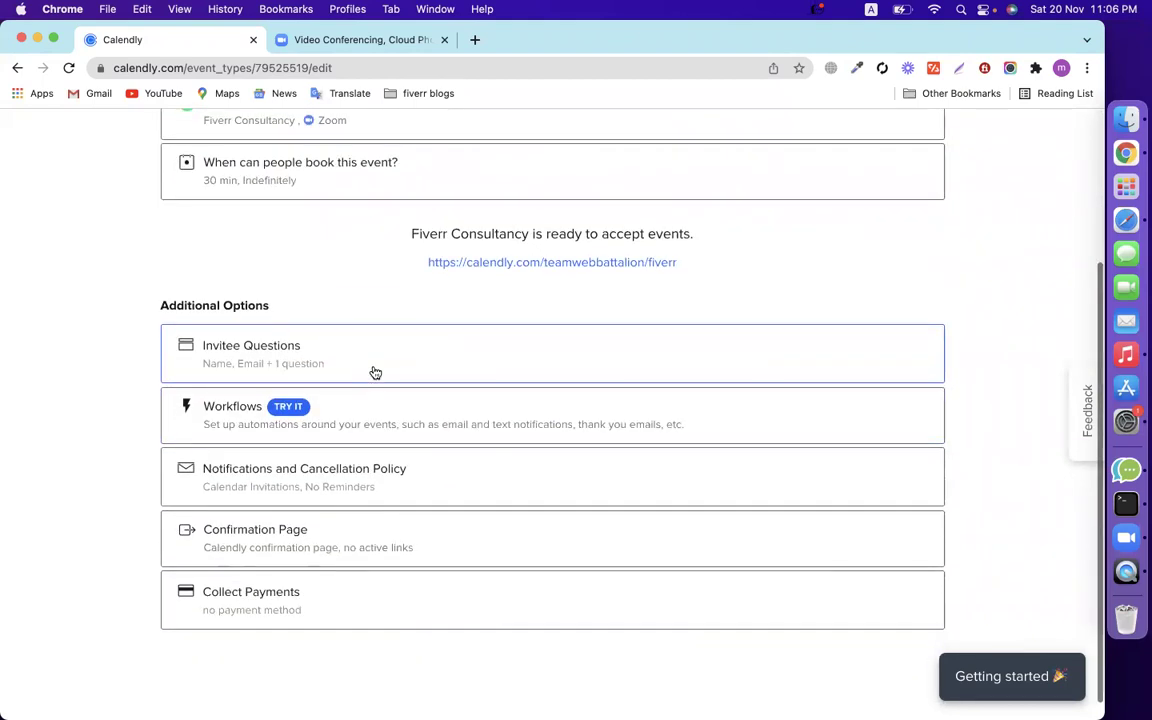
left_click(375, 372)
Review the Name input format and the preparation question, leaving both unchanged.
scroll(547, 426, "down", 3)
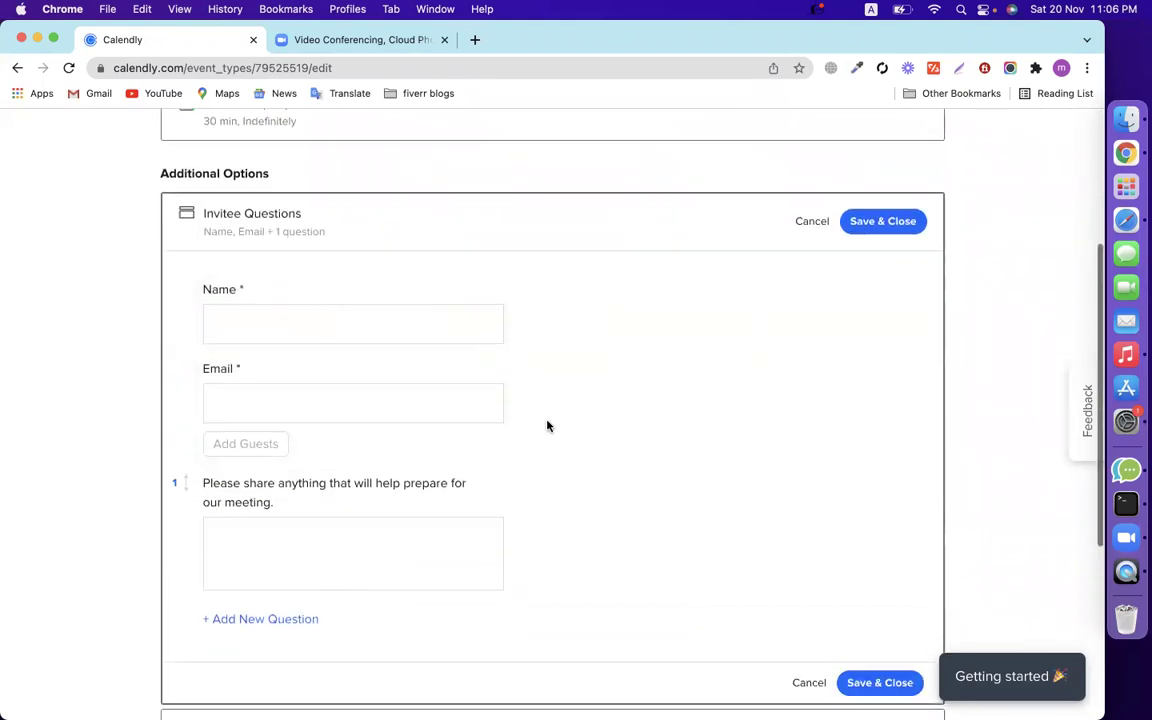
left_click(498, 232)
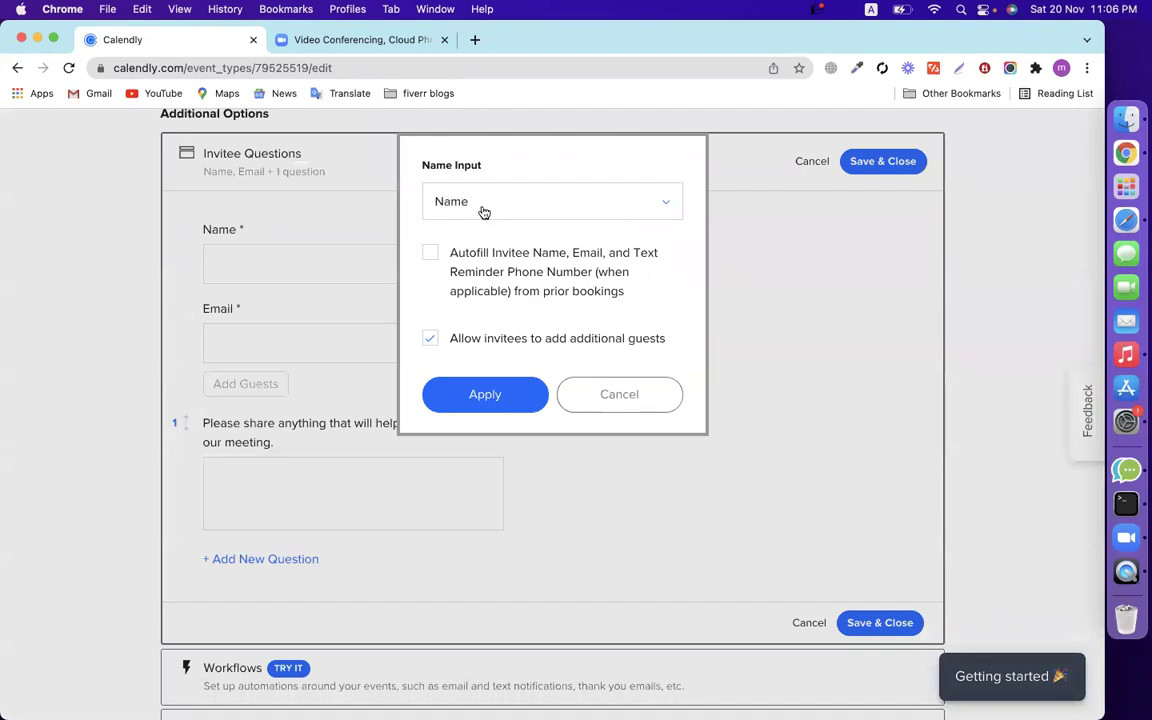
left_click(482, 211)
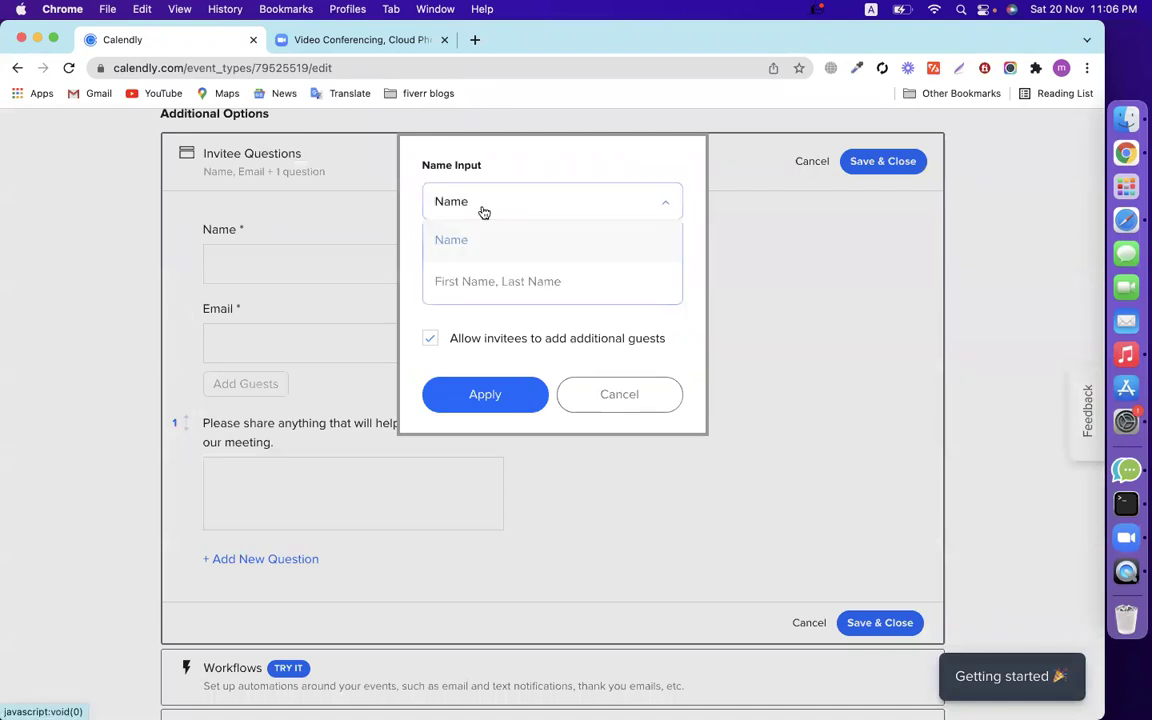
left_click(527, 160)
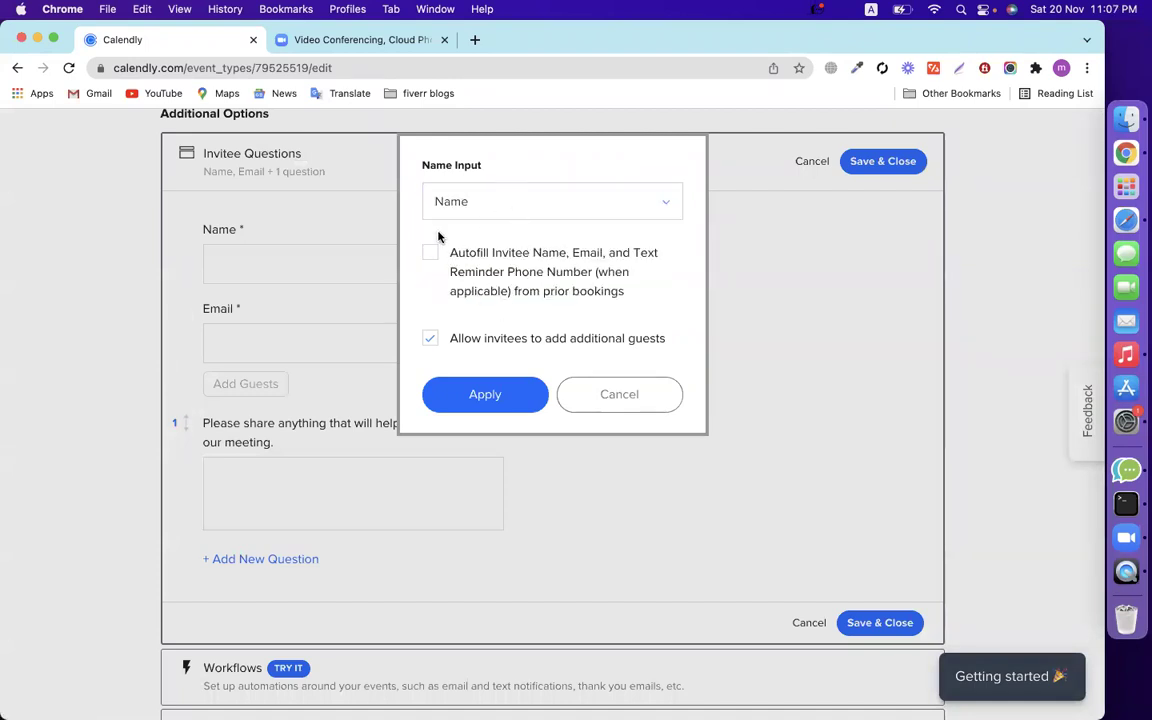
left_click(636, 404)
left_click(246, 362)
left_click(591, 406)
scroll(560, 483, "down", 2)
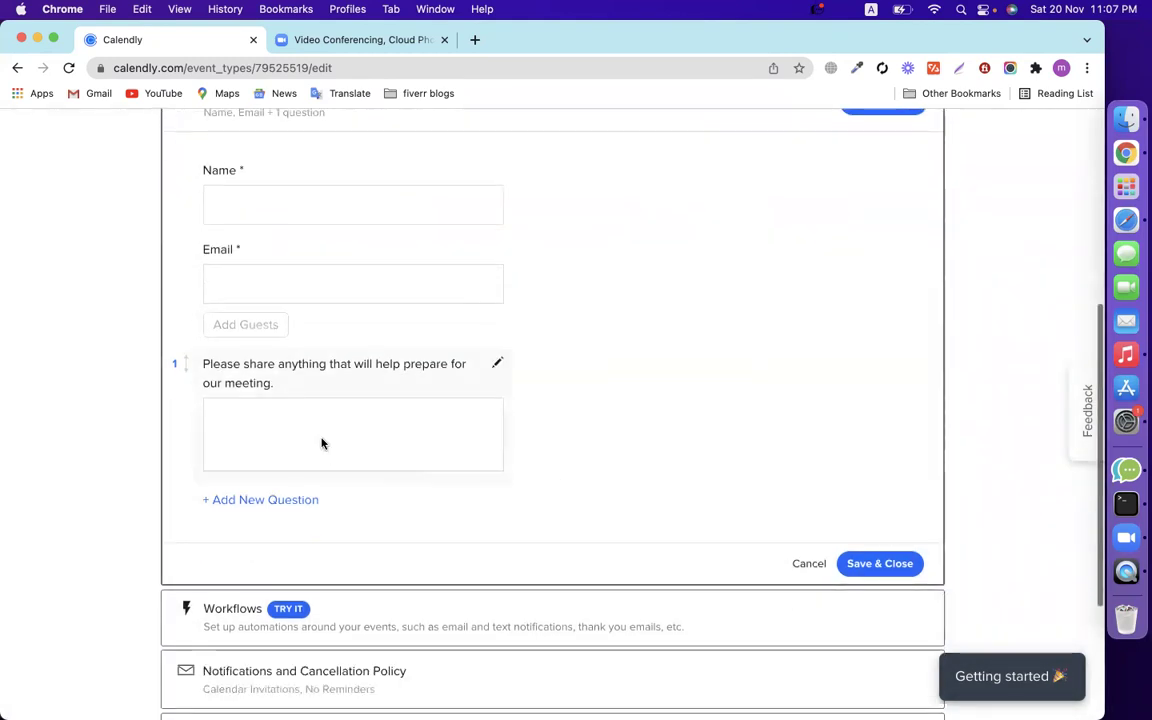
left_click(322, 443)
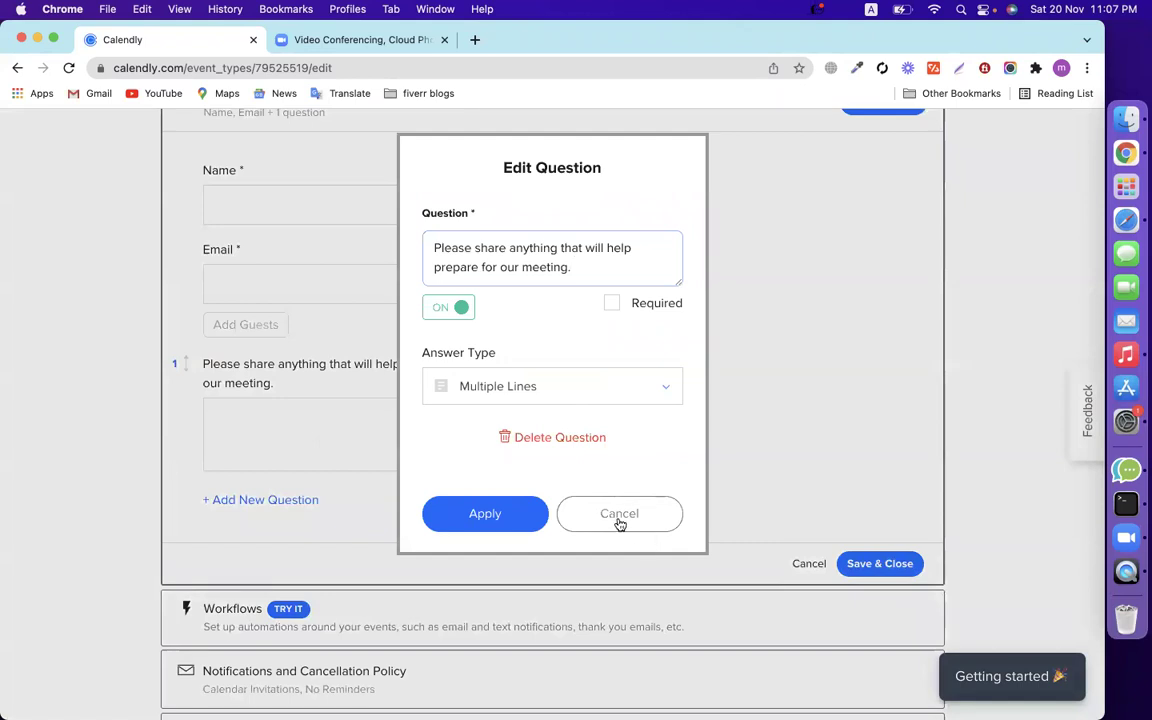
left_click(619, 522)
Add a required Phone Number question and move it above the preparation question.
left_click(285, 500)
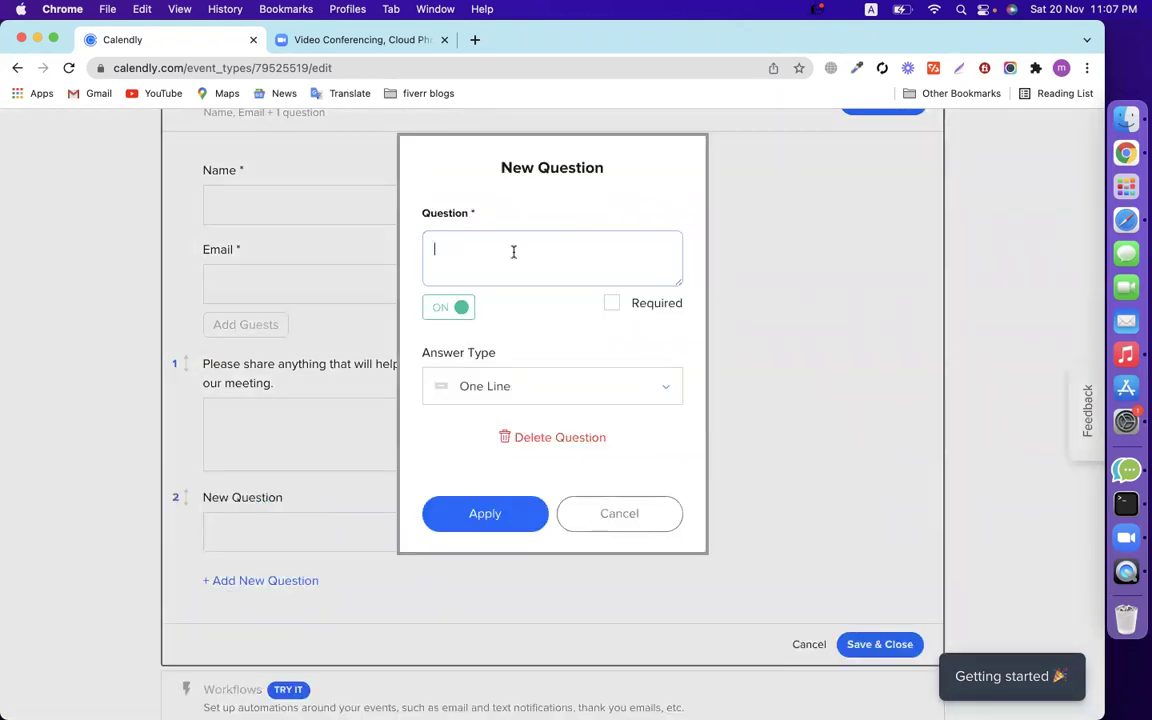
type("Phone")
left_click(522, 396)
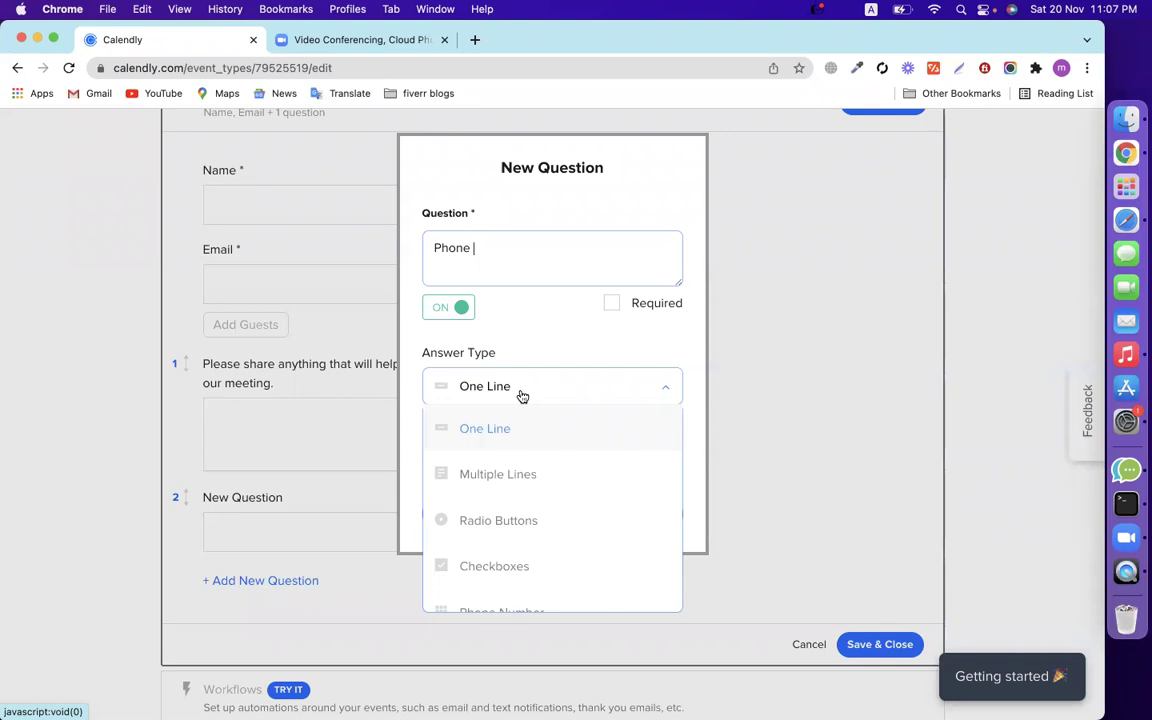
scroll(527, 437, "down", 1)
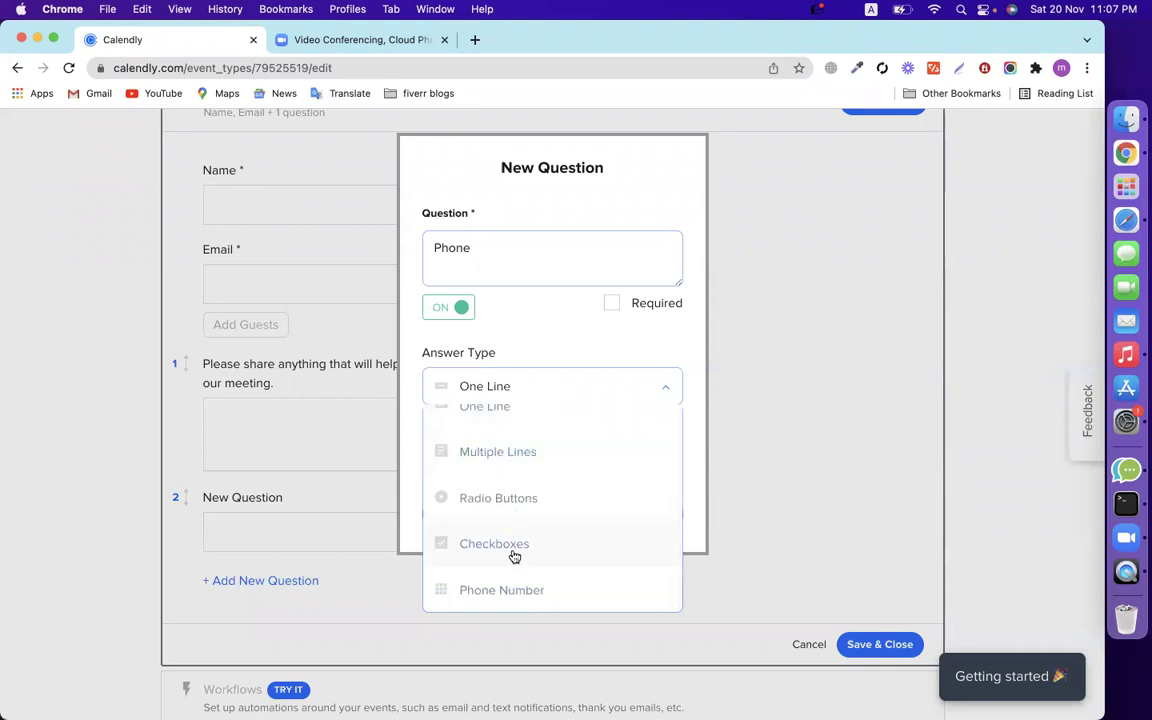
left_click(509, 589)
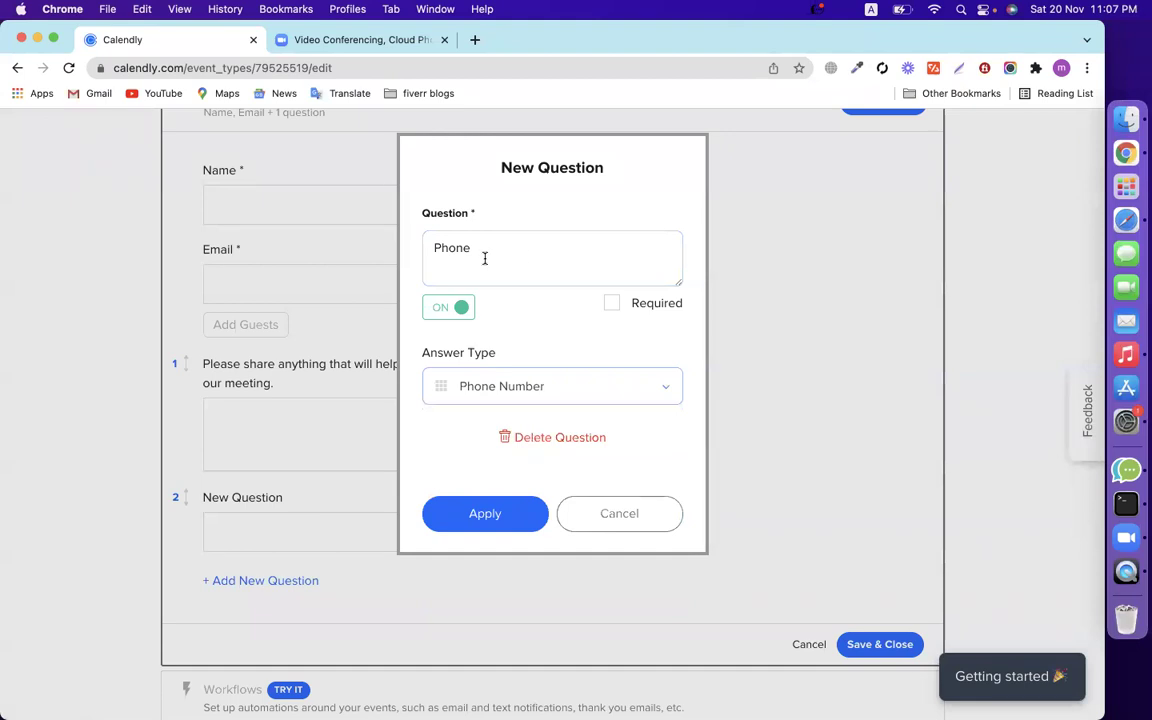
left_click(611, 304)
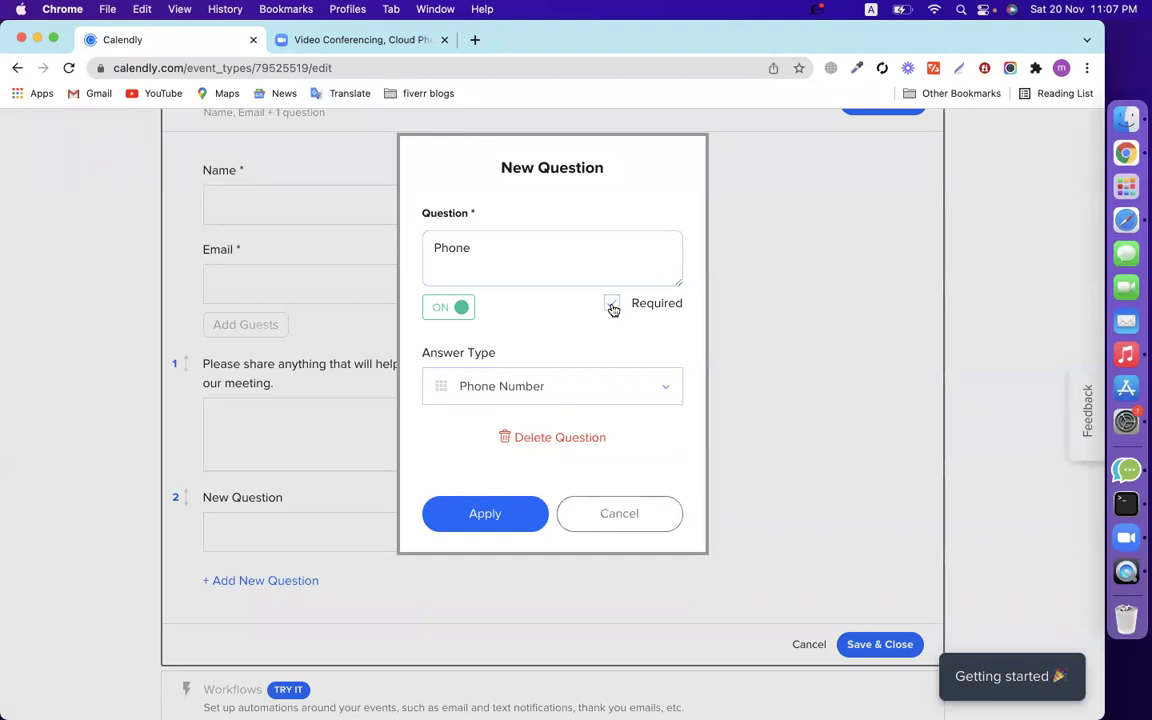
left_click(482, 514)
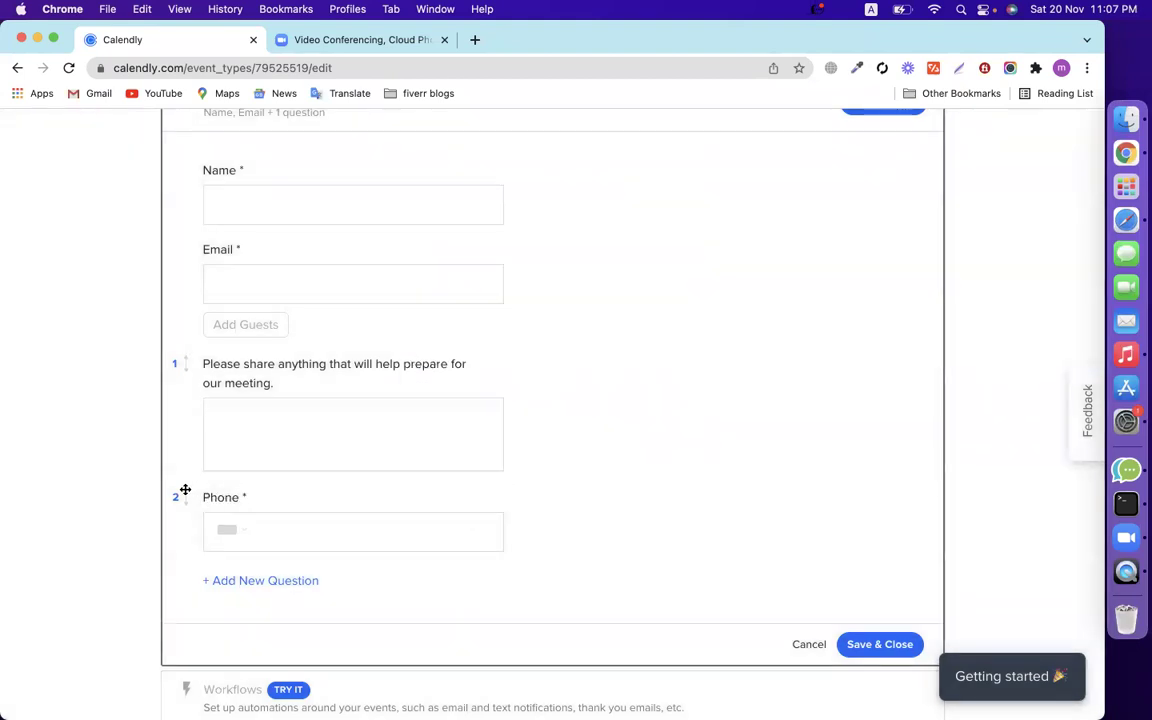
left_click_drag(185, 490, 191, 349)
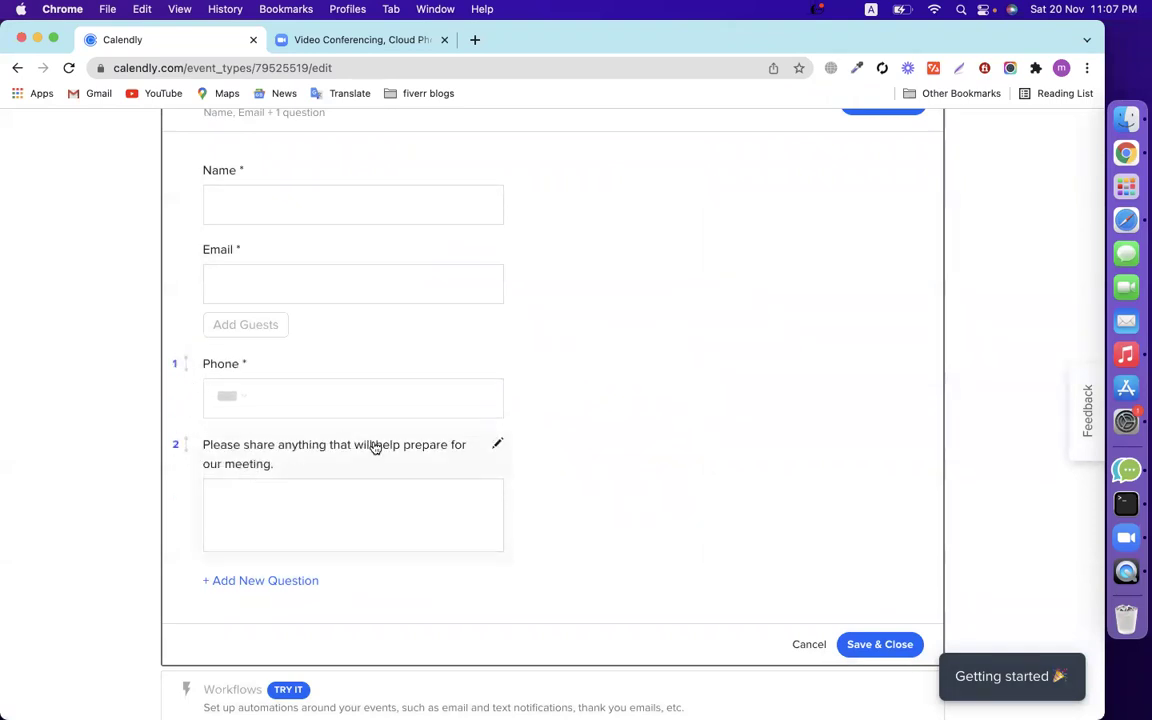
Reword the preparation question to 'What is the issue ?' and apply it.
left_click(497, 450)
left_click_drag(609, 260, 430, 236)
type("W")
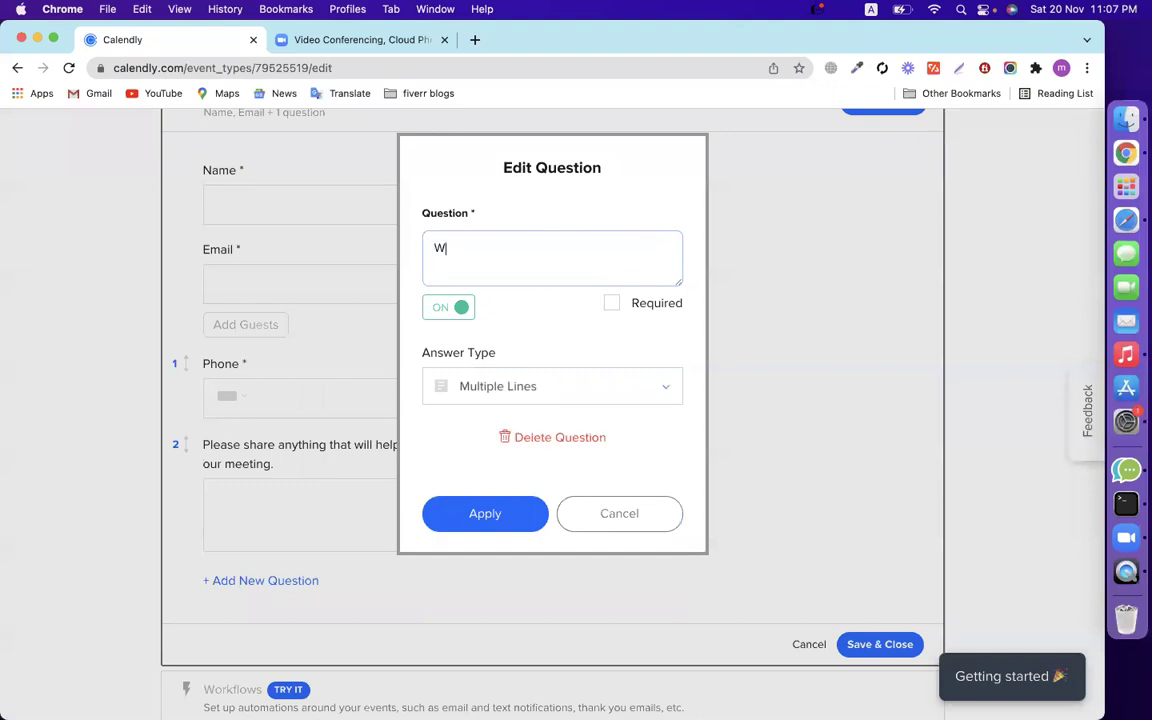
type("hat is the issue")
left_click(474, 512)
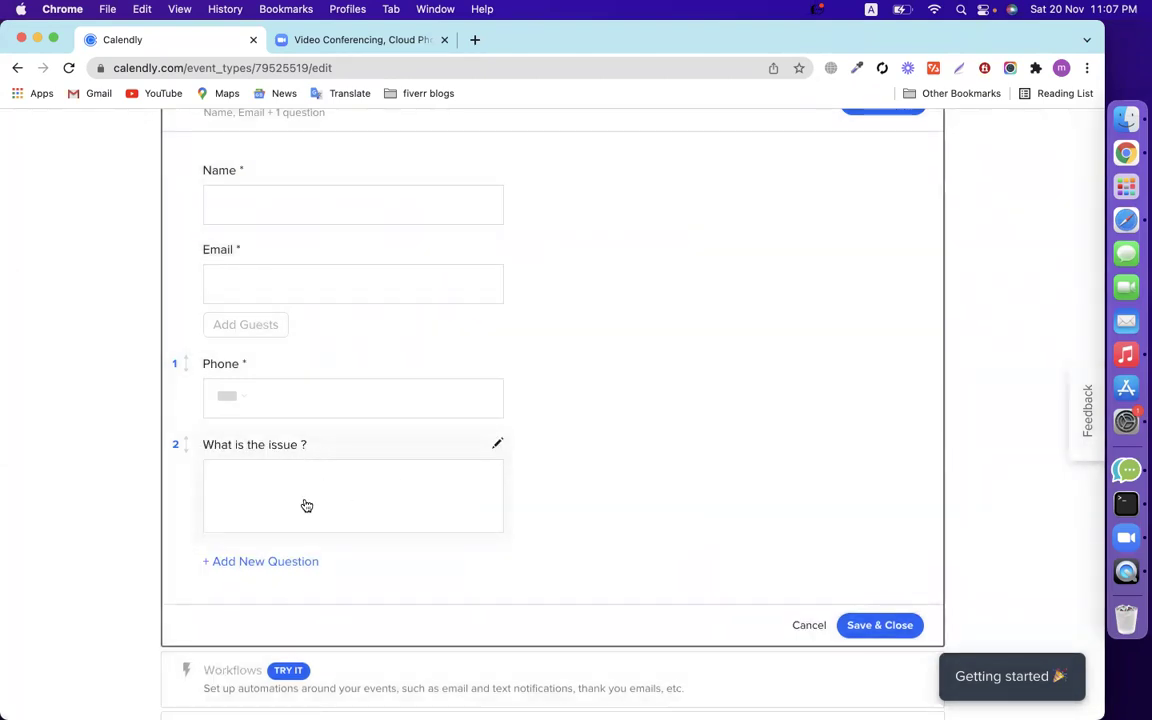
scroll(307, 505, "up", 2)
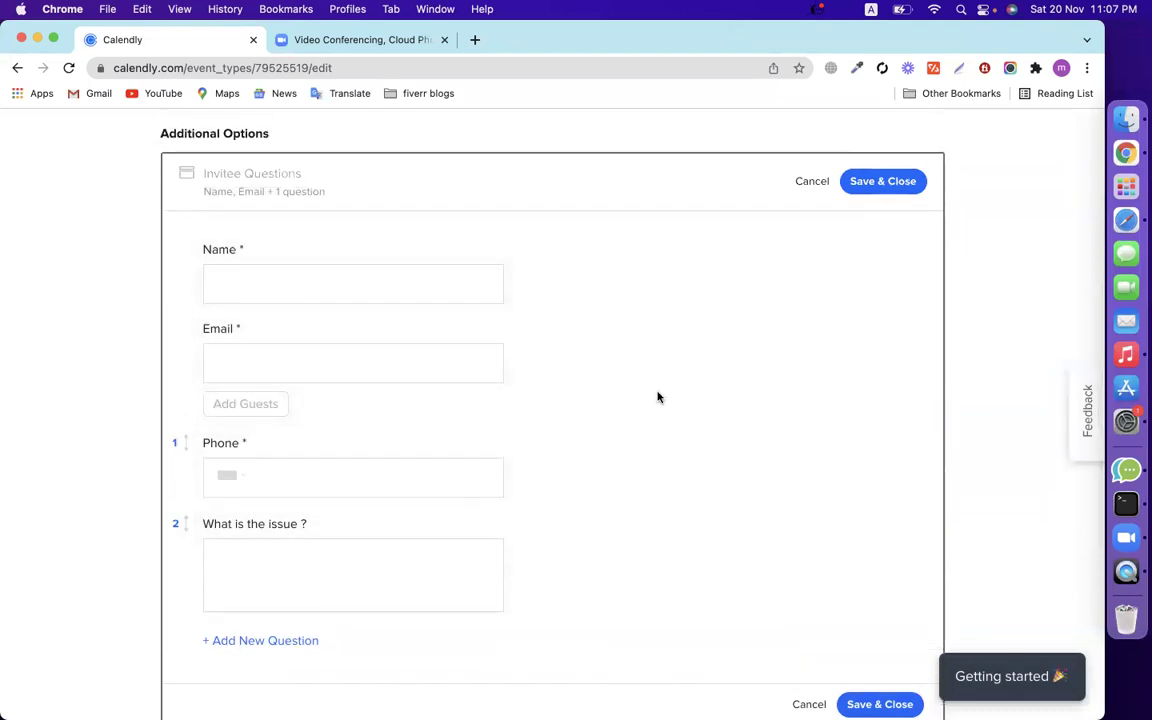
scroll(662, 400, "down", 3)
scroll(666, 403, "down", 3)
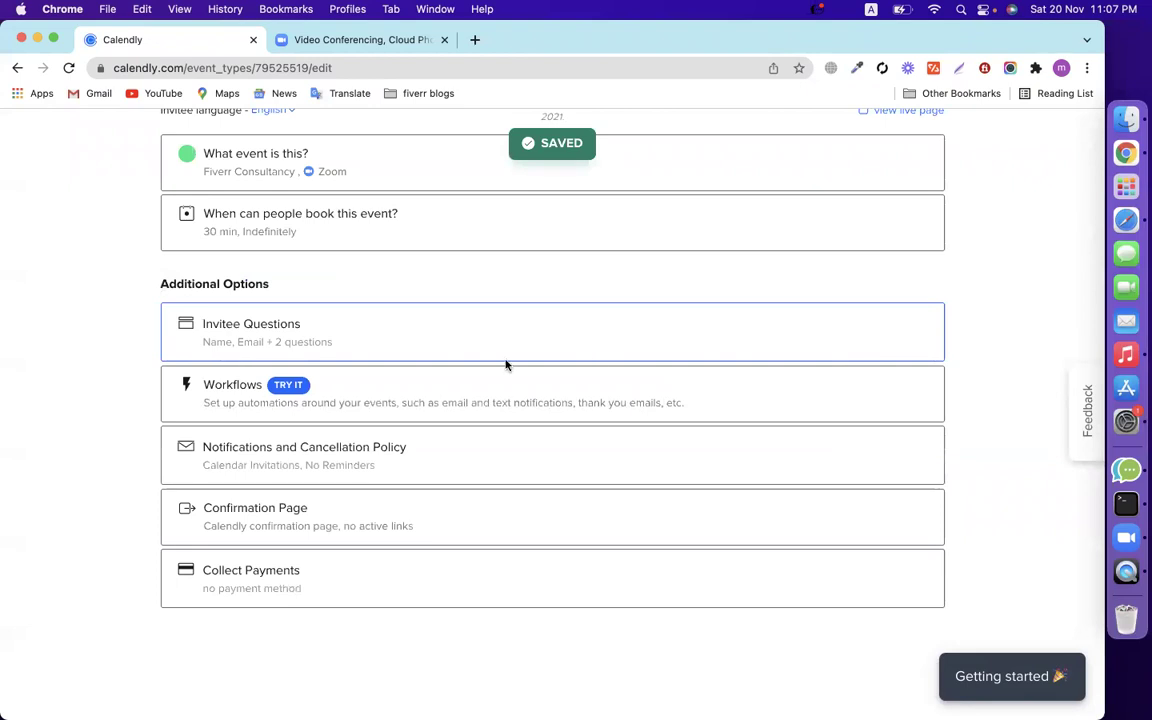
left_click(321, 410)
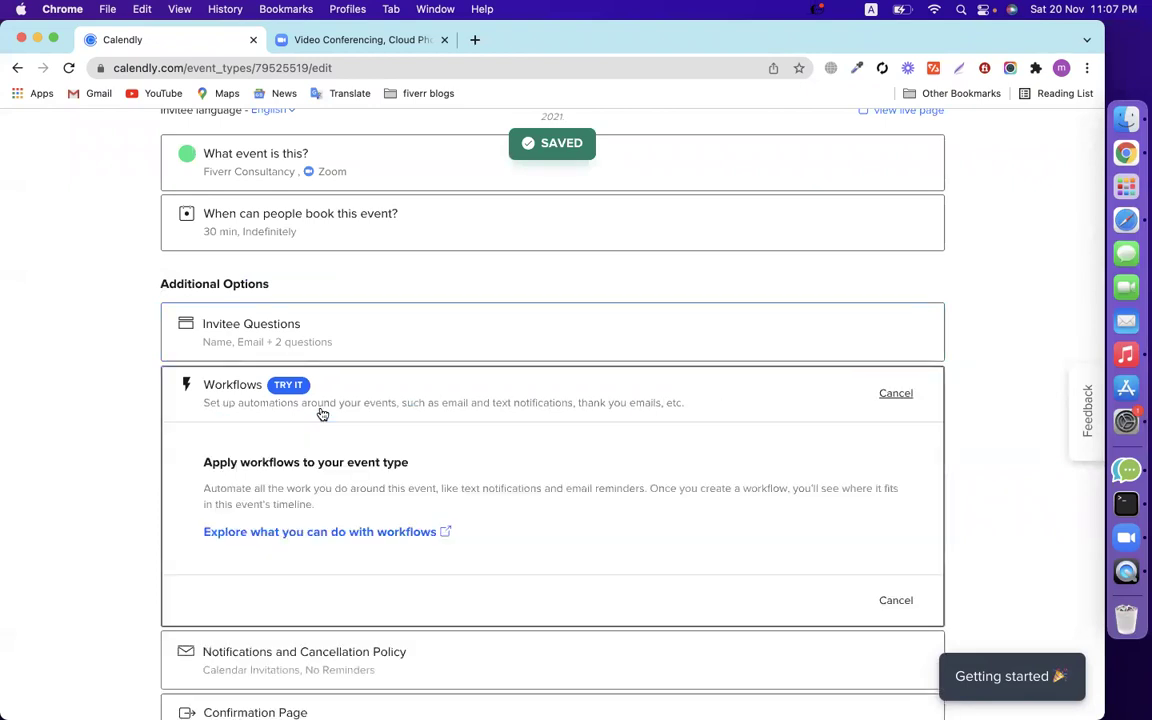
scroll(464, 458, "down", 3)
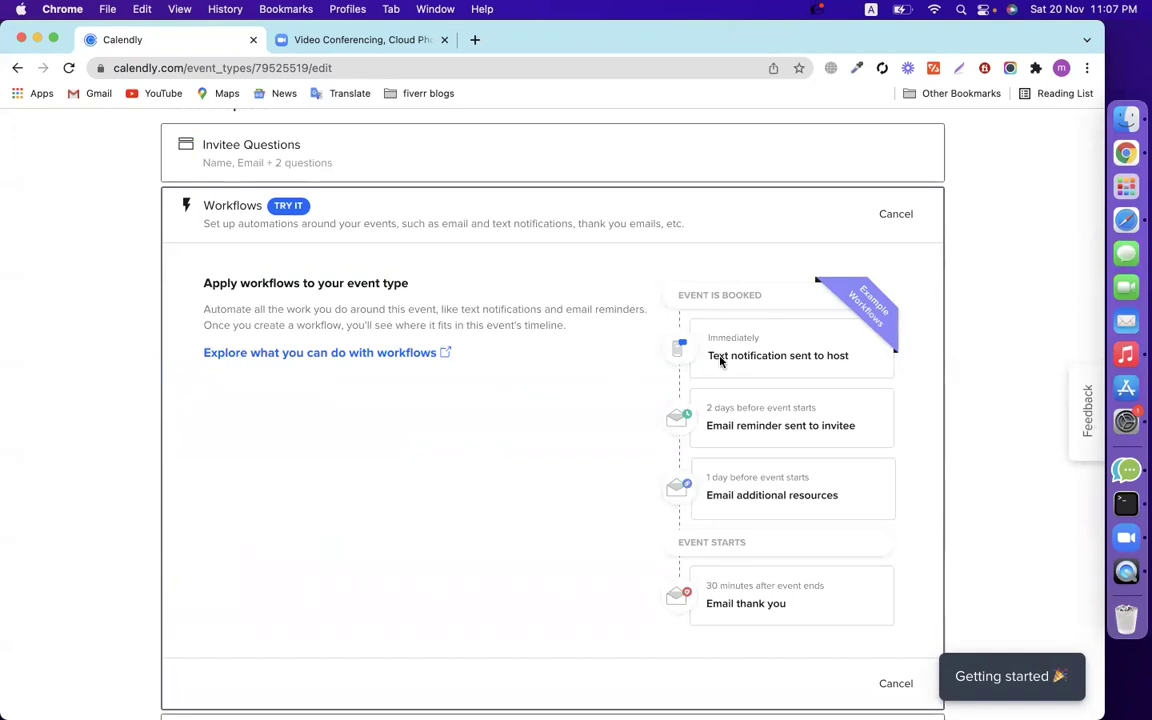
scroll(751, 365, "up", 3)
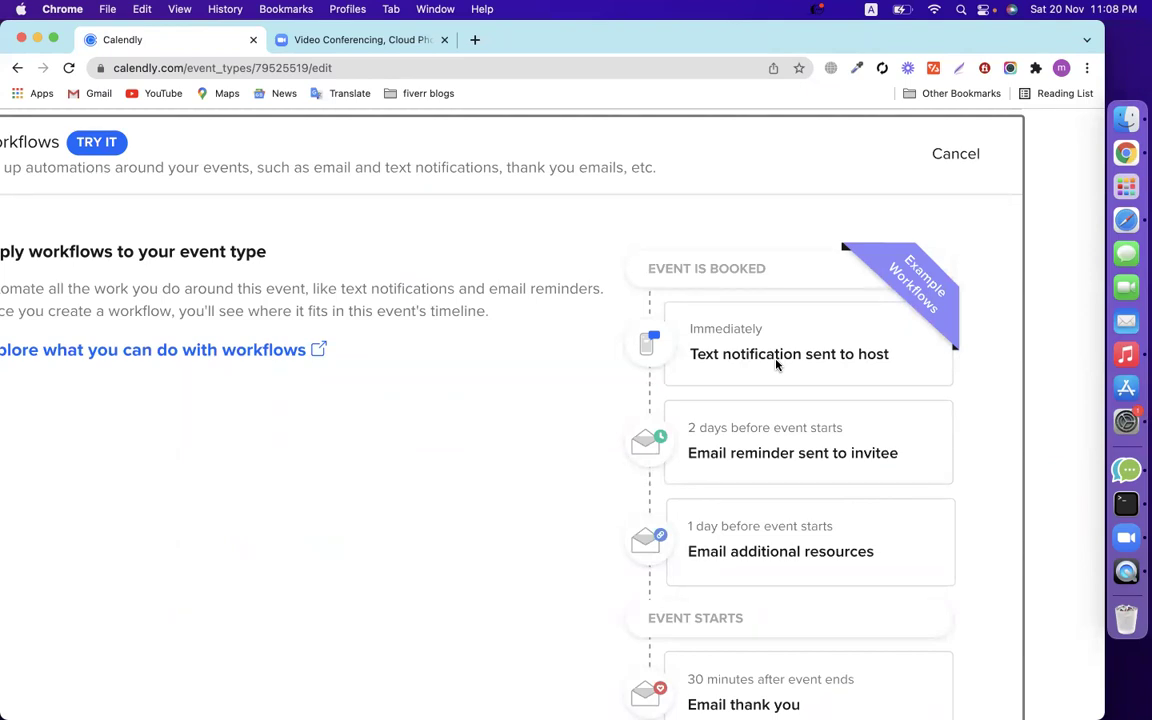
scroll(782, 470, "down", 2)
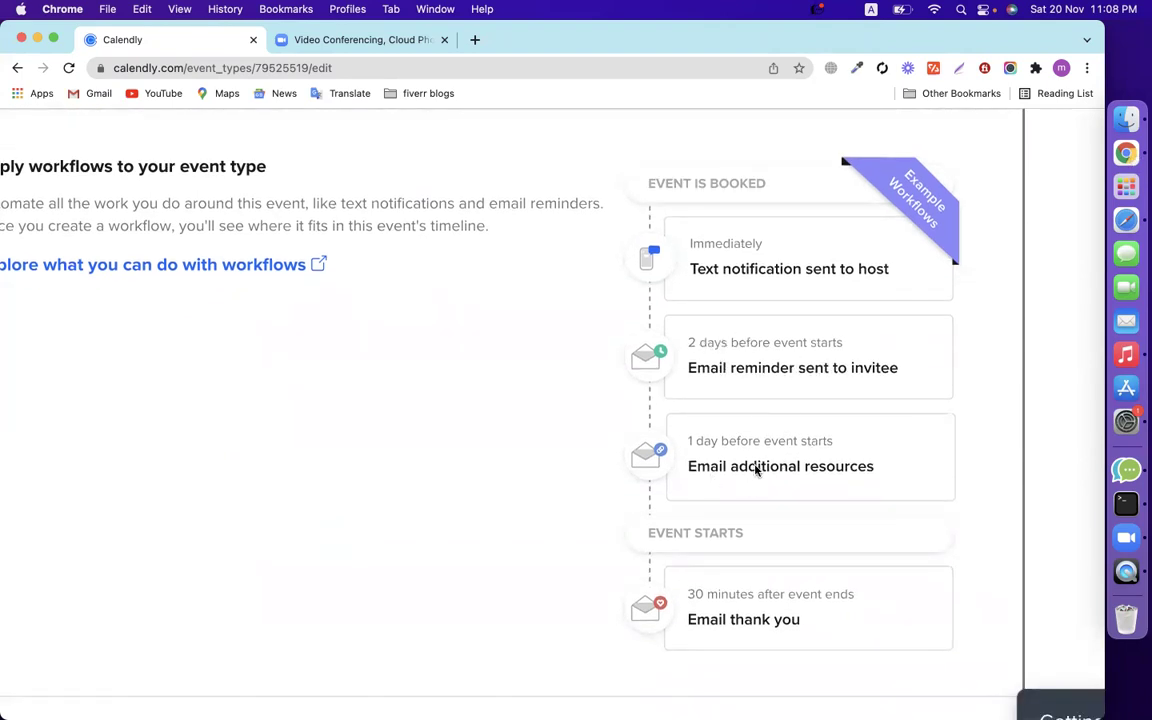
scroll(749, 483, "down", 4)
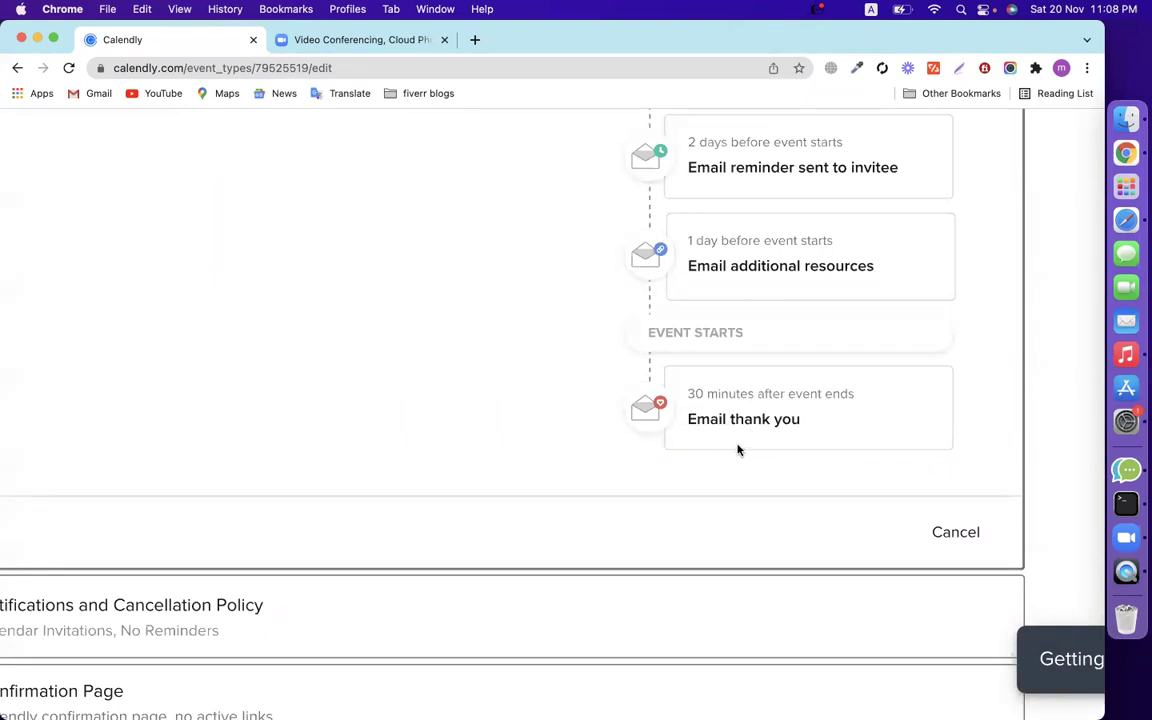
scroll(483, 422, "down", 5)
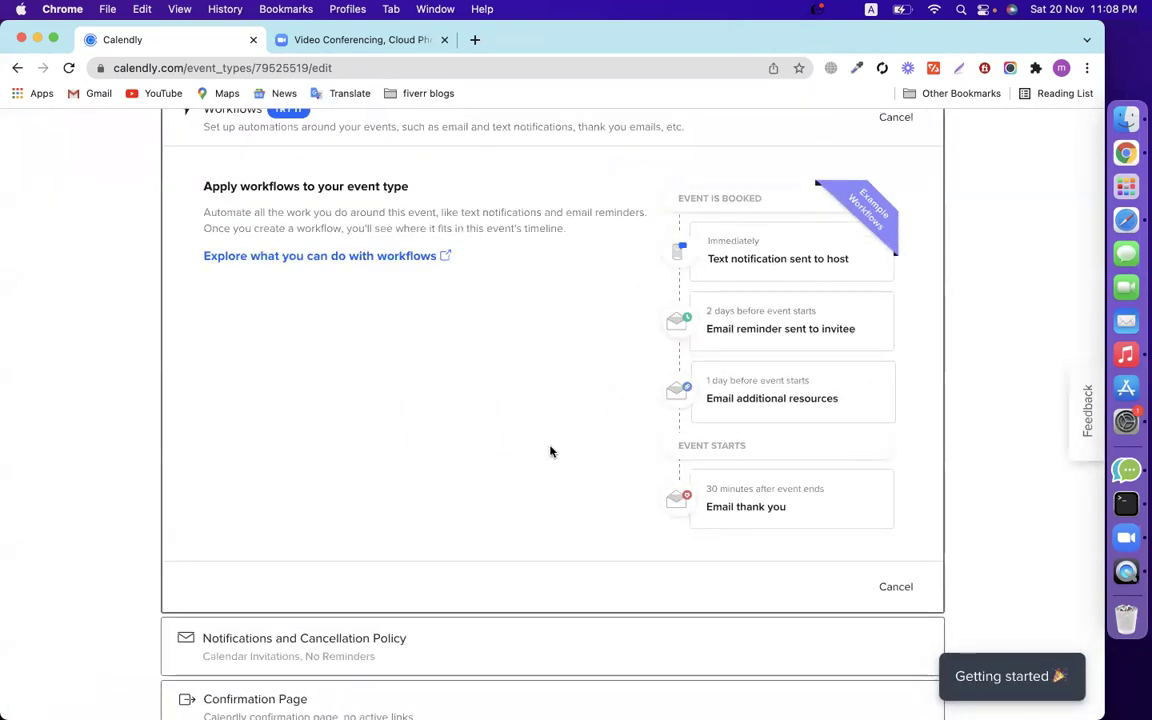
scroll(549, 451, "up", 1)
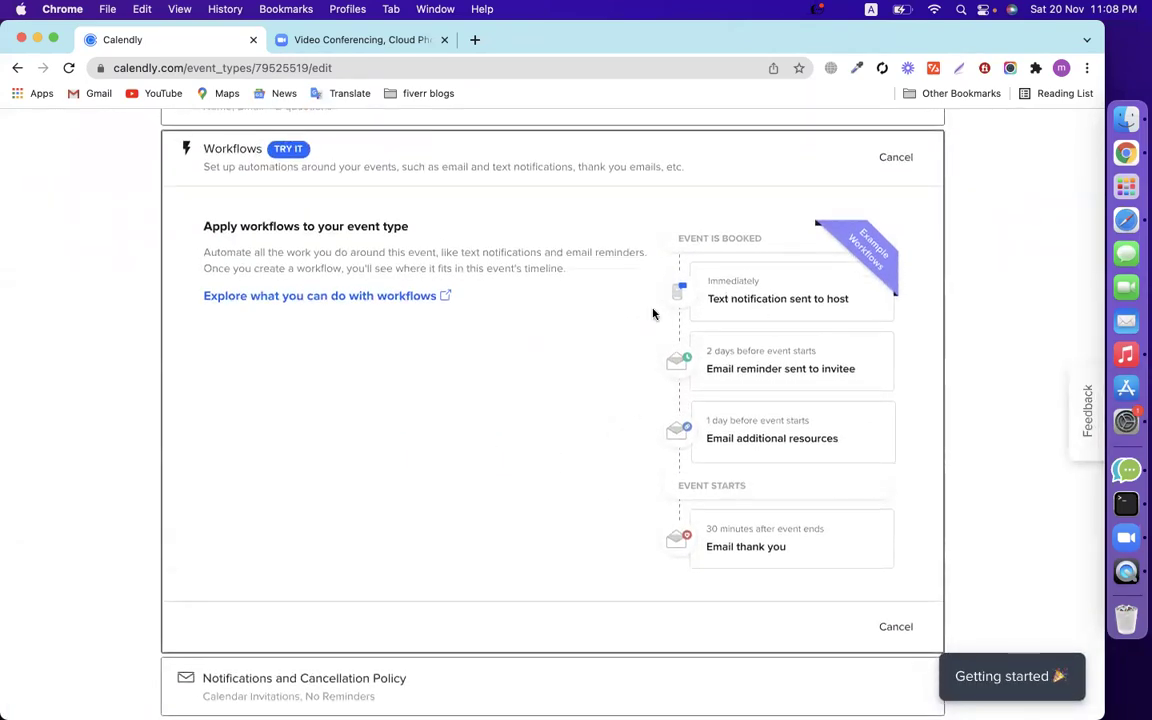
scroll(583, 338, "down", 1)
scroll(583, 338, "up", 2)
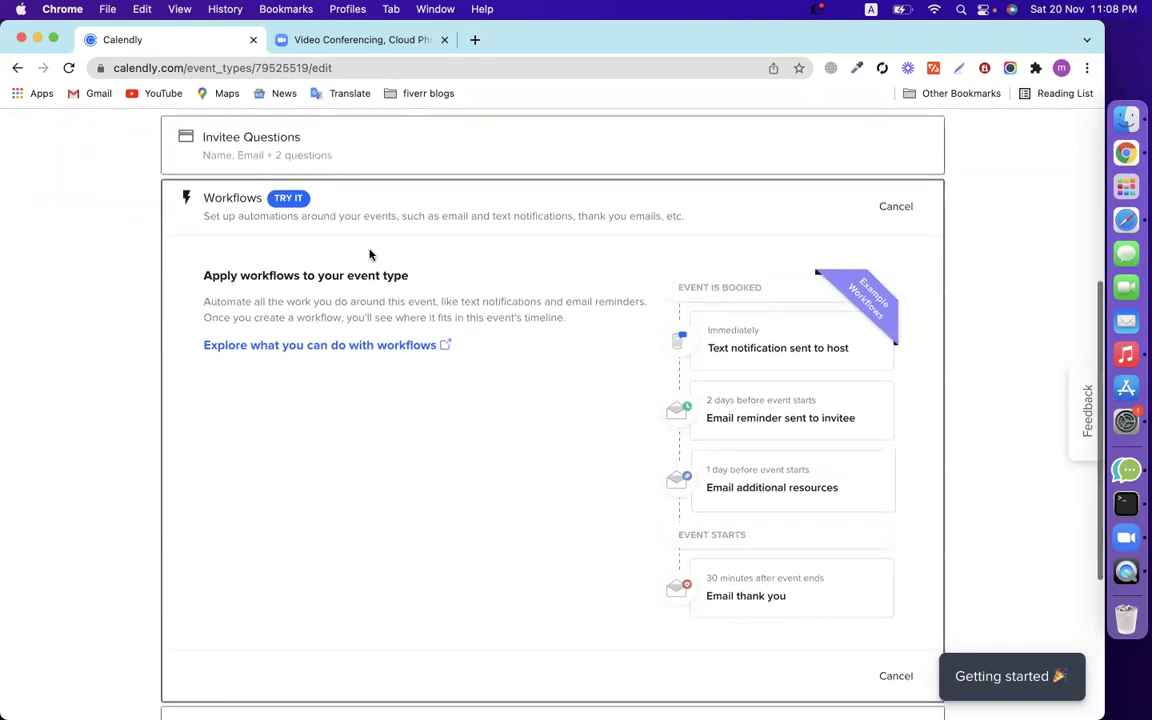
scroll(635, 499, "down", 5)
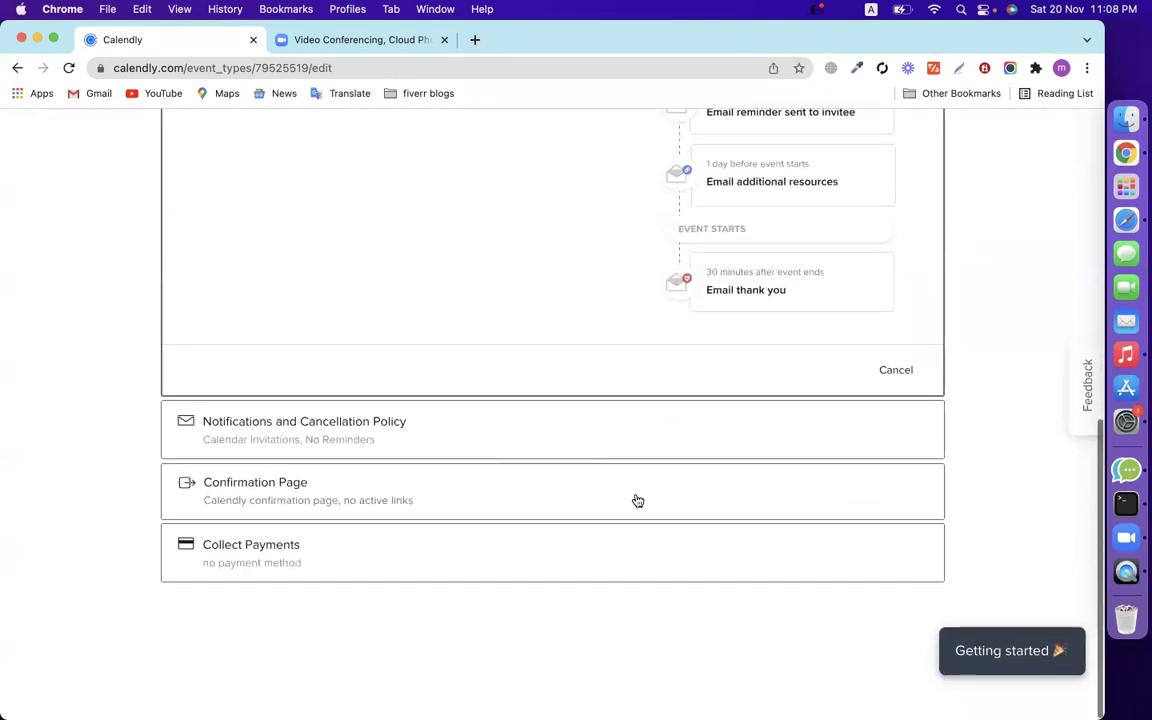
left_click(904, 395)
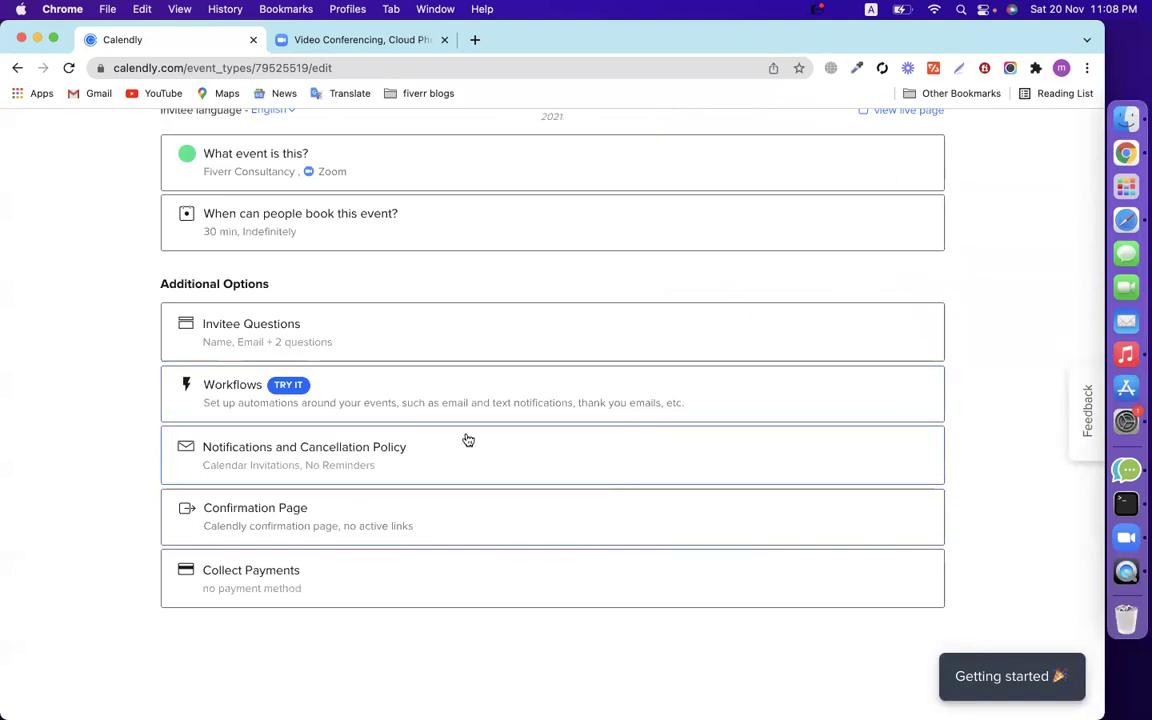
Expand the Notifications and Cancellation Policy settings.
left_click(404, 455)
scroll(380, 420, "up", 2)
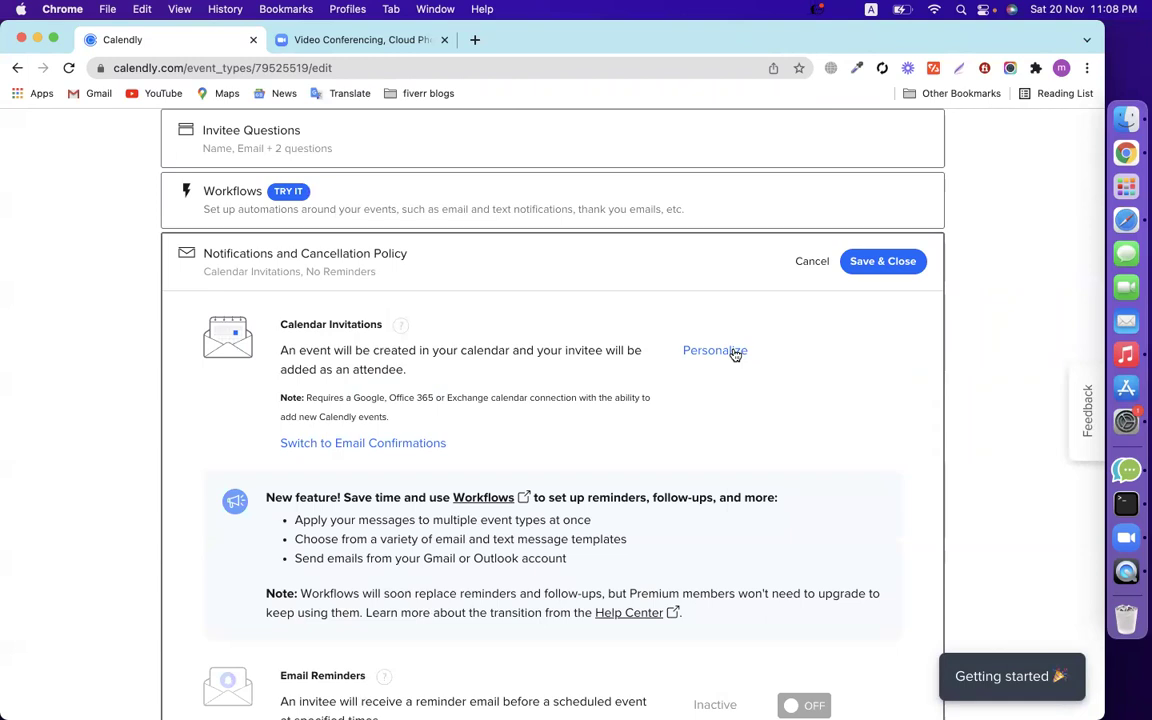
scroll(735, 354, "down", 5)
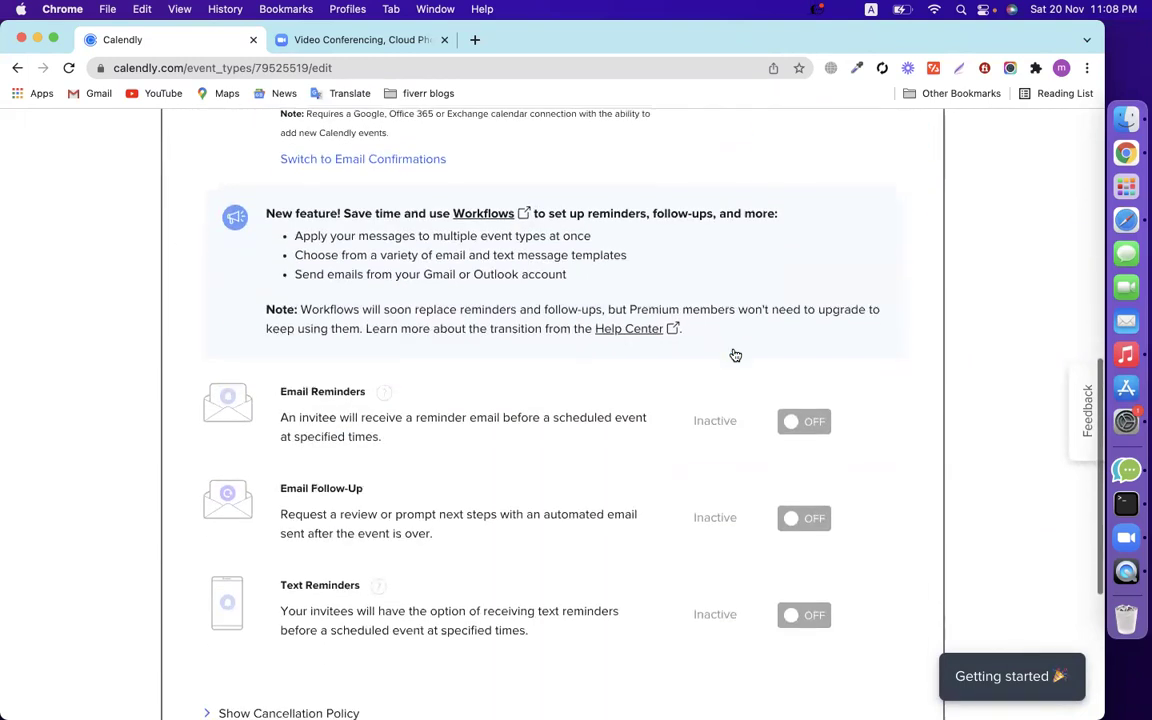
scroll(735, 354, "down", 2)
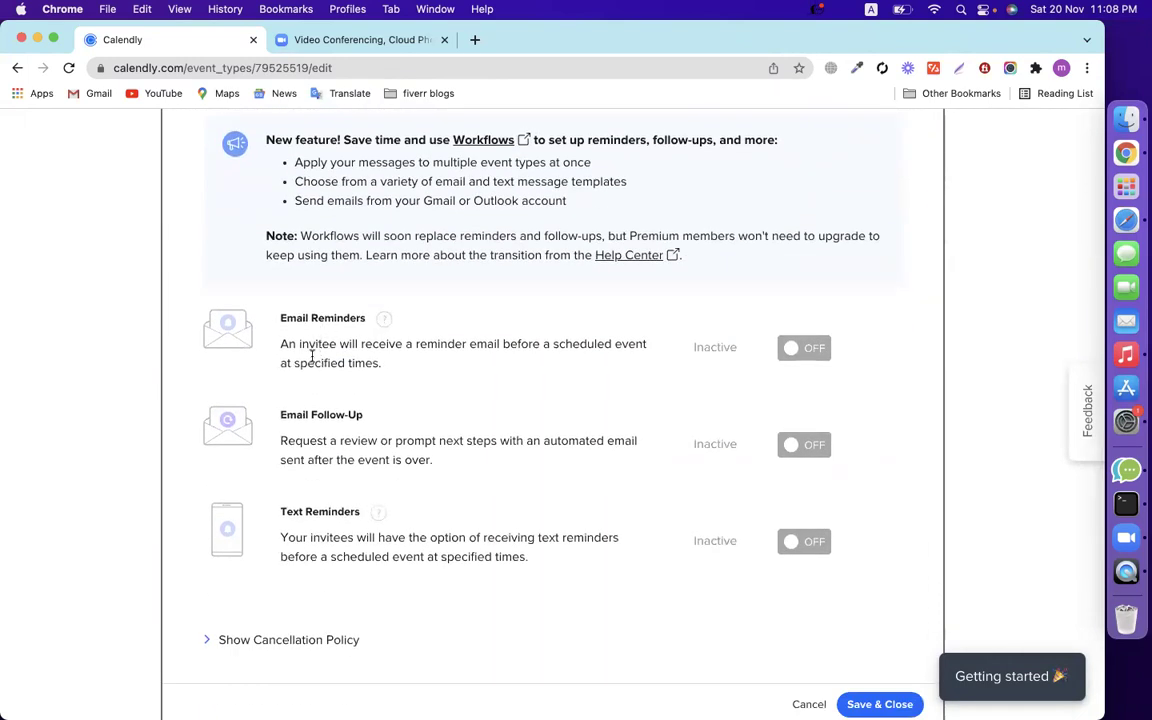
Attempt to enable email reminders, cancel the upgrade prompt, and bring up Confirmation Page settings.
left_click_drag(298, 348, 437, 348)
left_click(800, 348)
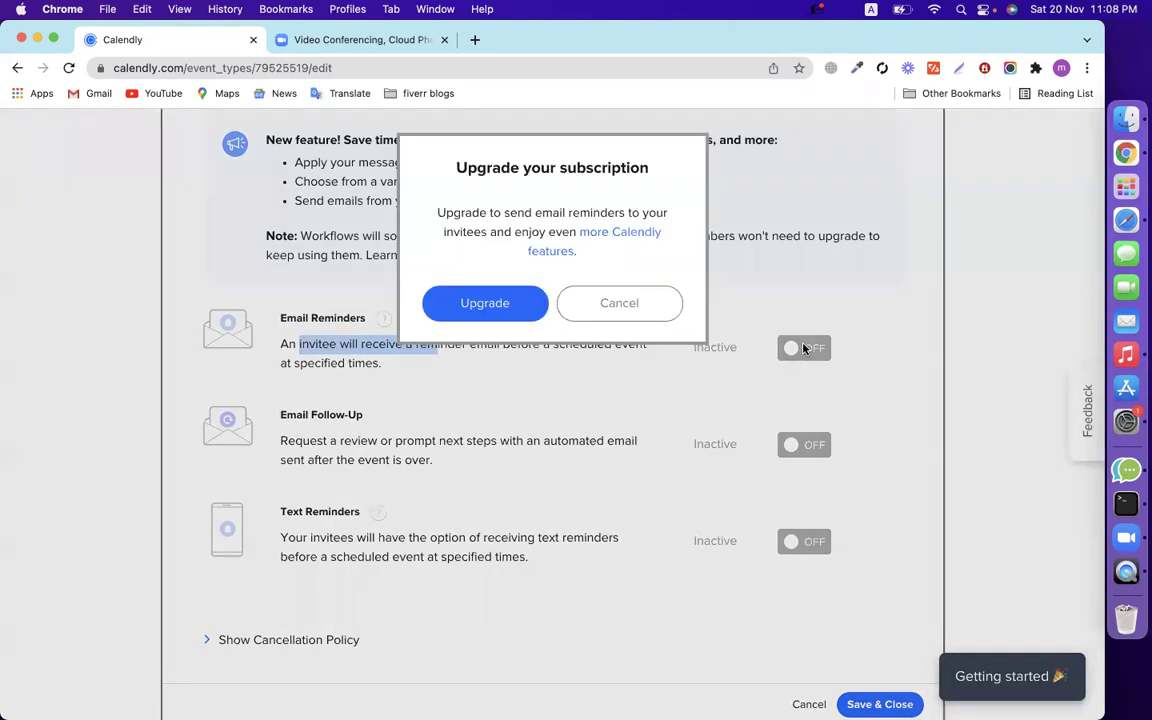
left_click_drag(458, 167, 676, 168)
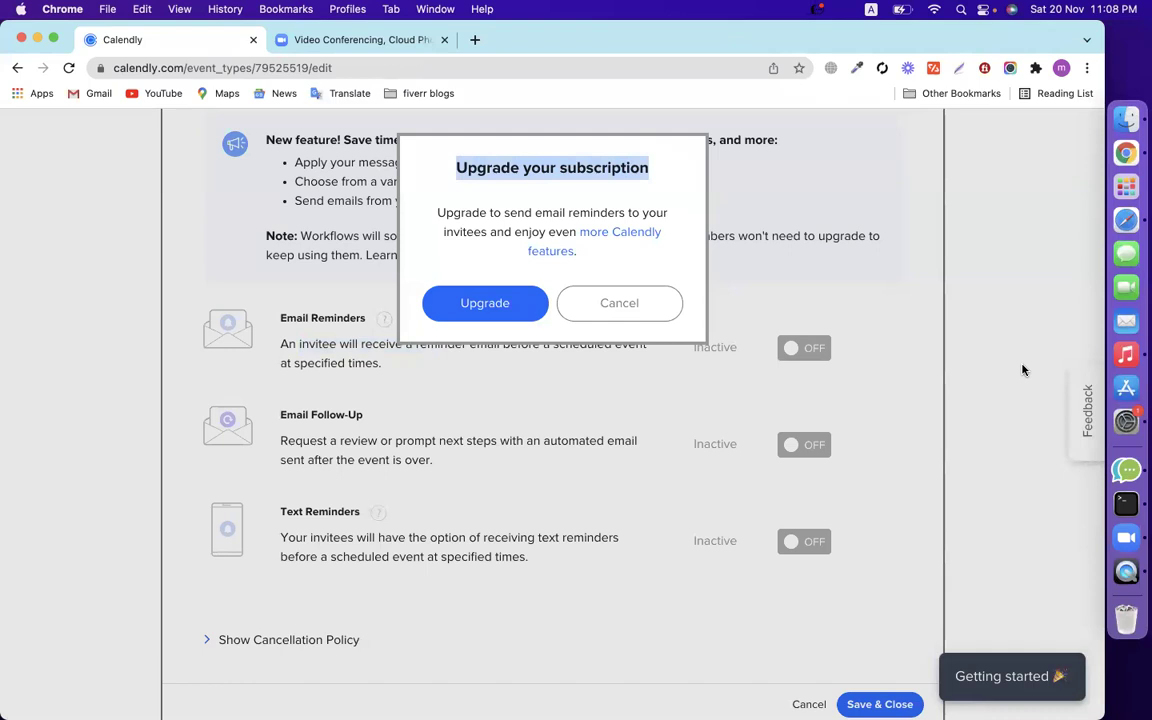
left_click(612, 308)
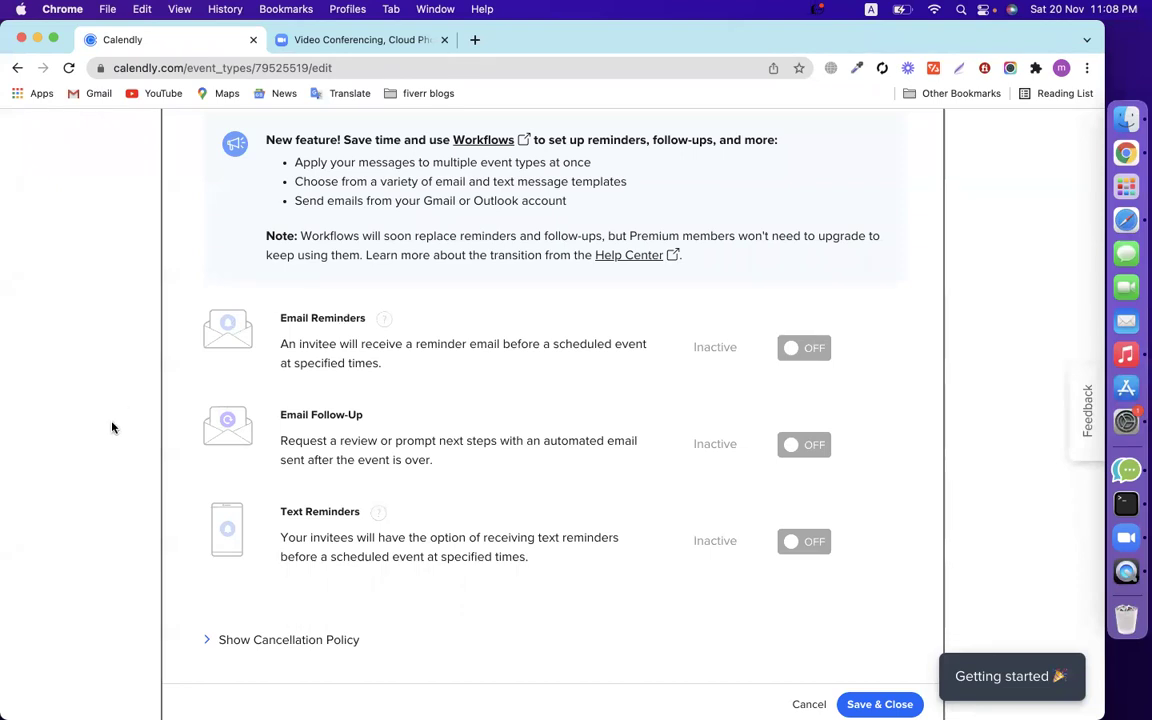
scroll(110, 427, "down", 5)
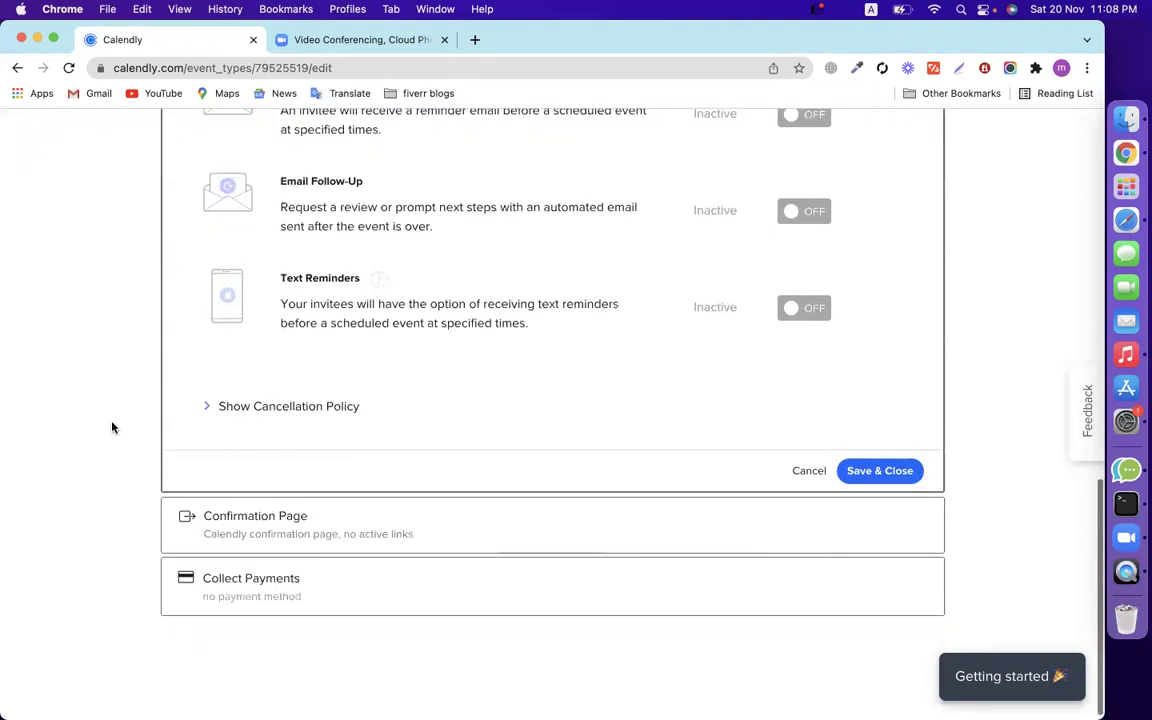
left_click(517, 509)
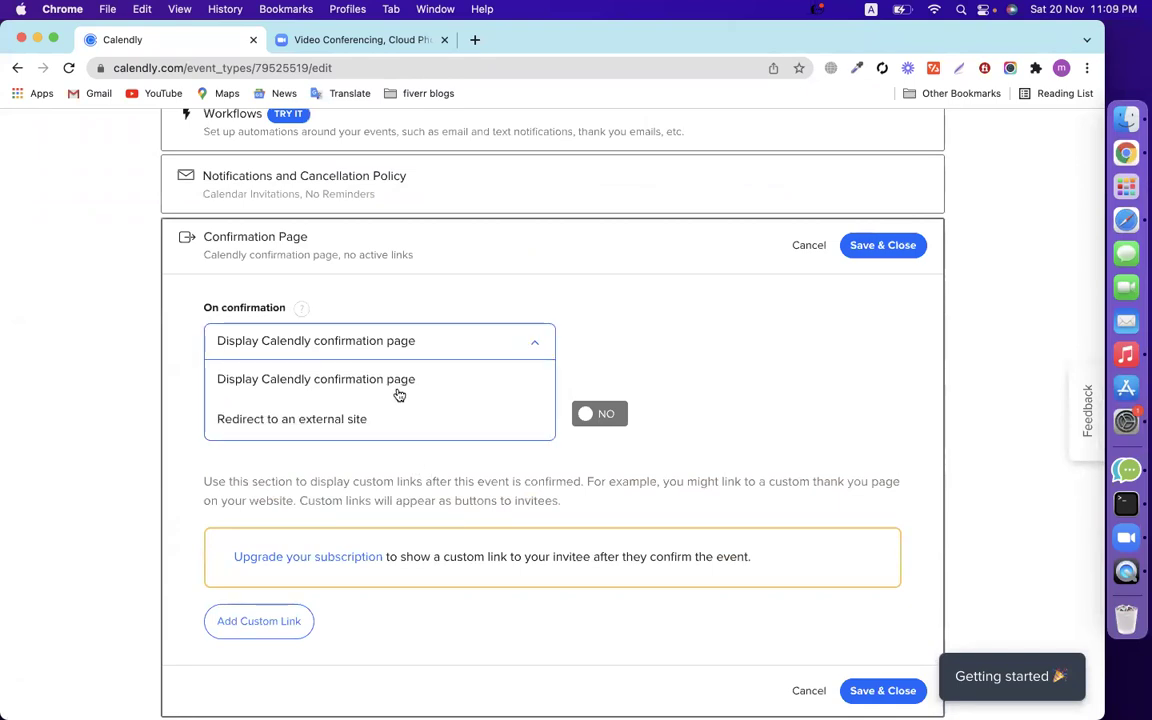
left_click(338, 418)
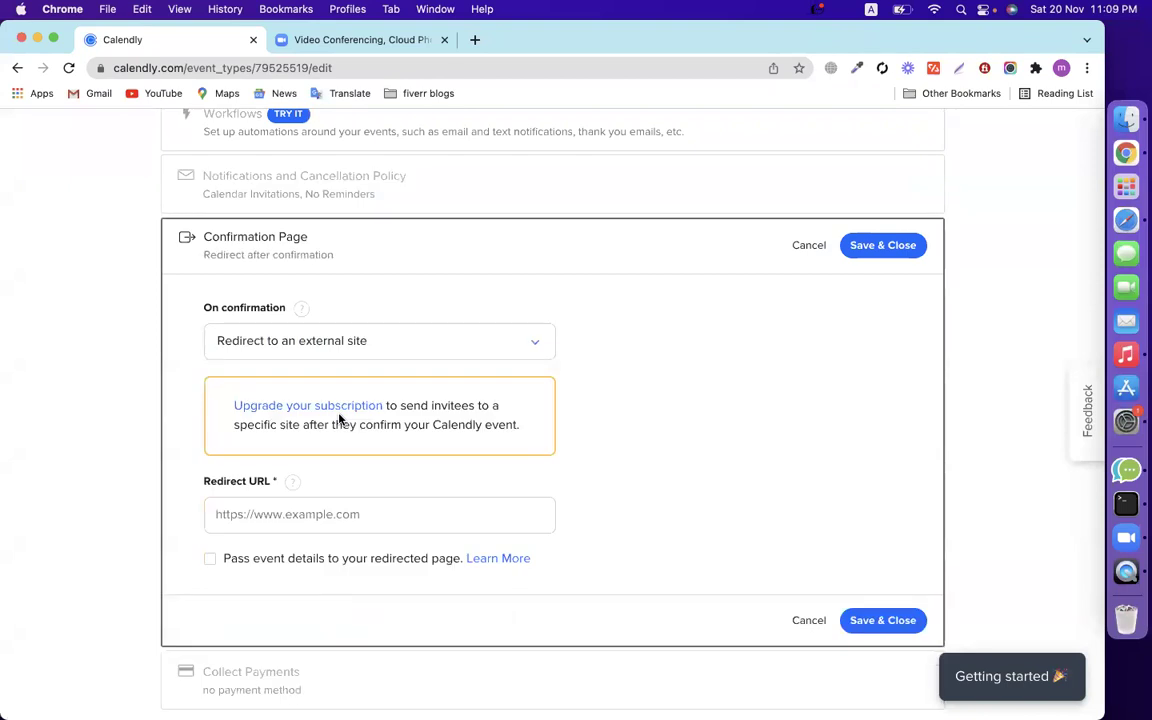
left_click(329, 514)
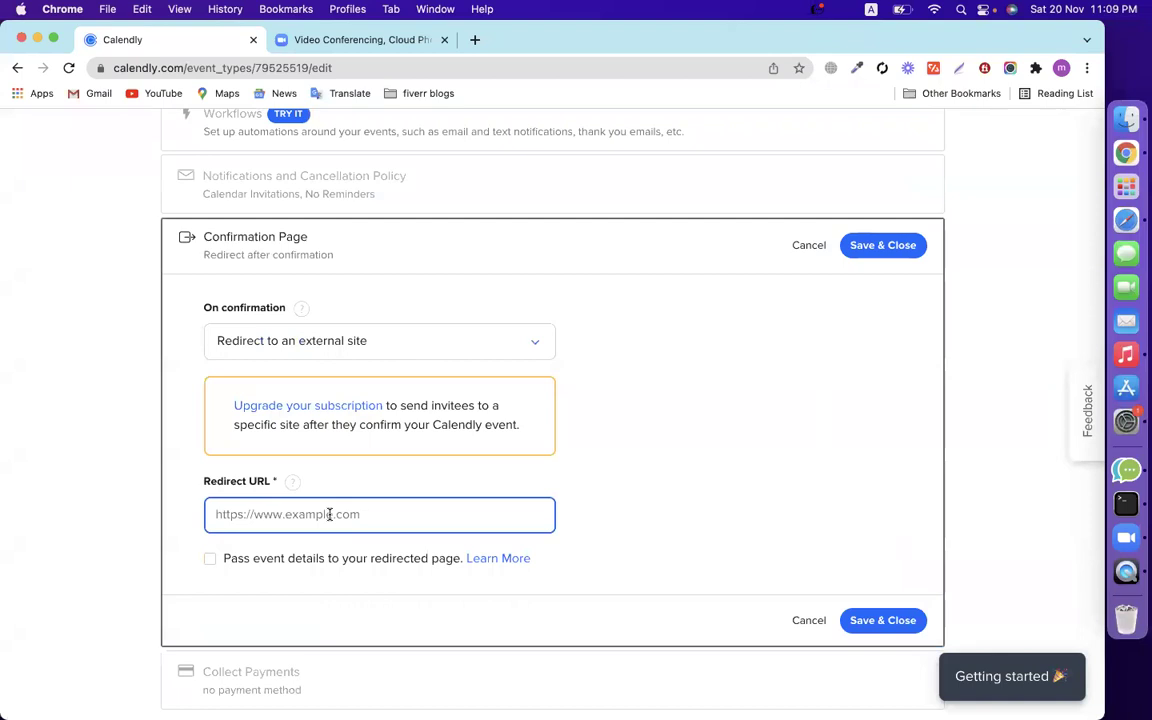
left_click(306, 350)
left_click(283, 381)
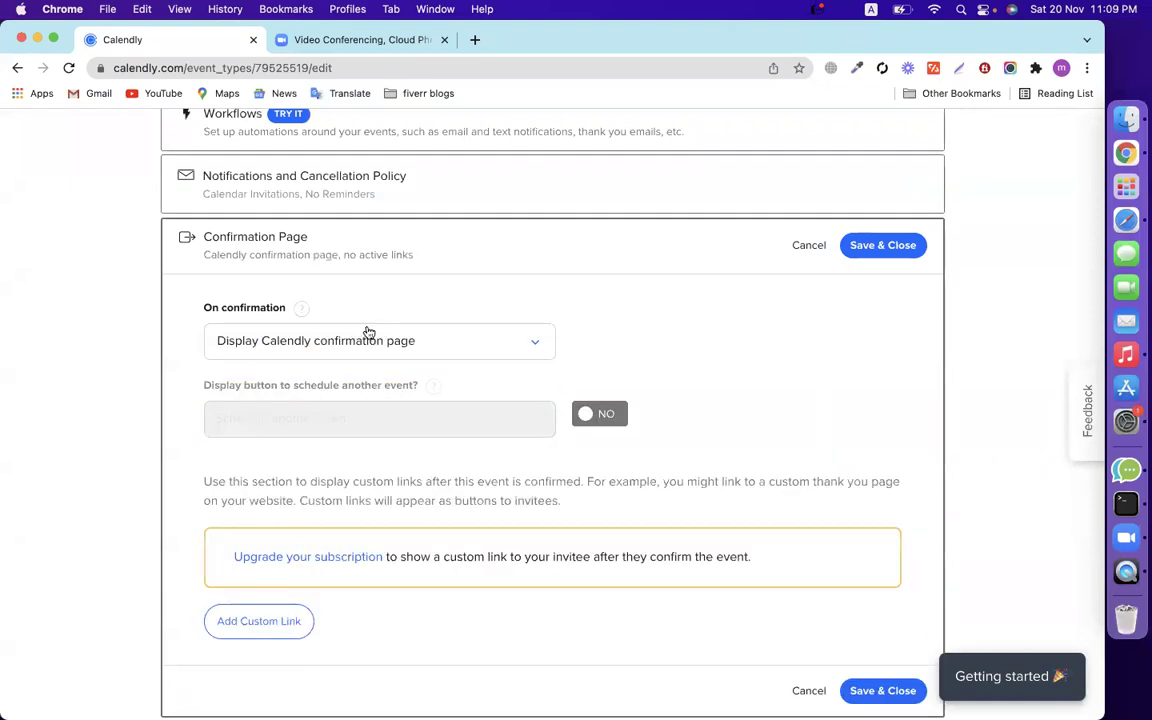
scroll(530, 378, "down", 4)
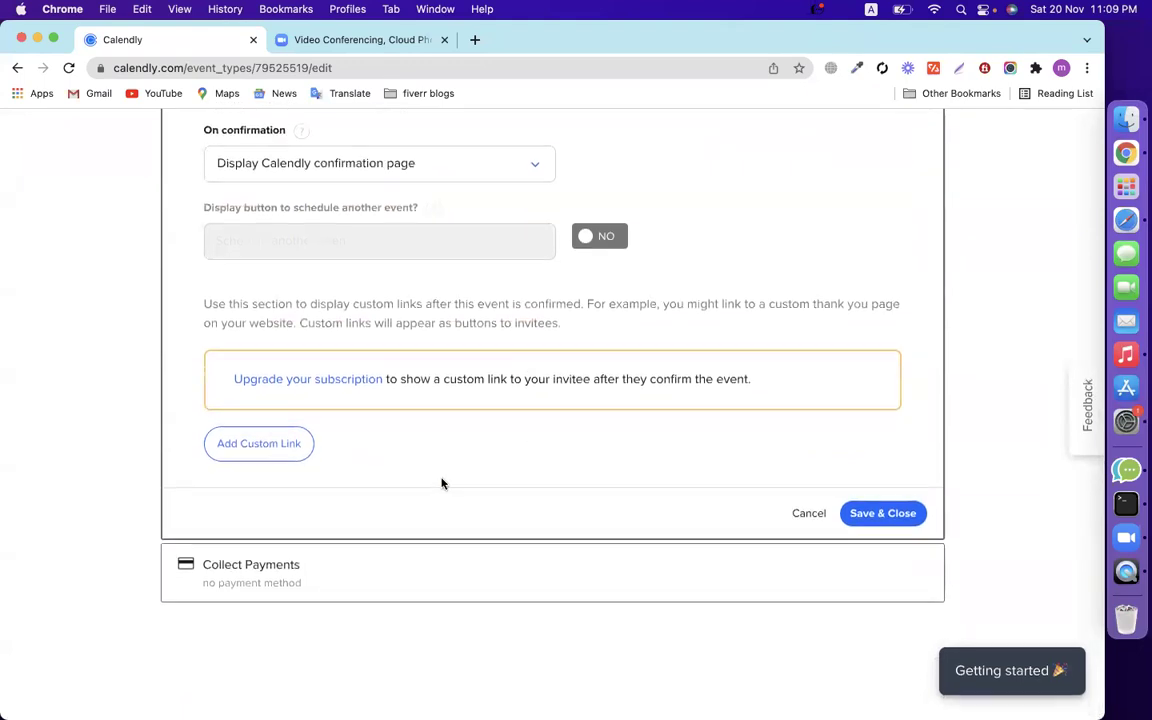
left_click(488, 582)
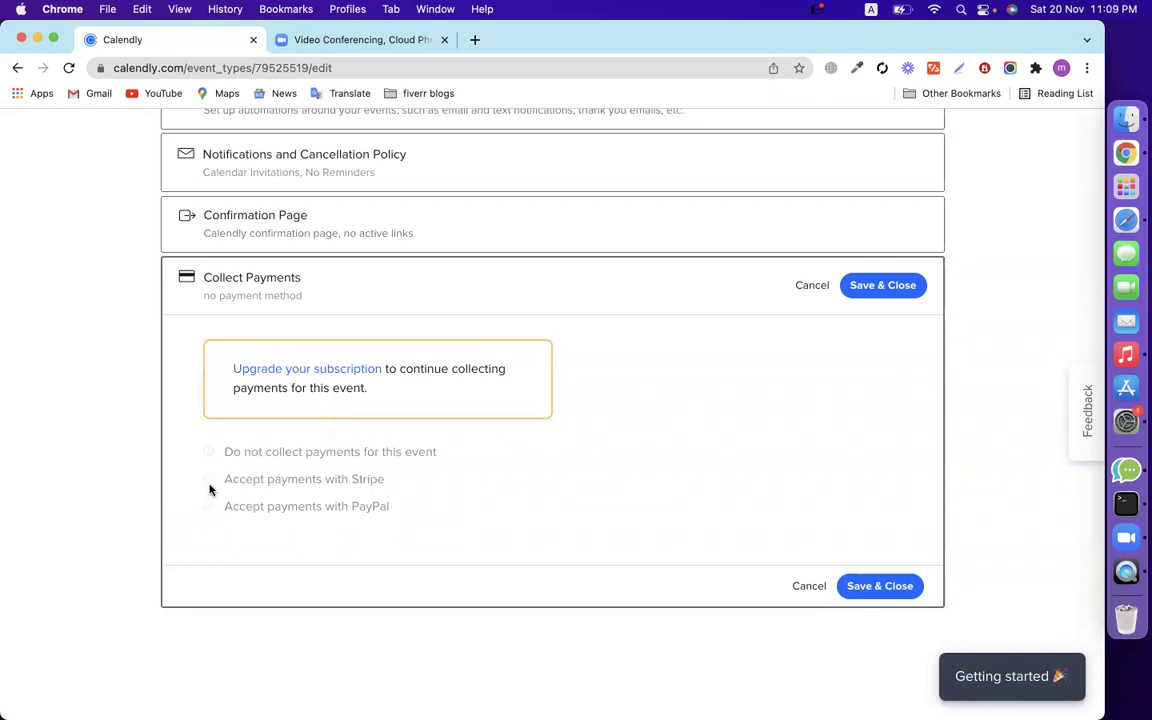
left_click(810, 587)
scroll(650, 476, "up", 5)
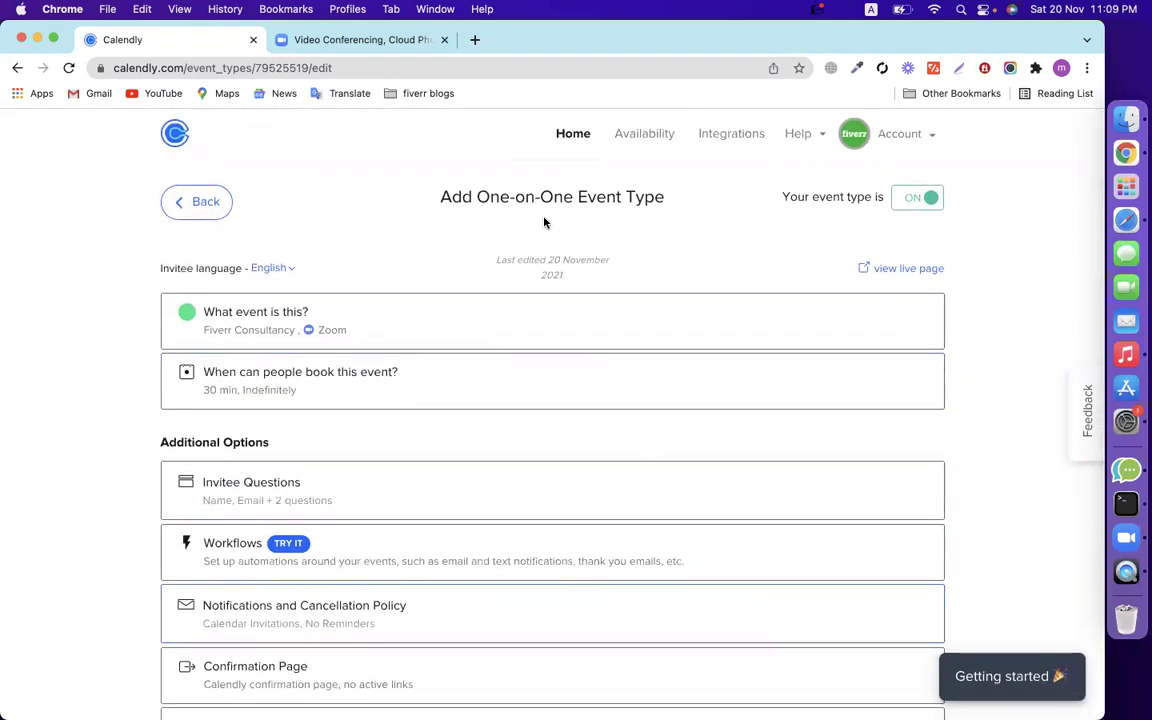
Replace the Calendly profile picture with the new portrait photo and apply the crop.
left_click(912, 138)
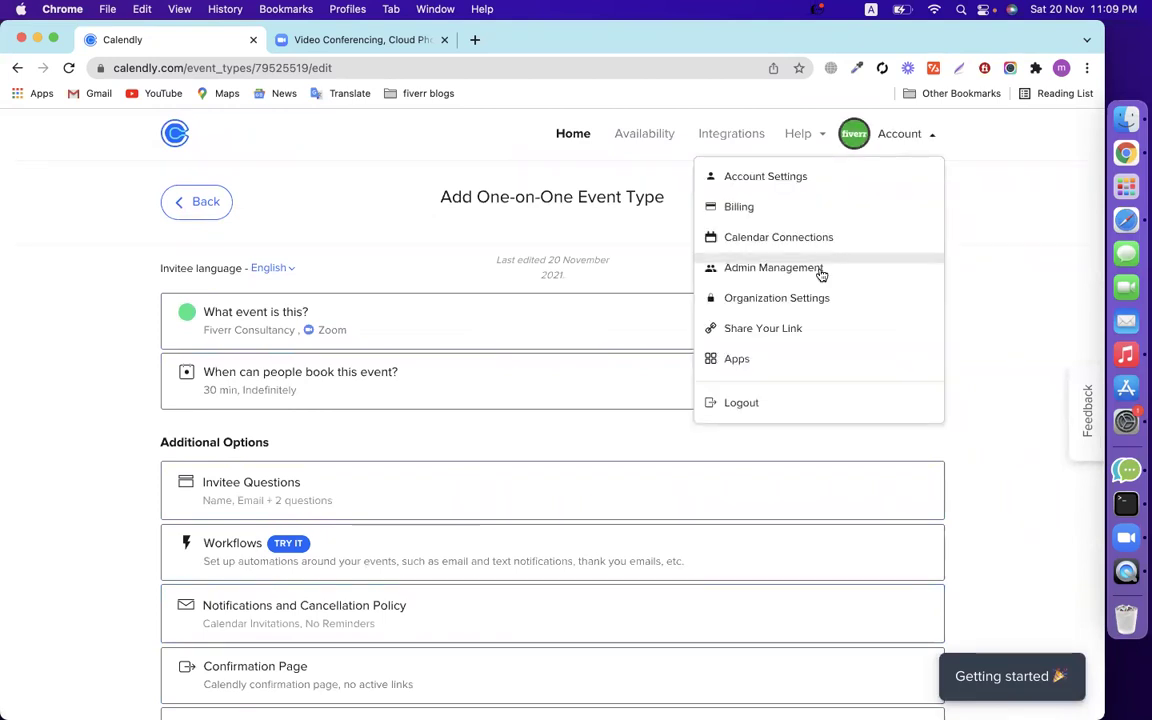
left_click(770, 180)
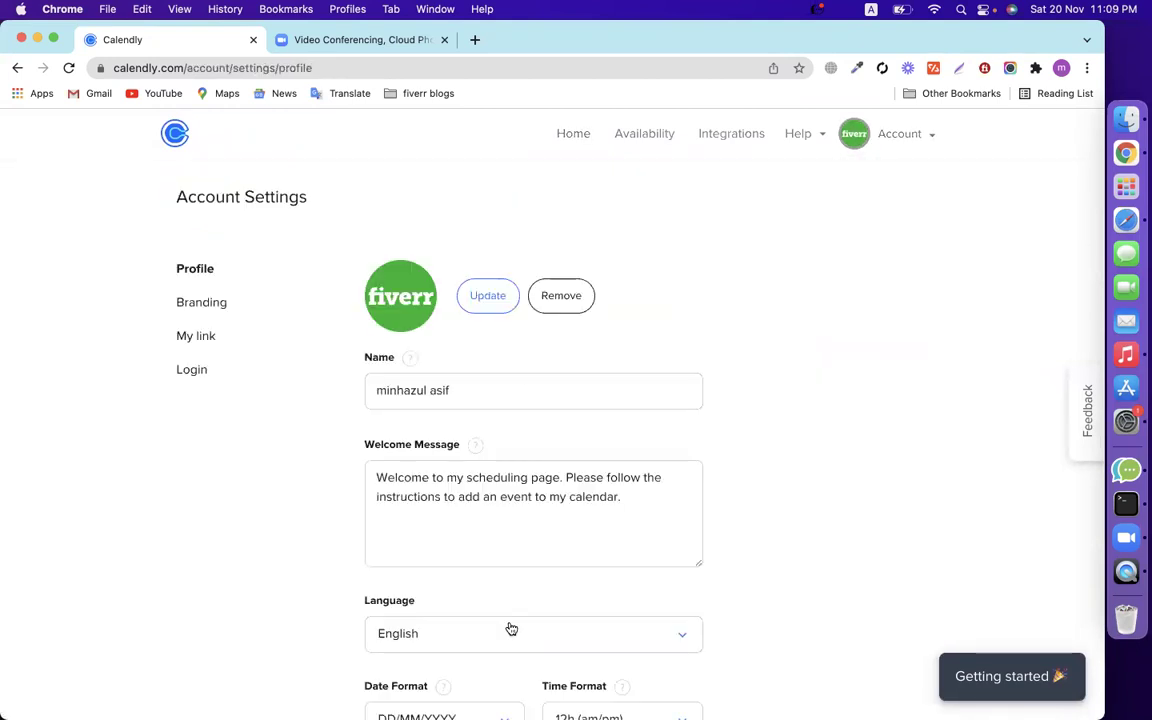
left_click(559, 308)
left_click(506, 296)
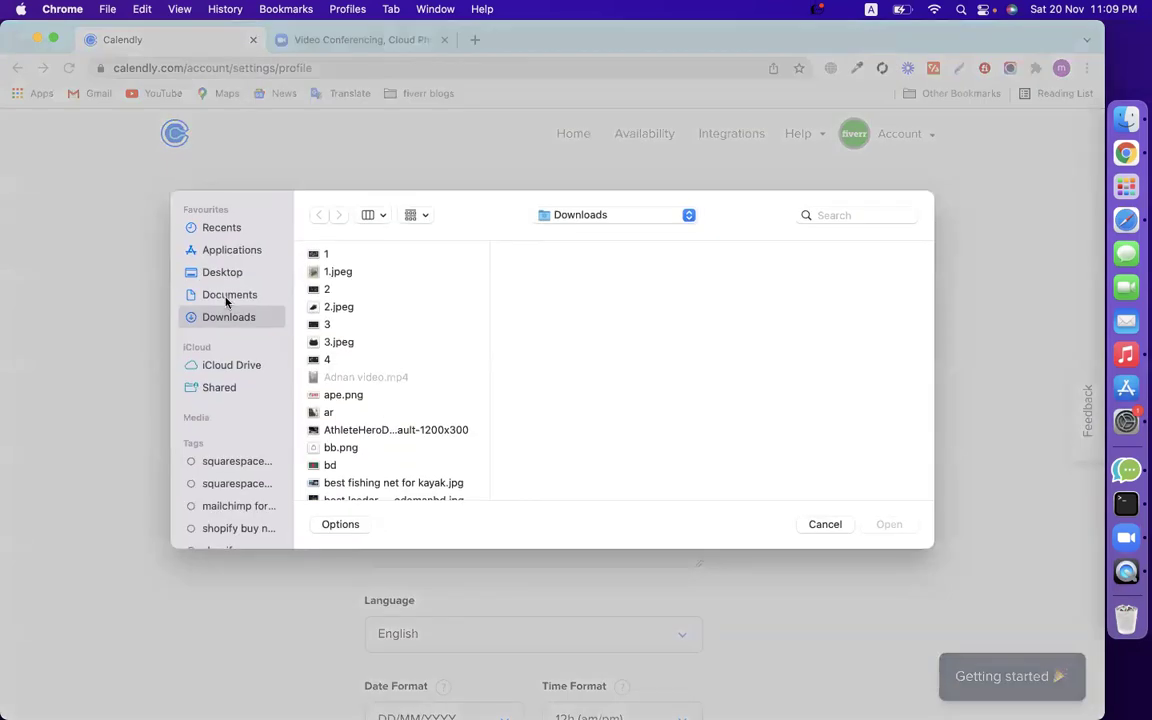
left_click(215, 272)
left_click(340, 271)
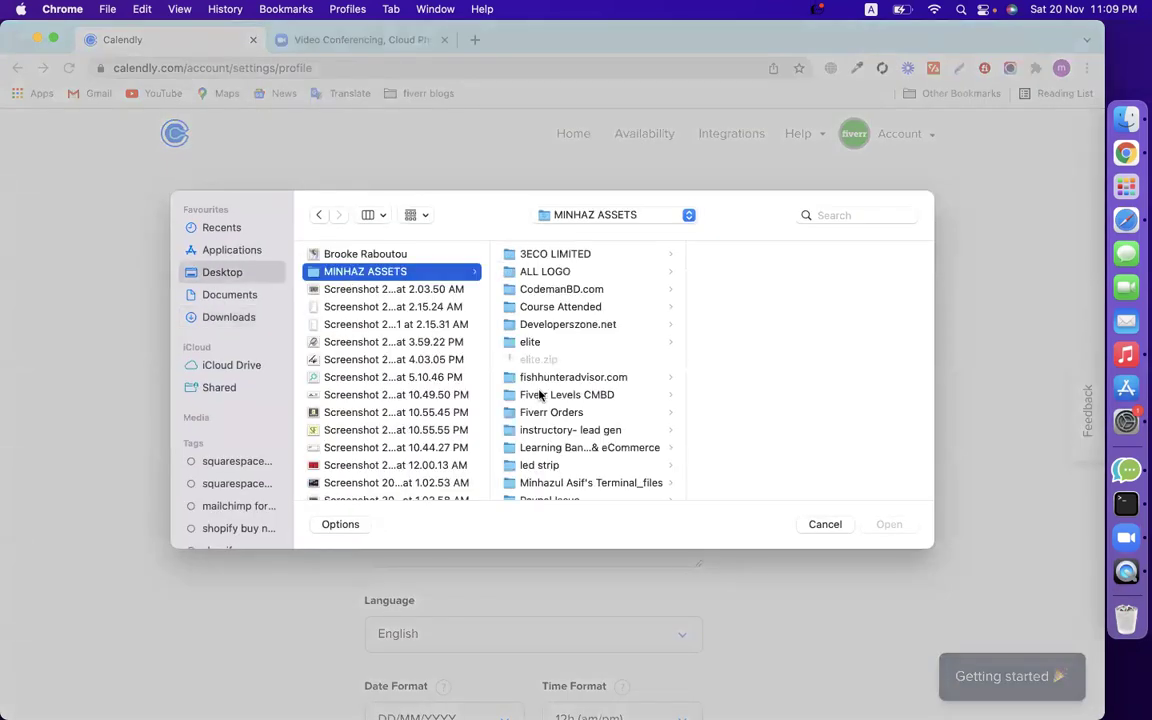
left_click(540, 395)
left_click(558, 292)
type("minhaz")
key("Down")
key("Down")
key("Down")
key("Down")
key("Down")
key("Down")
key("Down")
key("Down")
key("Down")
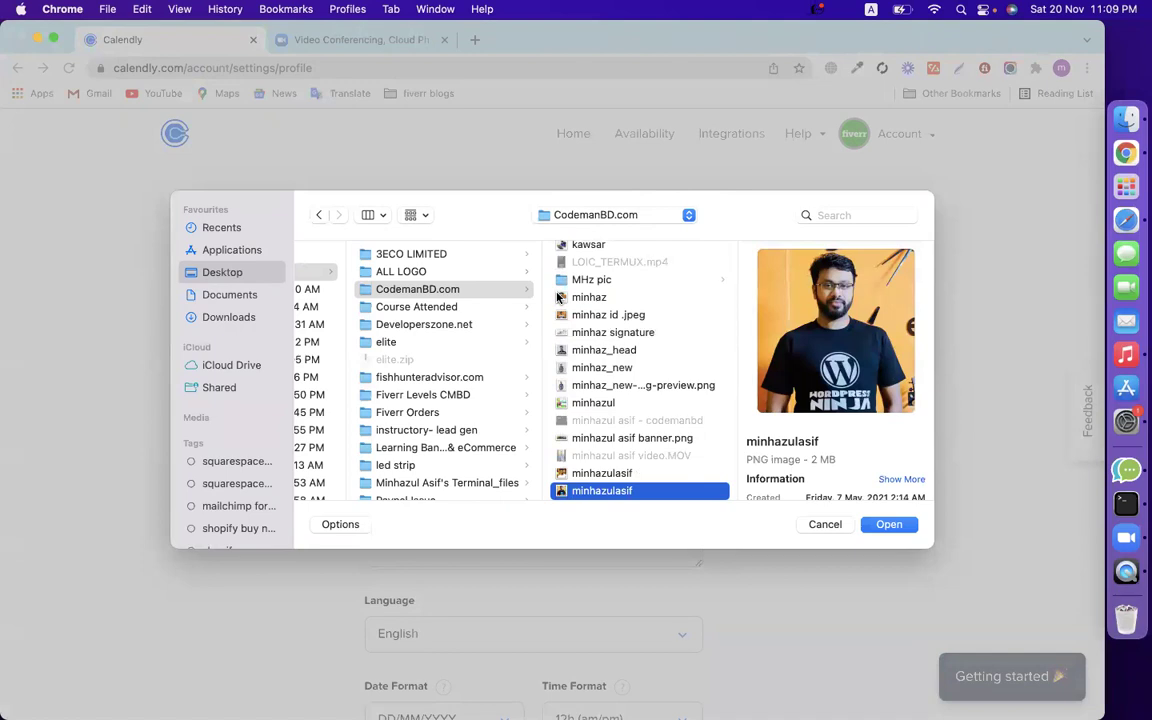
key("Return")
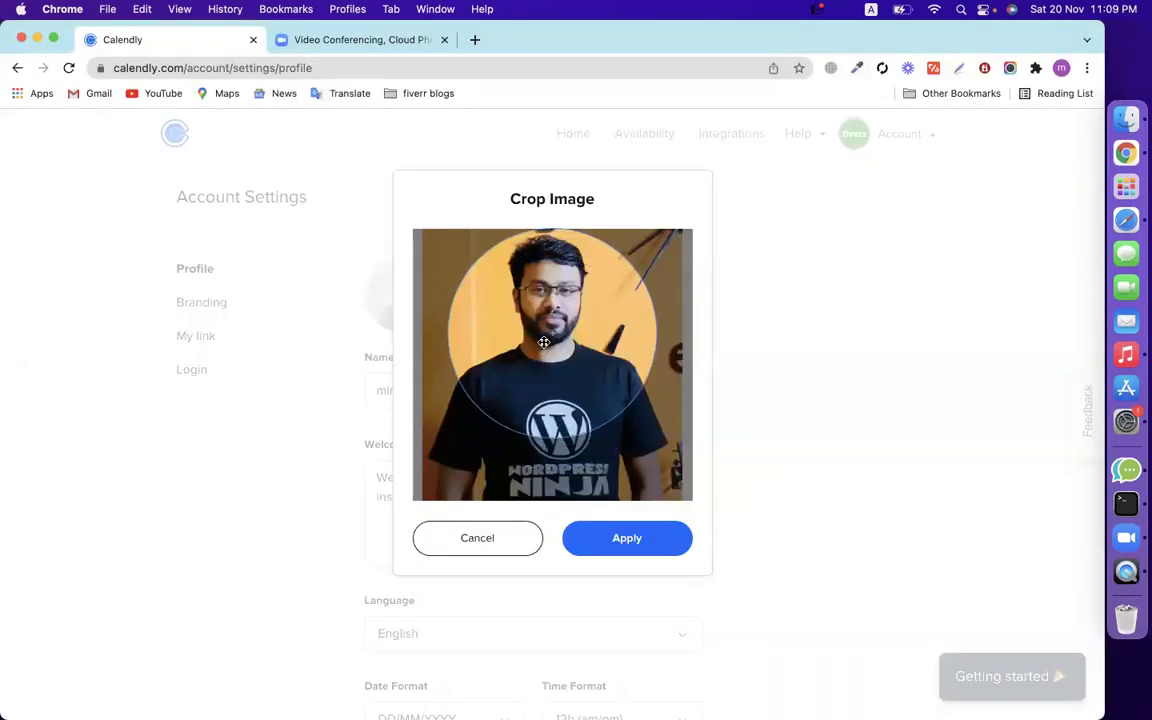
left_click(620, 535)
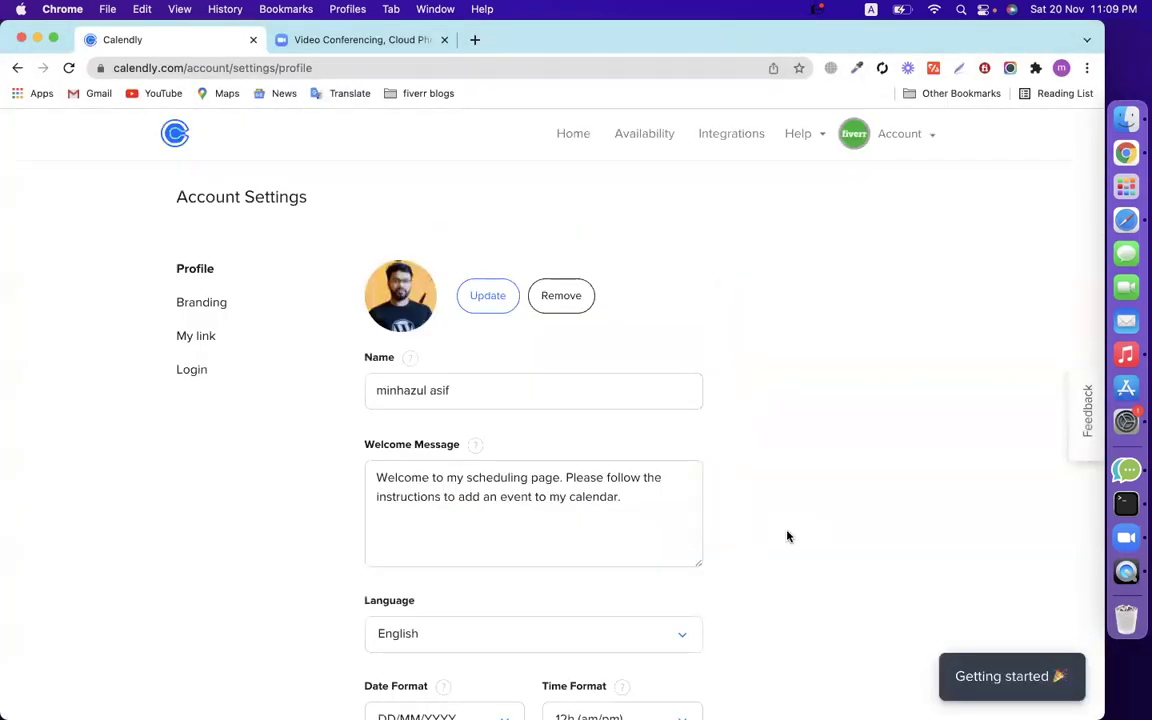
Review the name and welcome message, then save the profile settings (Bangladesh, Asia/Dhaka).
left_click_drag(483, 401, 213, 398)
left_click(211, 516)
left_click_drag(586, 496, 244, 514)
left_click(244, 514)
scroll(244, 514, "down", 3)
scroll(244, 514, "up", 3)
scroll(243, 514, "down", 1)
scroll(311, 445, "down", 5)
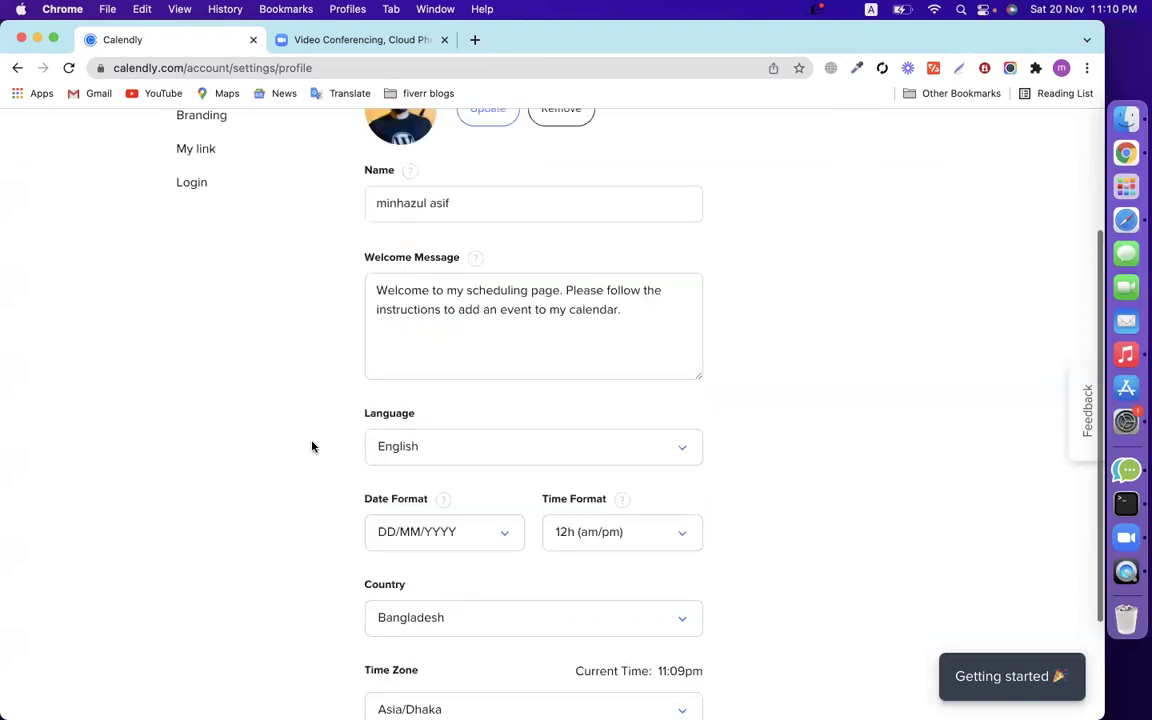
left_click(437, 626)
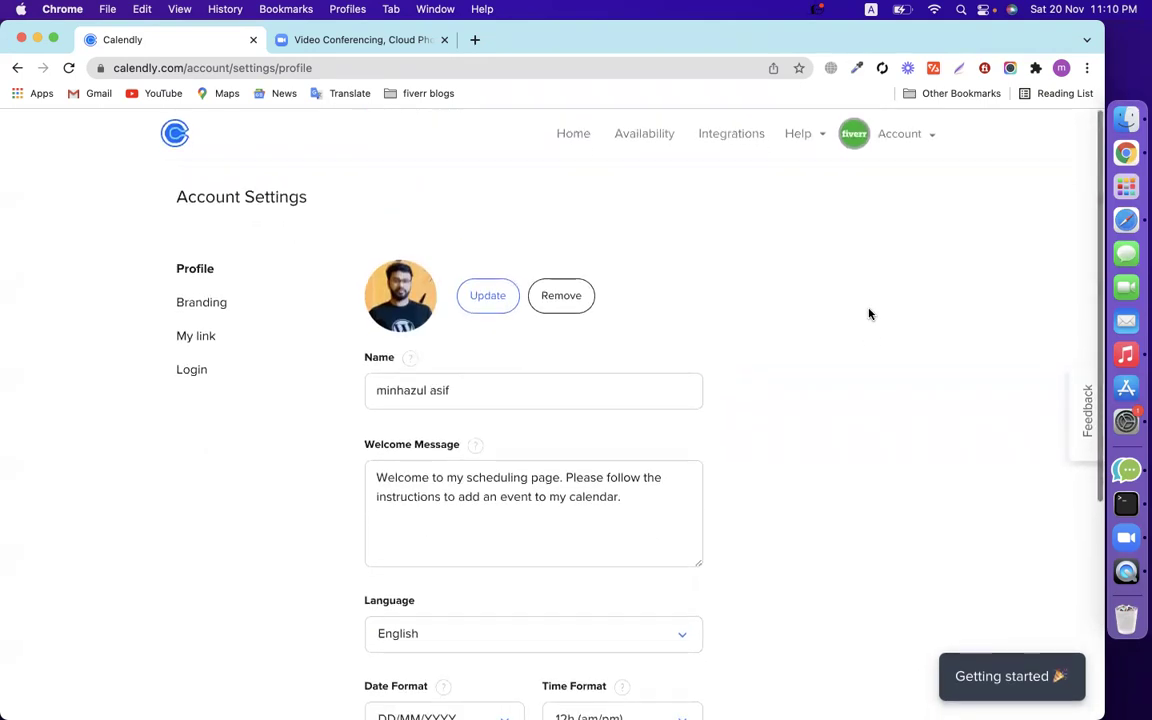
left_click(180, 146)
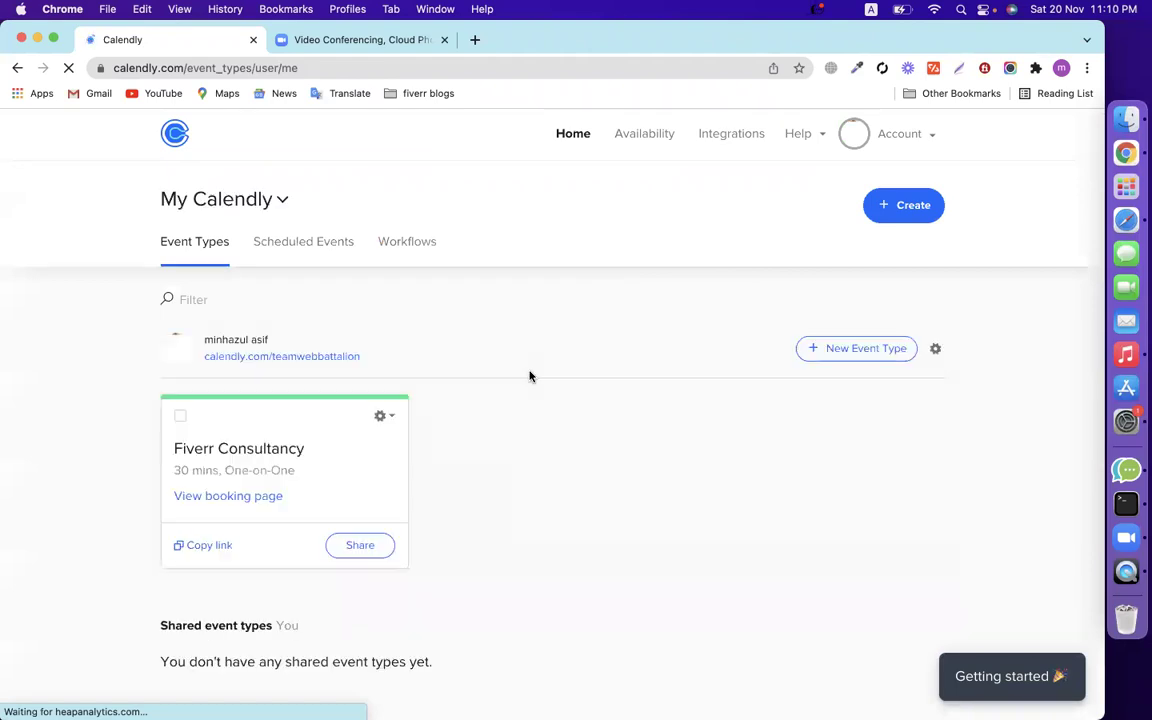
Open the copied Fiverr Consultancy booking link in a new tab and close the video conferencing tab.
scroll(301, 372, "down", 2)
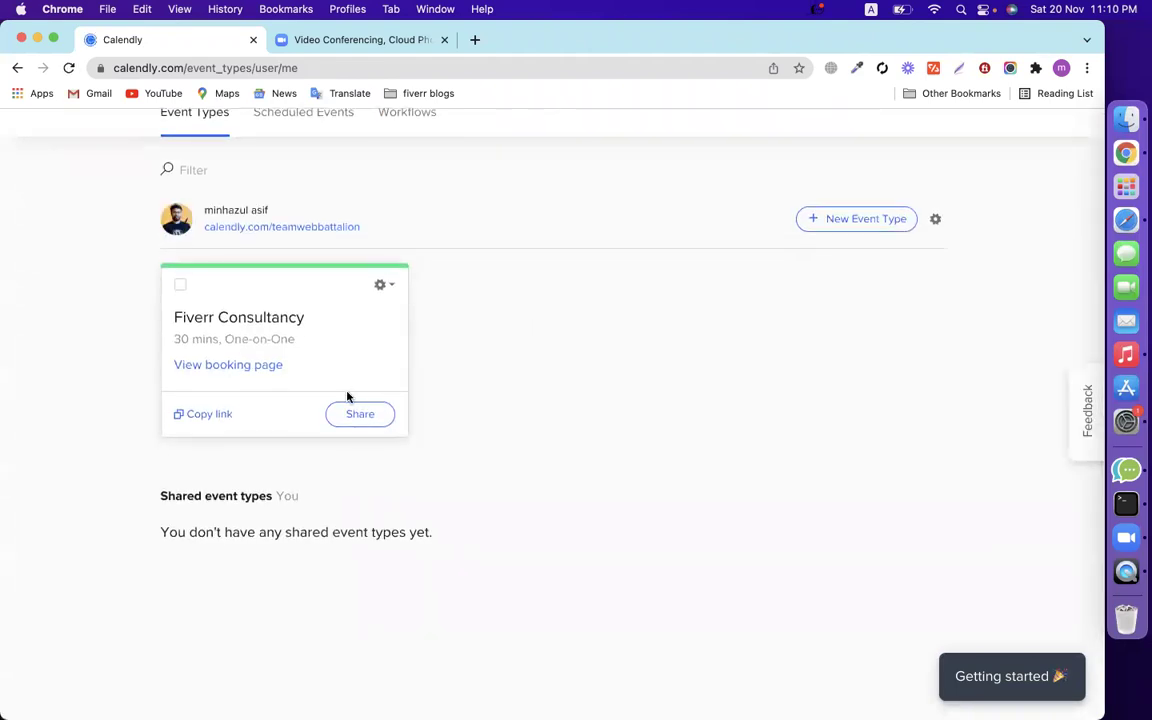
left_click(200, 421)
left_click(474, 39)
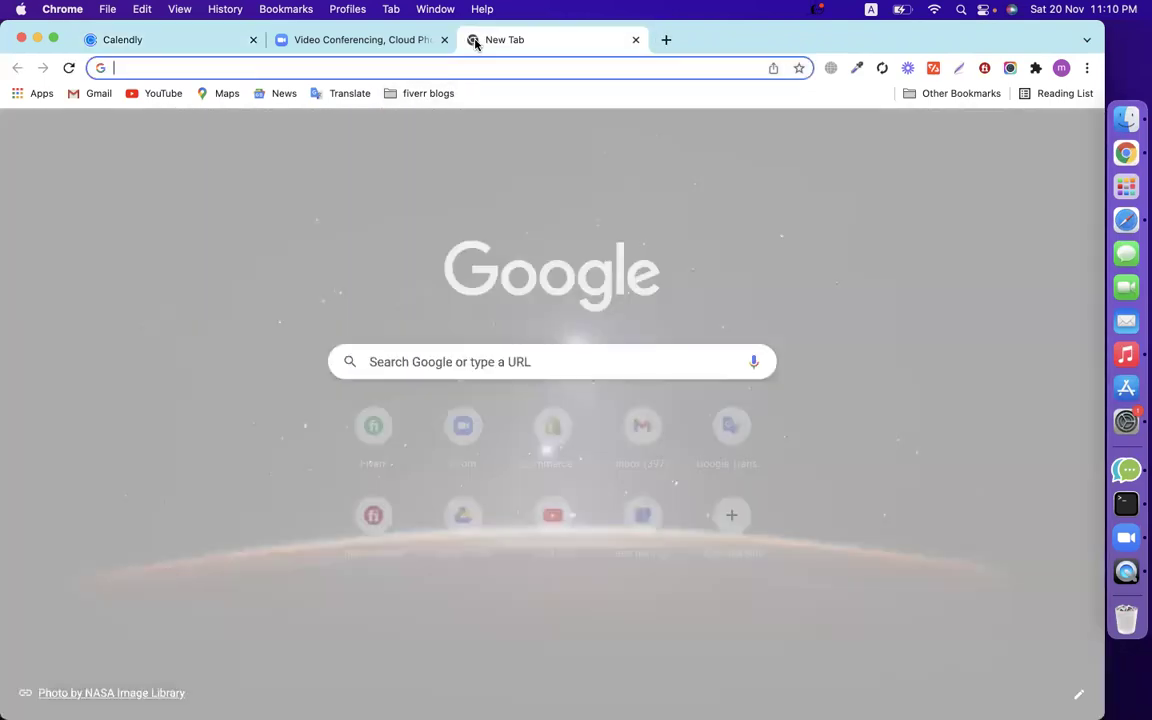
type("https://calendly.com/teamwebbattalion/fiverr")
key("Return")
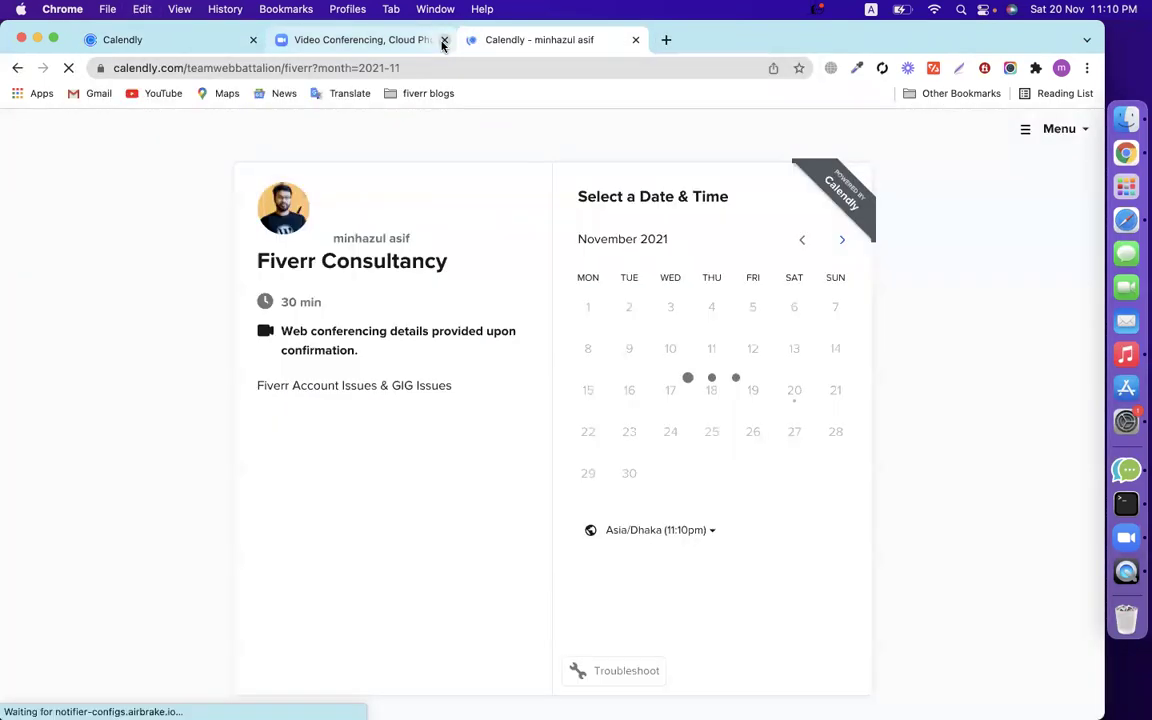
left_click(444, 40)
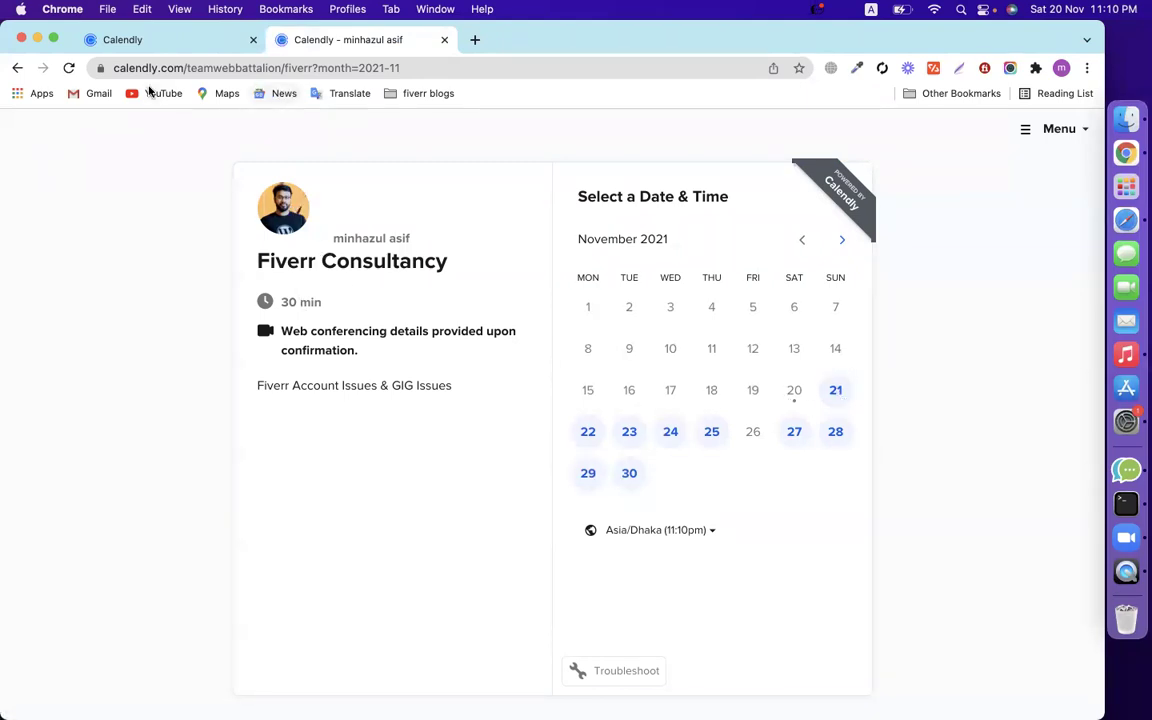
Back on Event Types, bring up the sharing options for Fiverr Consultancy.
left_click(185, 42)
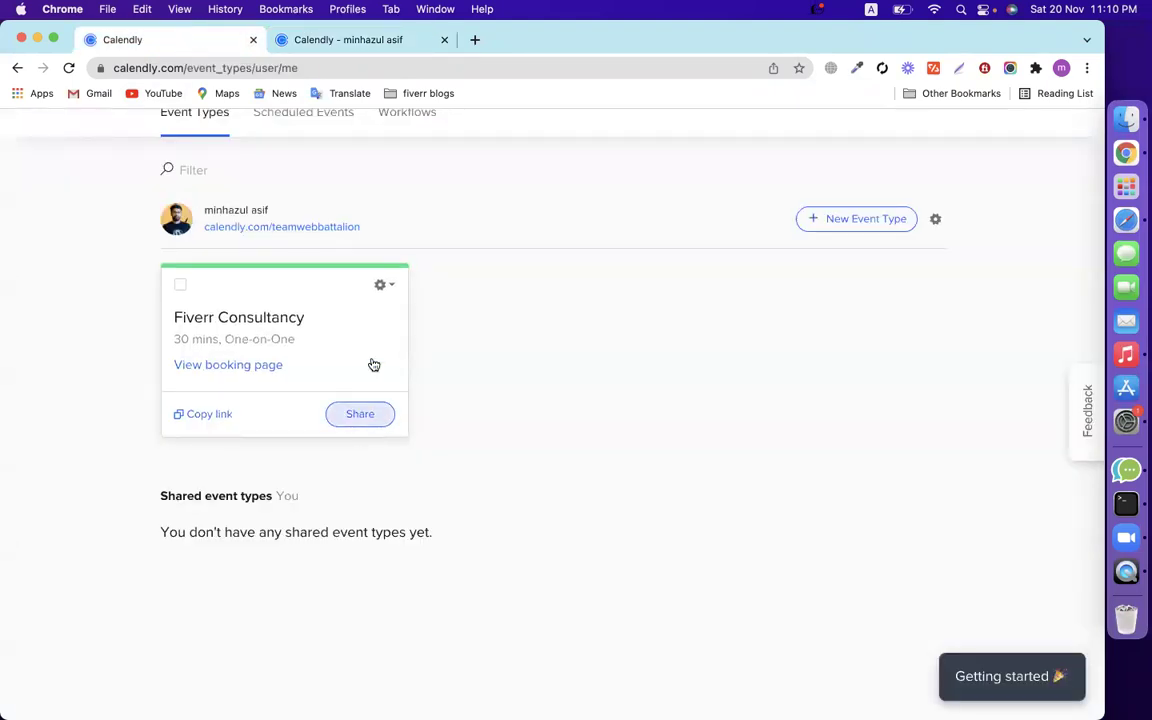
left_click(382, 290)
left_click(581, 357)
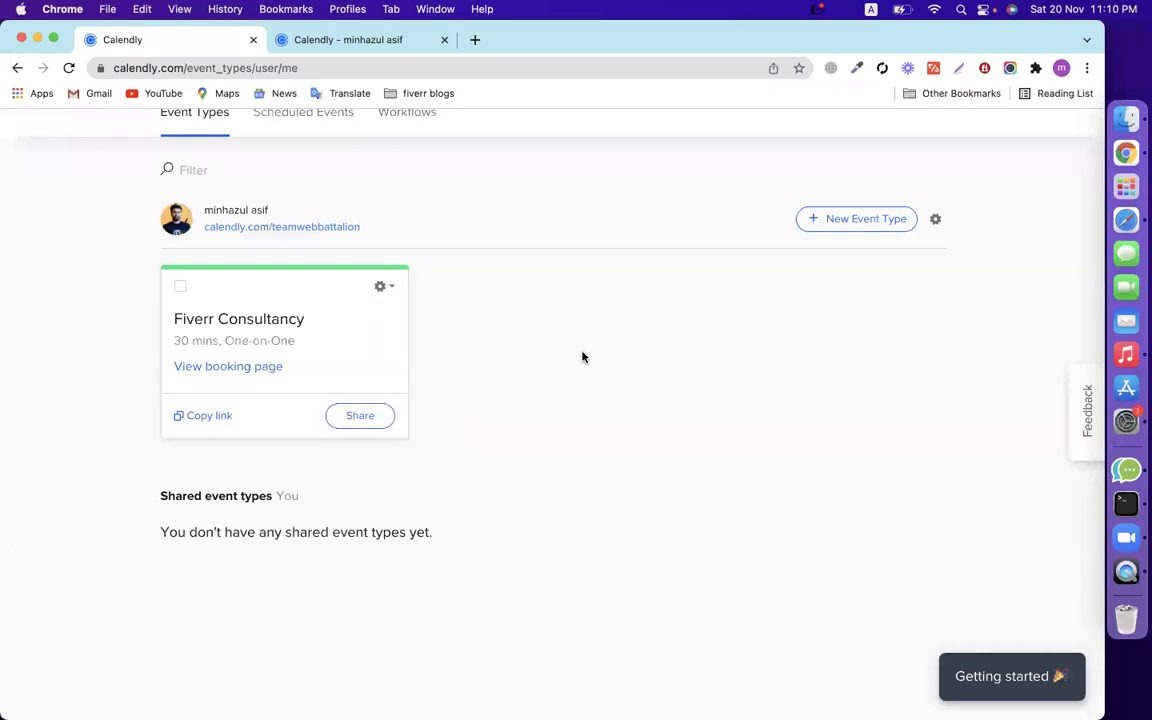
left_click(365, 418)
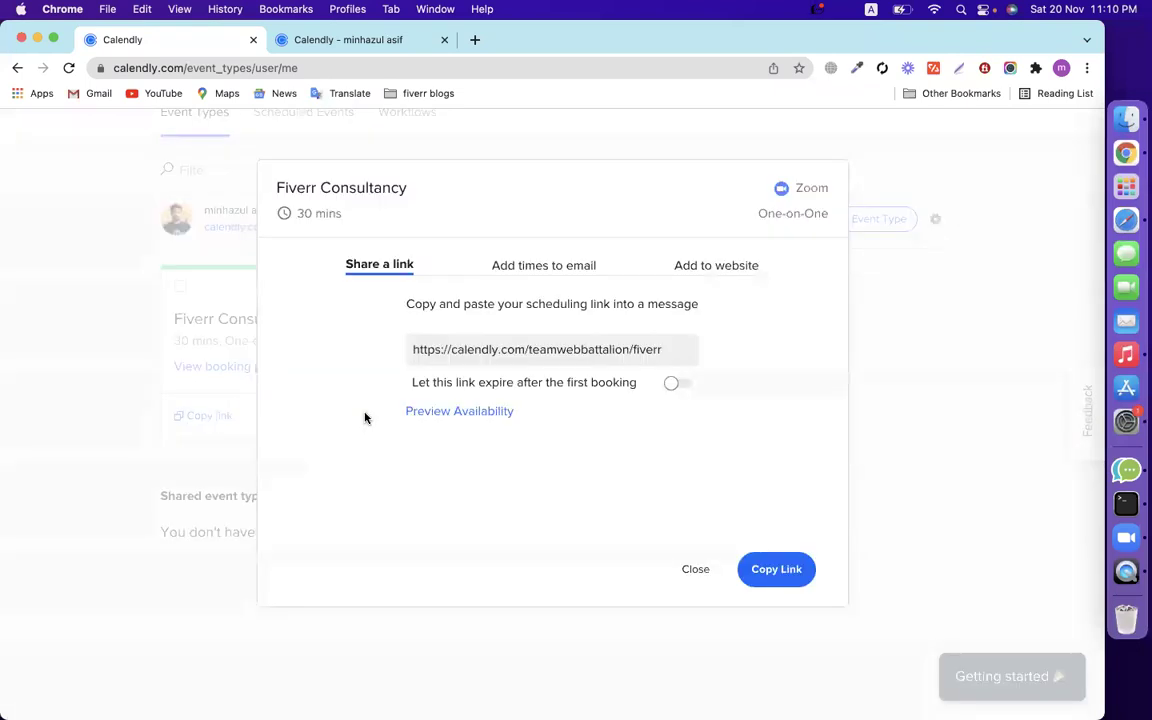
Look through the share dialog's scheduling link, email-times and Add to website options.
left_click(493, 351)
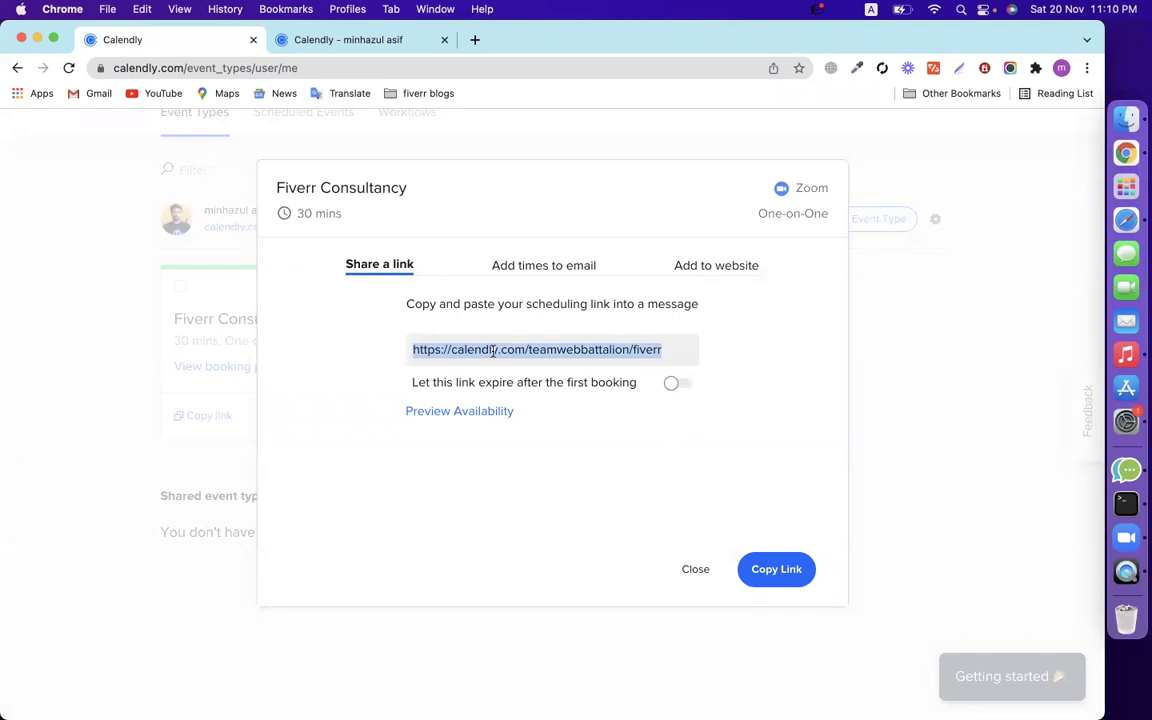
left_click(524, 273)
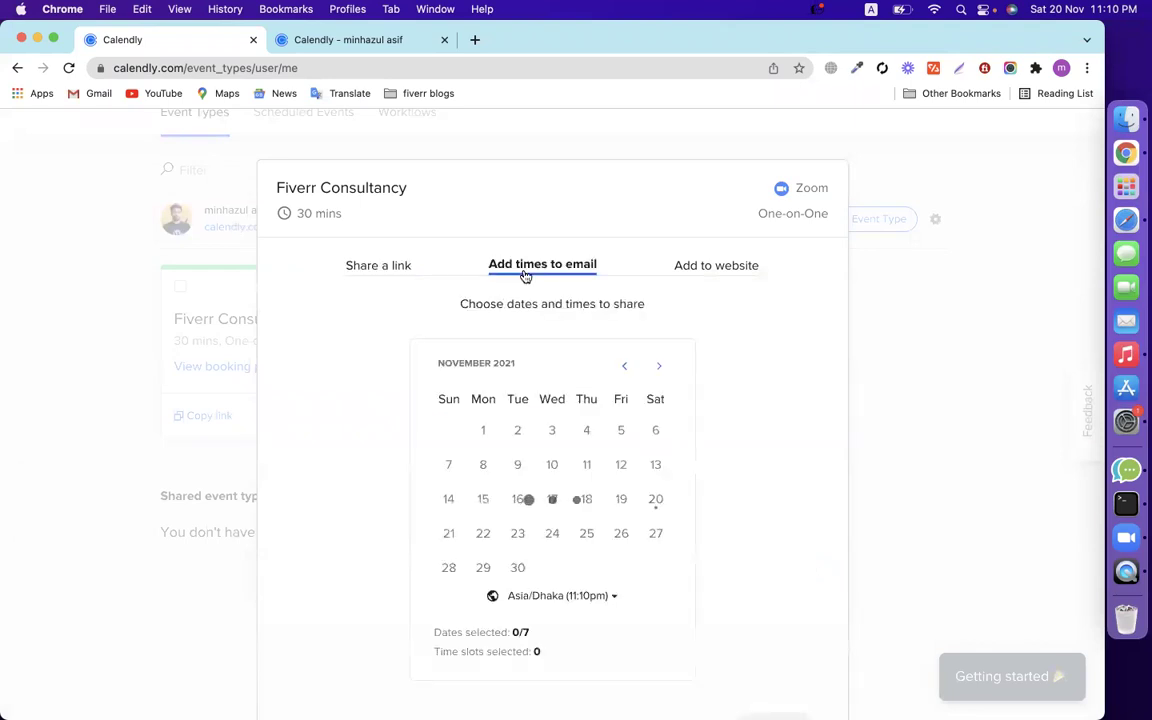
left_click(725, 271)
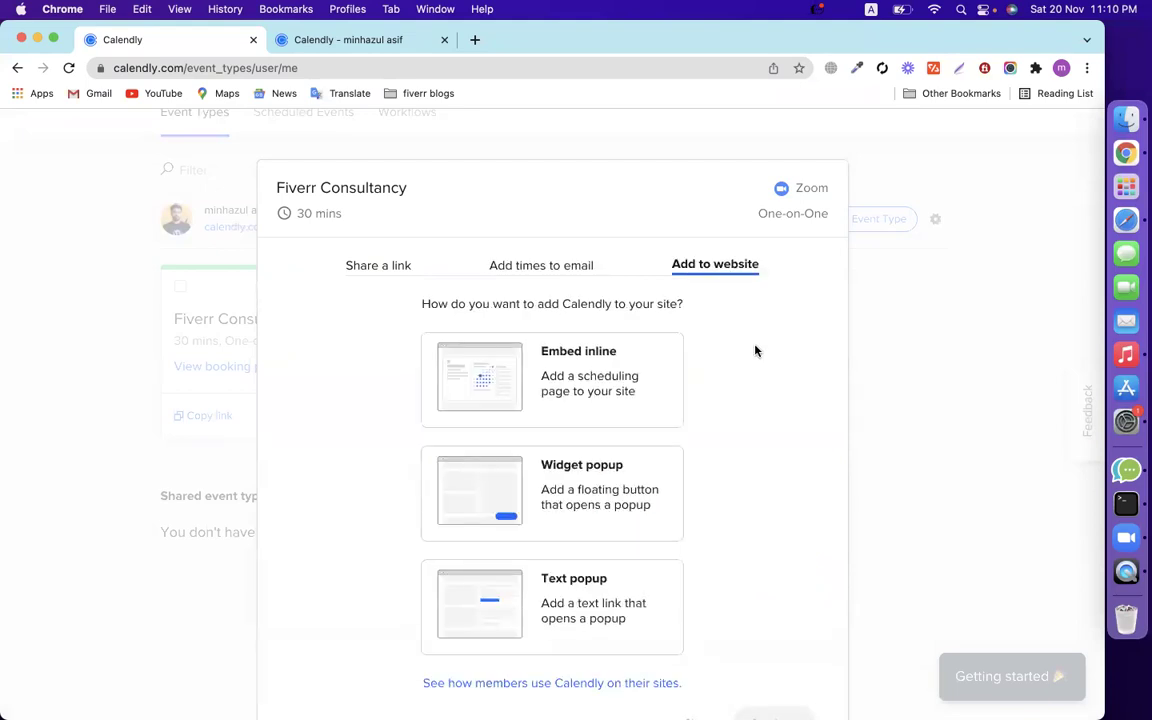
scroll(746, 424, "down", 2)
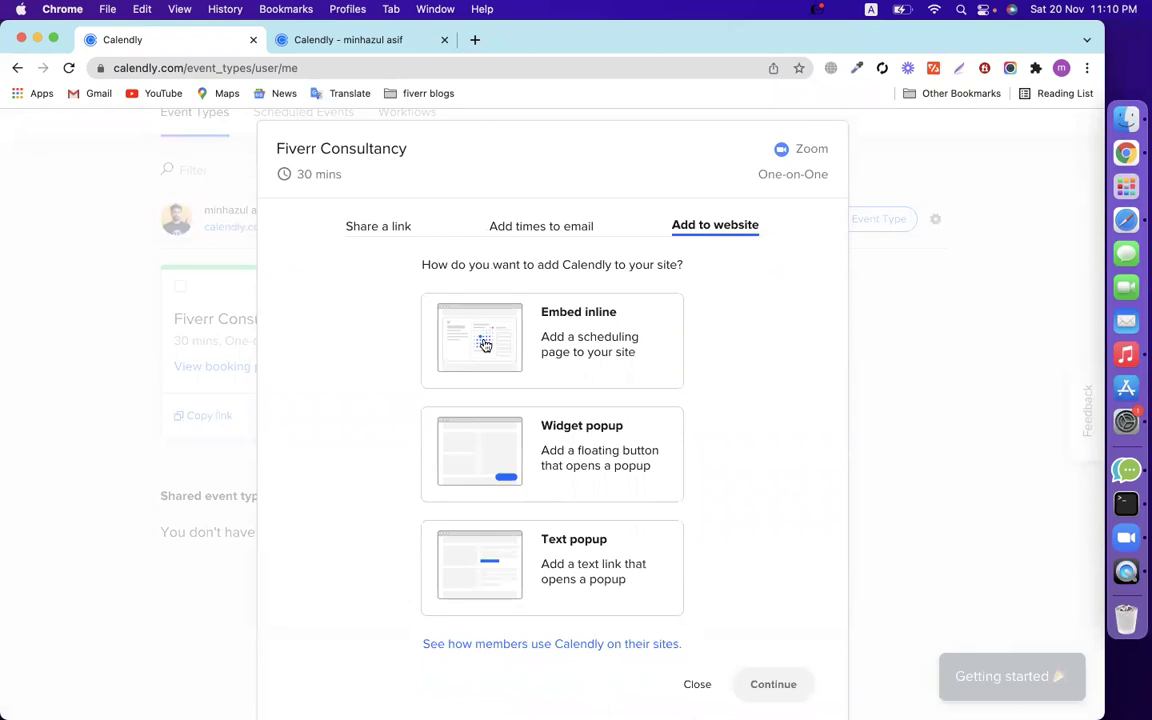
scroll(520, 350, "down", 1)
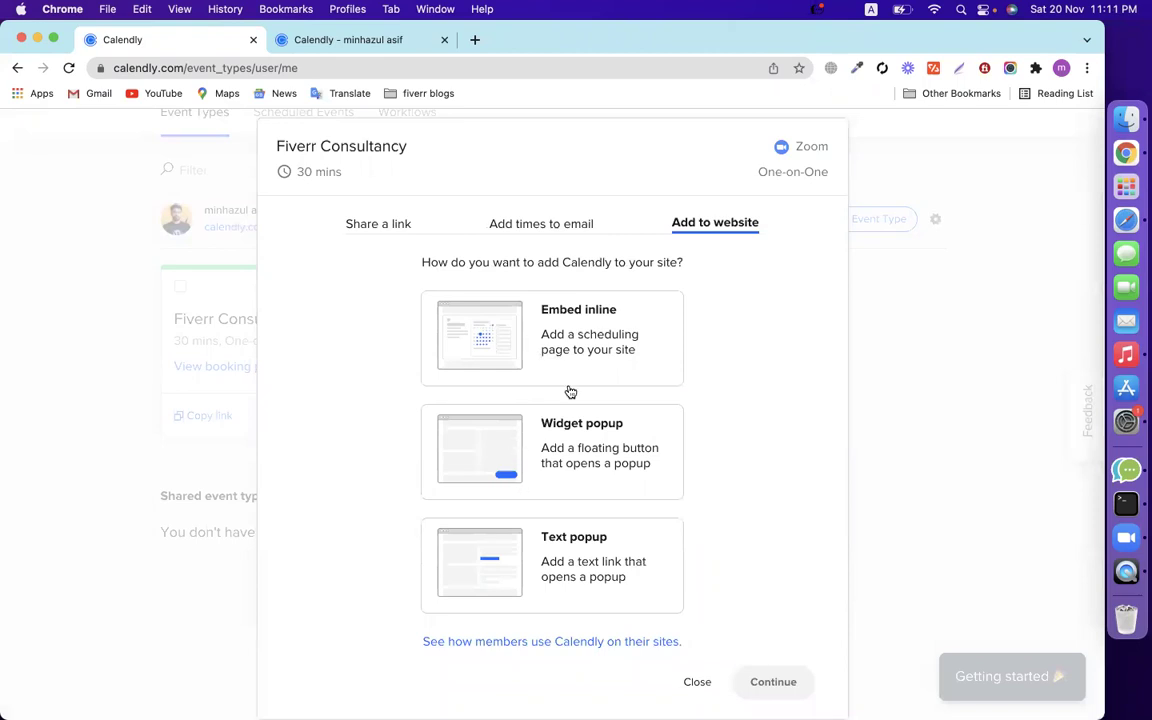
Choose Embed inline, then copy the Fiverr Consultancy inline embed code and switch to Safari.
left_click(547, 354)
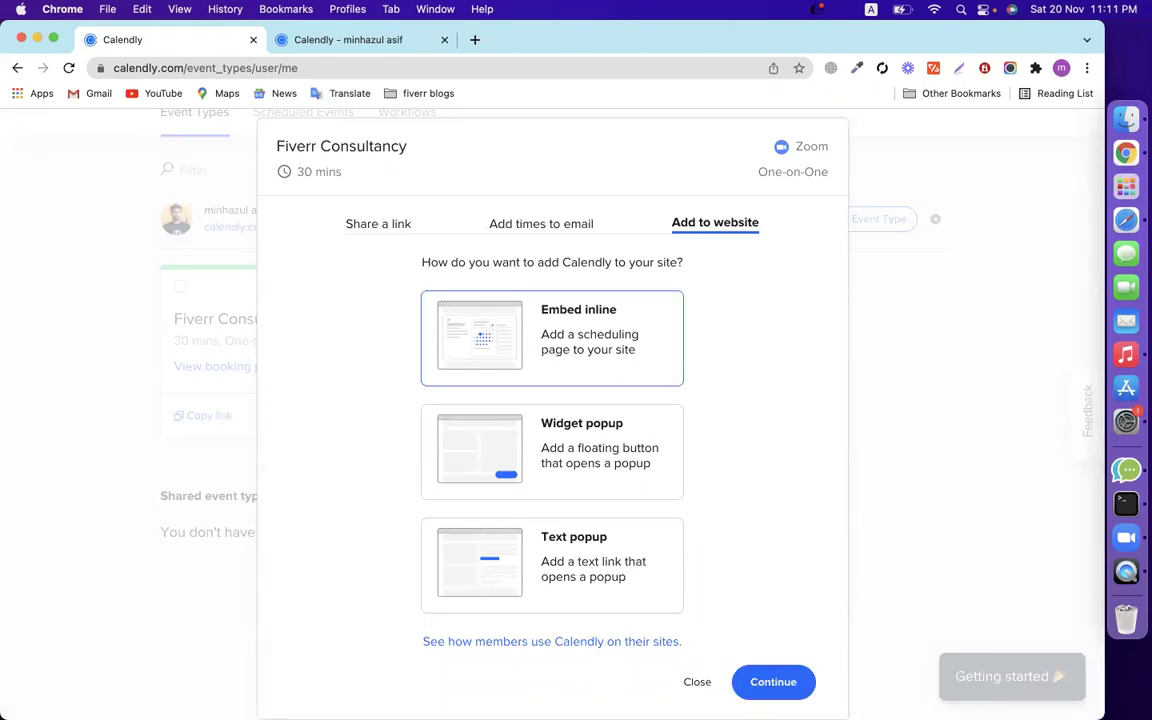
left_click(773, 684)
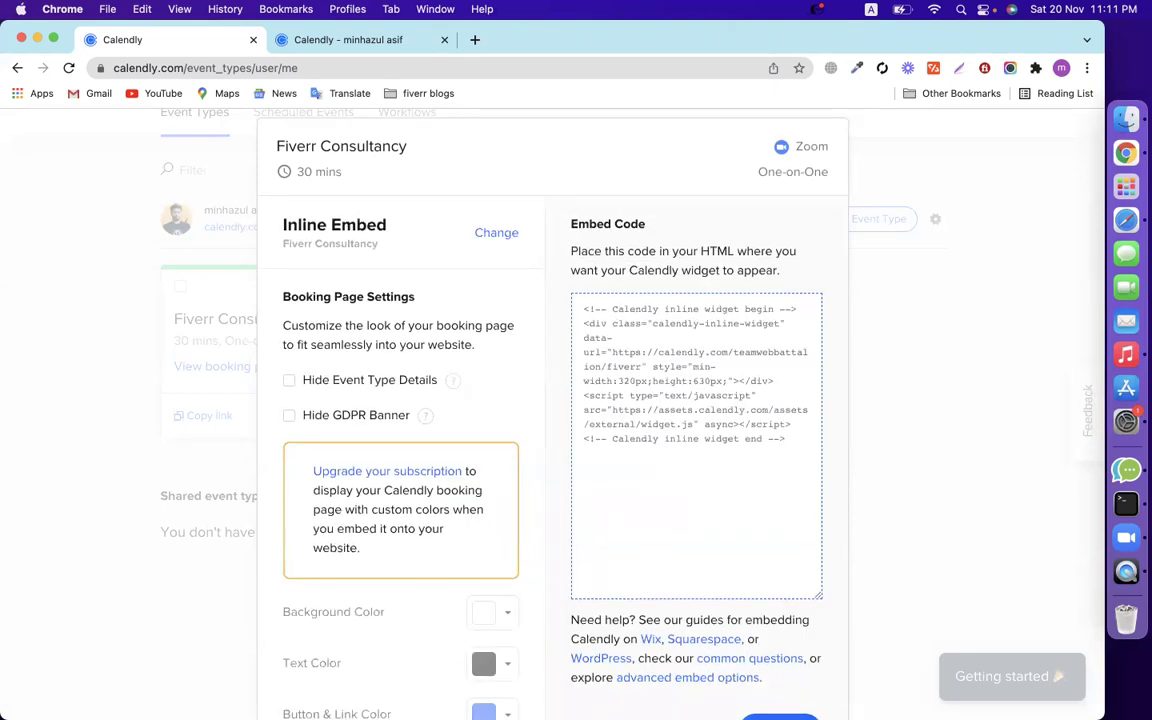
left_click(652, 479)
key("super+c")
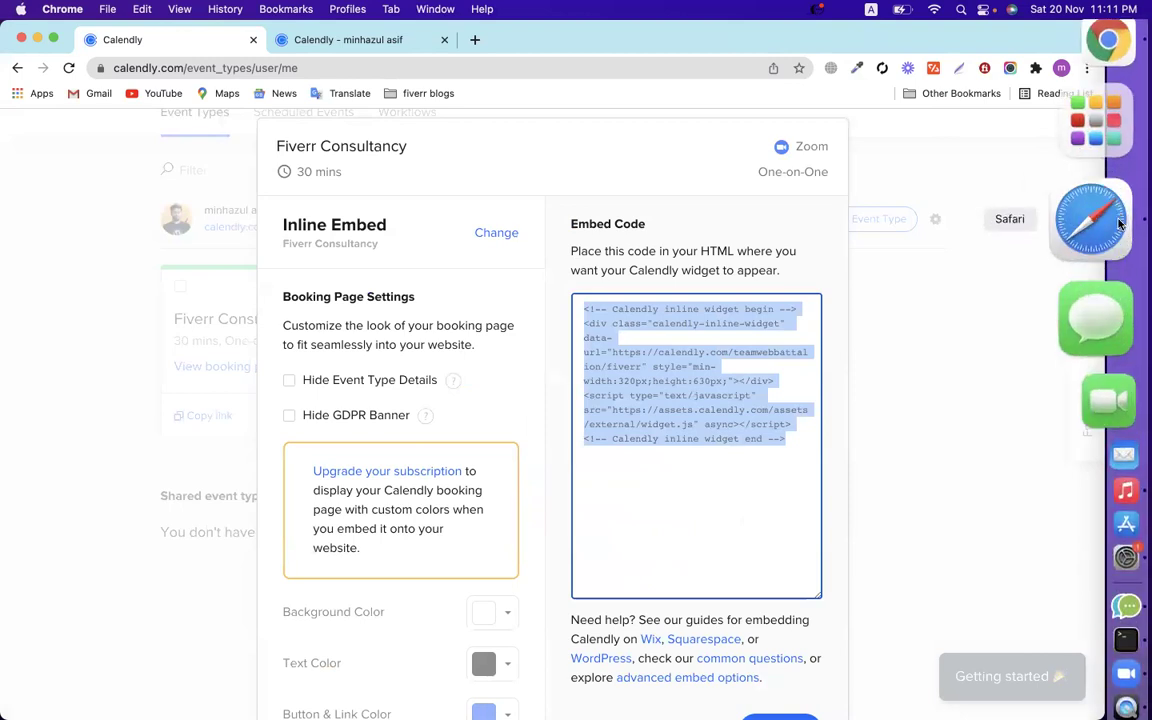
left_click(1110, 288)
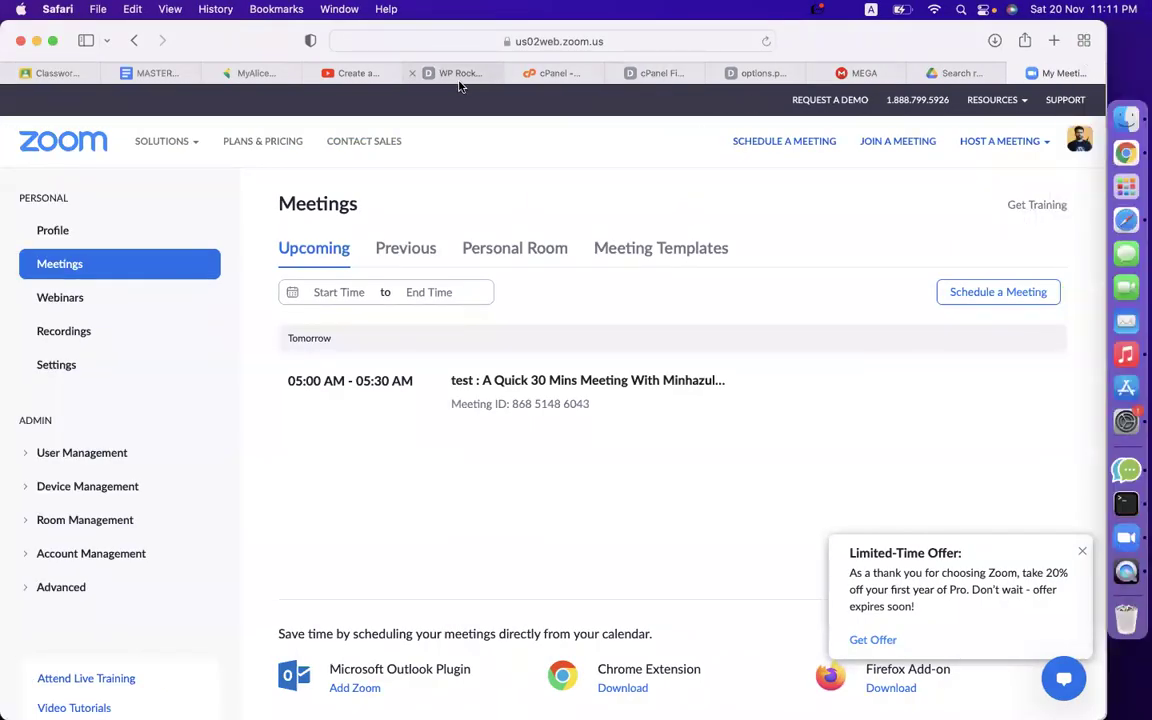
Create a new WordPress page titled 'Book Now' and paste the Calendly embed code in the Text editor.
left_click(458, 73)
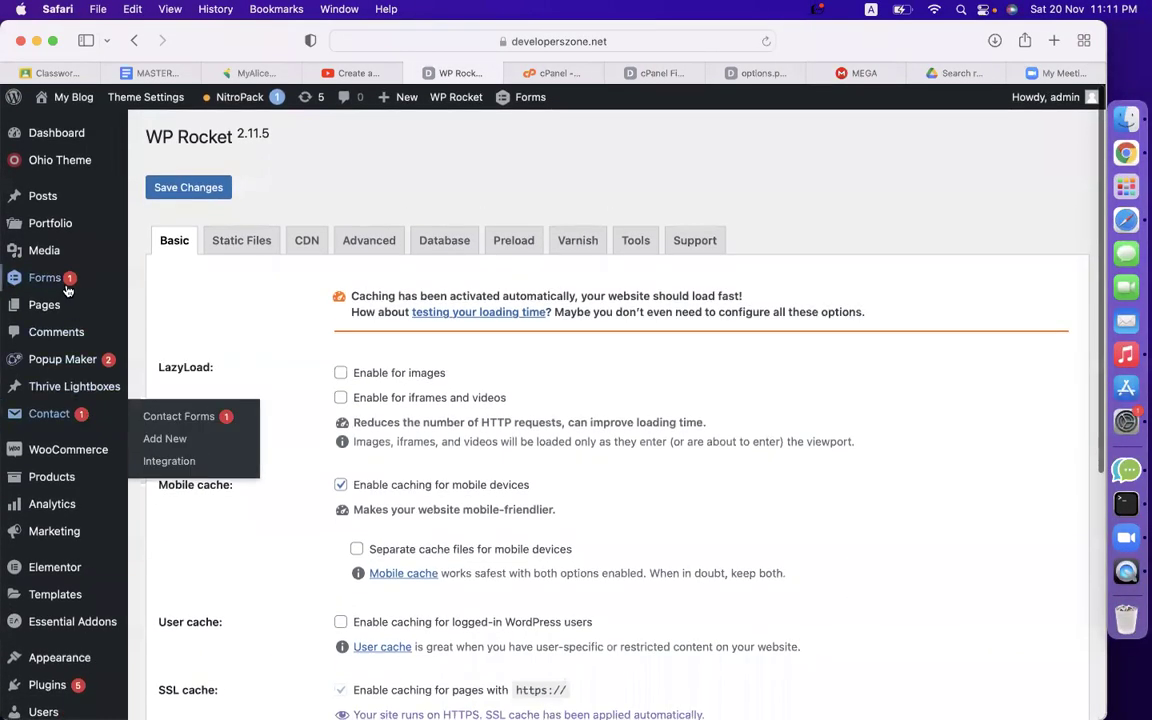
mouse_move(64, 303)
left_click(162, 331)
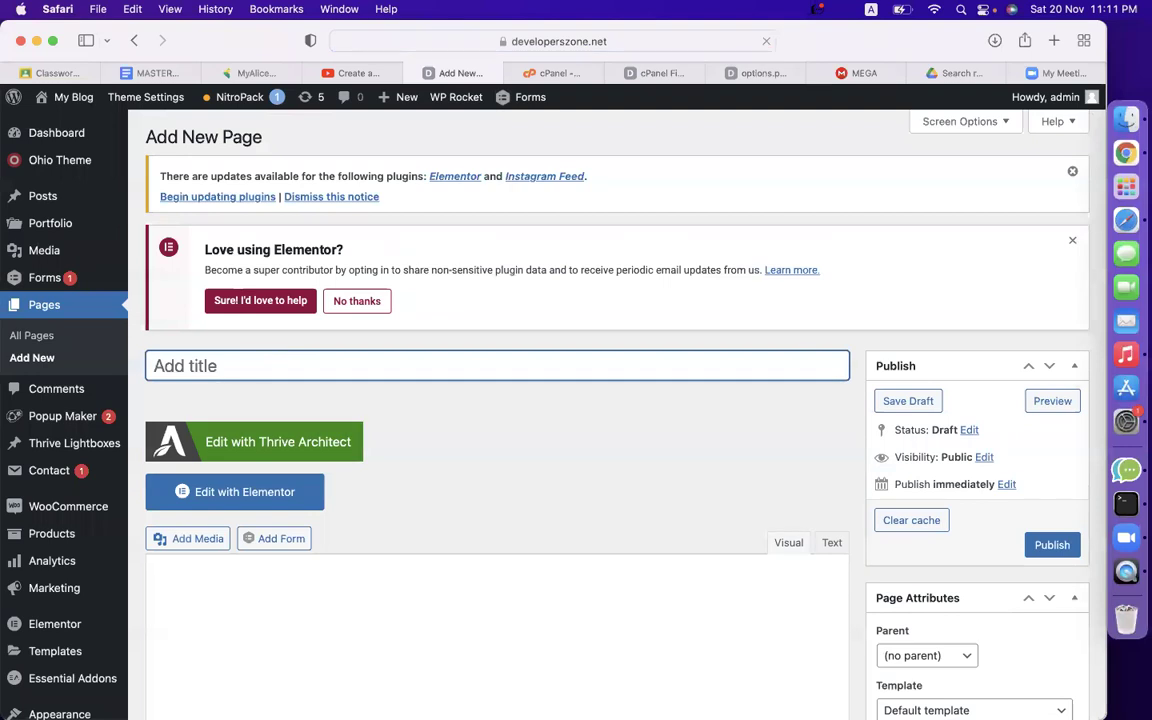
type("Book Now")
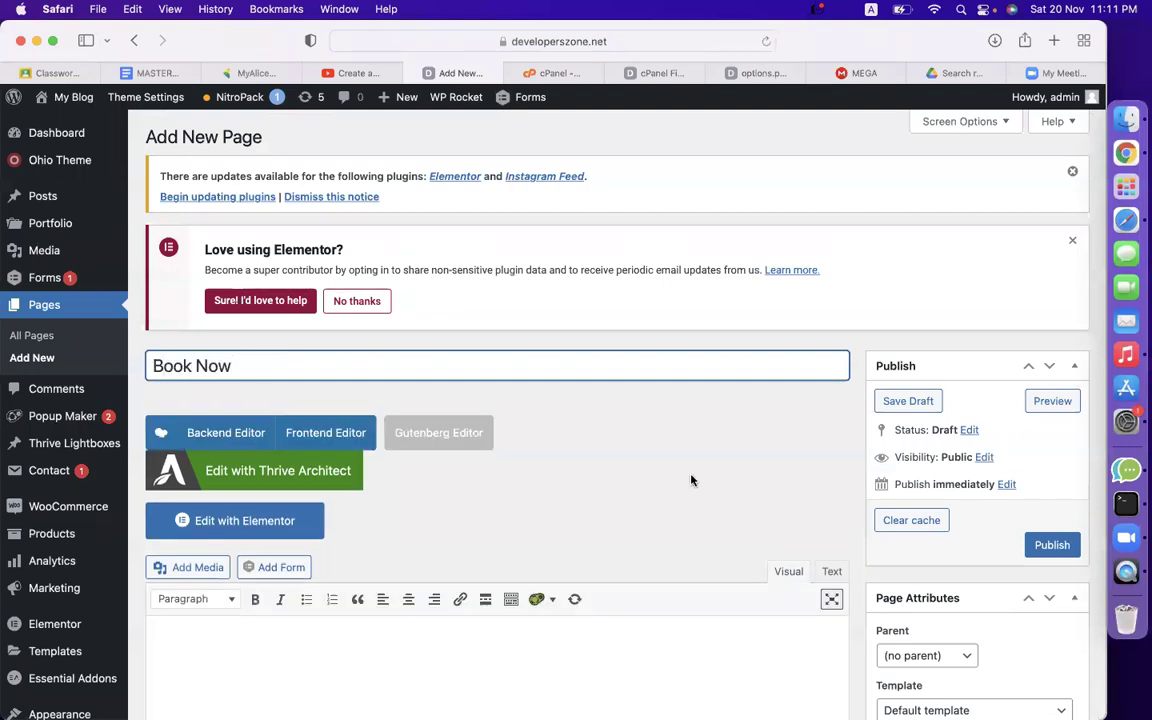
scroll(689, 478, "down", 5)
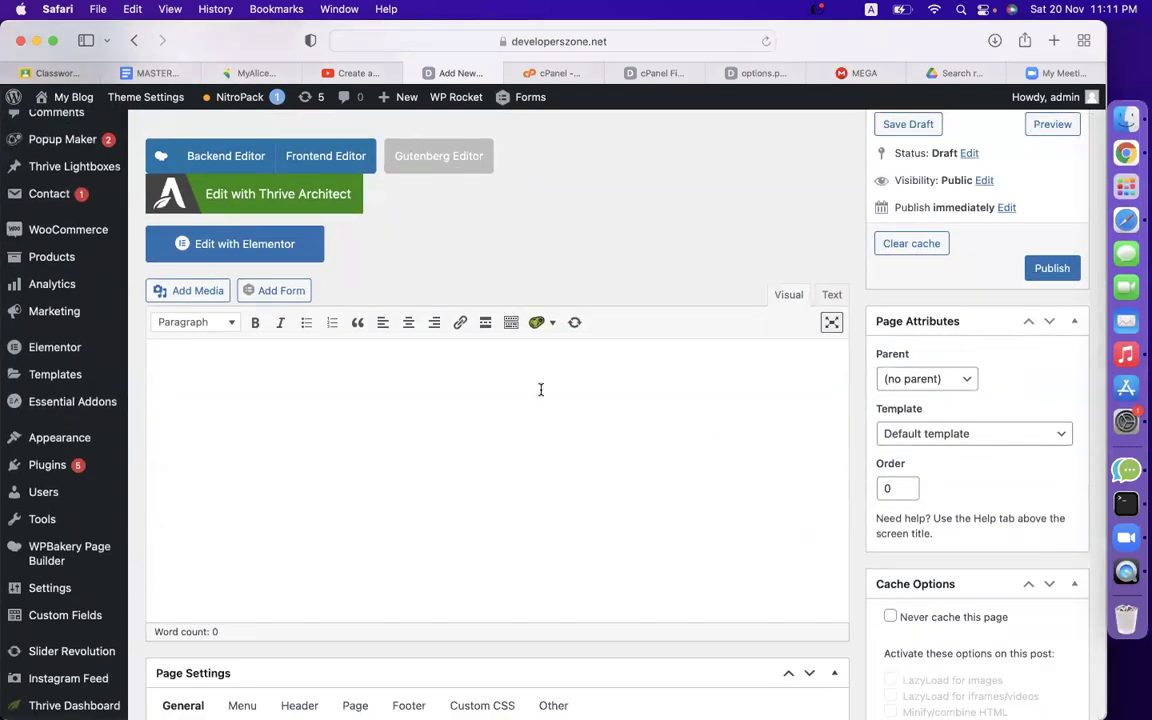
left_click(831, 294)
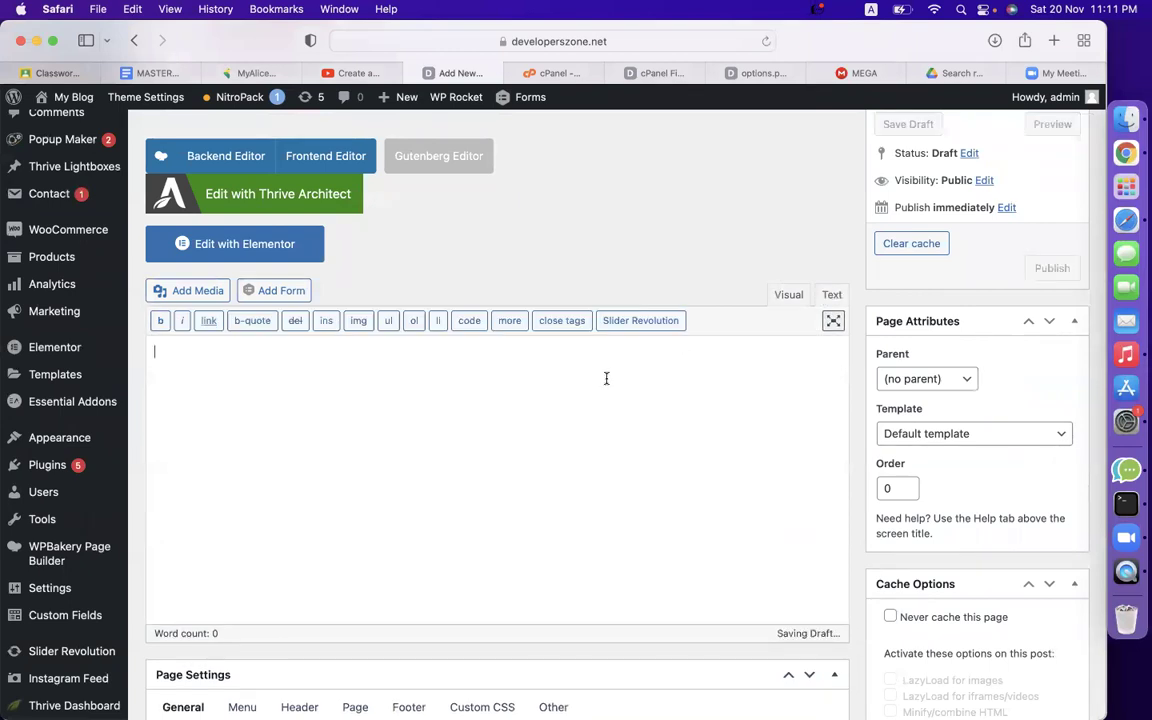
key("super+v")
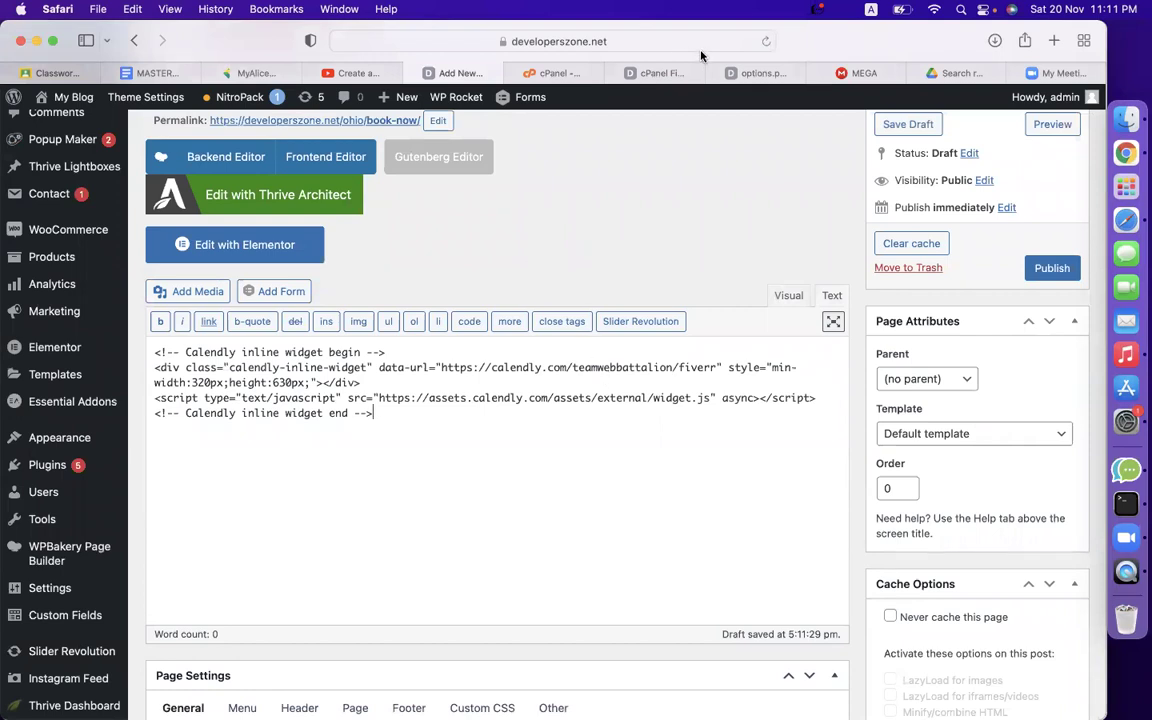
Delete all of the page's body content and publish the Book Now page.
key("ctrl+a")
key("BackSpace")
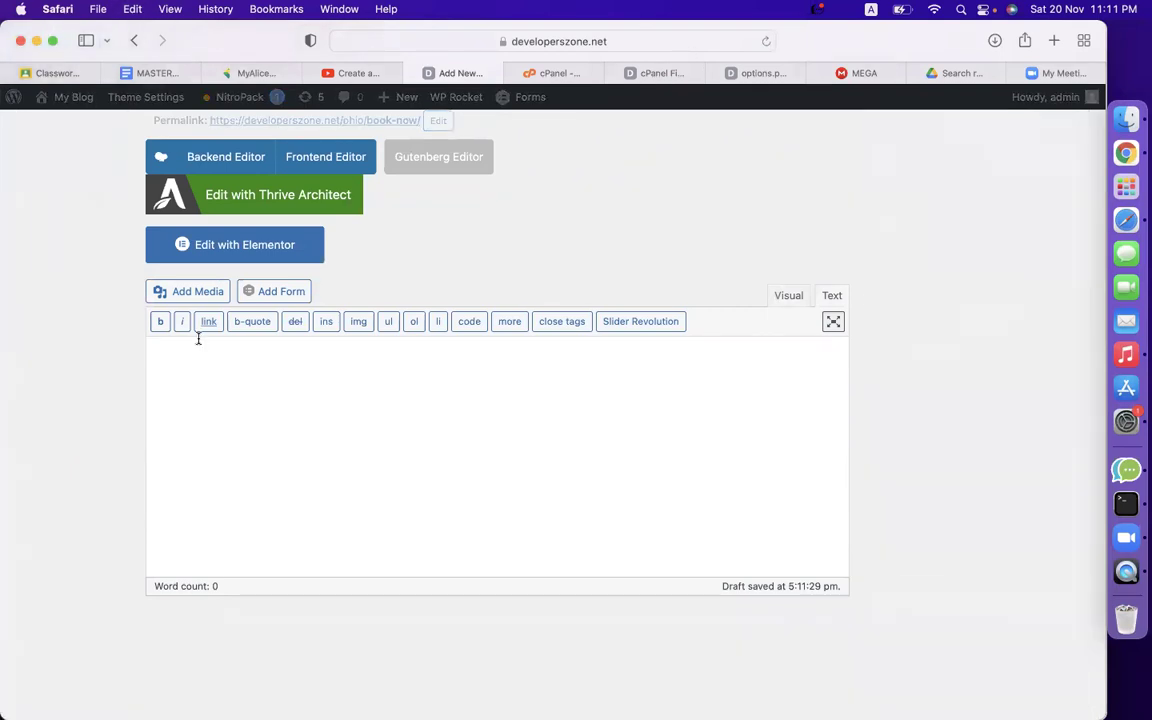
scroll(563, 247, "up", 3)
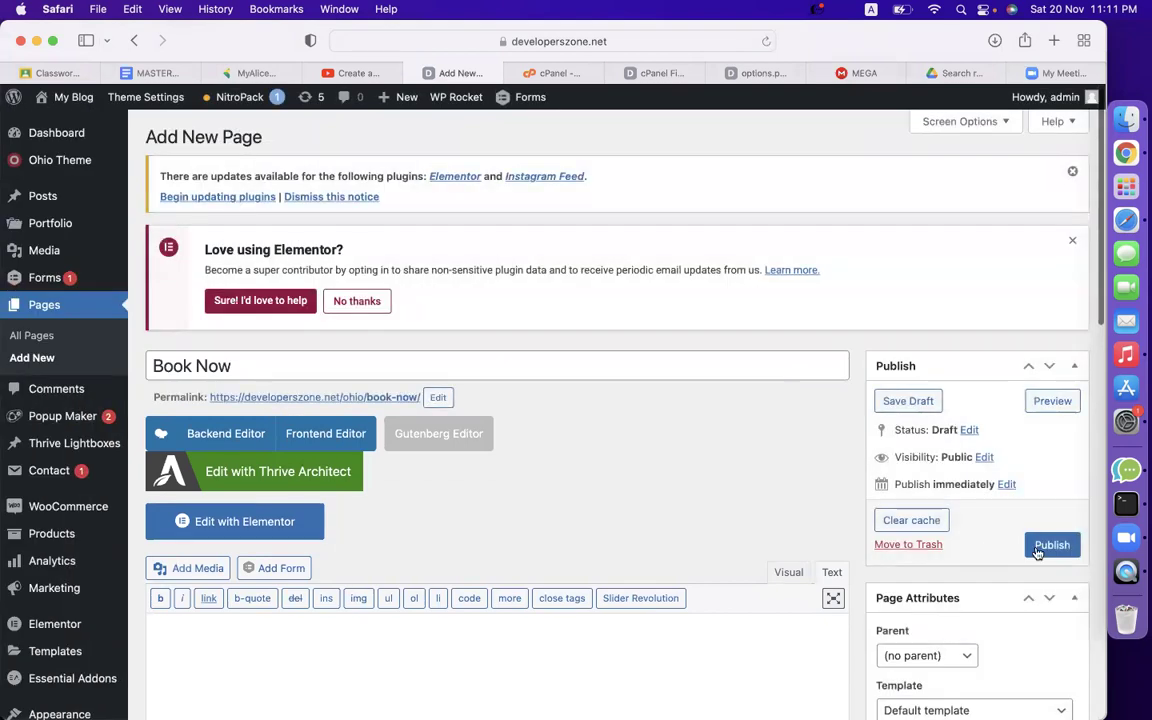
left_click(1052, 546)
scroll(784, 524, "down", 2)
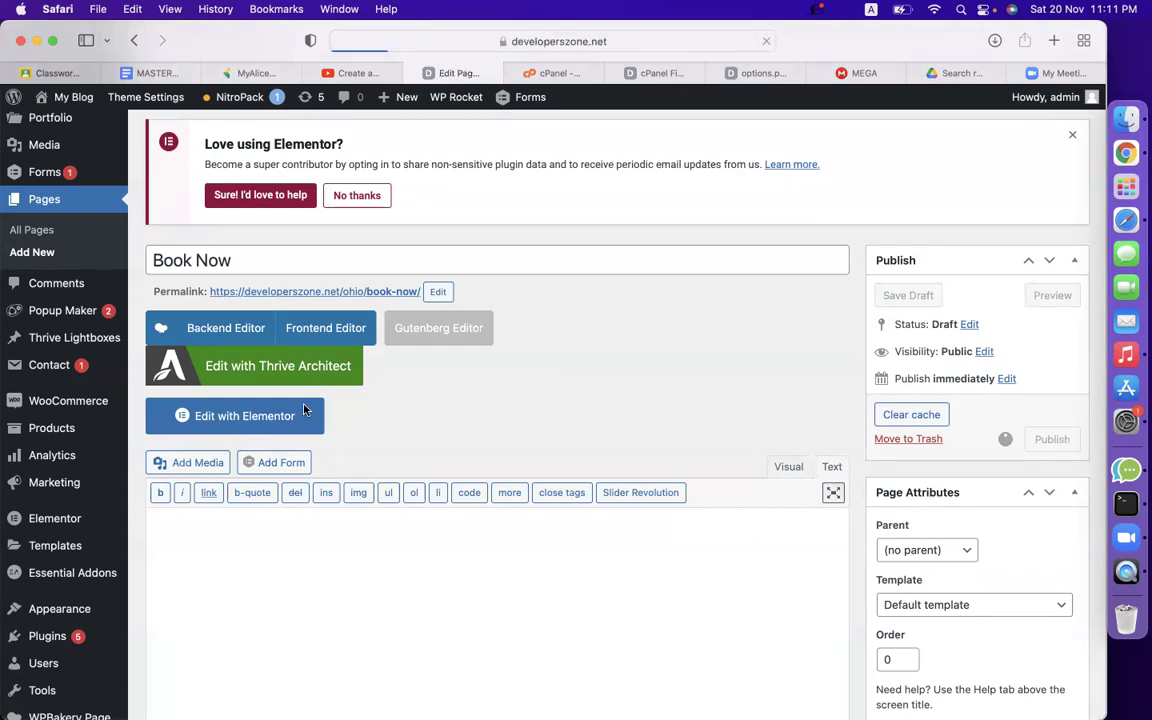
scroll(522, 468, "down", 5)
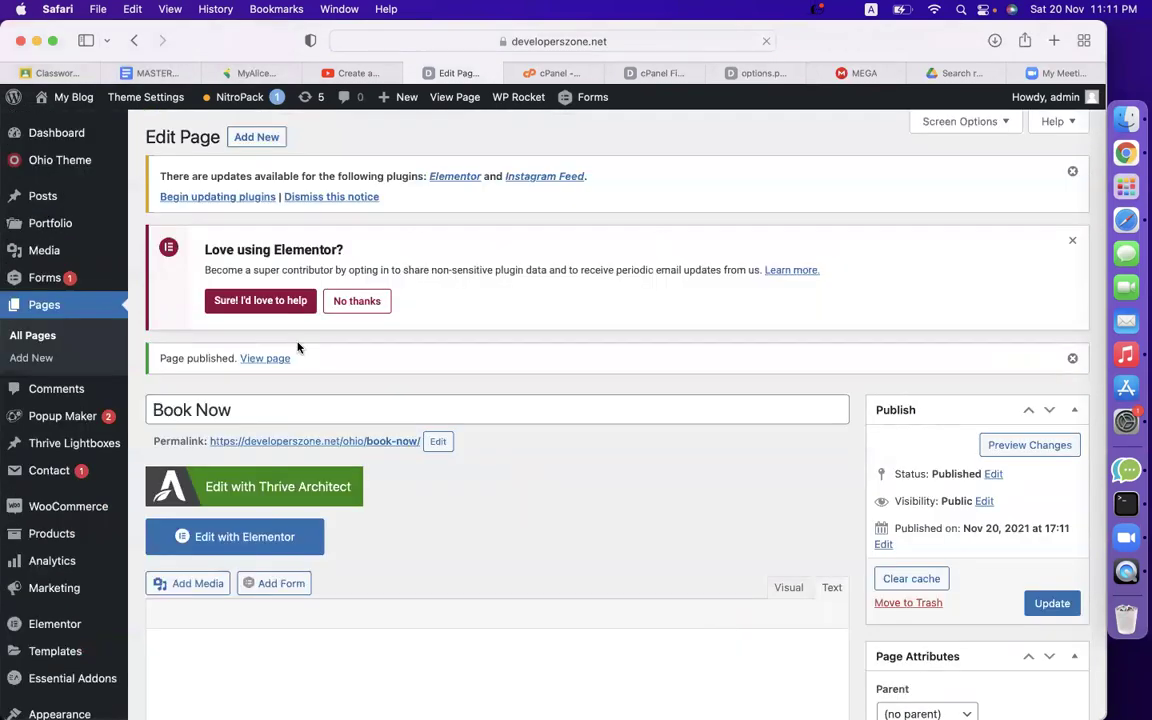
scroll(585, 505, "down", 3)
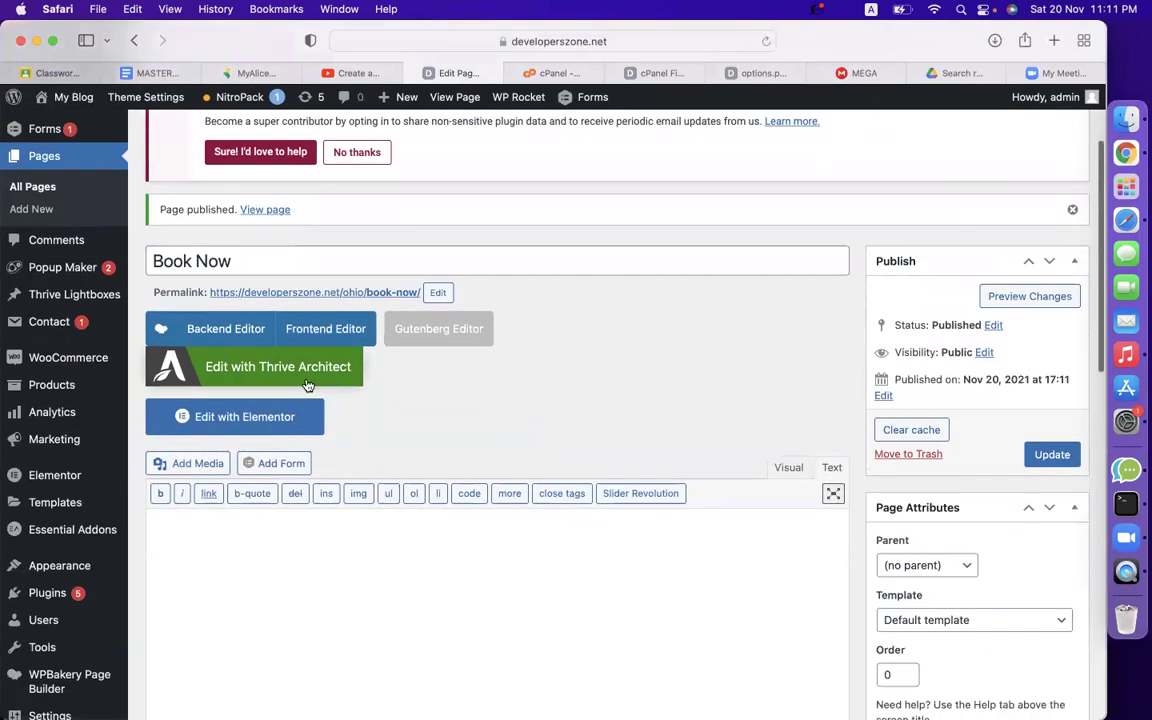
Open Book Now in Elementor and add an HTML widget holding the Calendly inline embed code.
left_click(249, 428)
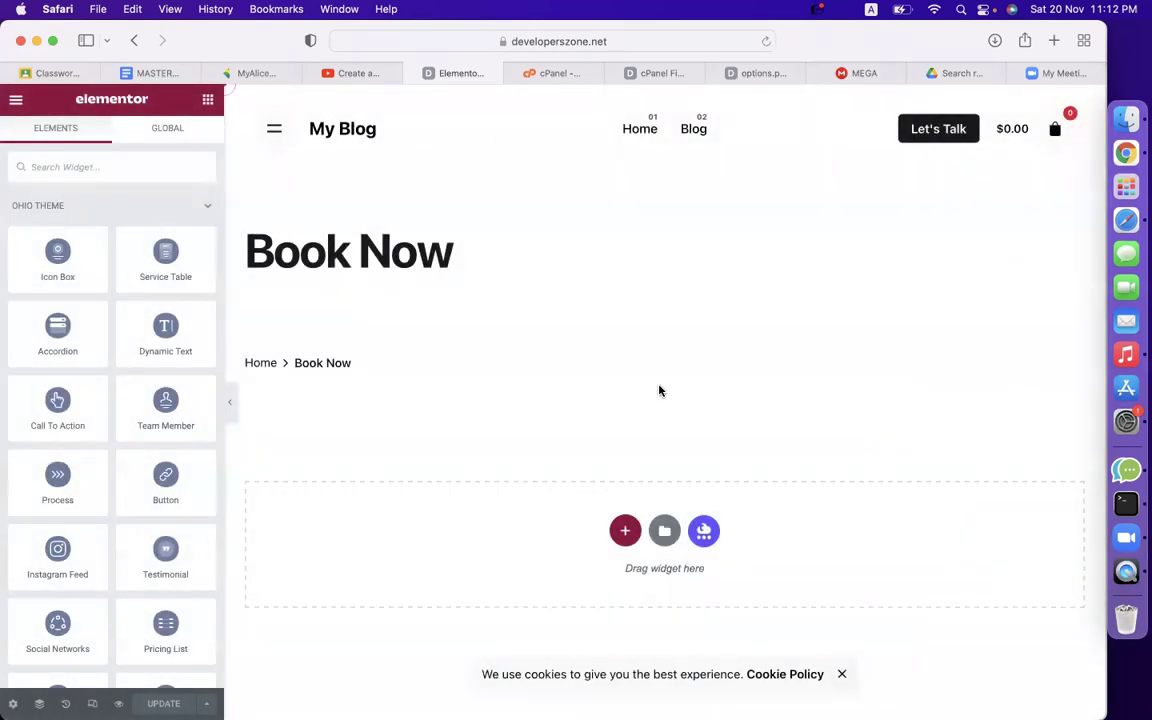
scroll(509, 578, "down", 4)
scroll(509, 578, "up", 4)
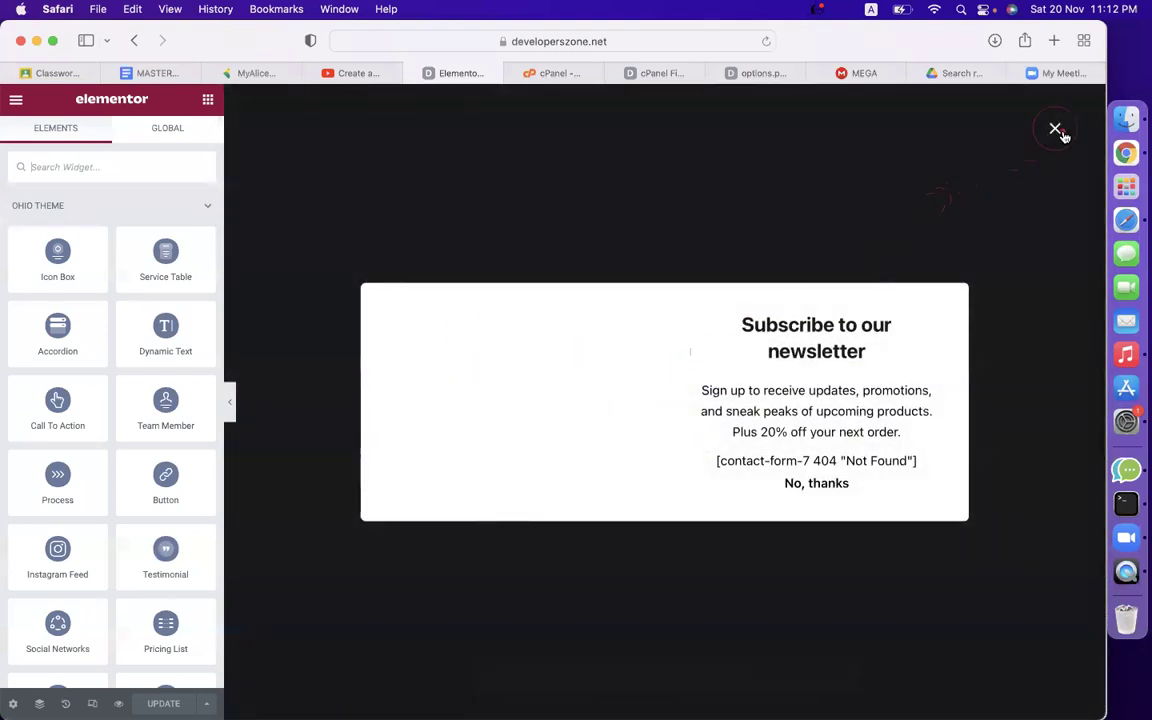
left_click(1056, 130)
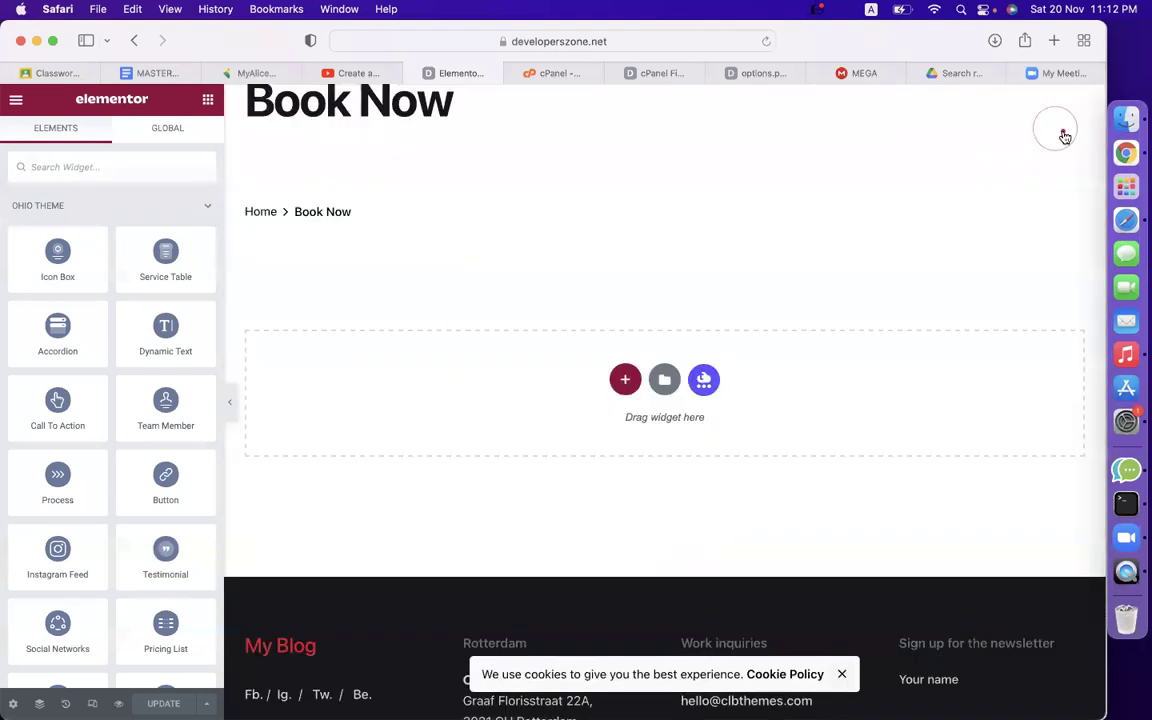
type("html")
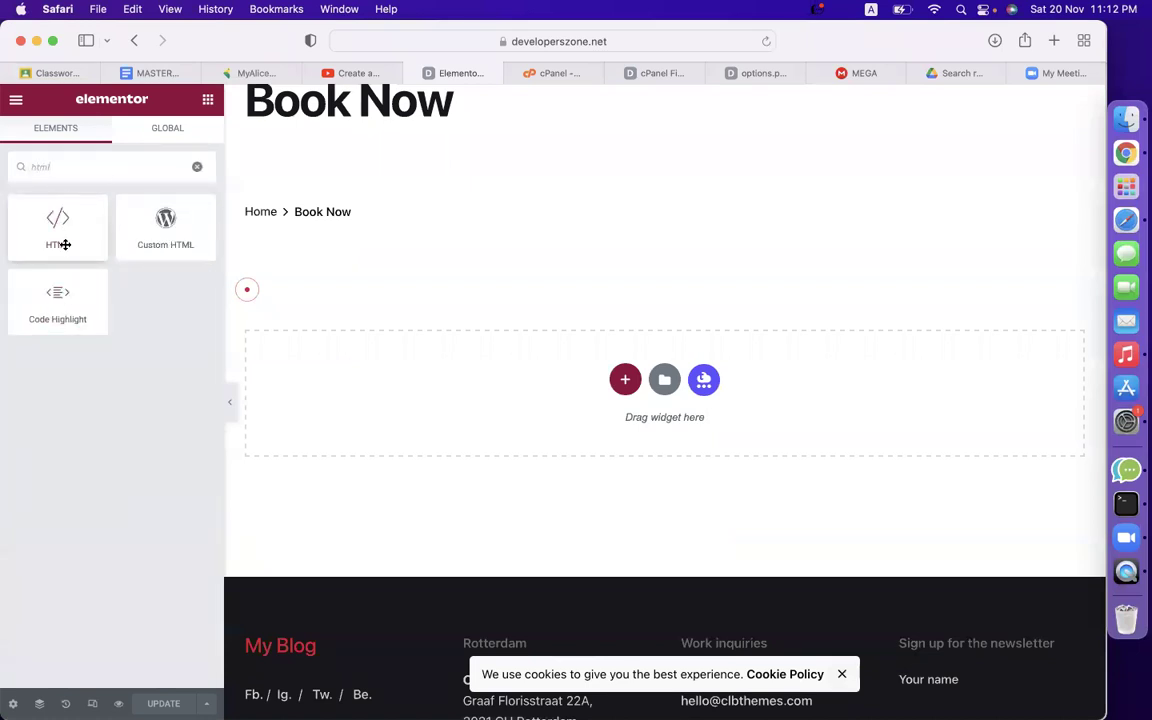
left_click_drag(64, 244, 517, 446)
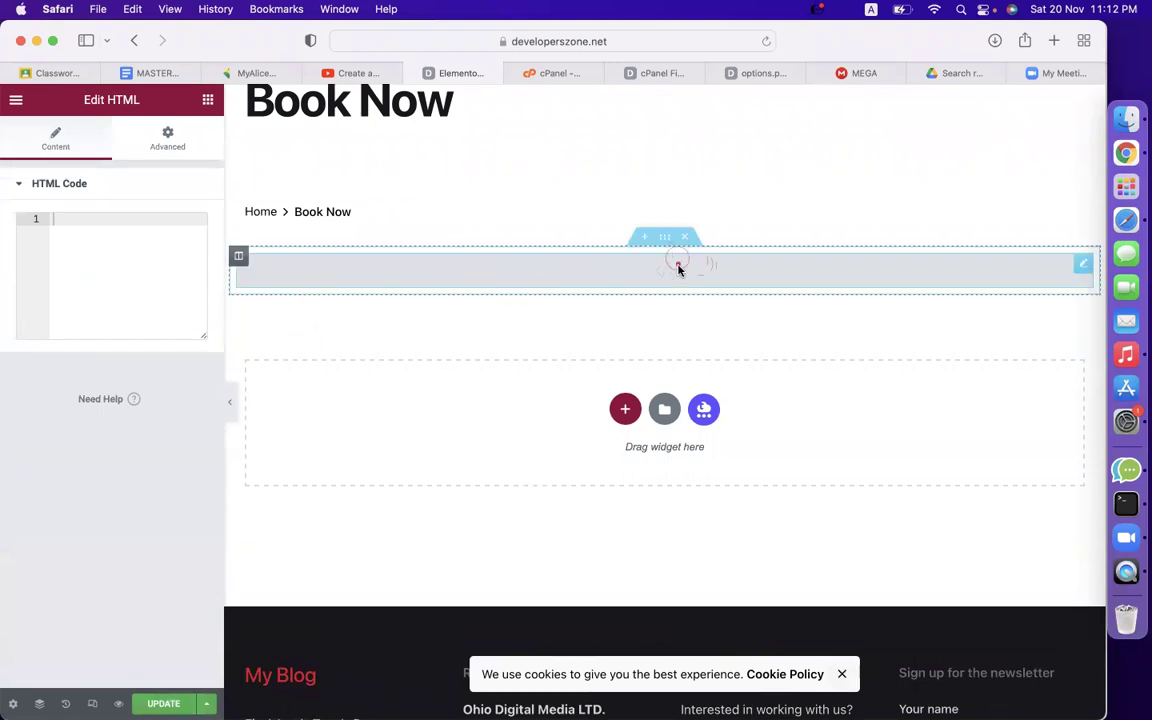
key("super+v")
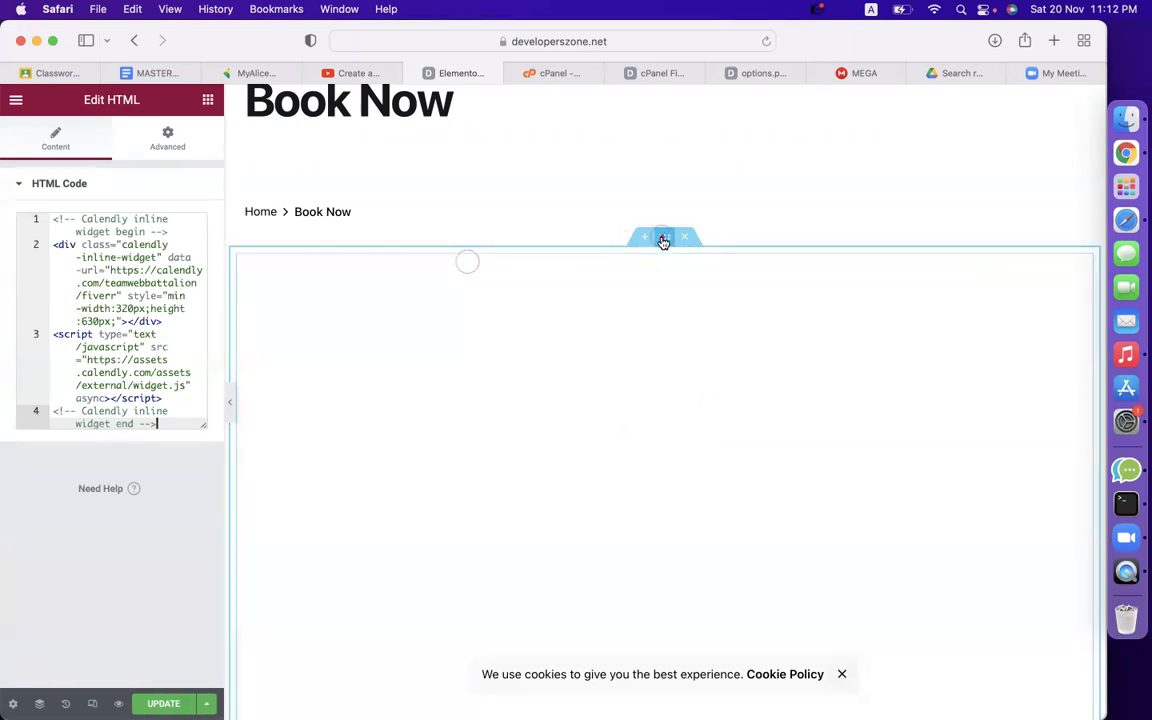
Adjust the embed section's padding values and save the page.
left_click(663, 240)
left_click(186, 138)
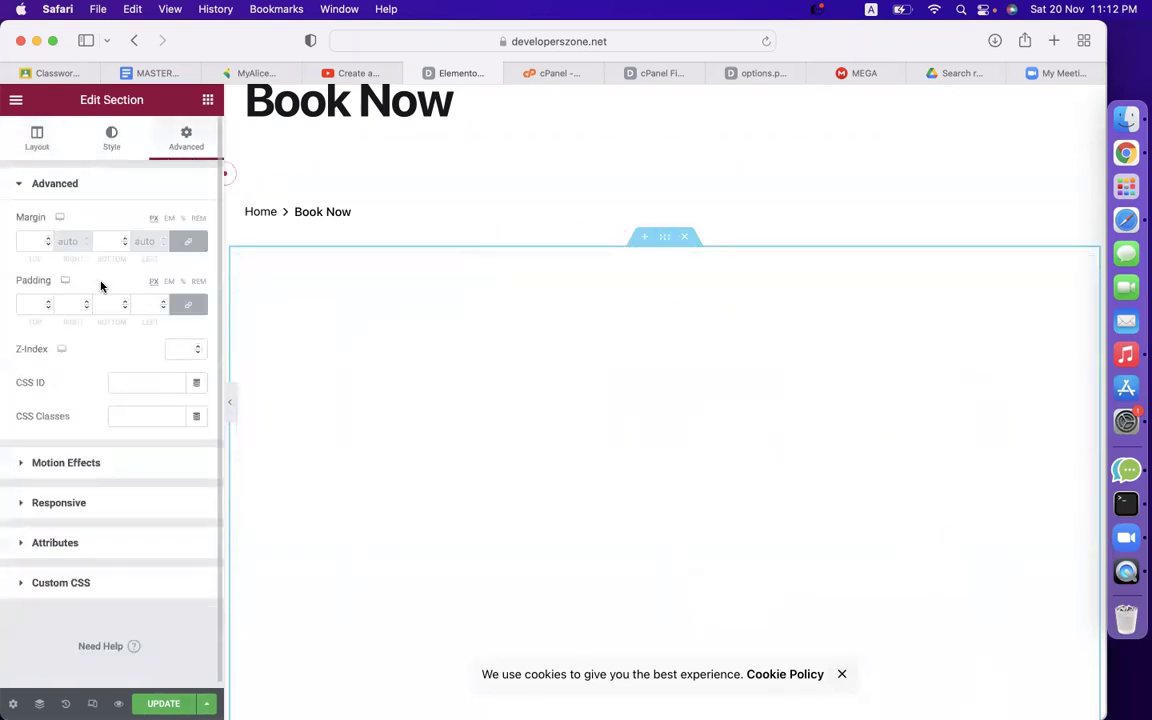
left_click(32, 302)
type("50")
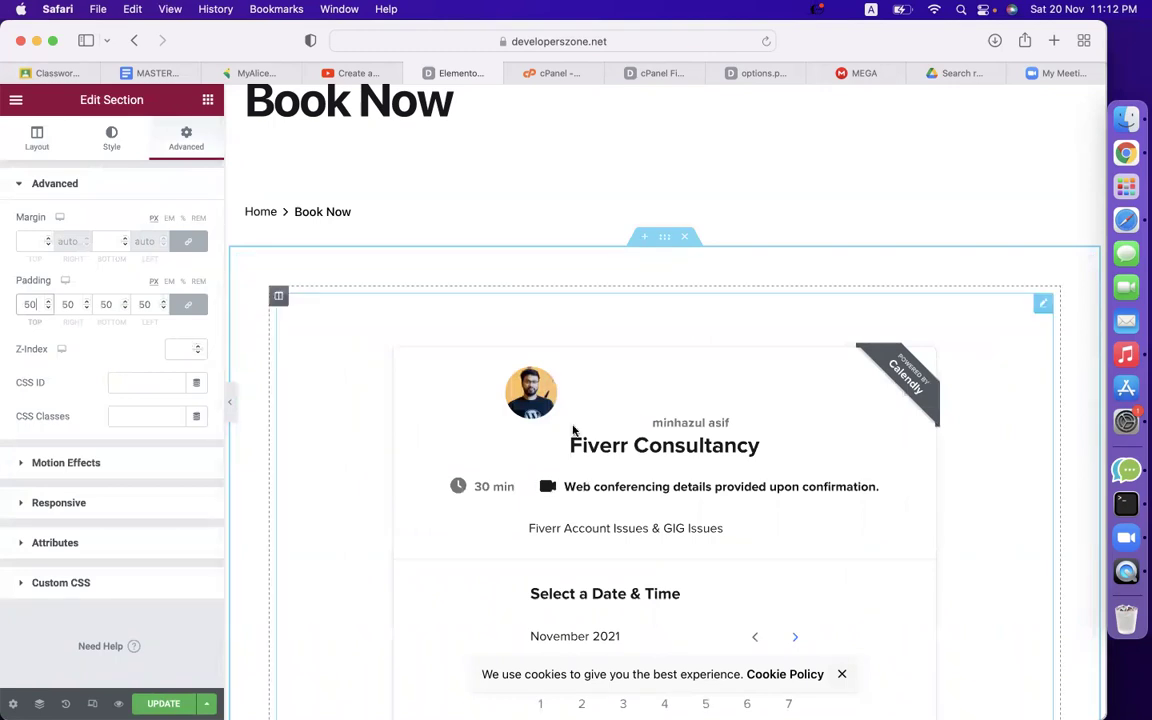
scroll(573, 437, "down", 5)
scroll(576, 429, "up", 5)
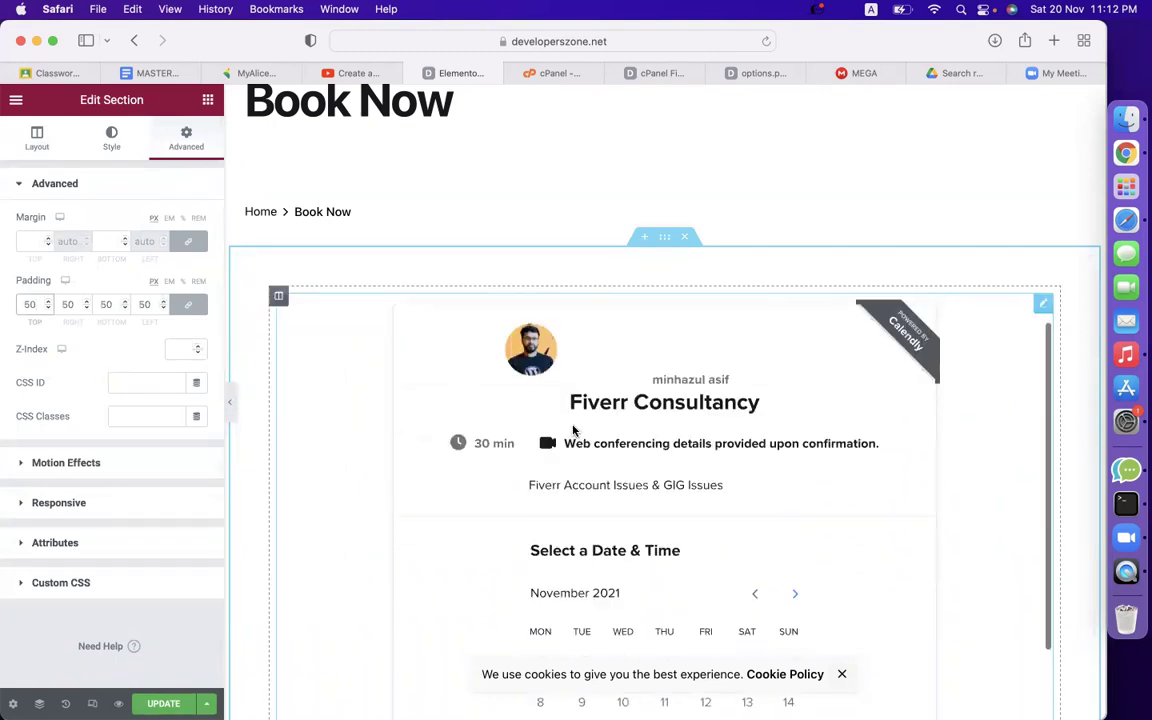
key("BackSpace")
key("BackSpace")
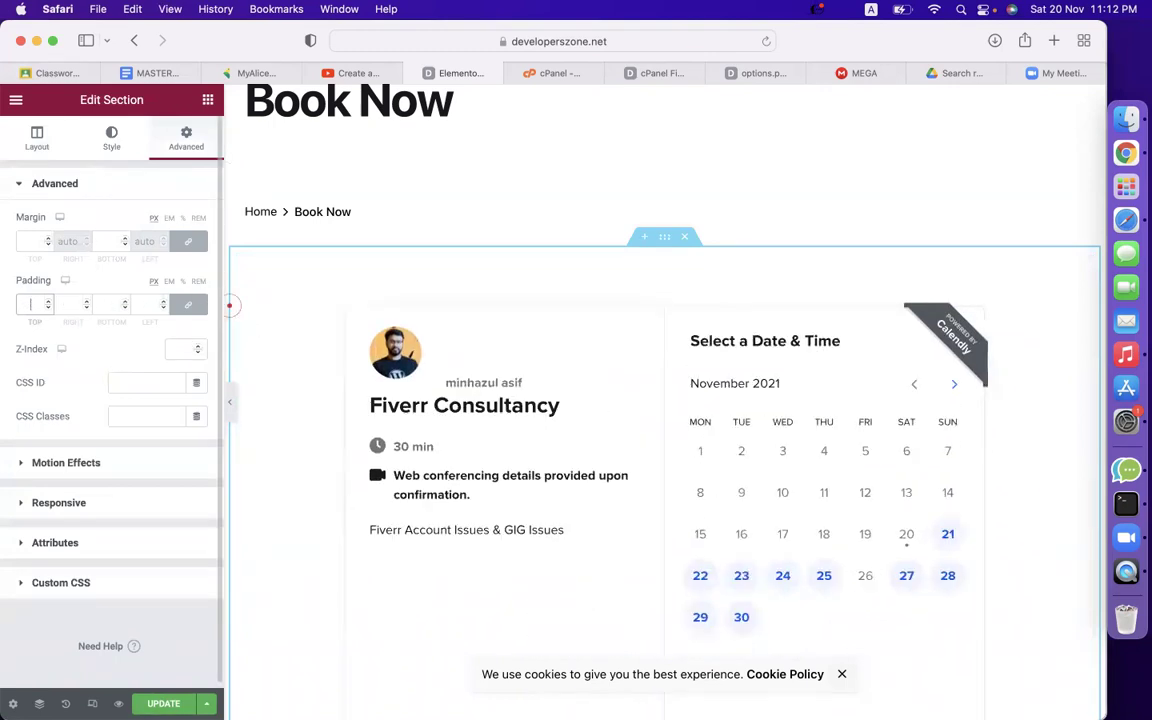
scroll(661, 126, "down", 4)
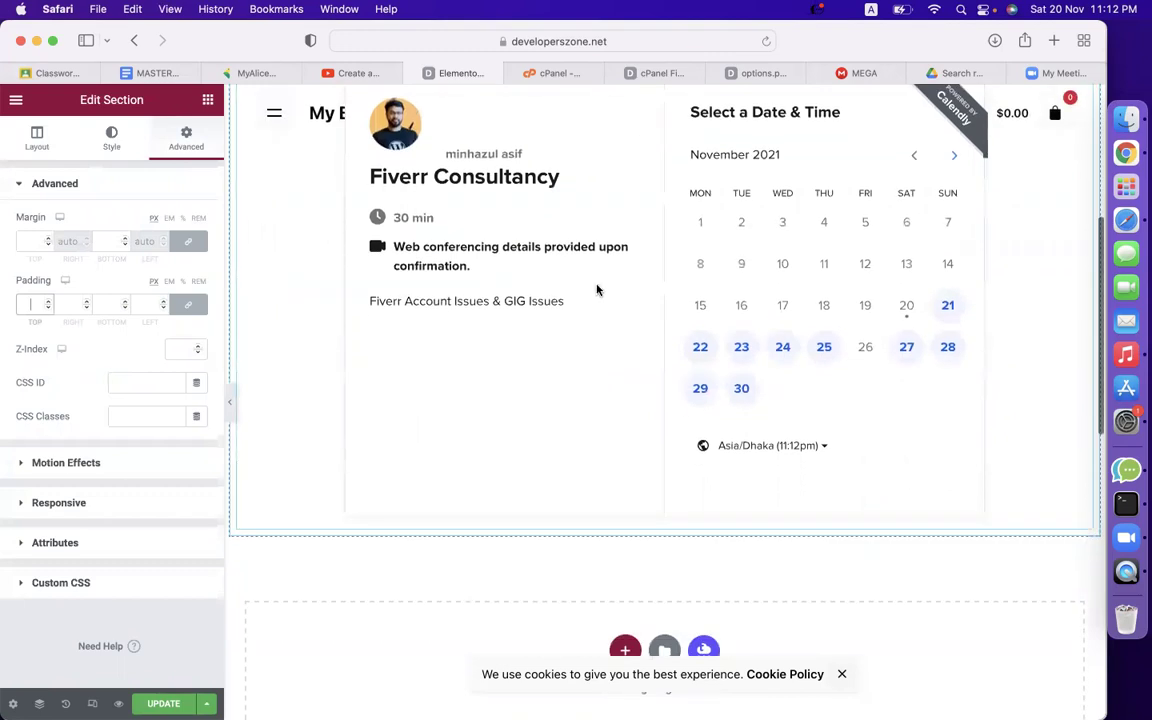
key("super+s")
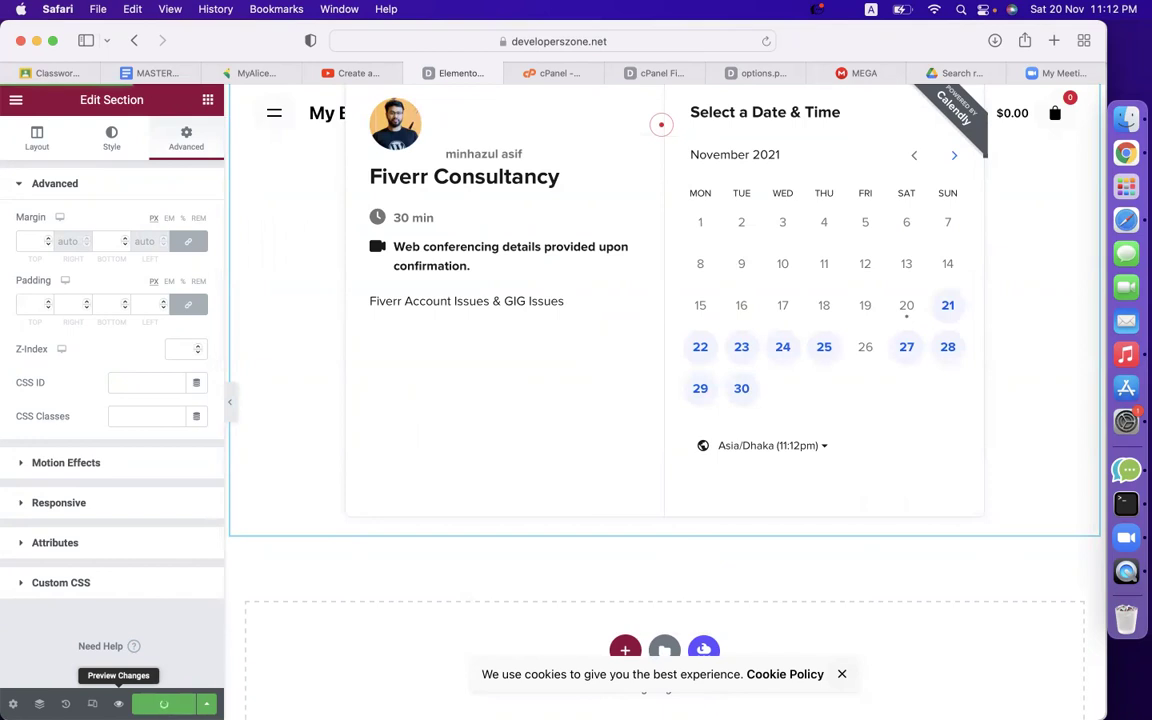
Preview the live Book Now page and pick November 21 to show its 8:00pm and 8:30pm slots.
left_click(118, 703)
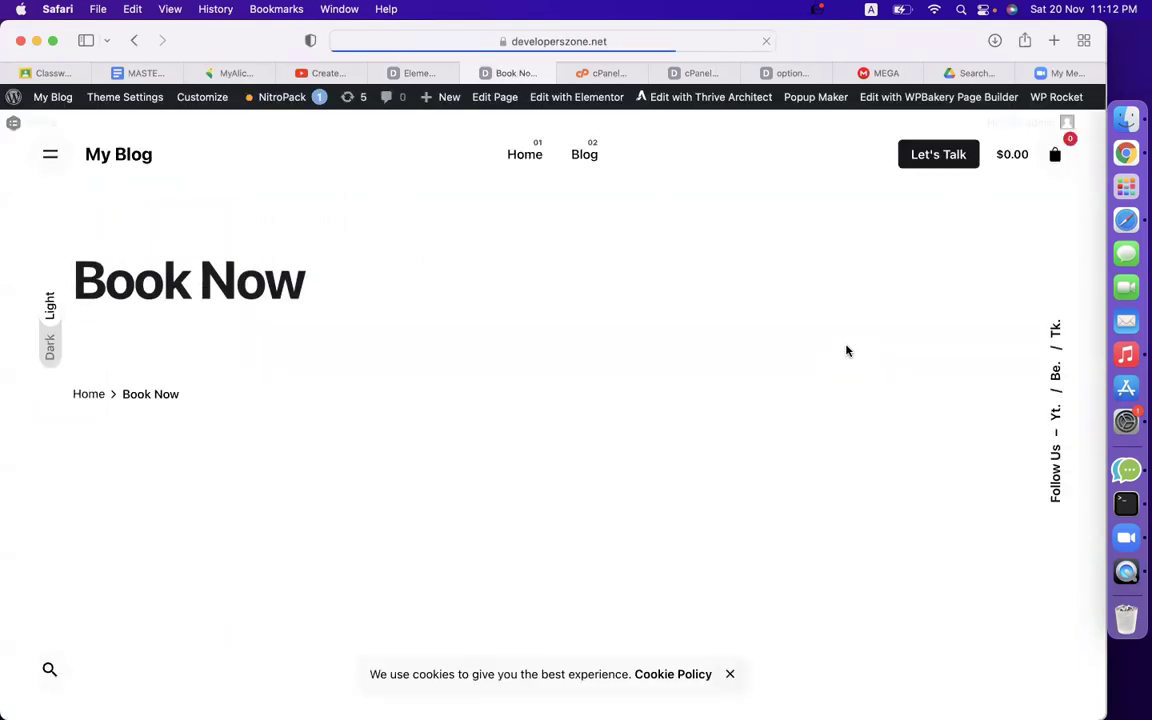
scroll(846, 350, "down", 3)
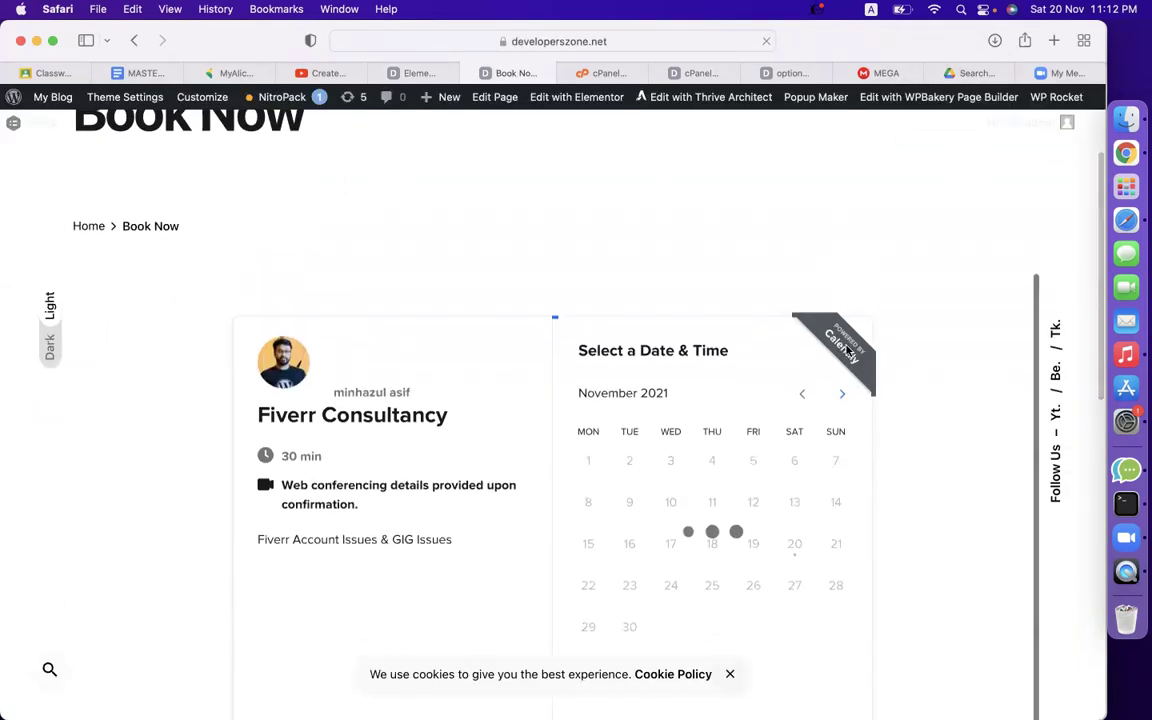
scroll(923, 514, "down", 8)
scroll(923, 514, "up", 7)
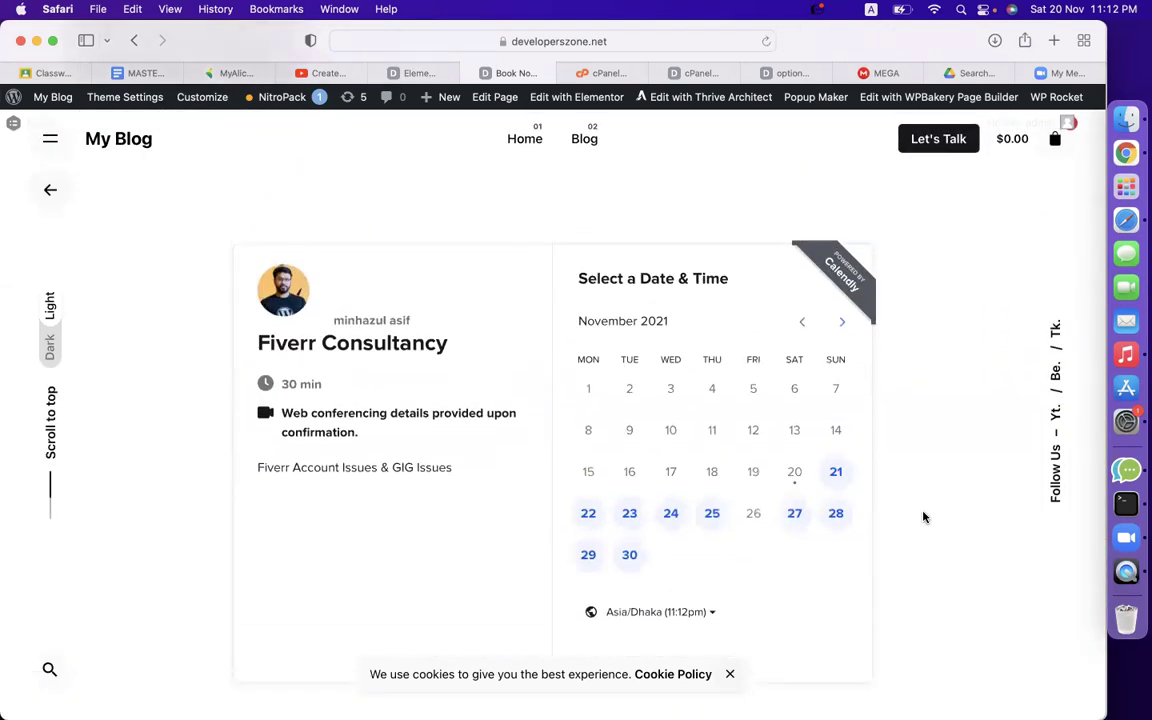
scroll(923, 516, "down", 2)
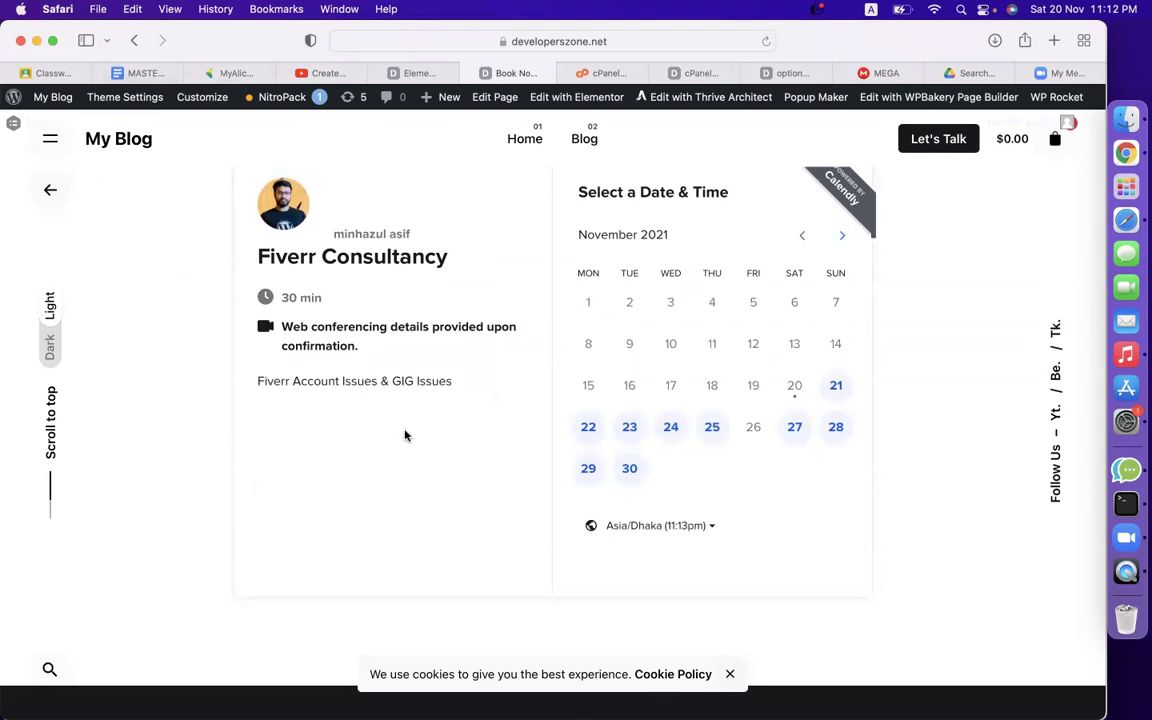
scroll(405, 435, "up", 1)
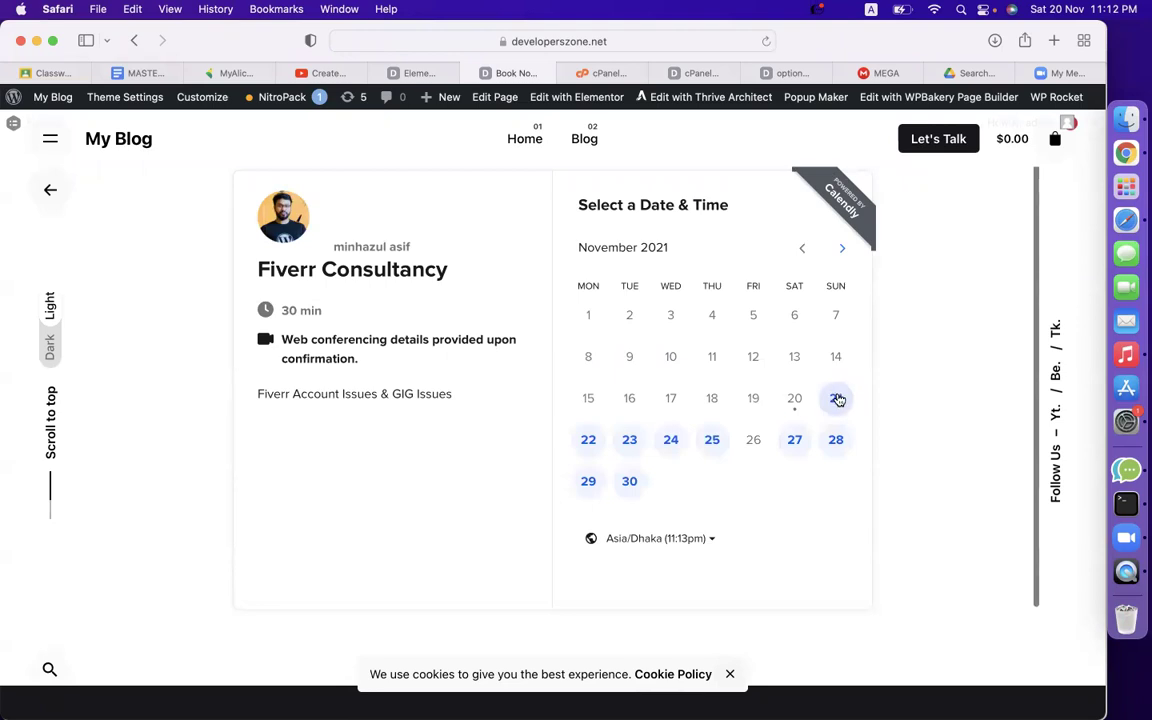
left_click(836, 398)
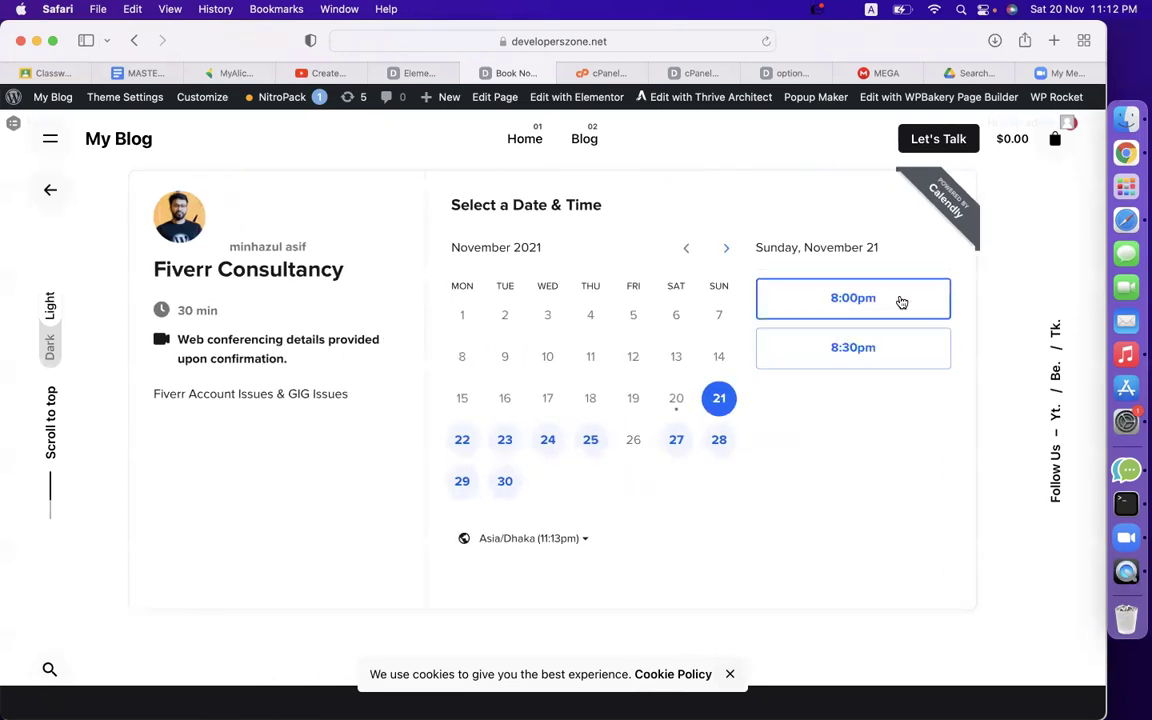